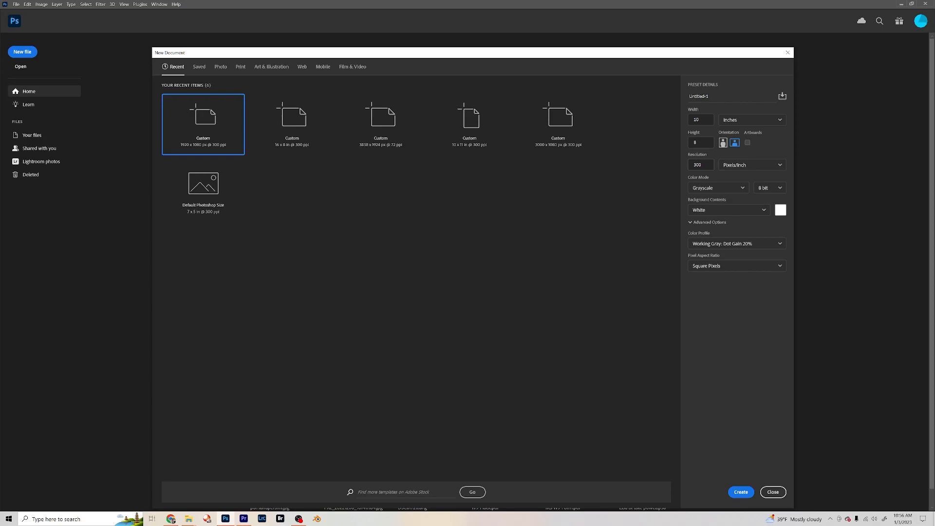
- Create a new 10 × 8 inch Grayscale document with a white background at 72 pixels per inch
{"action": "left_click", "coordinate": [701, 164]}
{"action": "type", "text": "72"}
{"action": "left_click", "coordinate": [724, 190]}
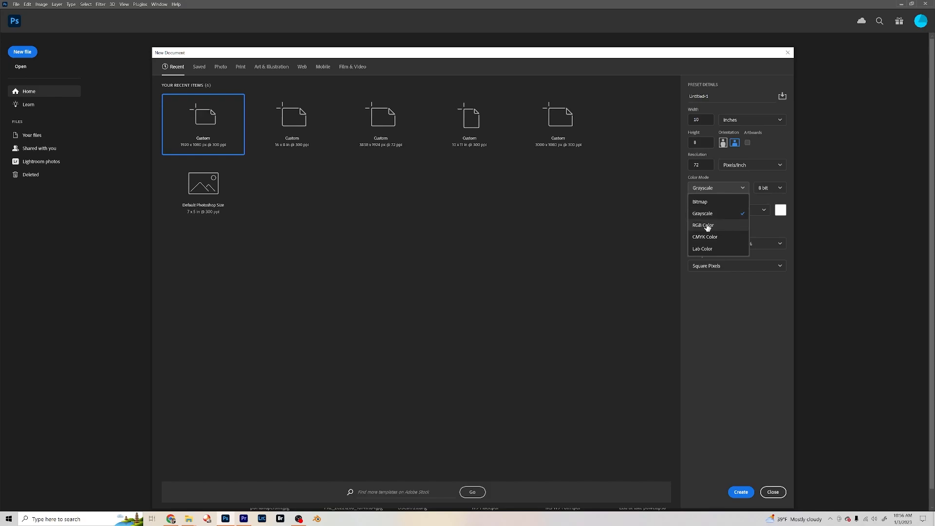
{"action": "left_click", "coordinate": [715, 189]}
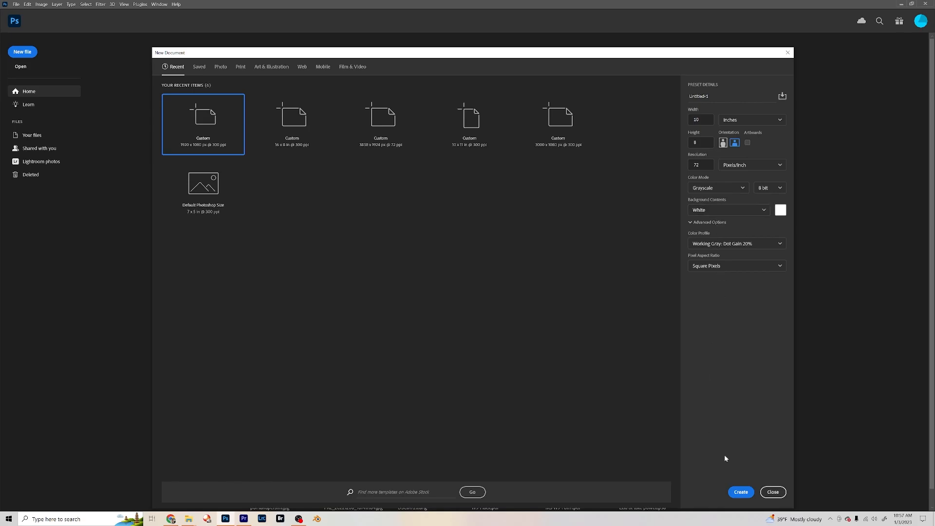
{"action": "left_click", "coordinate": [742, 492]}
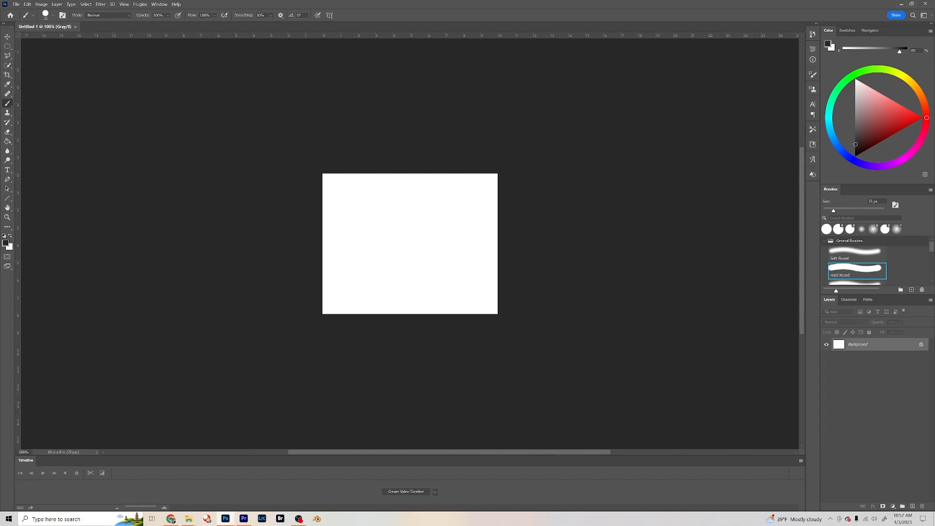
{"action": "key", "text": "ctrl+plus"}
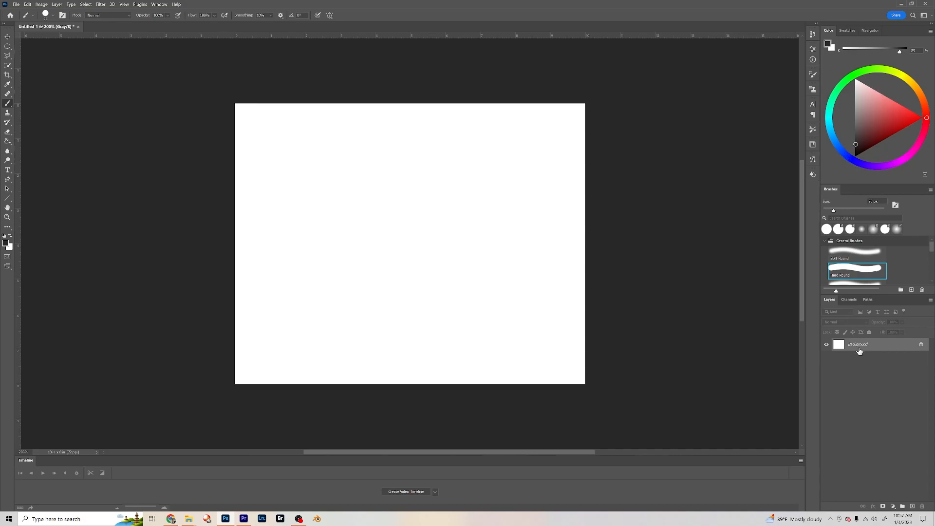
{"action": "left_click", "coordinate": [159, 6]}
{"action": "mouse_move", "coordinate": [192, 20]}
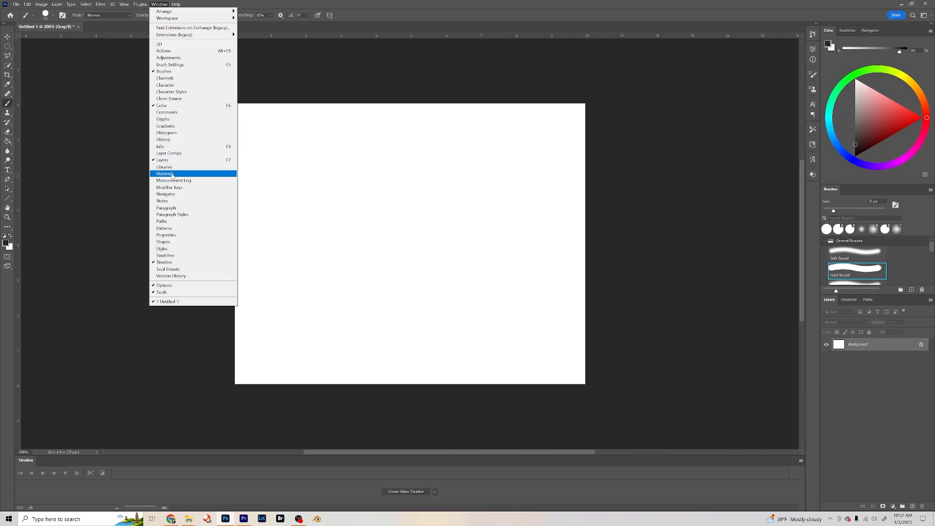
{"action": "left_click", "coordinate": [513, 101]}
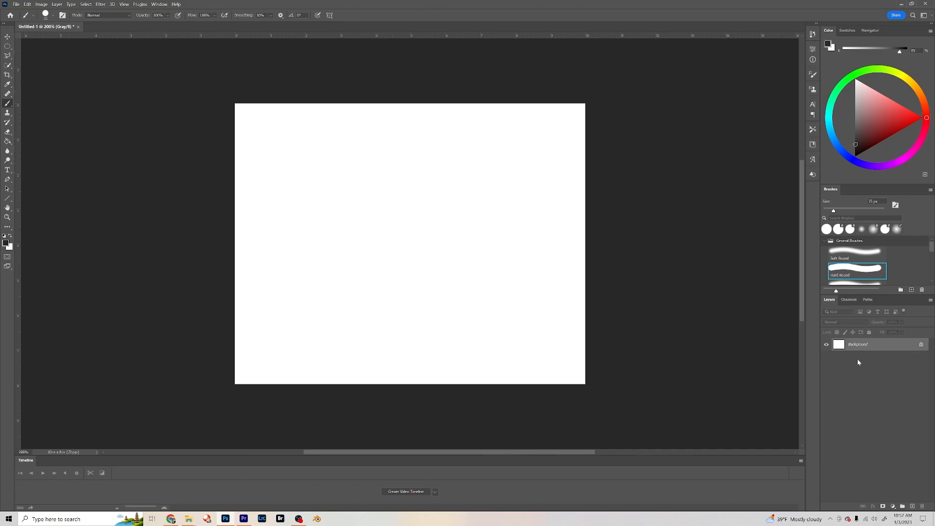
- Choose a hard round brush and add a new layer named poster1 above the Background
{"action": "left_click", "coordinate": [826, 229]}
{"action": "left_click", "coordinate": [913, 507]}
{"action": "double_click", "coordinate": [856, 345]}
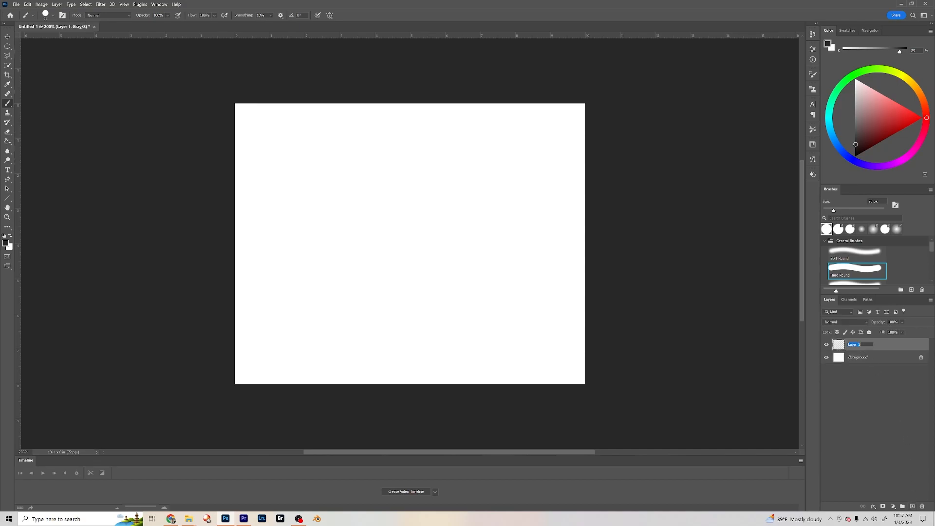
{"action": "type", "text": "poster1"}
{"action": "key", "text": "Return"}
- Reduce the hard round brush size to 5 px
{"action": "key", "text": "bracketleft"}
{"action": "key", "text": "bracketleft"}
{"action": "key", "text": "bracketleft"}
{"action": "key", "text": "bracketleft"}
{"action": "key", "text": "bracketleft"}
{"action": "key", "text": "bracketleft"}
{"action": "key", "text": "bracketleft"}
{"action": "key", "text": "bracketleft"}
{"action": "key", "text": "bracketleft"}
{"action": "key", "text": "bracketright"}
{"action": "key", "text": "bracketleft"}
{"action": "left_click", "coordinate": [125, 4]}
{"action": "key", "text": "Escape"}
- Paint straight vertical and horizontal center lines dividing the canvas into four quadrants, and place guides along them at 5 and 4 inches
{"action": "key", "text": "shift"}
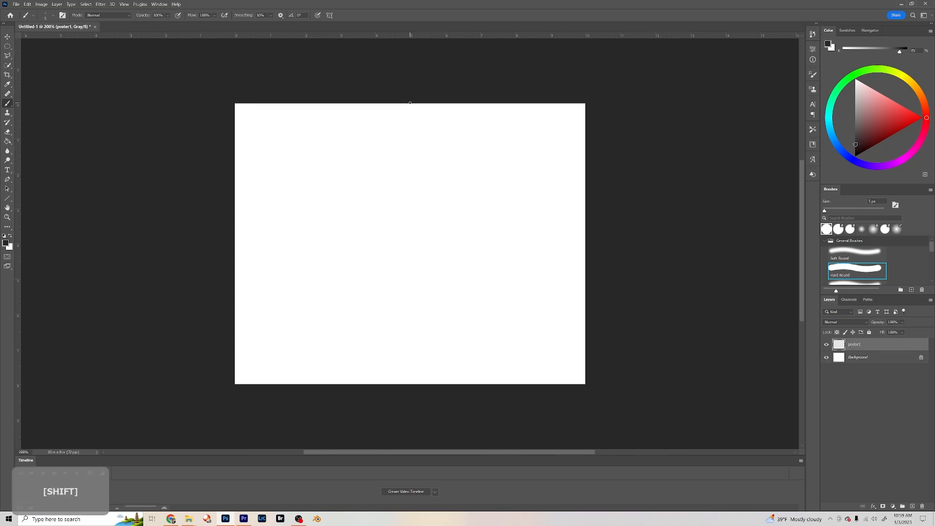
{"action": "mouse_move", "coordinate": [411, 103]}
{"action": "left_mouse_down"}
{"action": "mouse_move", "coordinate": [410, 206]}
{"action": "mouse_move", "coordinate": [433, 419]}
{"action": "left_mouse_up"}
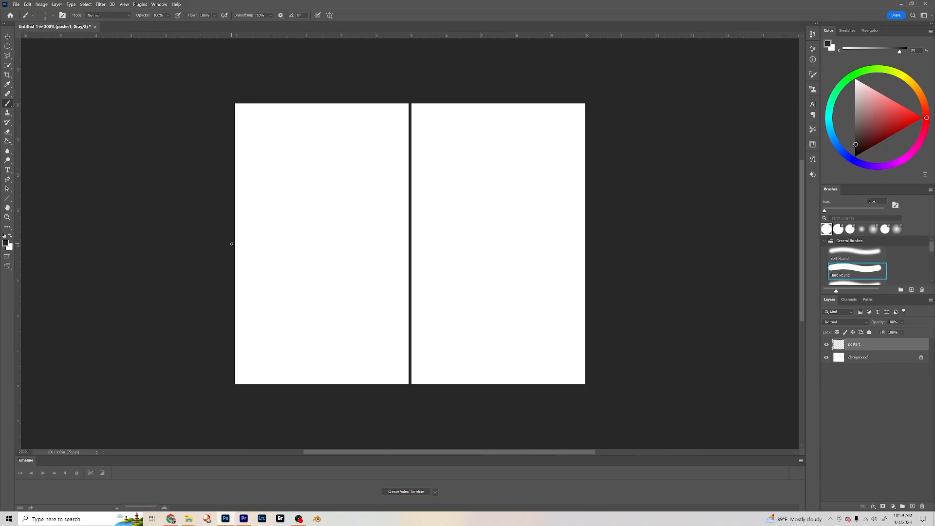
{"action": "mouse_move", "coordinate": [232, 244]}
{"action": "left_mouse_down"}
{"action": "mouse_move", "coordinate": [539, 244]}
{"action": "mouse_move", "coordinate": [653, 265]}
{"action": "left_mouse_up"}
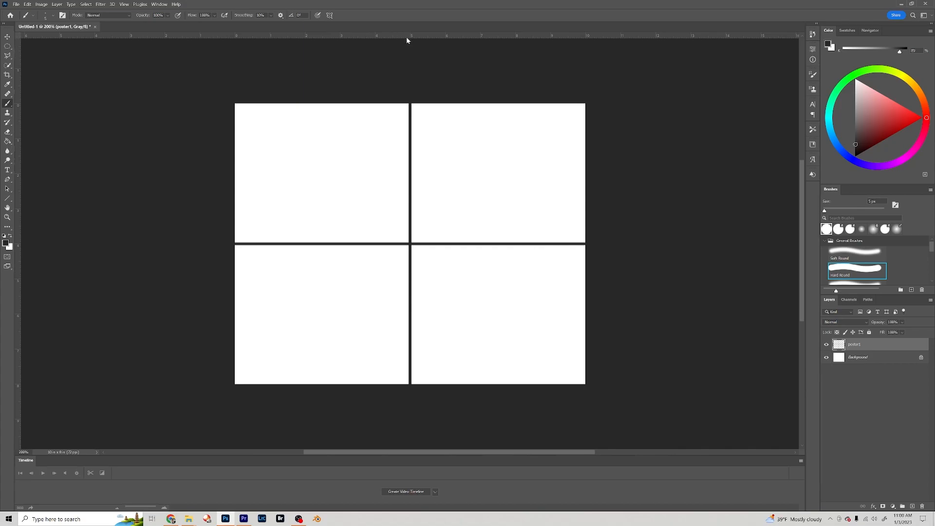
{"action": "left_click_drag", "start_coordinate": [407, 38], "coordinate": [413, 244]}
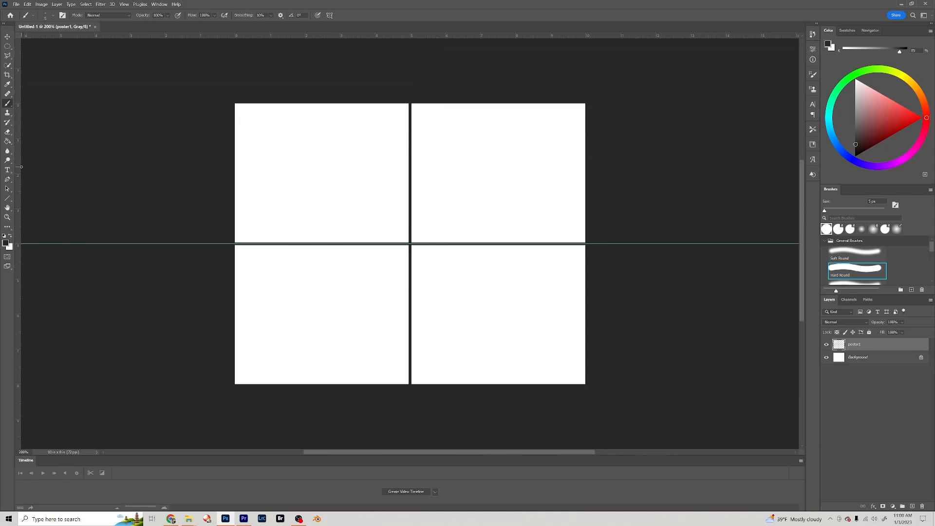
{"action": "left_click_drag", "start_coordinate": [21, 170], "coordinate": [409, 176]}
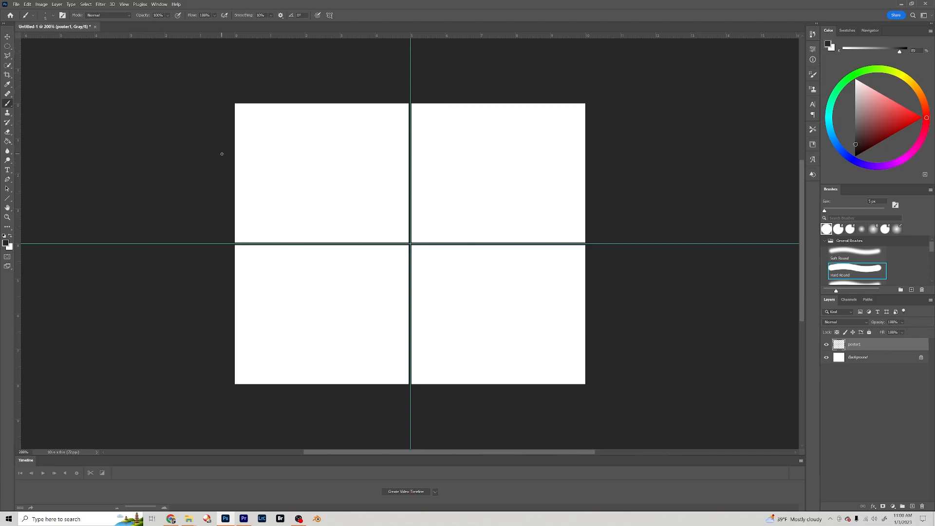
- Open the sunset mountain landscape JPG from the Downloads folder as a reference image
{"action": "key", "text": "space"}
{"action": "mouse_move", "coordinate": [214, 152]}
{"action": "left_mouse_down"}
{"action": "mouse_move", "coordinate": [391, 161]}
{"action": "mouse_move", "coordinate": [348, 155]}
{"action": "left_mouse_up"}
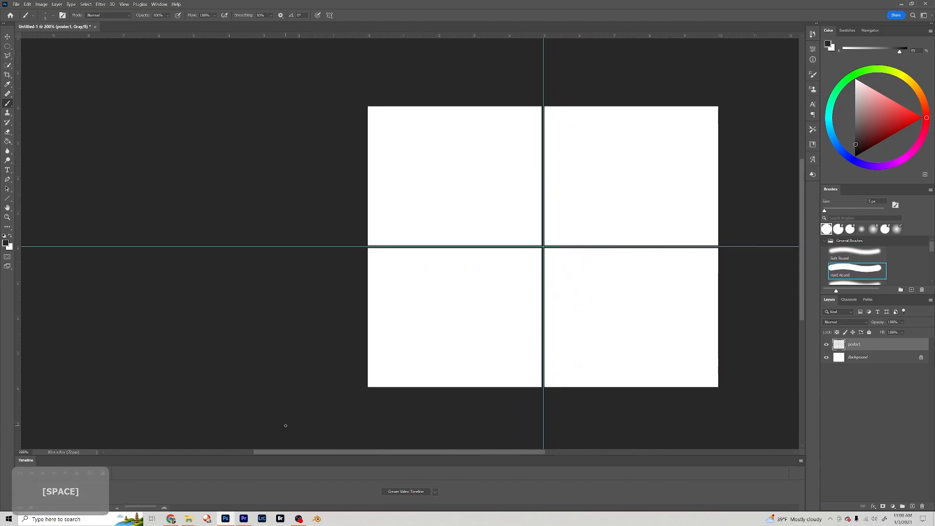
{"action": "left_click", "coordinate": [17, 4]}
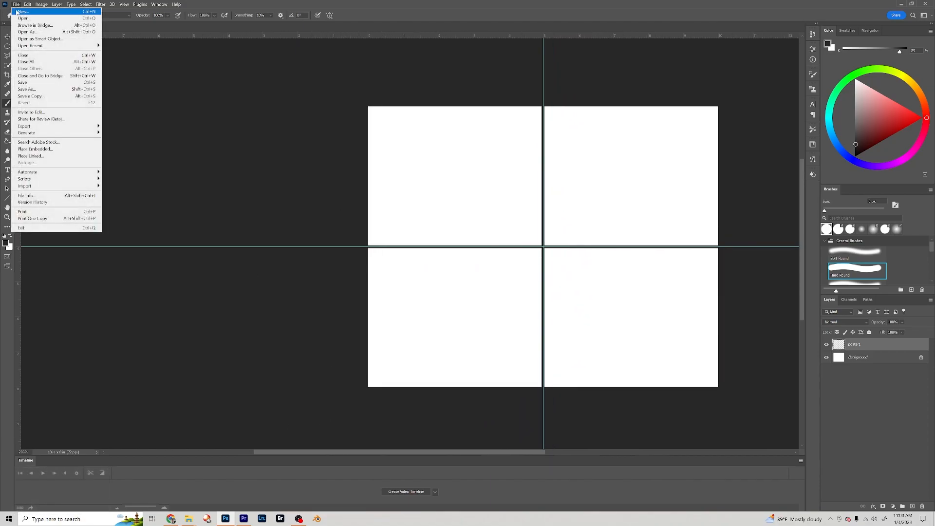
{"action": "left_click", "coordinate": [22, 18]}
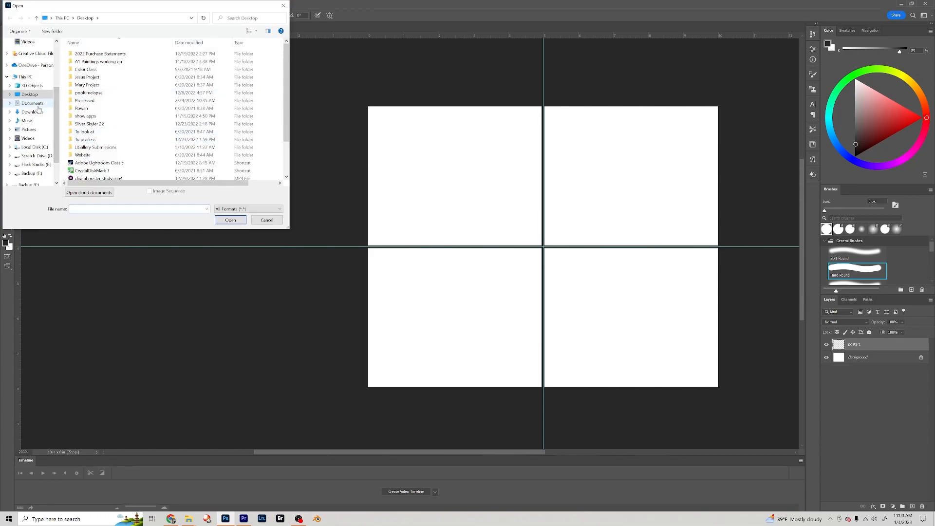
{"action": "left_click", "coordinate": [38, 111]}
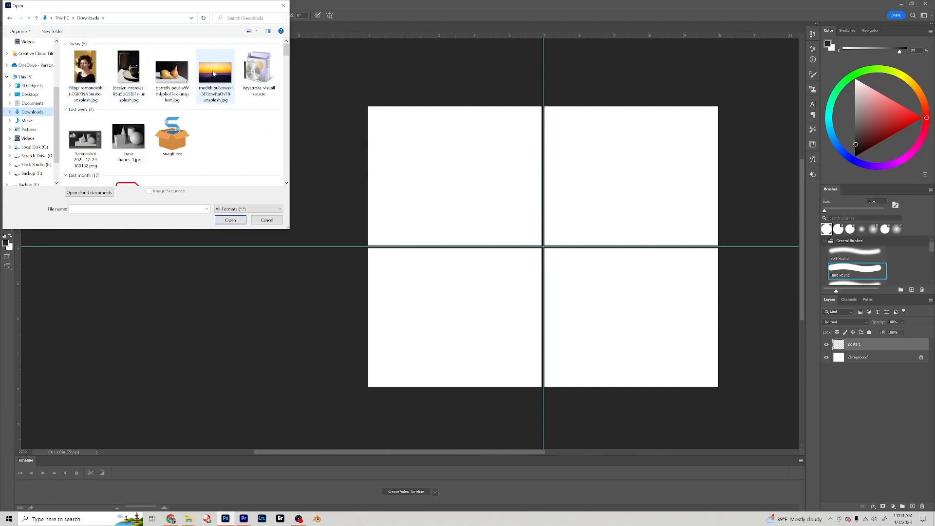
{"action": "left_click", "coordinate": [214, 73]}
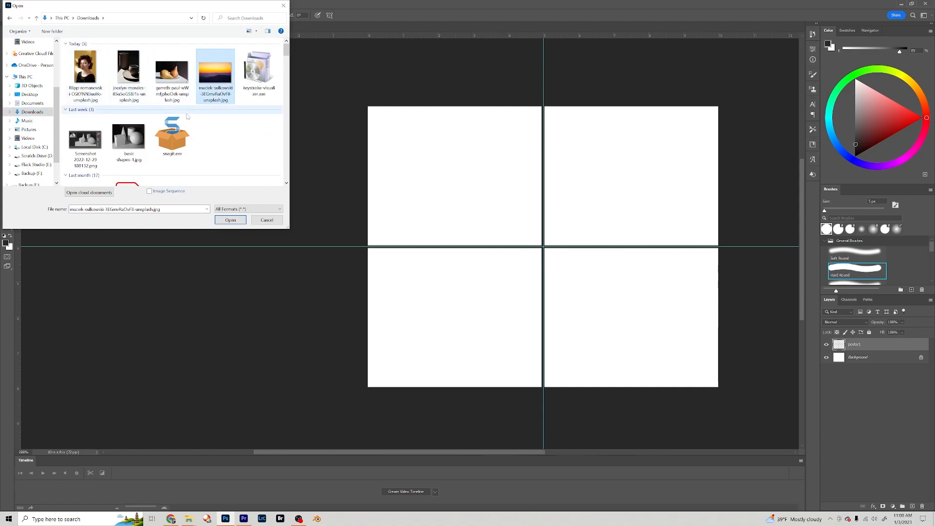
{"action": "left_click", "coordinate": [230, 220]}
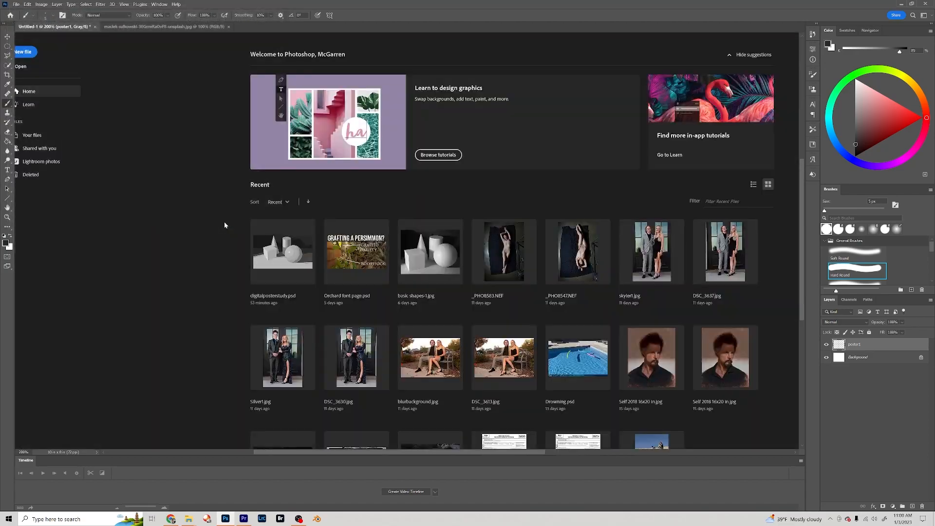
- Float the sunset photo in its own window, enlarge it to show the whole picture, and place it beside the canvas
{"action": "left_click_drag", "start_coordinate": [124, 28], "coordinate": [77, 65]}
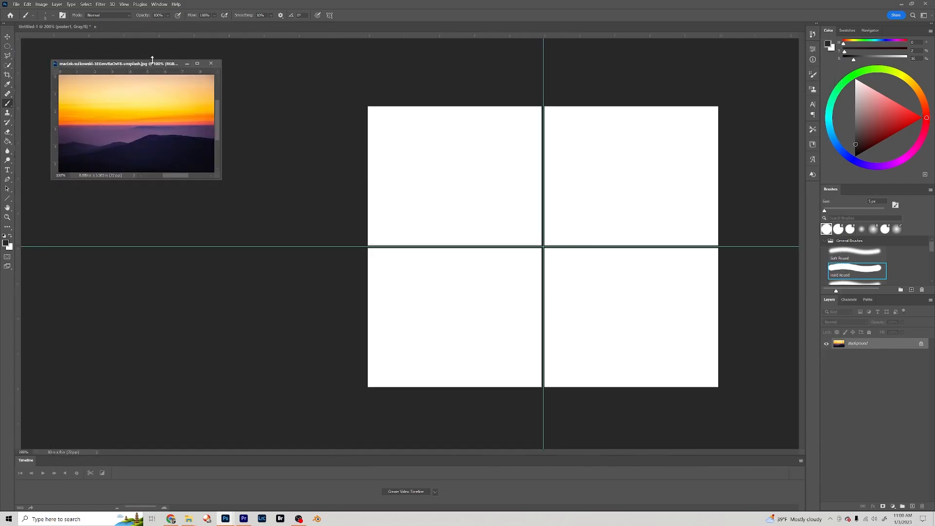
{"action": "left_click_drag", "start_coordinate": [138, 65], "coordinate": [119, 48]}
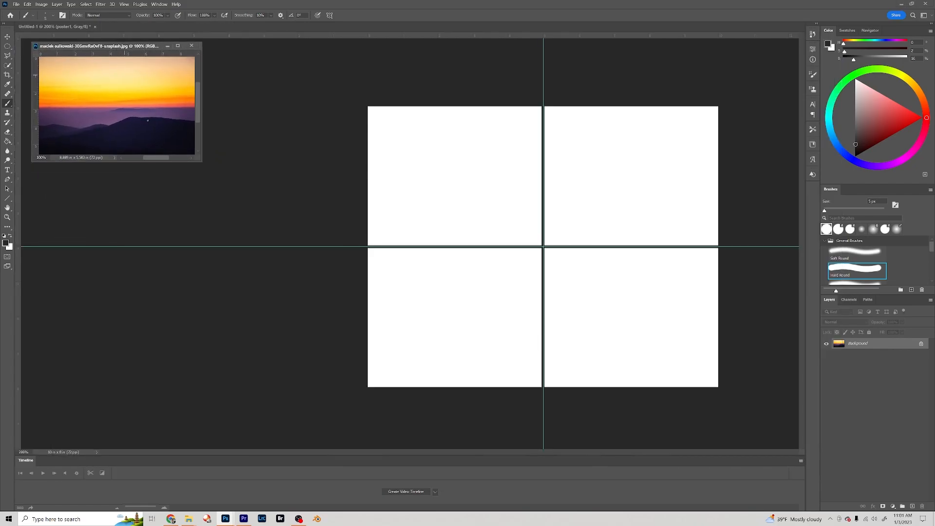
{"action": "left_click_drag", "start_coordinate": [200, 162], "coordinate": [219, 193]}
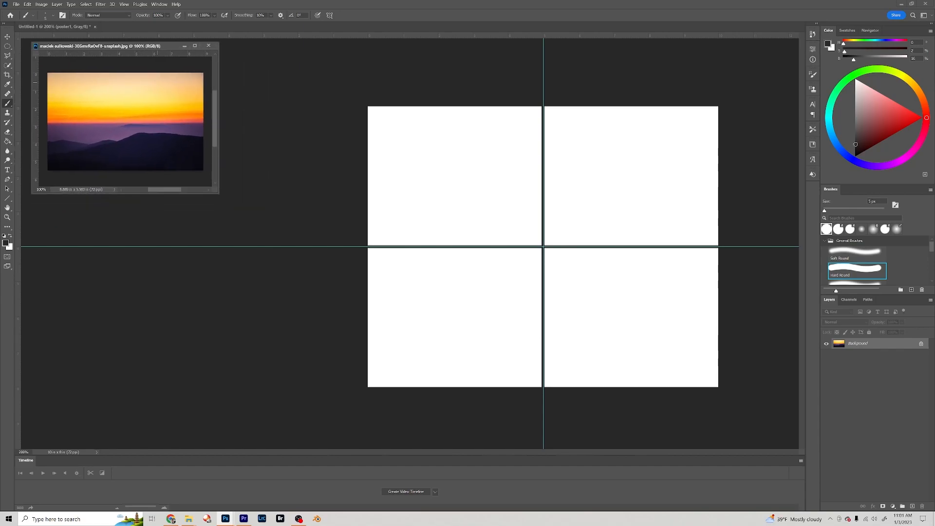
{"action": "left_click_drag", "start_coordinate": [137, 48], "coordinate": [130, 49]}
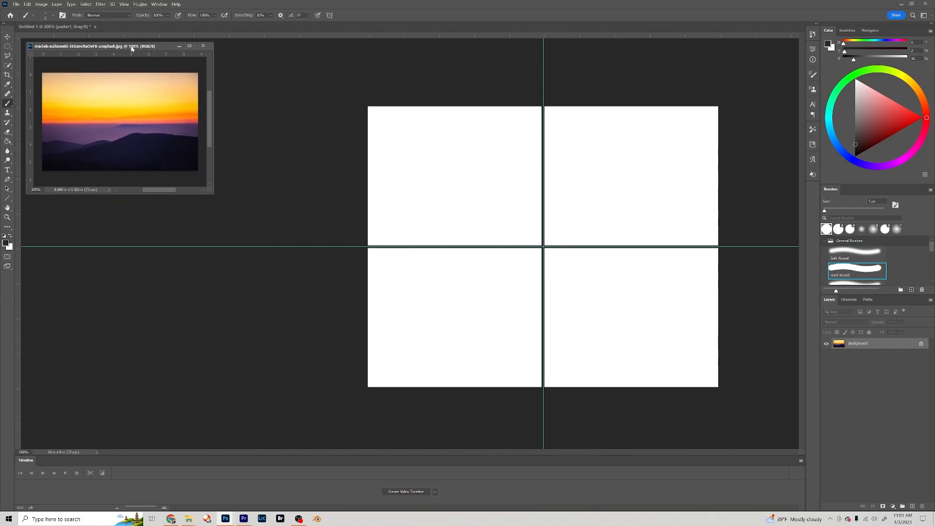
- In the Untitled-1 document, make a rectangular selection covering the upper-left quadrant up to the center guides
{"action": "left_click", "coordinate": [69, 27]}
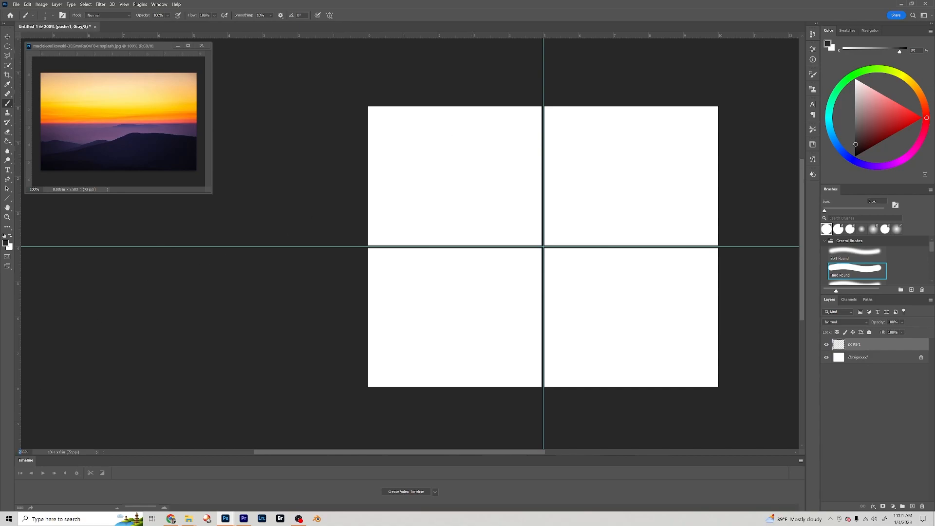
{"action": "type", "text": "3"}
{"action": "key", "text": "Return"}
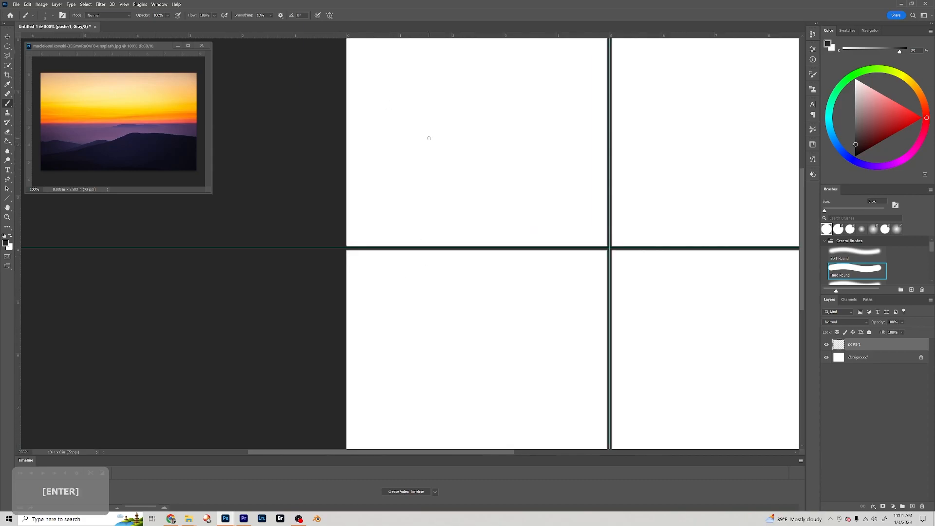
{"action": "key", "text": "space"}
{"action": "left_click_drag", "start_coordinate": [428, 135], "coordinate": [354, 168]}
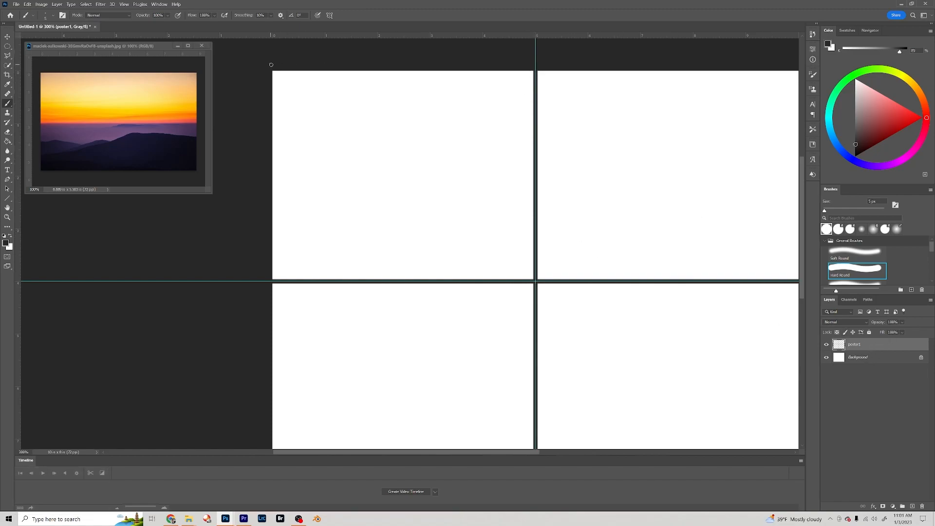
{"action": "left_click", "coordinate": [8, 47]}
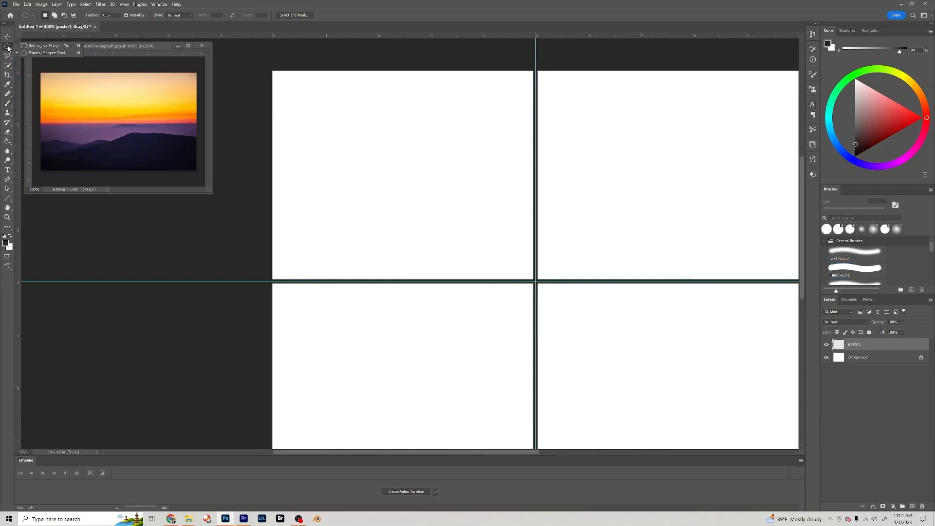
{"action": "left_click", "coordinate": [23, 46]}
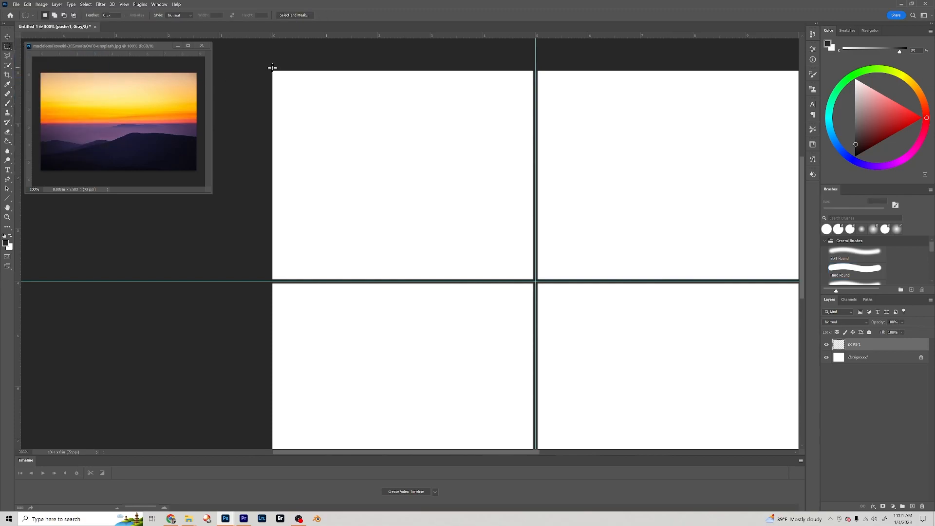
{"action": "left_click_drag", "start_coordinate": [270, 68], "coordinate": [536, 282]}
- Switch to the Hard Round brush and enlarge it to 90 px
{"action": "left_click", "coordinate": [844, 269]}
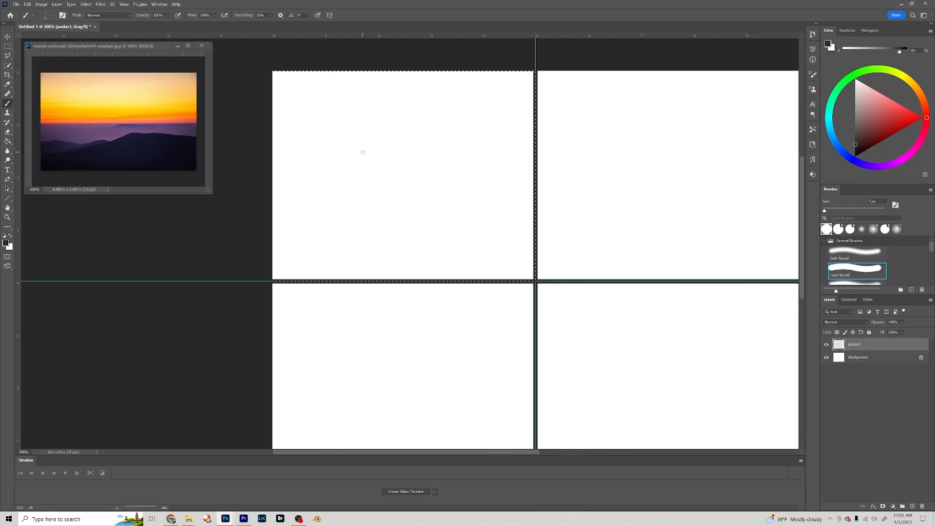
{"action": "key", "text": "bracketright"}
{"action": "key", "text": "bracketright"}
{"action": "key", "text": "bracketright"}
{"action": "key", "text": "bracketright"}
{"action": "key", "text": "bracketright"}
{"action": "key", "text": "bracketright"}
{"action": "key", "text": "bracketright"}
{"action": "key", "text": "bracketright"}
{"action": "key", "text": "bracketright"}
{"action": "key", "text": "bracketright"}
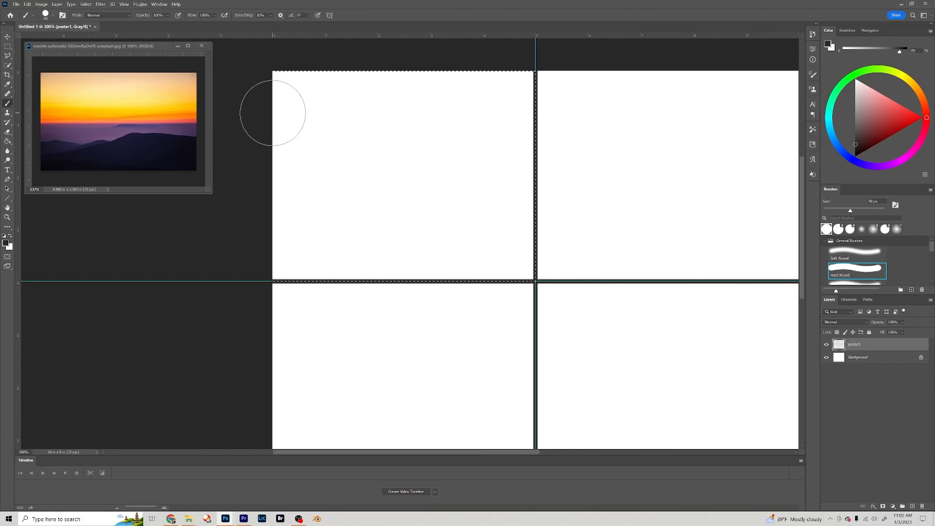
- Convert the sunset reference photo to Grayscale mode, discarding its color information
{"action": "left_click", "coordinate": [116, 47]}
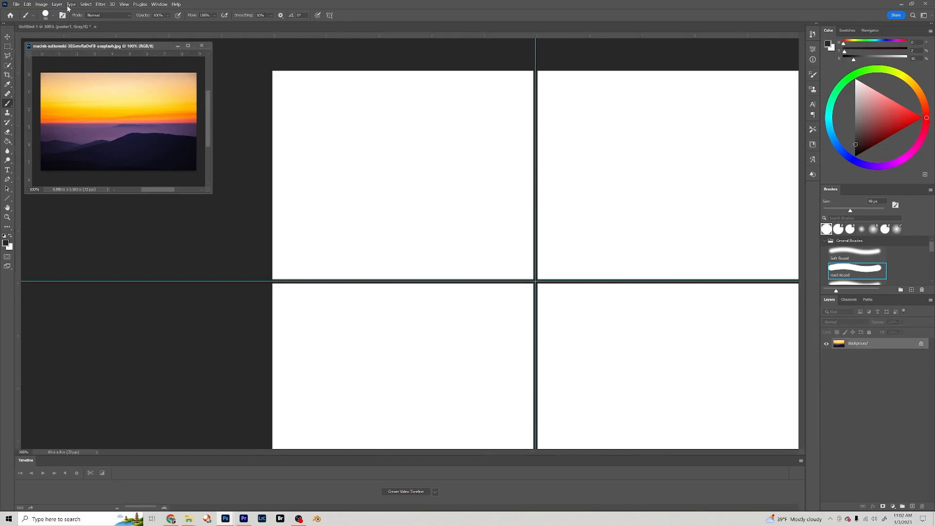
{"action": "left_click", "coordinate": [42, 5]}
{"action": "mouse_move", "coordinate": [46, 11]}
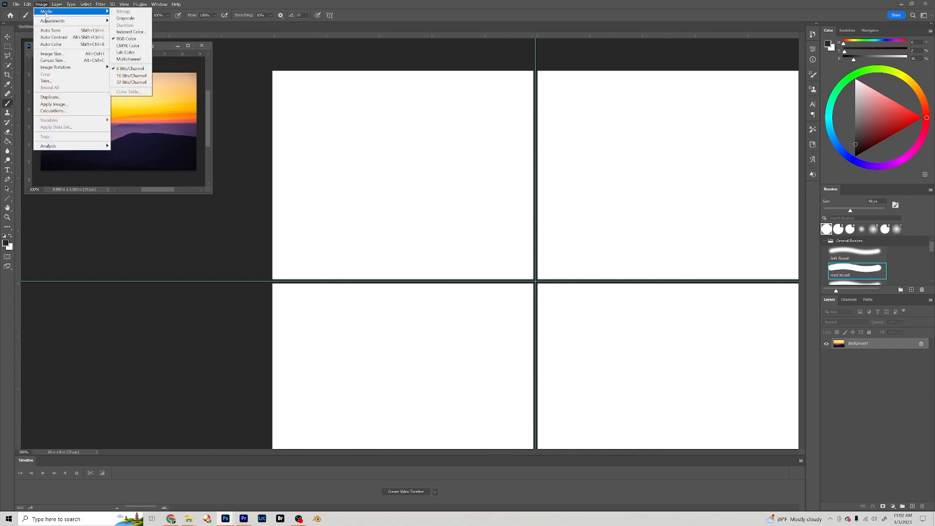
{"action": "left_click", "coordinate": [117, 18]}
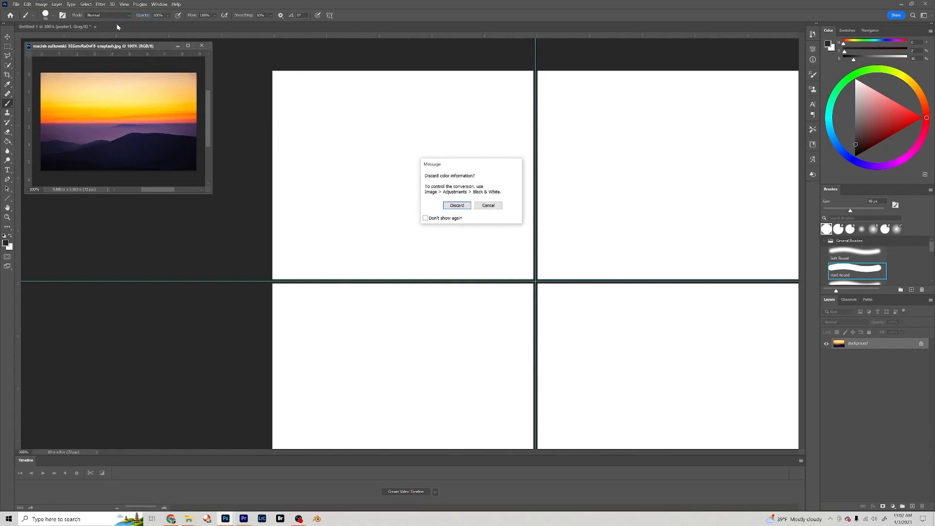
{"action": "left_click", "coordinate": [457, 205]}
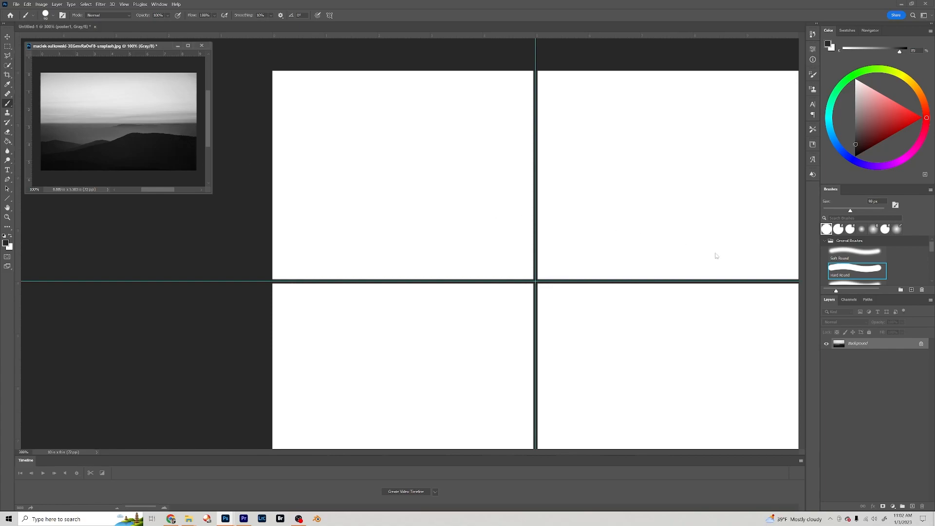
- In the Untitled-1 document, paint the sky area of the selected quadrant with light gray, finishing with a slightly lighter value
{"action": "left_click", "coordinate": [58, 27]}
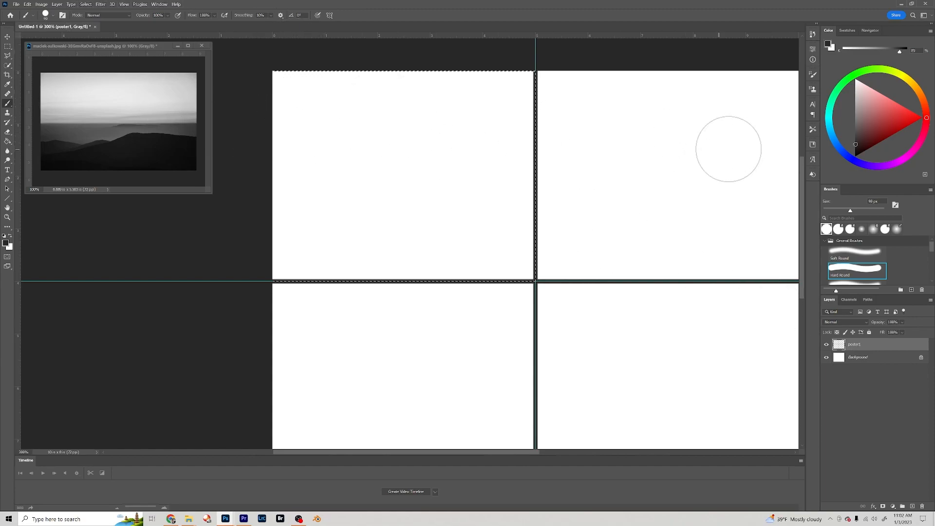
{"action": "left_click", "coordinate": [853, 97]}
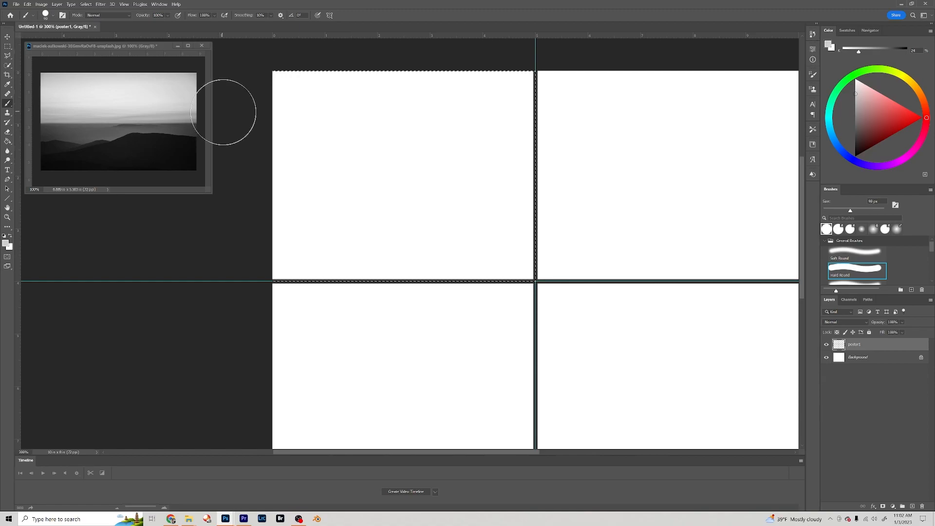
{"action": "mouse_move", "coordinate": [268, 92]}
{"action": "left_mouse_down"}
{"action": "mouse_move", "coordinate": [542, 94]}
{"action": "mouse_move", "coordinate": [279, 122]}
{"action": "mouse_move", "coordinate": [438, 133]}
{"action": "mouse_move", "coordinate": [469, 125]}
{"action": "mouse_move", "coordinate": [241, 129]}
{"action": "mouse_move", "coordinate": [553, 151]}
{"action": "left_mouse_up"}
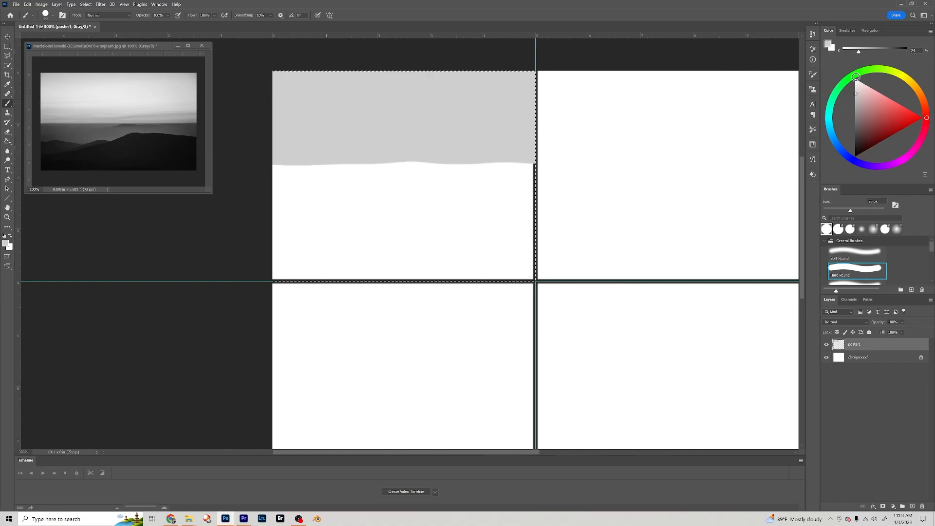
{"action": "left_click", "coordinate": [856, 92]}
{"action": "mouse_move", "coordinate": [481, 115]}
{"action": "left_mouse_down"}
{"action": "mouse_move", "coordinate": [282, 96]}
{"action": "mouse_move", "coordinate": [591, 103]}
{"action": "mouse_move", "coordinate": [267, 124]}
{"action": "mouse_move", "coordinate": [308, 138]}
{"action": "mouse_move", "coordinate": [530, 136]}
{"action": "mouse_move", "coordinate": [345, 131]}
{"action": "mouse_move", "coordinate": [246, 142]}
{"action": "left_mouse_up"}
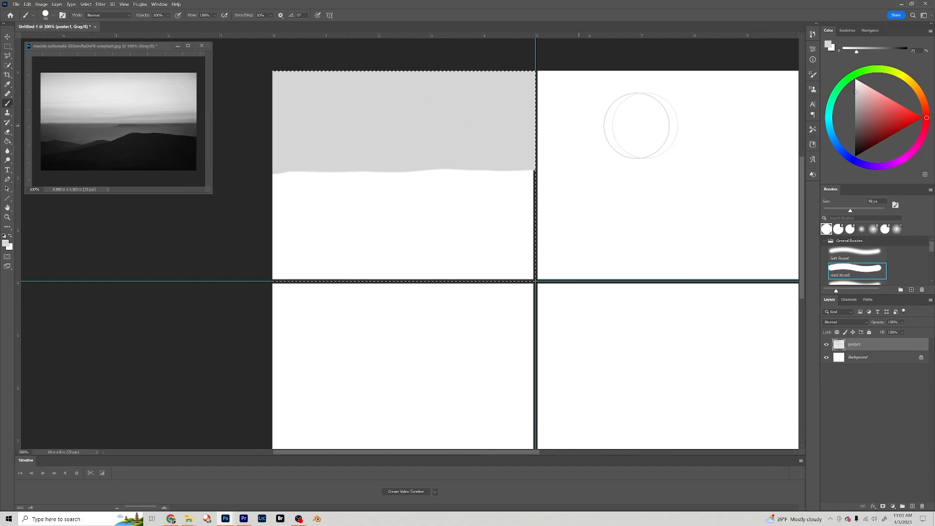
- Paint a mid-gray band below the sky and a near-black sloping hill filling the lower part of the quadrant
{"action": "left_click", "coordinate": [856, 114]}
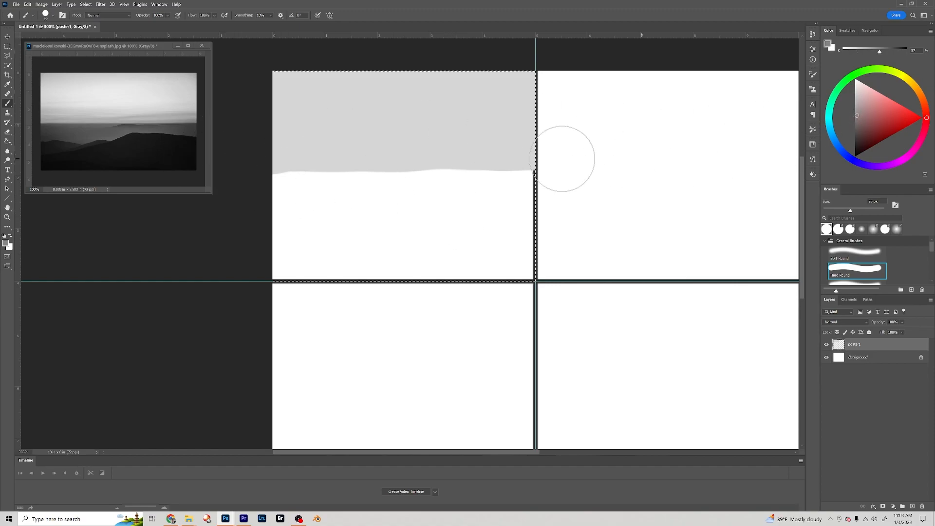
{"action": "mouse_move", "coordinate": [255, 197]}
{"action": "left_mouse_down"}
{"action": "mouse_move", "coordinate": [480, 192]}
{"action": "mouse_move", "coordinate": [511, 214]}
{"action": "left_mouse_up"}
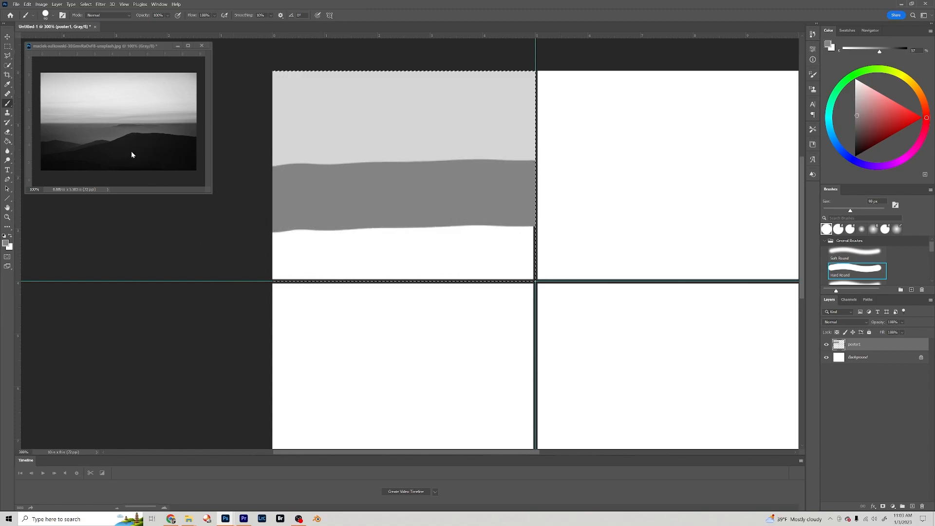
{"action": "left_click", "coordinate": [856, 140]}
{"action": "mouse_move", "coordinate": [540, 246]}
{"action": "left_mouse_down"}
{"action": "mouse_move", "coordinate": [237, 268]}
{"action": "mouse_move", "coordinate": [395, 246]}
{"action": "mouse_move", "coordinate": [528, 249]}
{"action": "mouse_move", "coordinate": [543, 233]}
{"action": "mouse_move", "coordinate": [444, 217]}
{"action": "mouse_move", "coordinate": [278, 256]}
{"action": "left_mouse_up"}
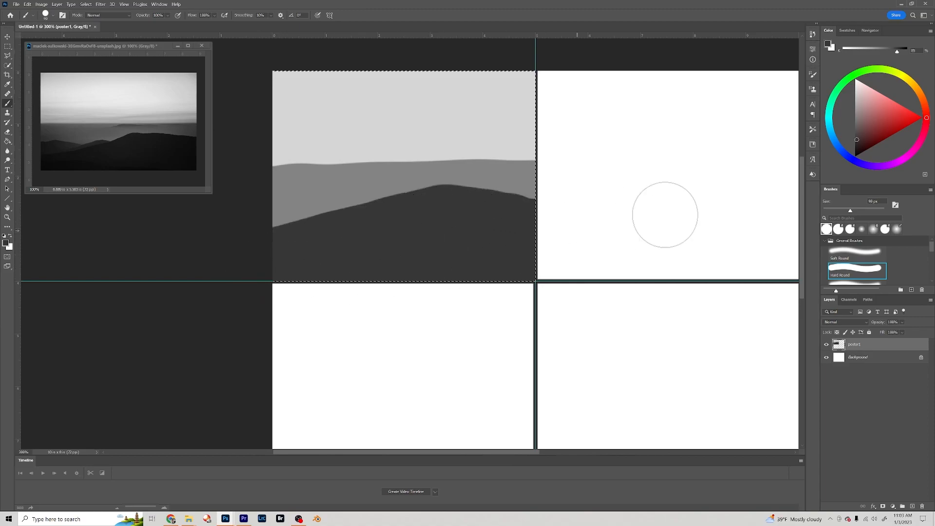
{"action": "left_click", "coordinate": [857, 146]}
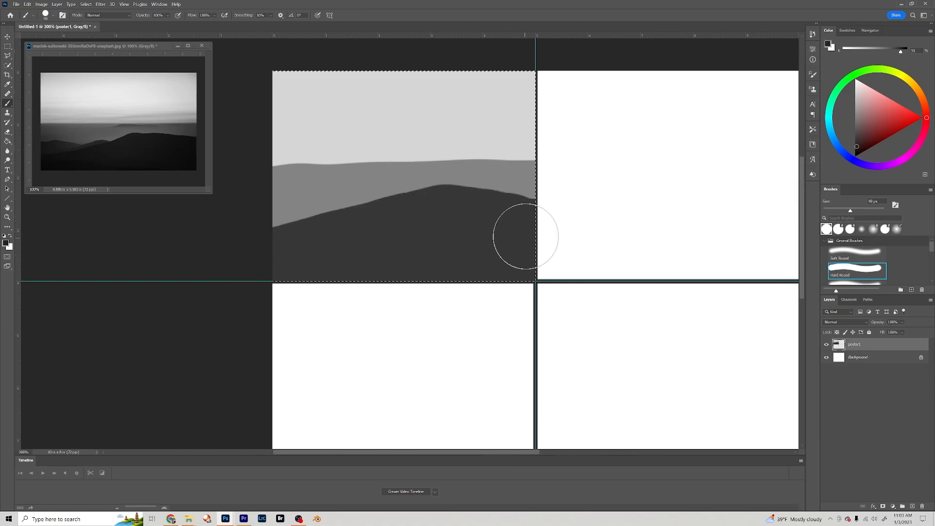
{"action": "mouse_move", "coordinate": [531, 232]}
{"action": "left_mouse_down"}
{"action": "mouse_move", "coordinate": [442, 214]}
{"action": "mouse_move", "coordinate": [289, 260]}
{"action": "mouse_move", "coordinate": [539, 257]}
{"action": "left_mouse_up"}
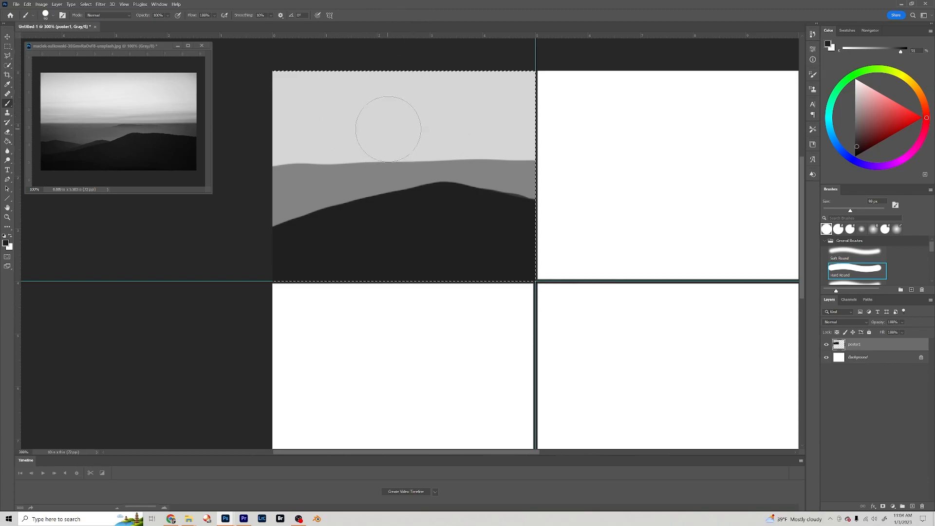
- Sample the sky's gray, lighten it slightly, and paint a broad lighter band across the sky with a 70 px brush
{"action": "left_click", "coordinate": [404, 113], "text": "alt"}
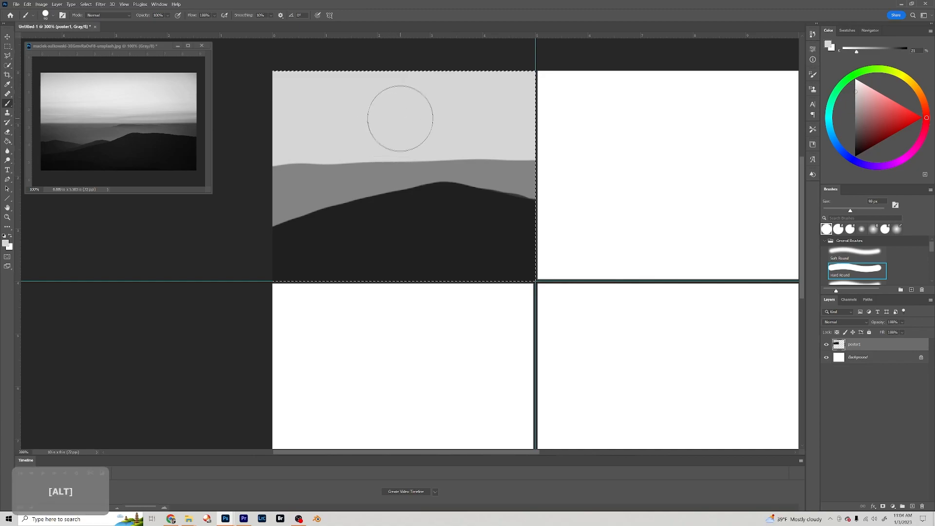
{"action": "left_click", "coordinate": [857, 87]}
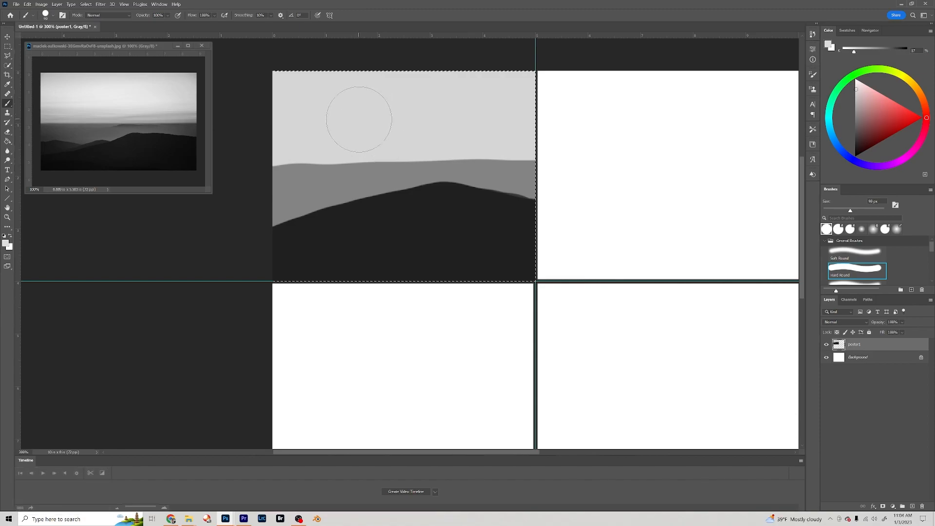
{"action": "key", "text": "bracketleft"}
{"action": "key", "text": "bracketleft"}
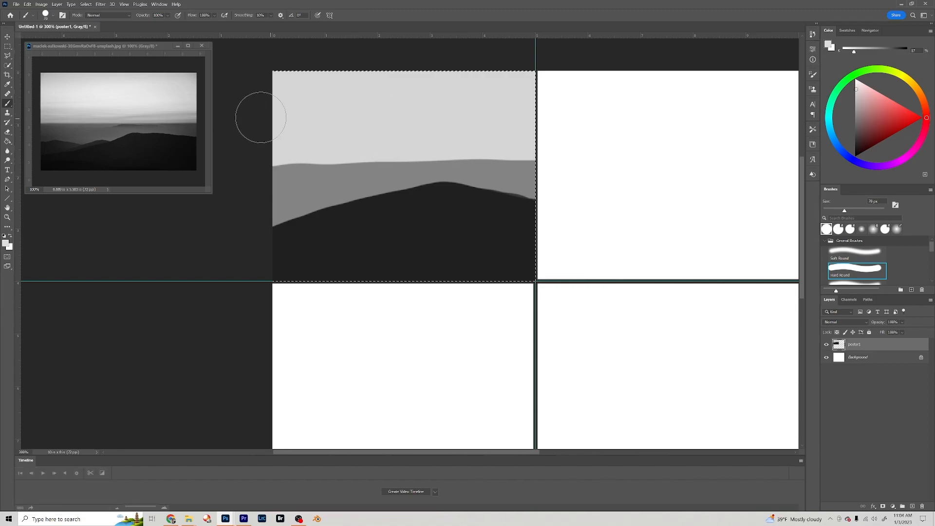
{"action": "left_click_drag", "start_coordinate": [265, 119], "coordinate": [482, 119]}
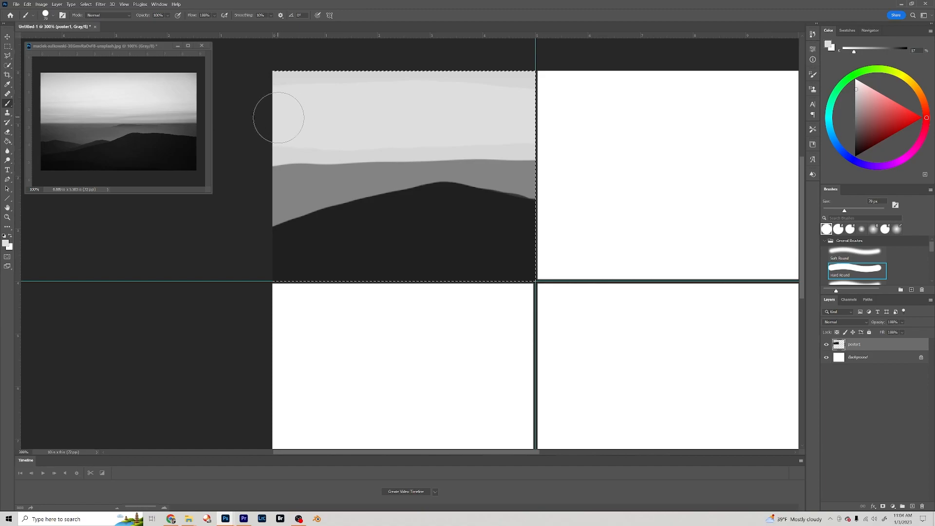
{"action": "key", "text": "shift"}
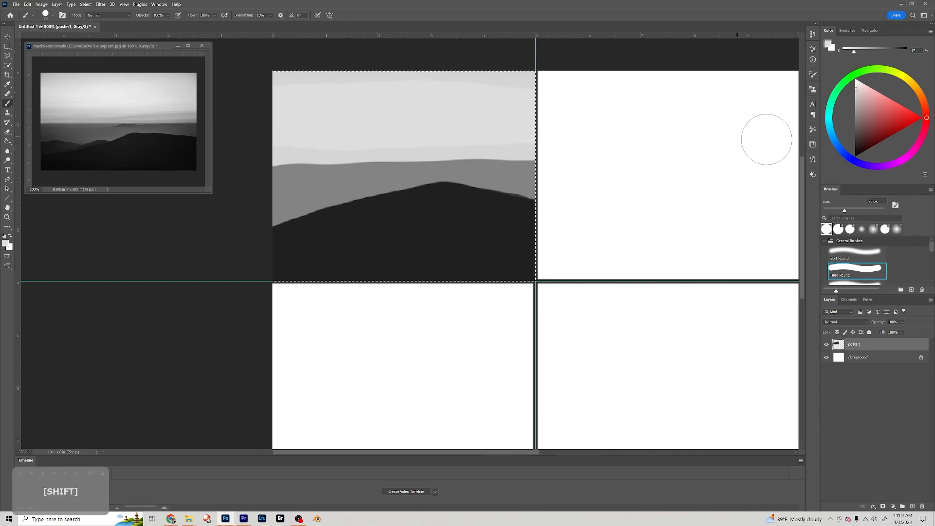
- Paint a narrower, even lighter straight band through the middle of the sky with a 60 px brush
{"action": "left_click", "coordinate": [855, 87]}
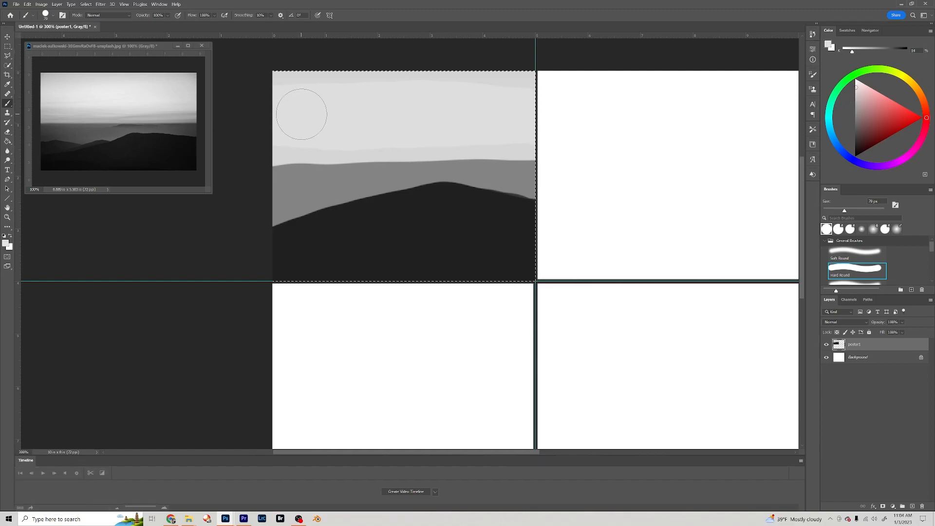
{"action": "key", "text": "bracketleft"}
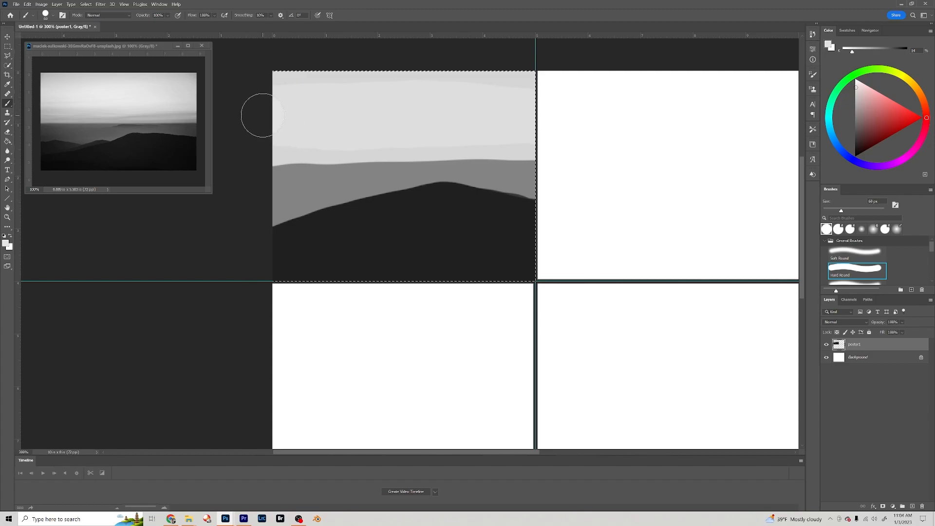
{"action": "key", "text": "shift"}
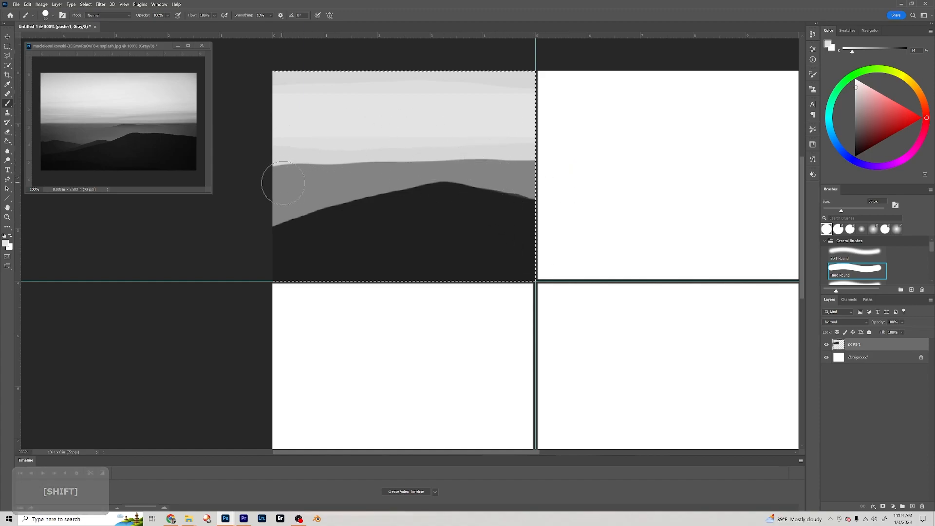
- With a 40 px brush, straighten the horizon using the sampled mid-gray and repaint the near-black hill's ridge line
{"action": "key", "text": "bracketleft"}
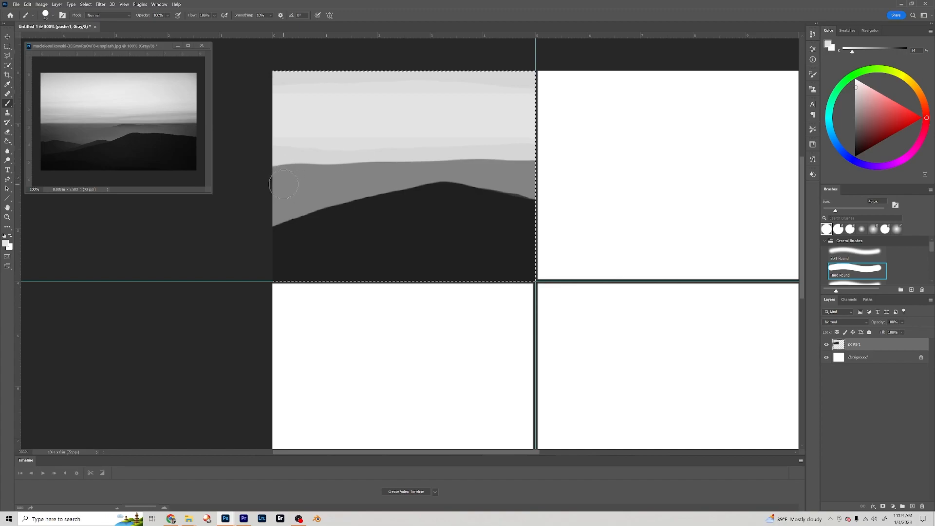
{"action": "key", "text": "alt"}
{"action": "left_click", "coordinate": [293, 176], "text": "alt"}
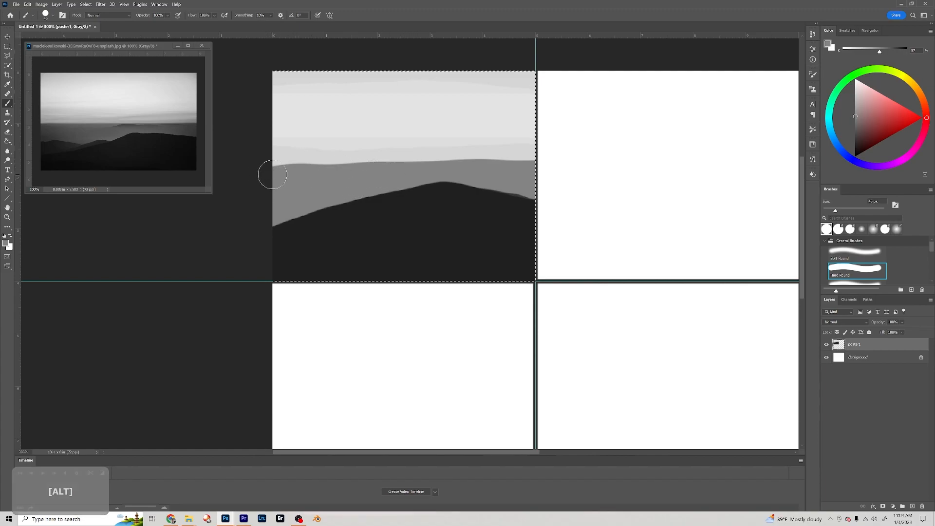
{"action": "key", "text": "shift"}
{"action": "left_click_drag", "start_coordinate": [273, 173], "coordinate": [568, 176]}
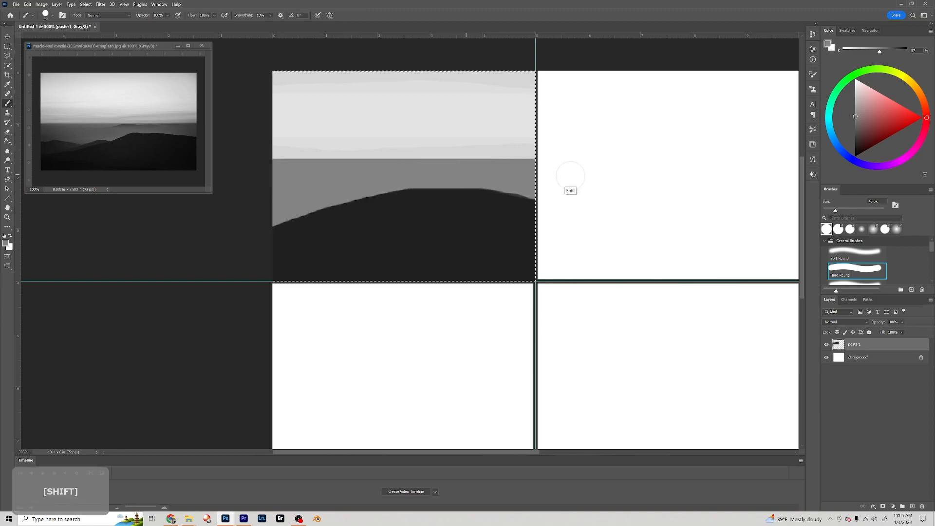
{"action": "left_click", "coordinate": [448, 220], "text": "alt"}
{"action": "mouse_move", "coordinate": [372, 211]}
{"action": "left_mouse_down"}
{"action": "mouse_move", "coordinate": [416, 200]}
{"action": "mouse_move", "coordinate": [444, 204]}
{"action": "mouse_move", "coordinate": [406, 211]}
{"action": "mouse_move", "coordinate": [399, 199]}
{"action": "mouse_move", "coordinate": [517, 208]}
{"action": "left_mouse_up"}
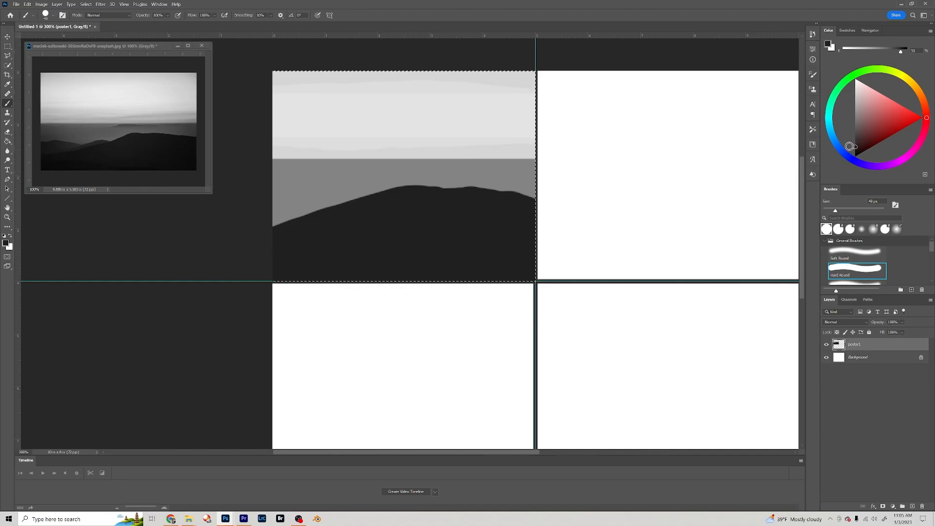
- Paint a second, slightly lighter dark hill with a rolling crest behind the left slope of the main hill
{"action": "left_click", "coordinate": [856, 143]}
{"action": "left_click_drag", "start_coordinate": [268, 216], "coordinate": [315, 207]}
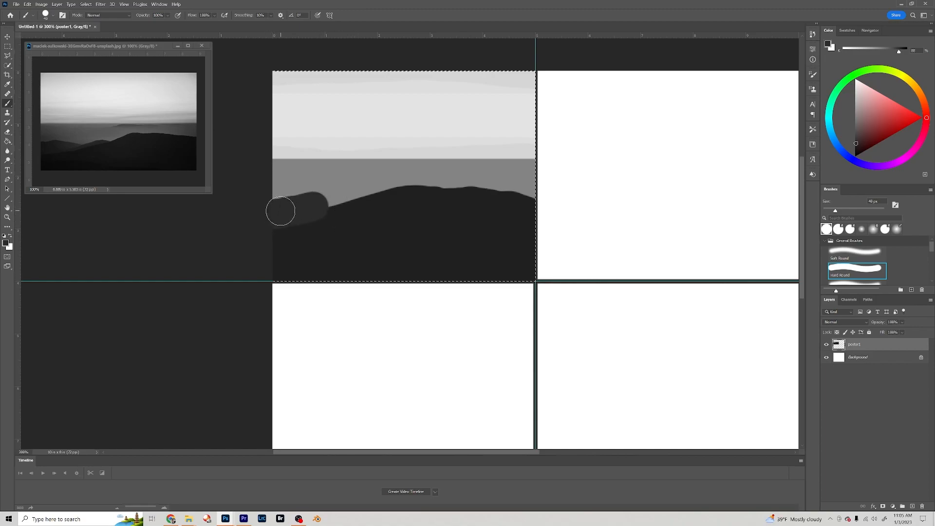
{"action": "mouse_move", "coordinate": [276, 210]}
{"action": "left_mouse_down"}
{"action": "mouse_move", "coordinate": [316, 202]}
{"action": "mouse_move", "coordinate": [306, 220]}
{"action": "mouse_move", "coordinate": [285, 213]}
{"action": "left_mouse_up"}
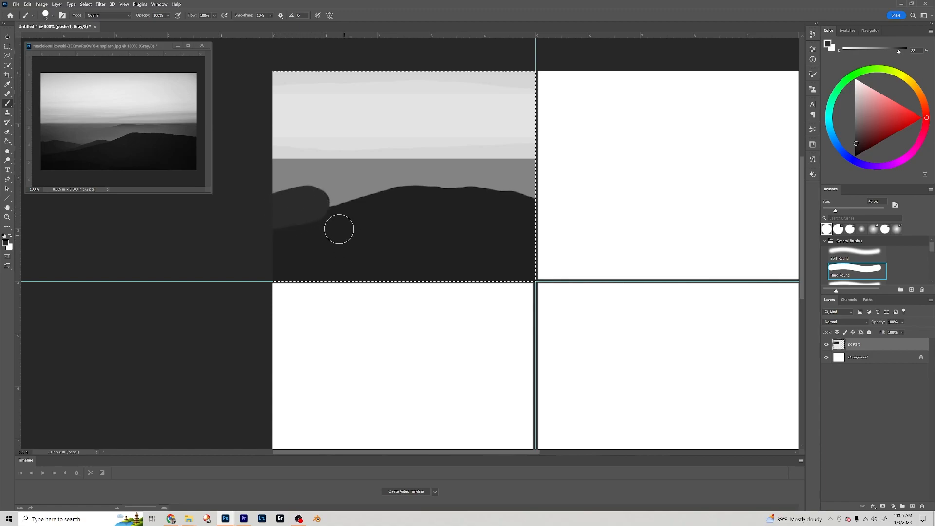
{"action": "mouse_move", "coordinate": [308, 199]}
{"action": "left_mouse_down"}
{"action": "mouse_move", "coordinate": [361, 214]}
{"action": "mouse_move", "coordinate": [340, 215]}
{"action": "mouse_move", "coordinate": [381, 205]}
{"action": "mouse_move", "coordinate": [377, 221]}
{"action": "mouse_move", "coordinate": [350, 205]}
{"action": "mouse_move", "coordinate": [380, 215]}
{"action": "left_mouse_up"}
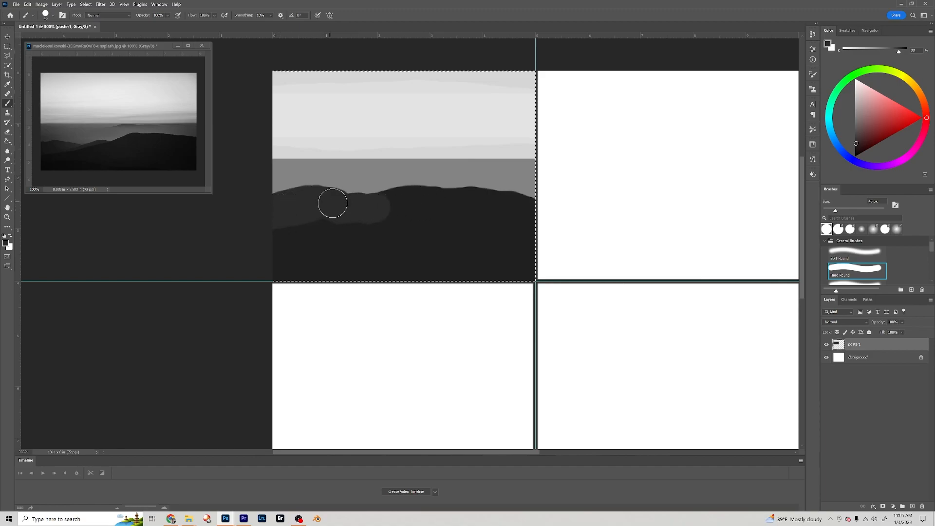
{"action": "mouse_move", "coordinate": [378, 208]}
{"action": "left_mouse_down"}
{"action": "mouse_move", "coordinate": [287, 221]}
{"action": "mouse_move", "coordinate": [298, 236]}
{"action": "left_mouse_up"}
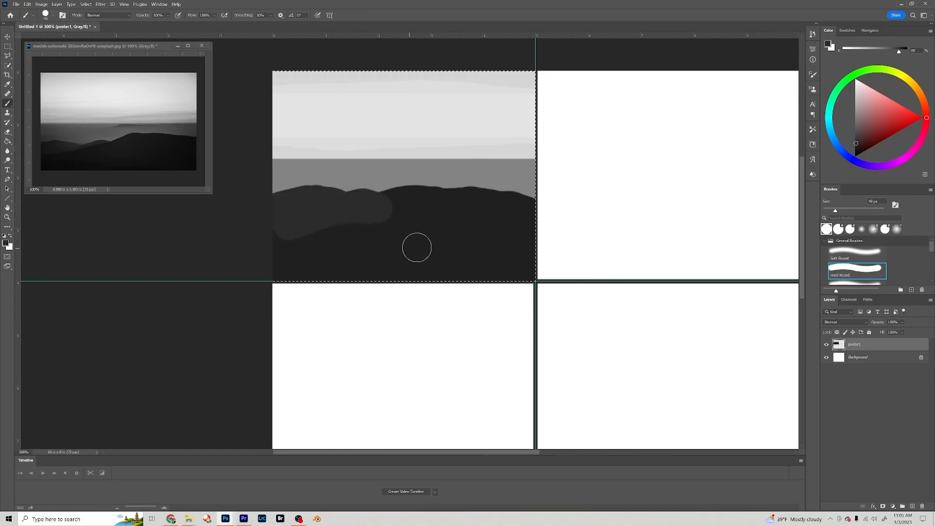
- Sample the main hill's near-black, redefine its left slope over the second hill, and raise its ridge toward the right edge
{"action": "left_click", "coordinate": [434, 214], "text": "alt"}
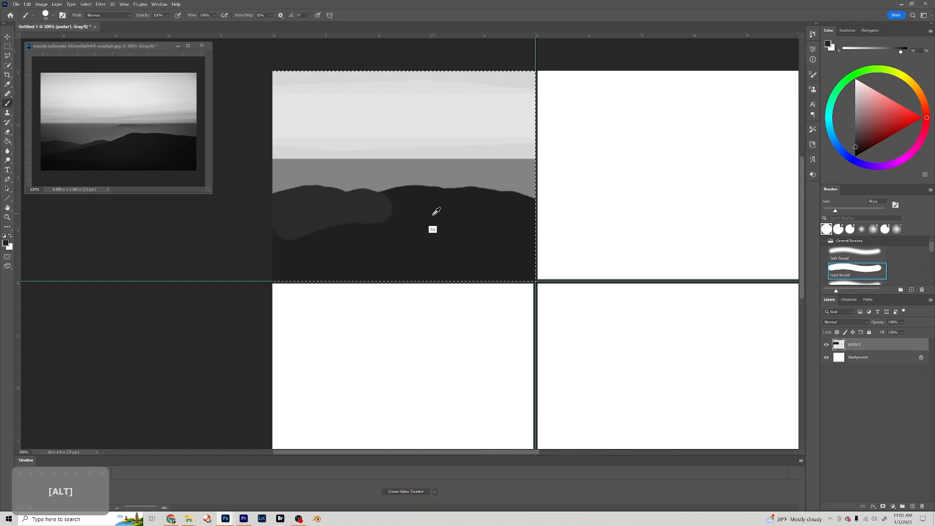
{"action": "left_click_drag", "start_coordinate": [383, 207], "coordinate": [274, 240]}
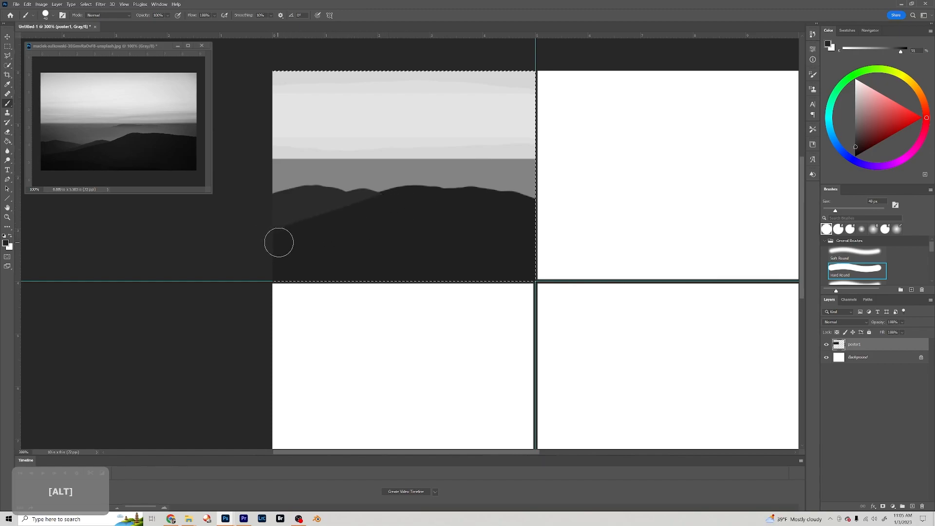
{"action": "mouse_move", "coordinate": [356, 215]}
{"action": "left_mouse_down"}
{"action": "mouse_move", "coordinate": [417, 189]}
{"action": "mouse_move", "coordinate": [446, 197]}
{"action": "mouse_move", "coordinate": [424, 185]}
{"action": "mouse_move", "coordinate": [535, 205]}
{"action": "left_mouse_up"}
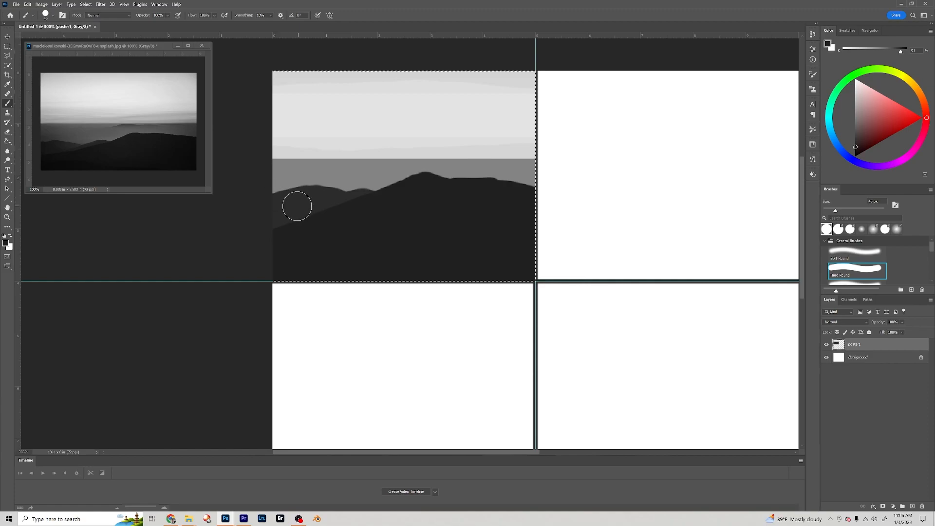
- Sample the mid-gray band, darken the value slightly, and paint patches at both ends of the band with a 30 px brush
{"action": "left_click", "coordinate": [300, 204], "text": "alt"}
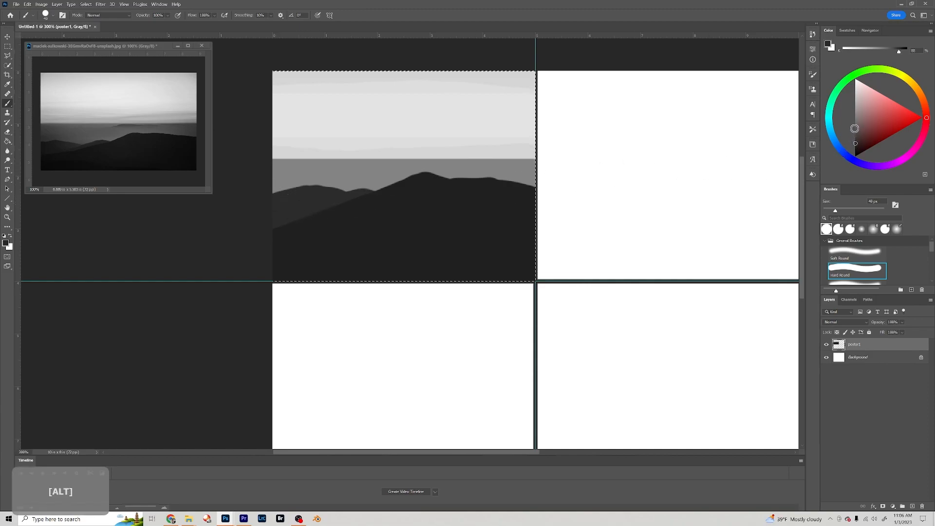
{"action": "left_click", "coordinate": [362, 169], "text": "alt"}
{"action": "left_click", "coordinate": [855, 120]}
{"action": "left_click_drag", "start_coordinate": [272, 175], "coordinate": [294, 176]}
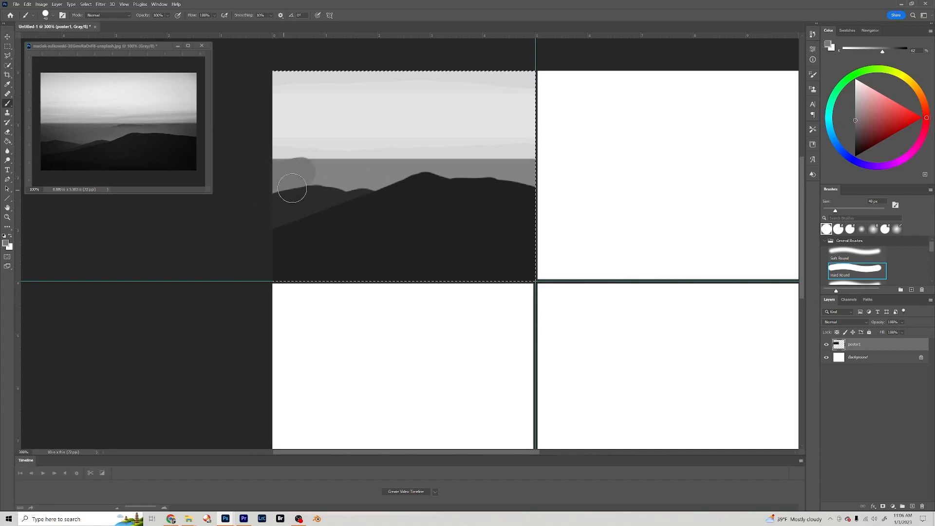
{"action": "key", "text": "ctrl+z"}
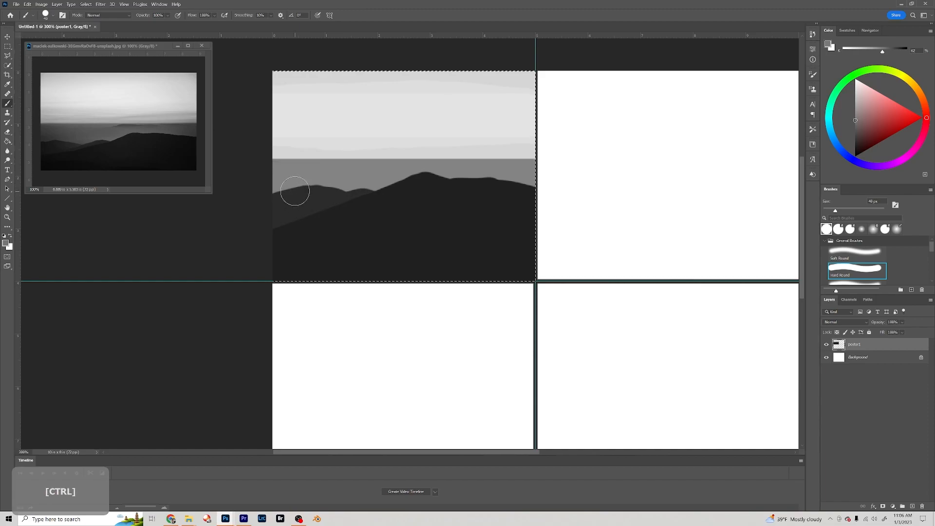
{"action": "key", "text": "bracketleft"}
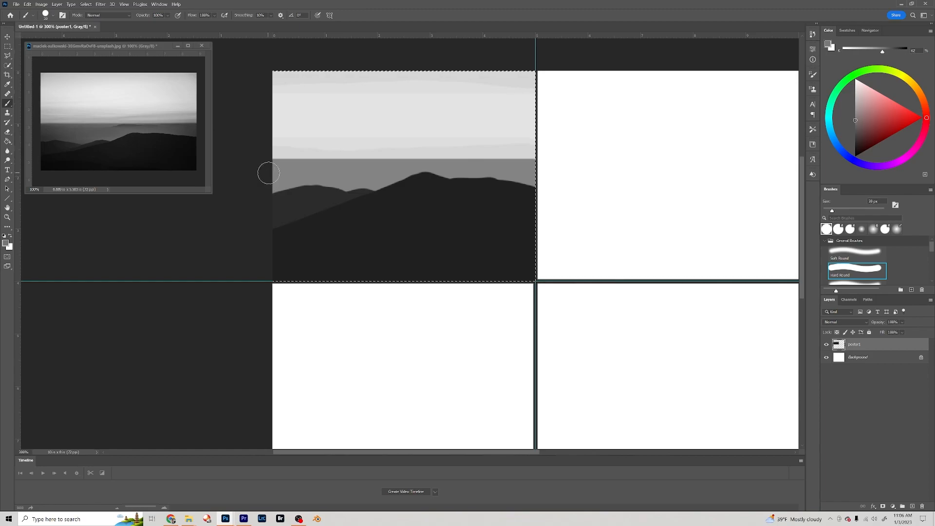
{"action": "key", "text": "shift"}
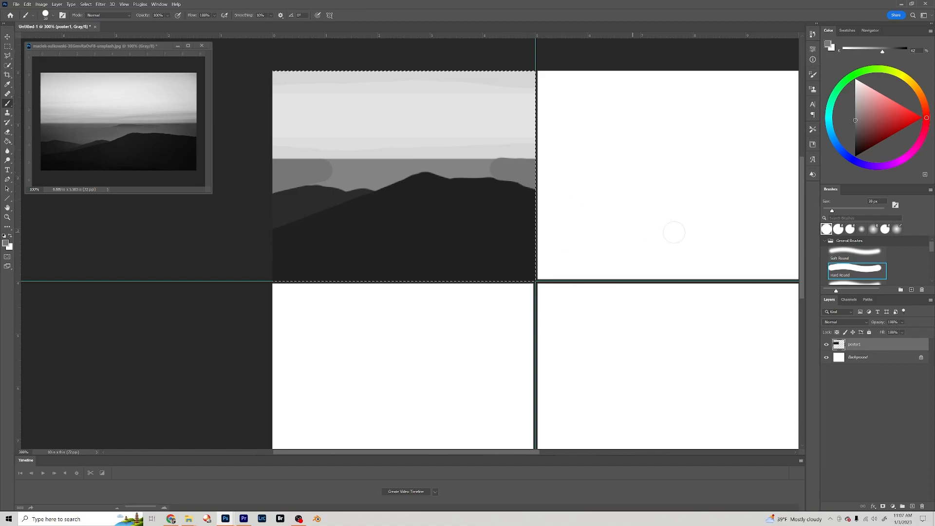
- Pick a slightly darker gray and add it over the patches at both ends of the mid-gray band
{"action": "left_click", "coordinate": [856, 123]}
{"action": "left_click", "coordinate": [855, 122]}
{"action": "left_click", "coordinate": [324, 170]}
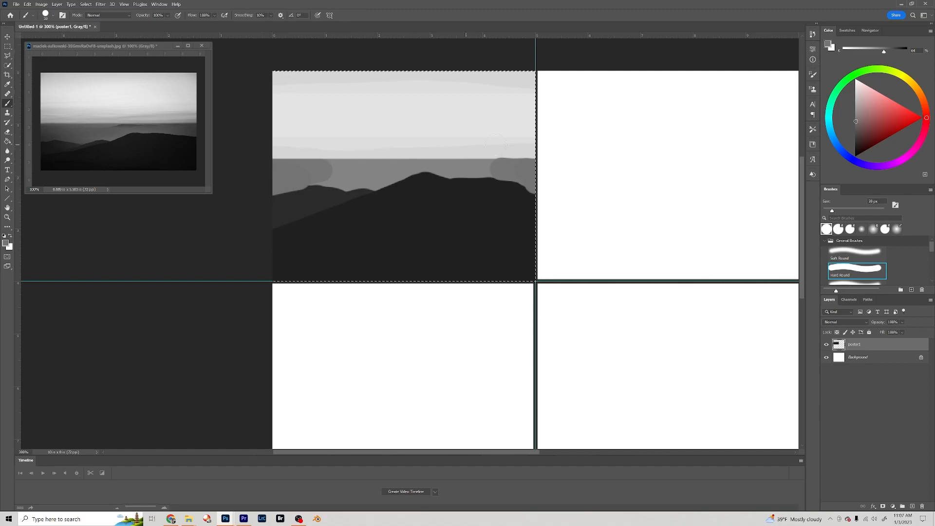
- Sample the light sky gray, darken it slightly, and paint rounded cloud patches at both ends of the lower sky
{"action": "left_click", "coordinate": [292, 137], "text": "alt"}
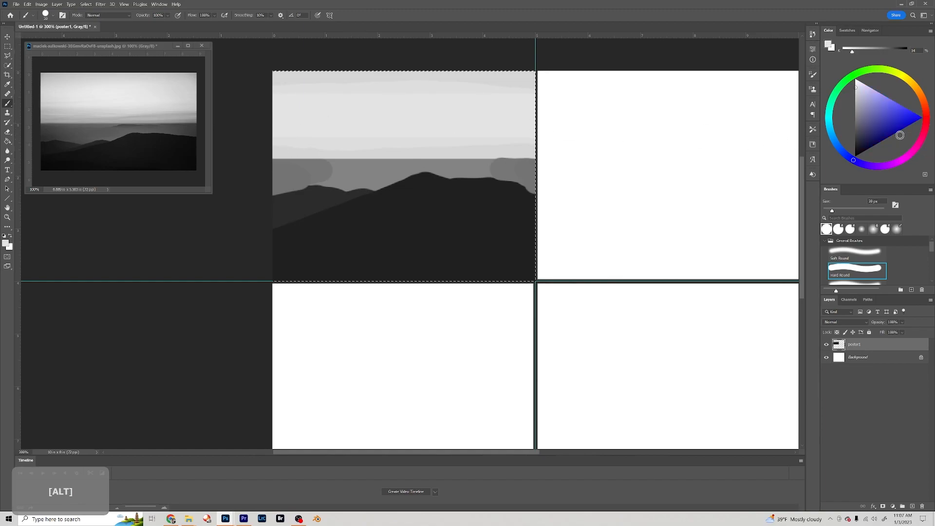
{"action": "left_click", "coordinate": [855, 92]}
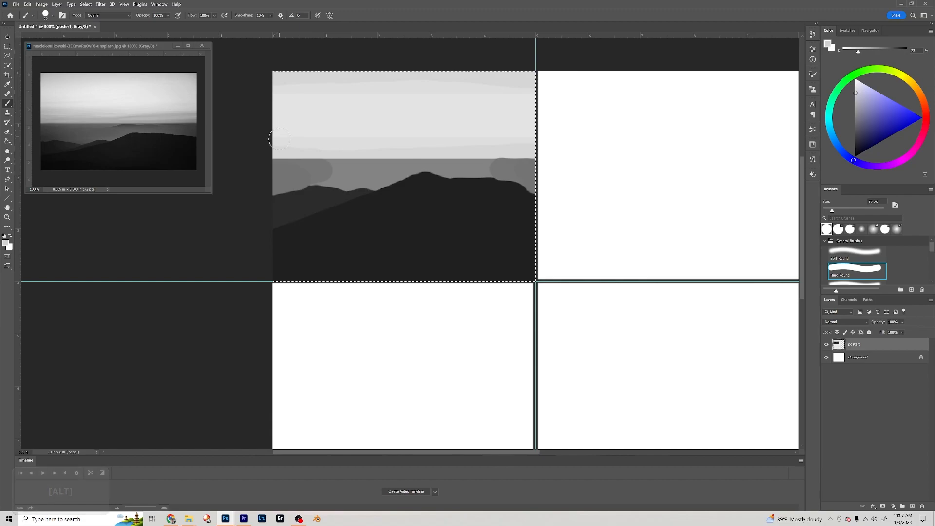
{"action": "left_click_drag", "start_coordinate": [261, 142], "coordinate": [336, 141]}
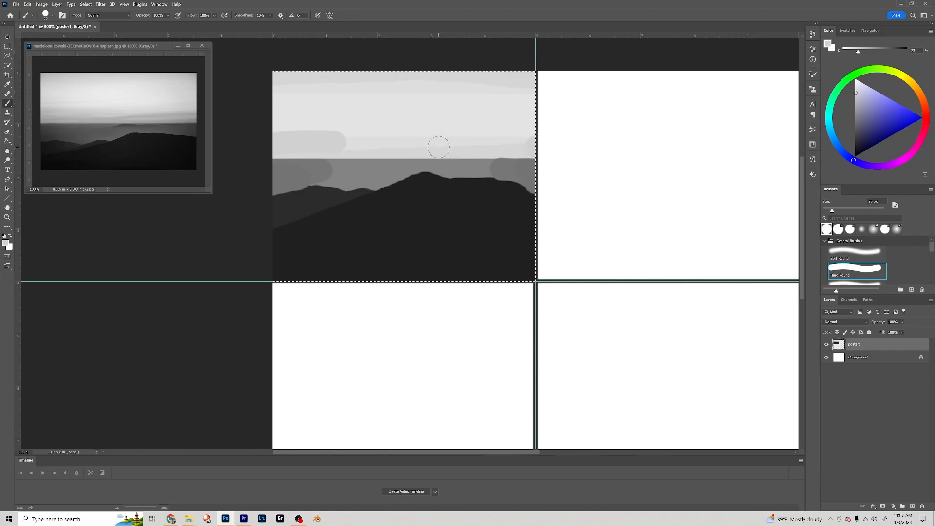
{"action": "left_click_drag", "start_coordinate": [431, 149], "coordinate": [534, 148]}
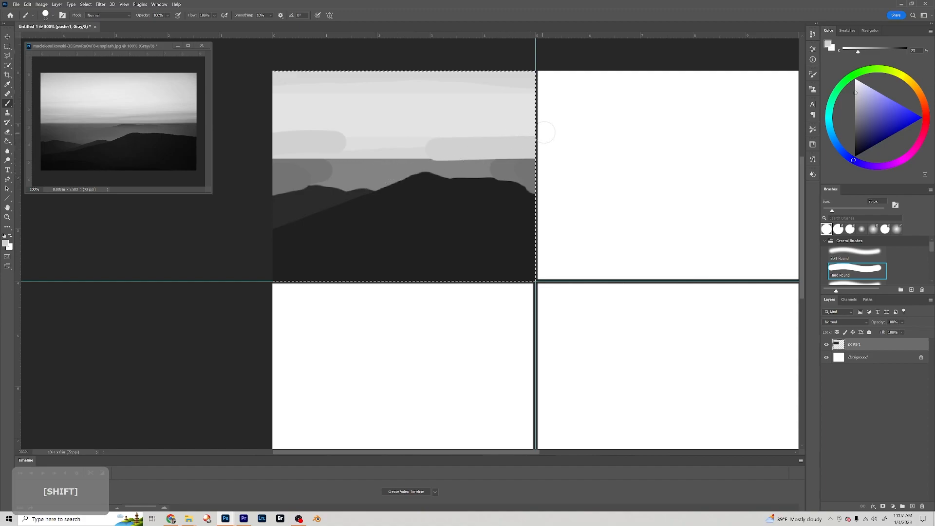
{"action": "left_click_drag", "start_coordinate": [545, 133], "coordinate": [487, 130]}
{"action": "left_click_drag", "start_coordinate": [279, 134], "coordinate": [301, 132]}
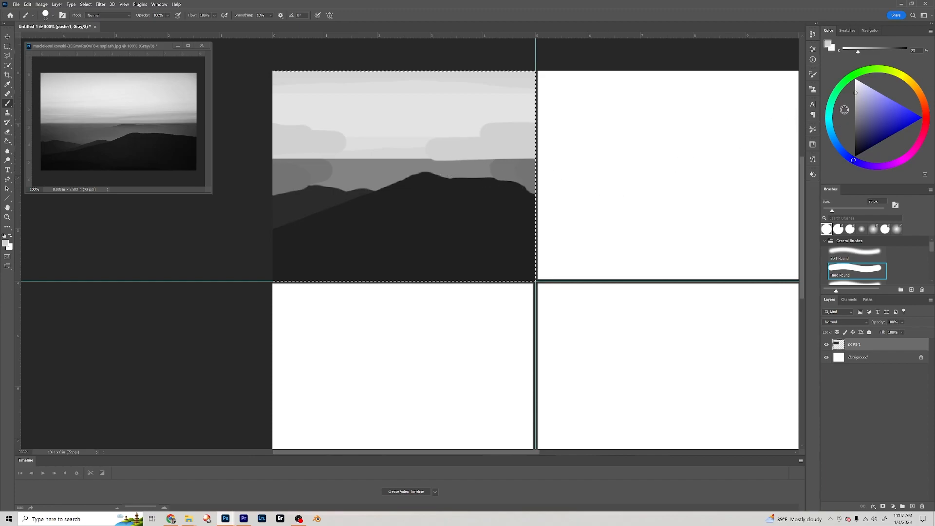
- Layer a slightly darker gray inside both cloud patches with a smaller brush and extend a thin streak inward from the right-hand cloud
{"action": "left_click", "coordinate": [856, 95]}
{"action": "key", "text": "bracketleft"}
{"action": "left_click_drag", "start_coordinate": [539, 139], "coordinate": [467, 142]}
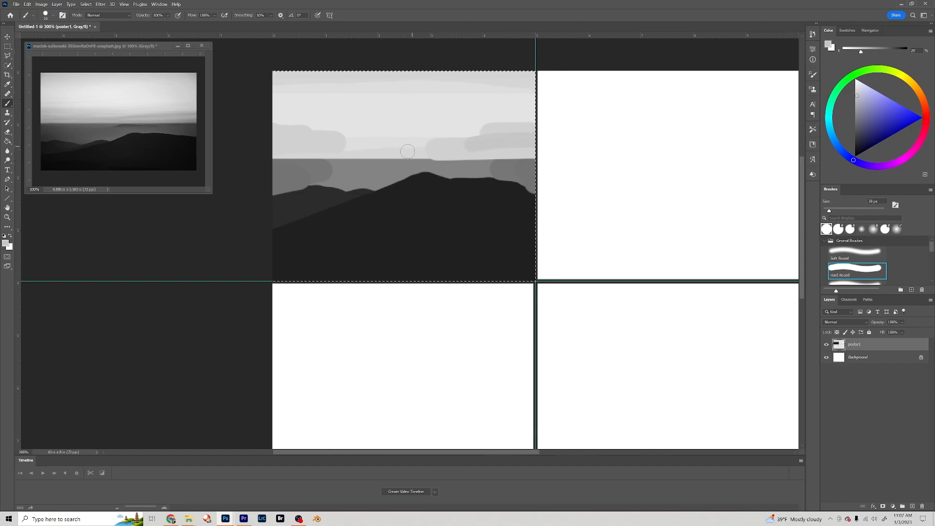
{"action": "left_click_drag", "start_coordinate": [277, 136], "coordinate": [305, 137]}
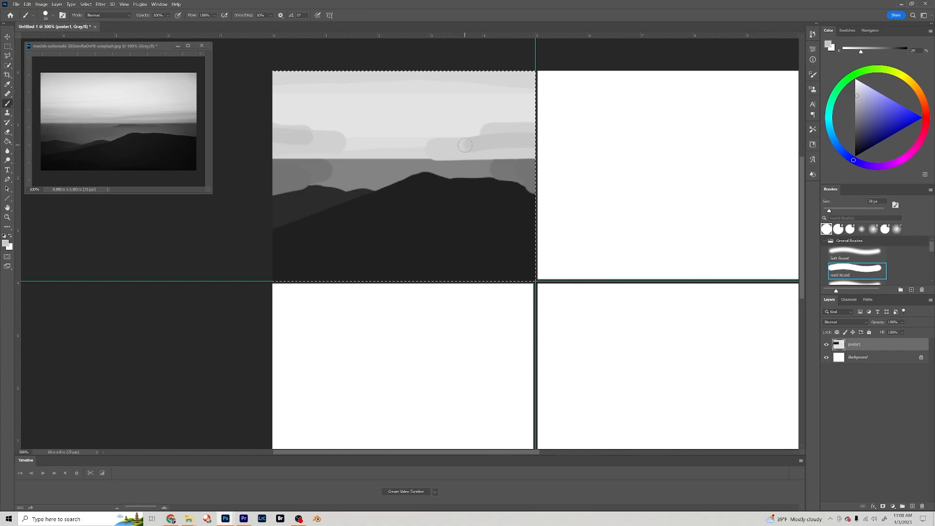
{"action": "key", "text": "bracketleft"}
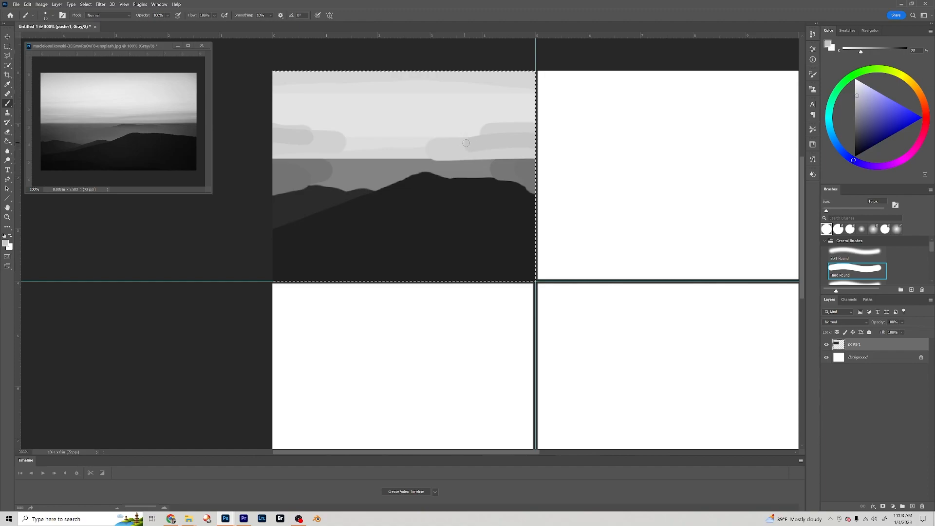
{"action": "mouse_move", "coordinate": [463, 147]}
{"action": "left_mouse_down"}
{"action": "mouse_move", "coordinate": [355, 146]}
{"action": "mouse_move", "coordinate": [372, 156]}
{"action": "mouse_move", "coordinate": [461, 145]}
{"action": "mouse_move", "coordinate": [410, 148]}
{"action": "left_mouse_up"}
{"action": "left_click_drag", "start_coordinate": [318, 162], "coordinate": [320, 169]}
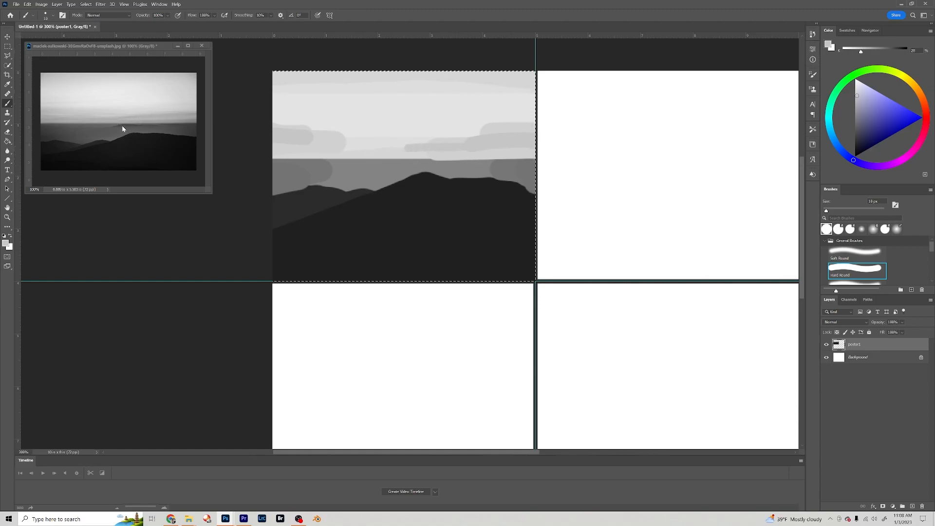
- Sample the gray patch in the mid-gray band and paint thin 5 px streaks above the main hill's peak, adding a darker 70% accent
{"action": "left_click", "coordinate": [529, 172], "text": "alt"}
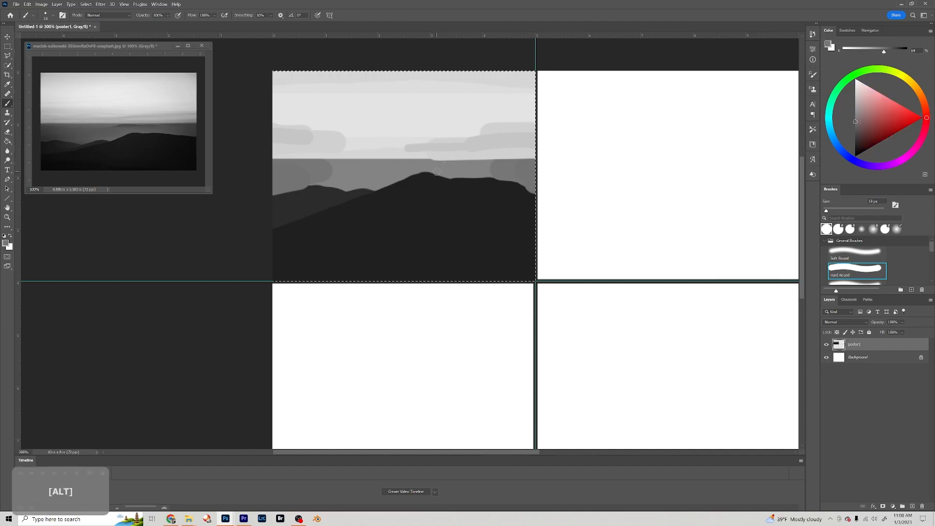
{"action": "key", "text": "bracketleft"}
{"action": "key", "text": "bracketleft"}
{"action": "key", "text": "bracketleft"}
{"action": "left_click_drag", "start_coordinate": [404, 166], "coordinate": [482, 164]}
{"action": "left_click_drag", "start_coordinate": [417, 164], "coordinate": [396, 163]}
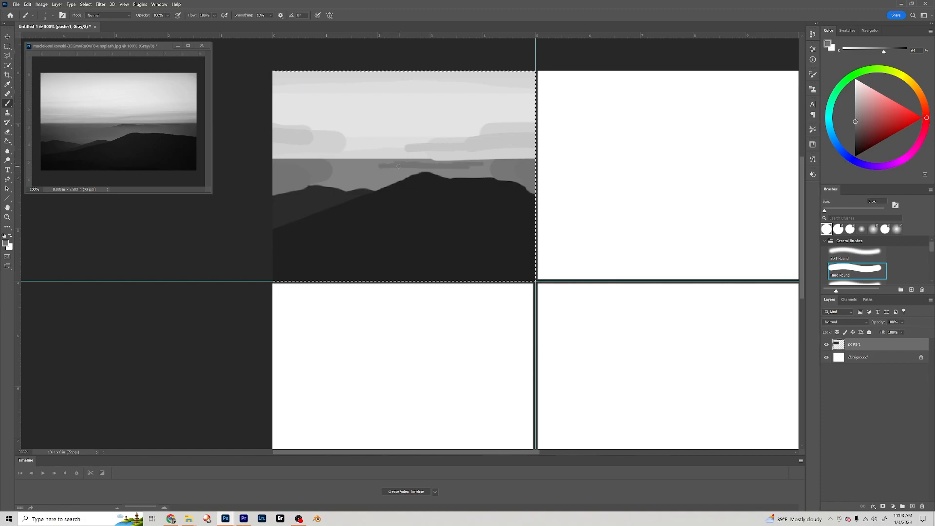
{"action": "left_click_drag", "start_coordinate": [856, 121], "coordinate": [855, 126]}
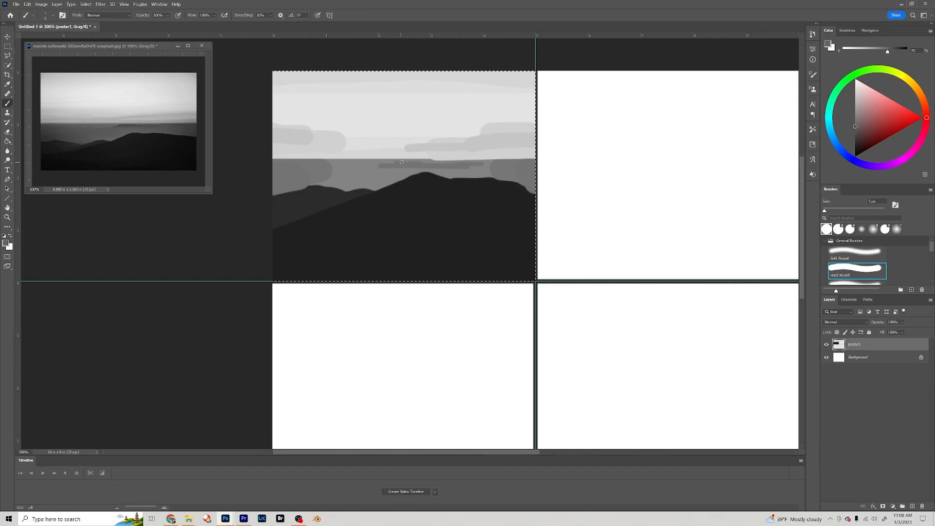
{"action": "left_click_drag", "start_coordinate": [405, 163], "coordinate": [454, 166]}
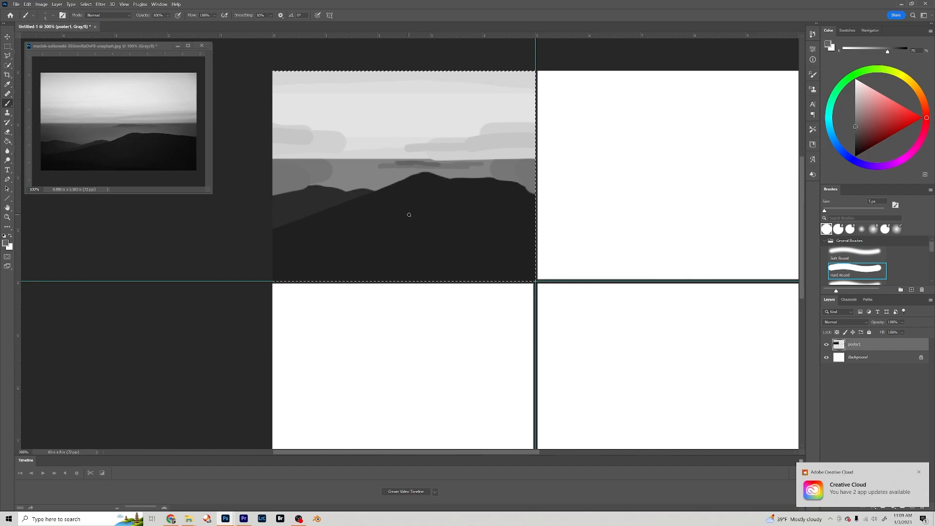
- Move the rectangular selection onto the upper-right quadrant and add a new layer for the second study
{"action": "key", "text": "m"}
{"action": "left_click_drag", "start_coordinate": [315, 135], "coordinate": [579, 134]}
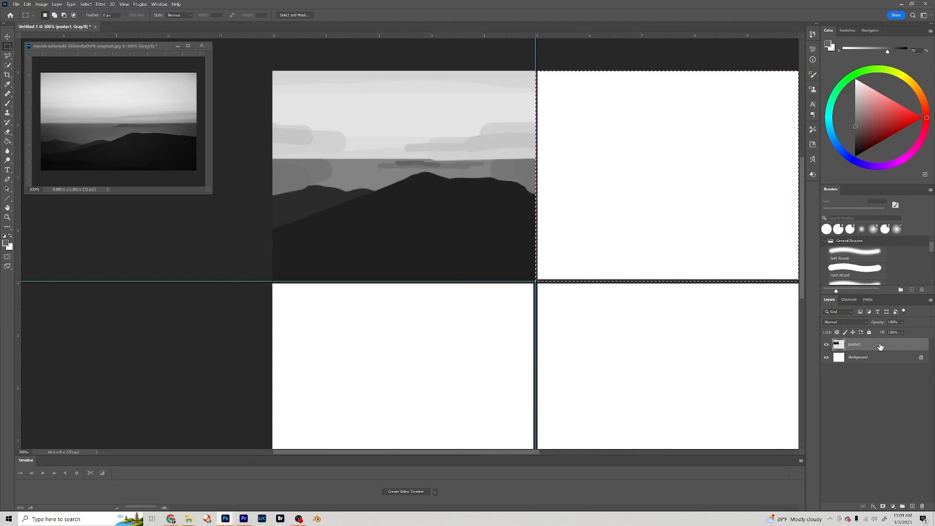
{"action": "left_click", "coordinate": [913, 507]}
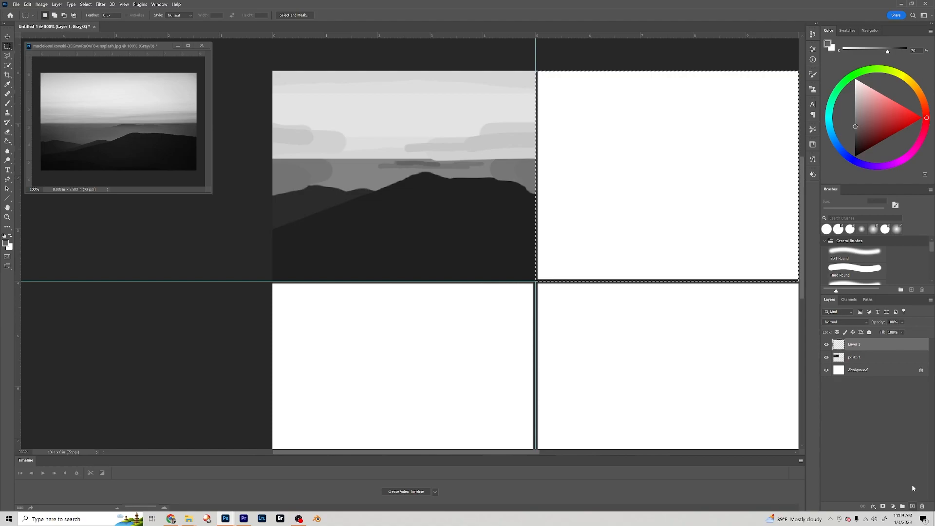
- Close the landscape reference without saving and open the still-life photo of two pears from Downloads
{"action": "left_click", "coordinate": [201, 46]}
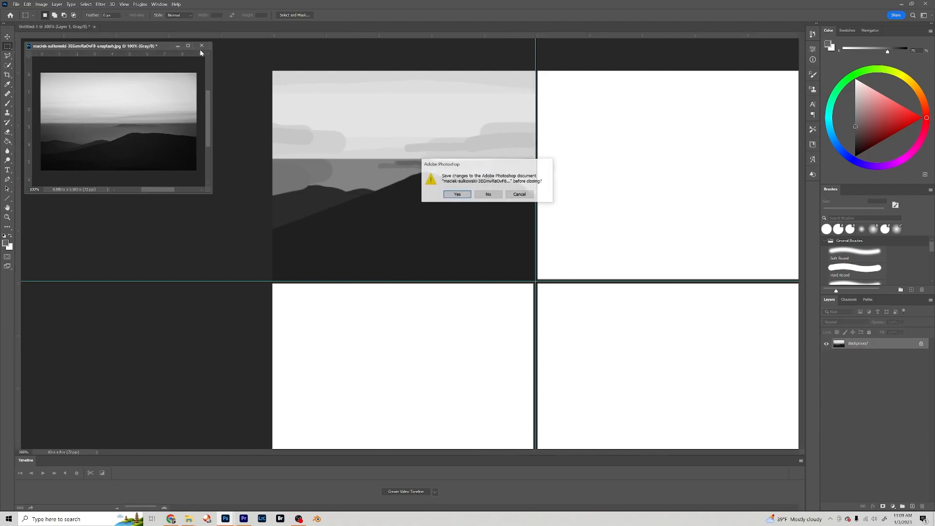
{"action": "left_click", "coordinate": [488, 194]}
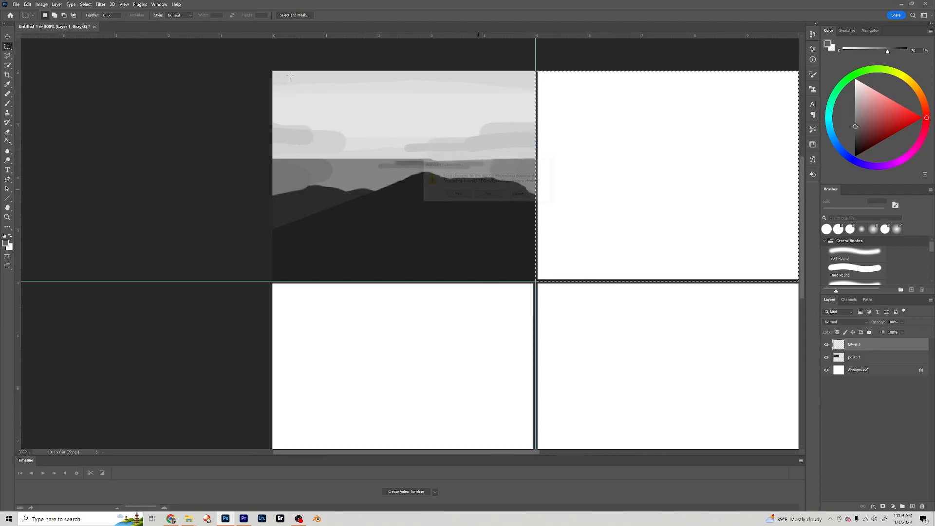
{"action": "left_click", "coordinate": [18, 5]}
{"action": "left_click", "coordinate": [23, 18]}
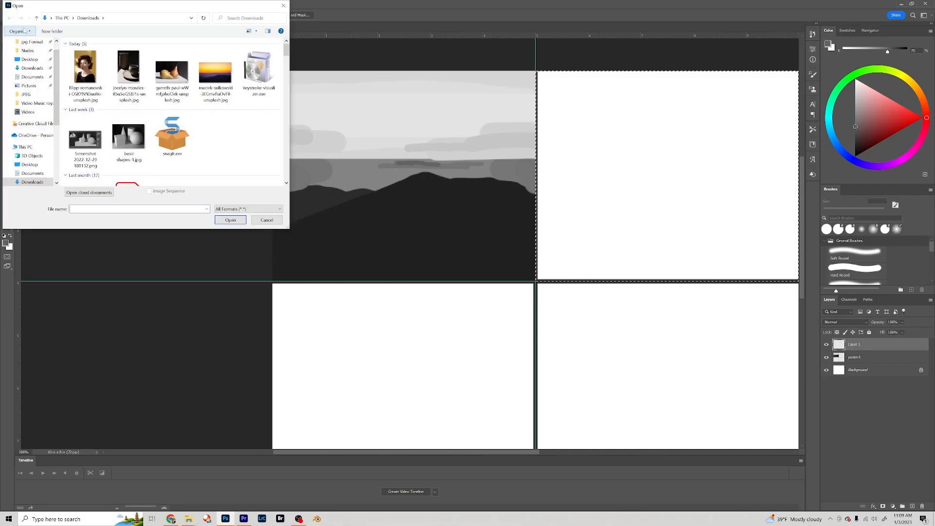
{"action": "left_click", "coordinate": [180, 72]}
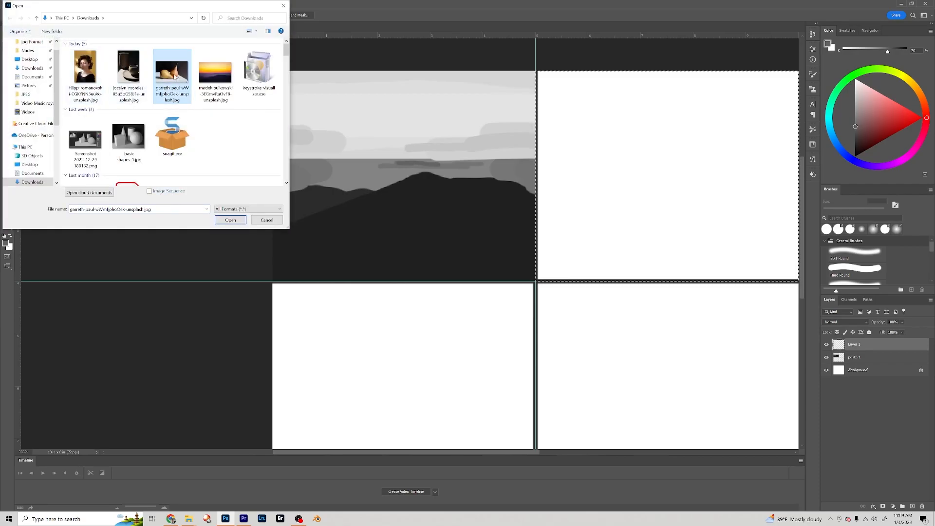
{"action": "left_click", "coordinate": [231, 220]}
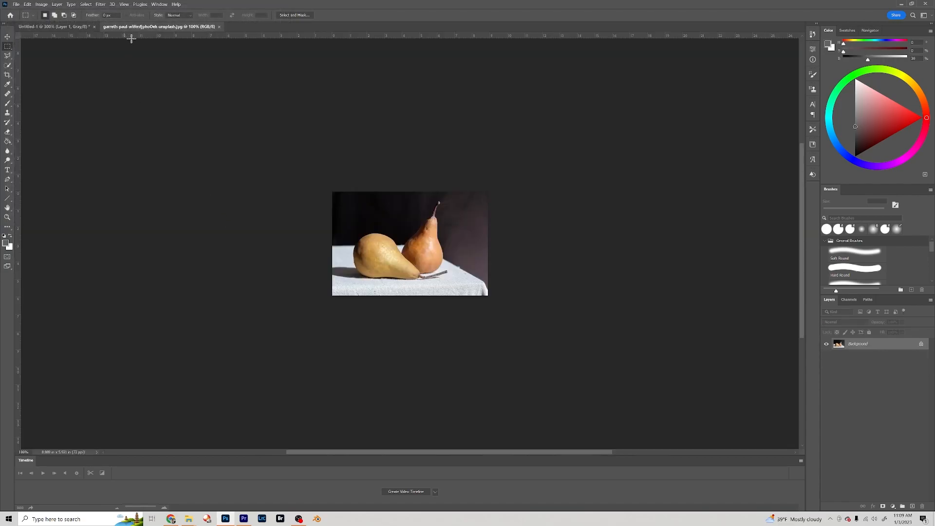
- Float the pears photo in its own window and convert it to grayscale, discarding the color information
{"action": "left_click_drag", "start_coordinate": [142, 29], "coordinate": [105, 54]}
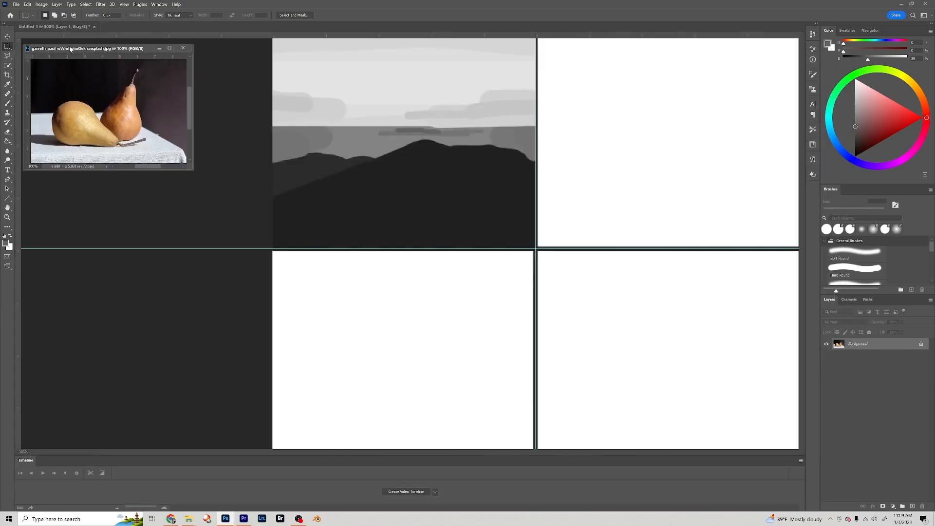
{"action": "left_click", "coordinate": [42, 4]}
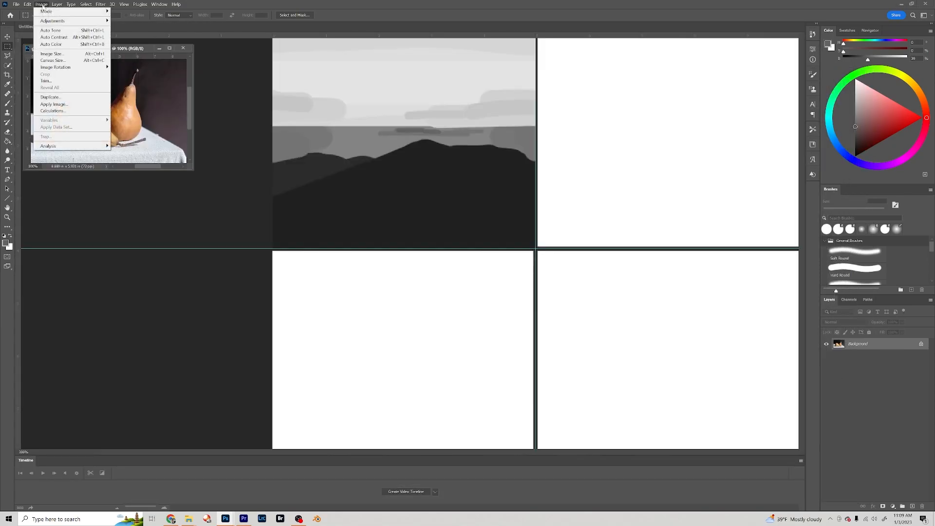
{"action": "mouse_move", "coordinate": [68, 11]}
{"action": "left_click", "coordinate": [119, 18]}
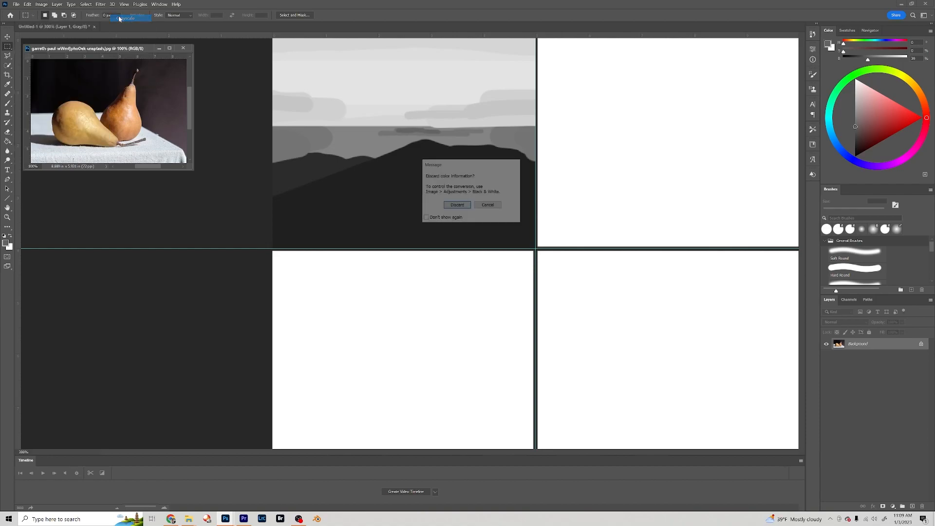
{"action": "left_click", "coordinate": [456, 205]}
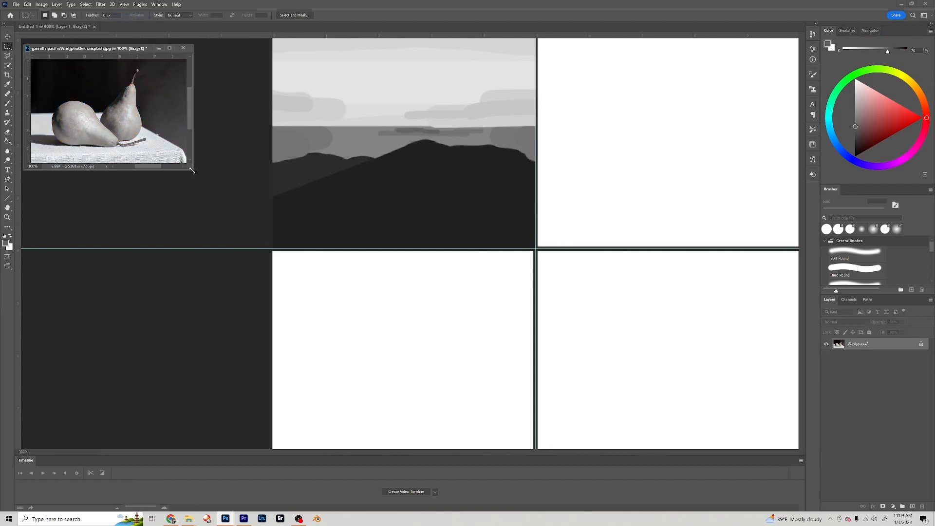
- Enlarge the pears reference window slightly, place it over the first study, and return to the four-quadrant canvas
{"action": "left_click_drag", "start_coordinate": [193, 170], "coordinate": [202, 180]}
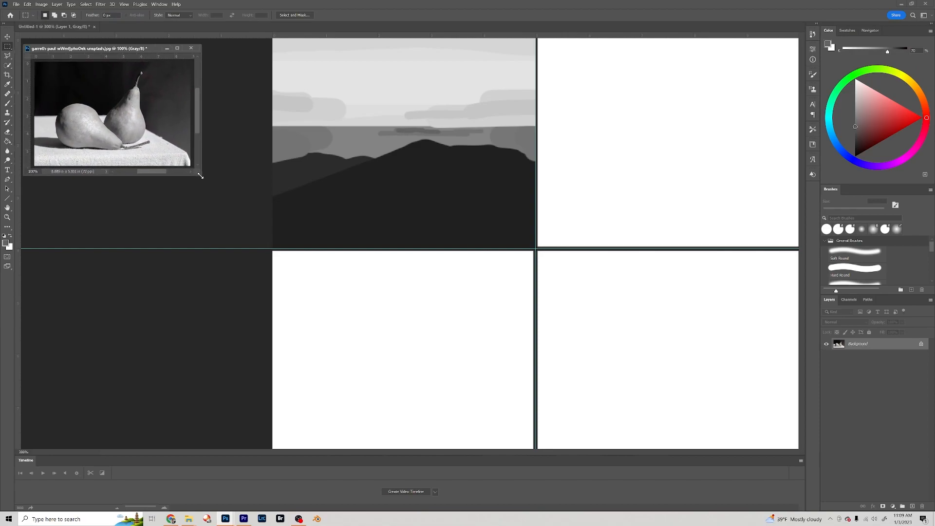
{"action": "left_click_drag", "start_coordinate": [95, 48], "coordinate": [373, 63]}
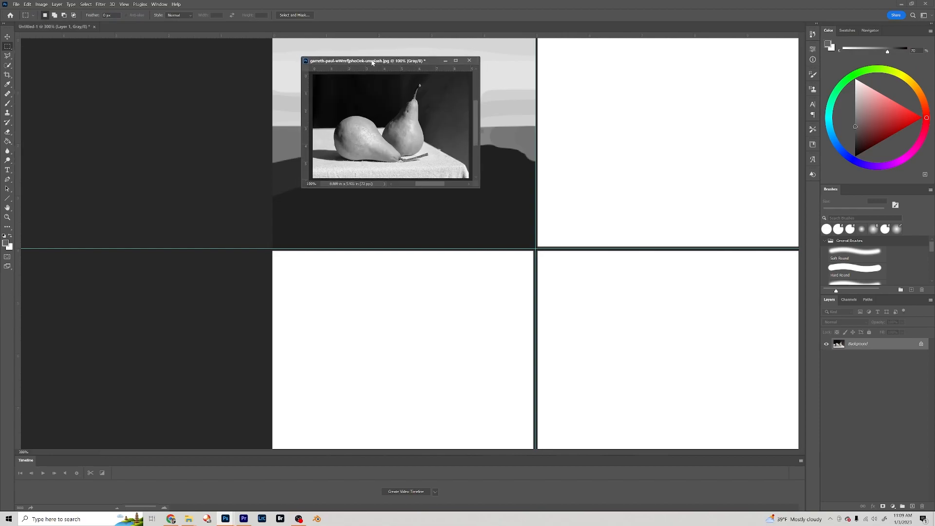
{"action": "left_click", "coordinate": [68, 28]}
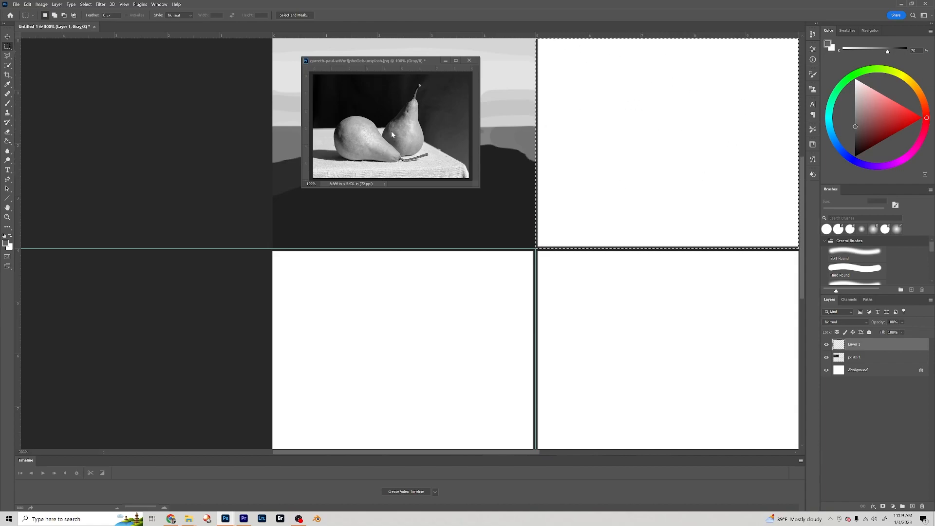
- Rename the new layer as poster2
{"action": "double_click", "coordinate": [855, 346]}
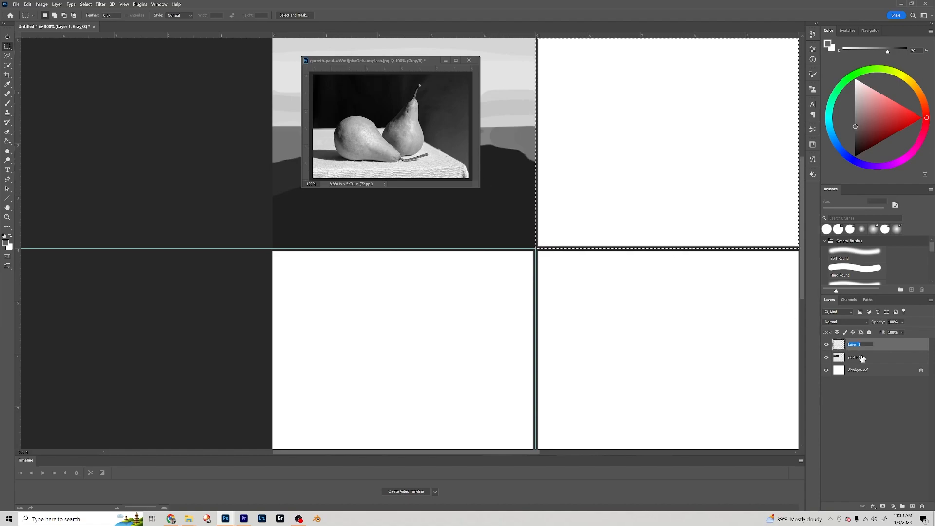
{"action": "type", "text": "poster2"}
{"action": "left_click", "coordinate": [411, 67]}
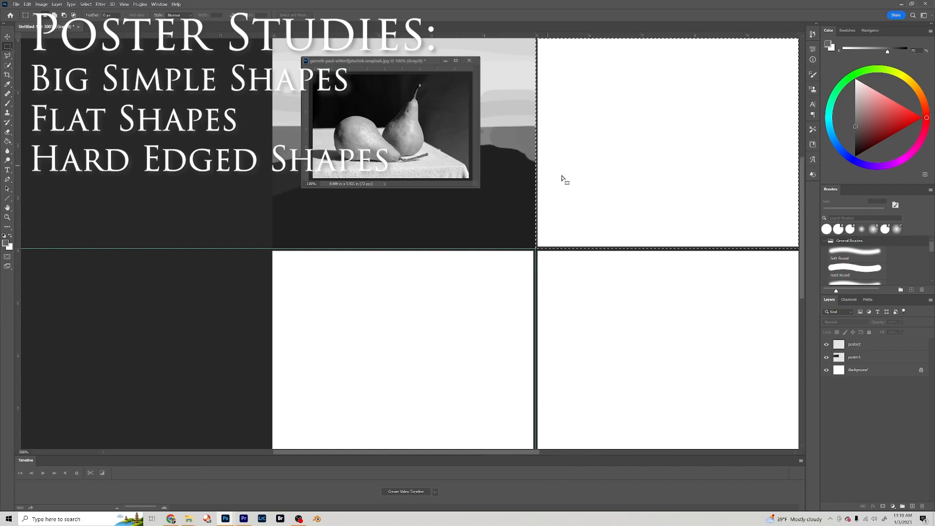
- Sample the photo's near-black background and cover the upper half of the second quadrant on poster2 with a 150 px Hard Round brush
{"action": "left_click", "coordinate": [843, 274]}
{"action": "key", "text": "b"}
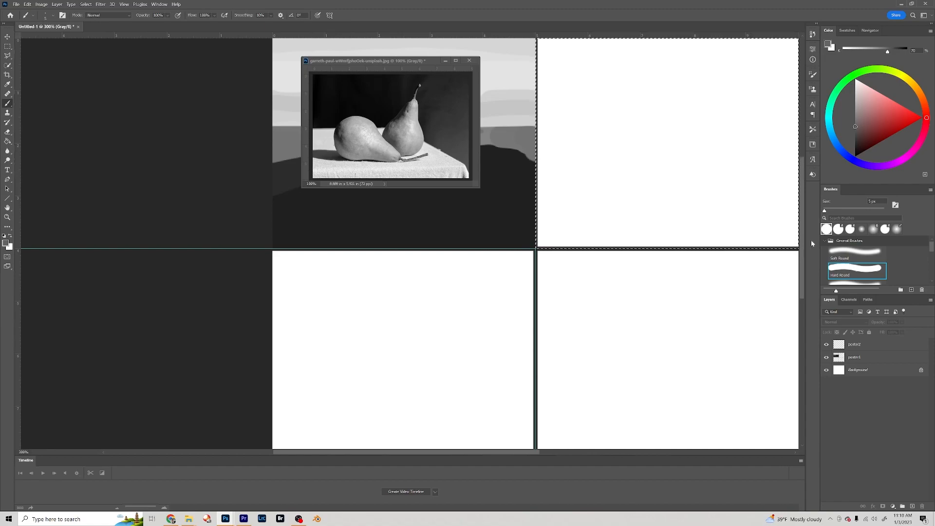
{"action": "left_click", "coordinate": [866, 345]}
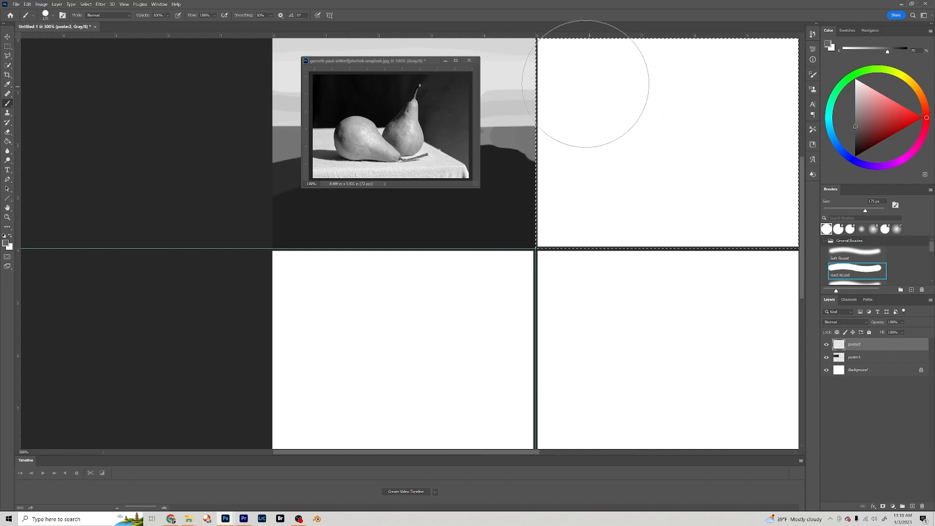
{"action": "key", "text": "bracketleft"}
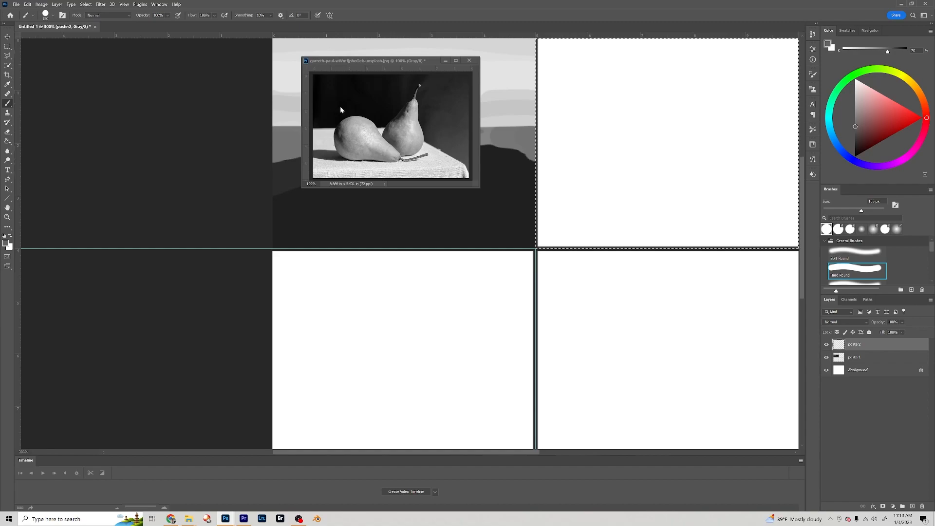
{"action": "left_click", "coordinate": [444, 103], "text": "alt"}
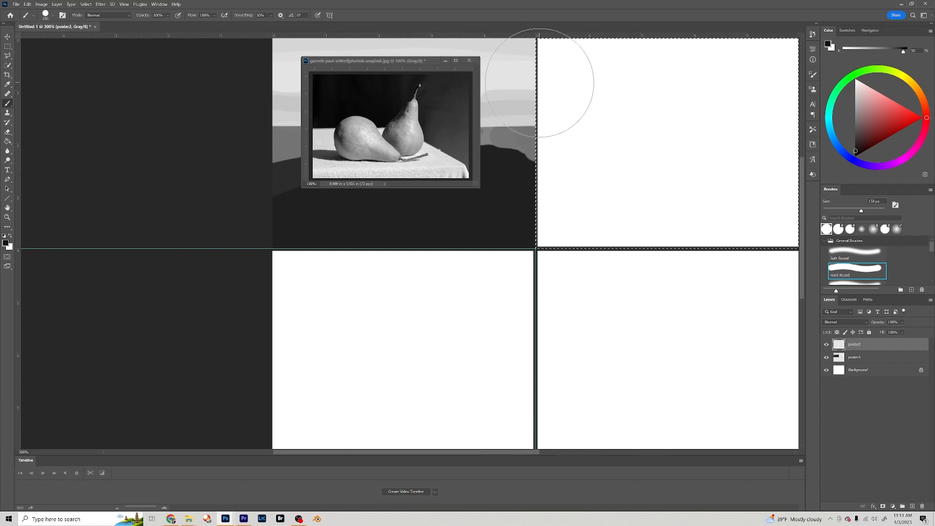
{"action": "left_click_drag", "start_coordinate": [538, 81], "coordinate": [750, 80]}
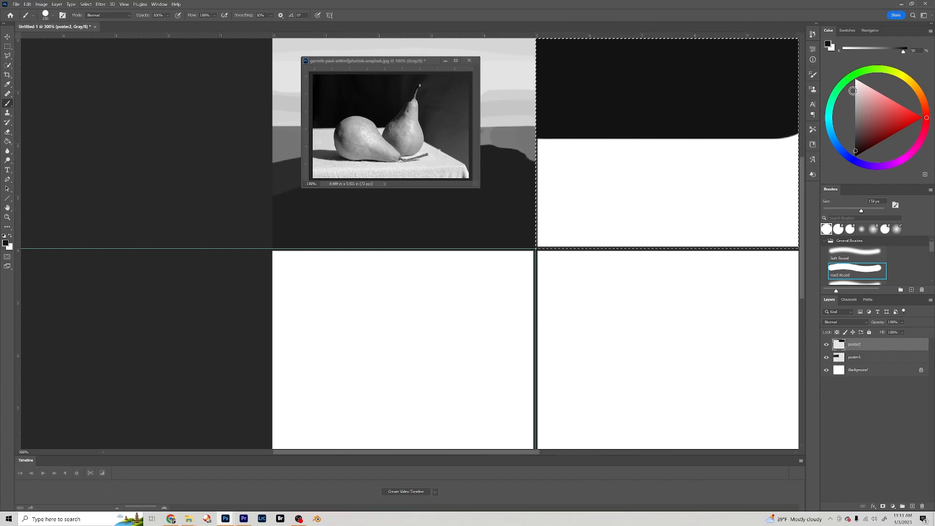
- Pick a light gray and fill the lower half of the second quadrant as the tablecloth
{"action": "left_click", "coordinate": [856, 93]}
{"action": "mouse_move", "coordinate": [539, 192]}
{"action": "left_mouse_down"}
{"action": "mouse_move", "coordinate": [543, 205]}
{"action": "mouse_move", "coordinate": [616, 206]}
{"action": "mouse_move", "coordinate": [656, 194]}
{"action": "mouse_move", "coordinate": [796, 192]}
{"action": "left_mouse_up"}
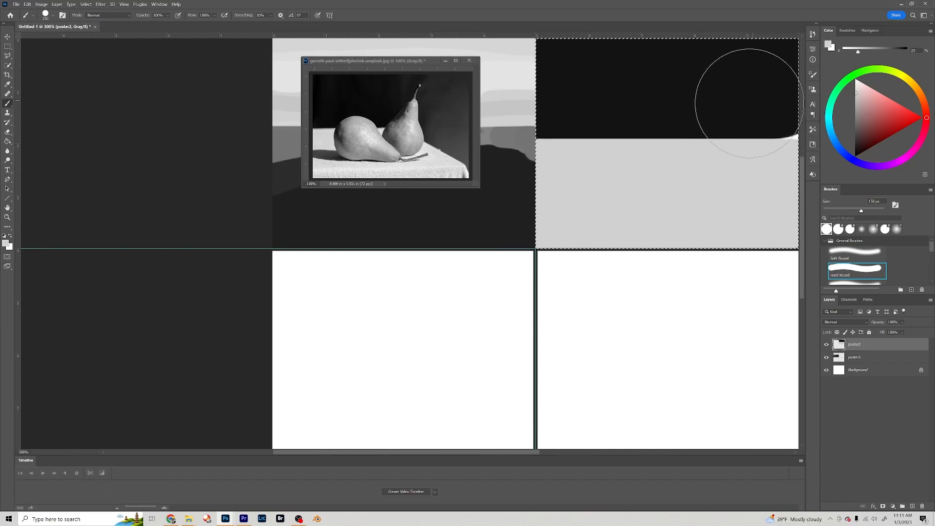
- Pick a dark gray and paint the lighter right side of the background in quadrant two, overlapping the tablecloth's right edge
{"action": "key", "text": "alt"}
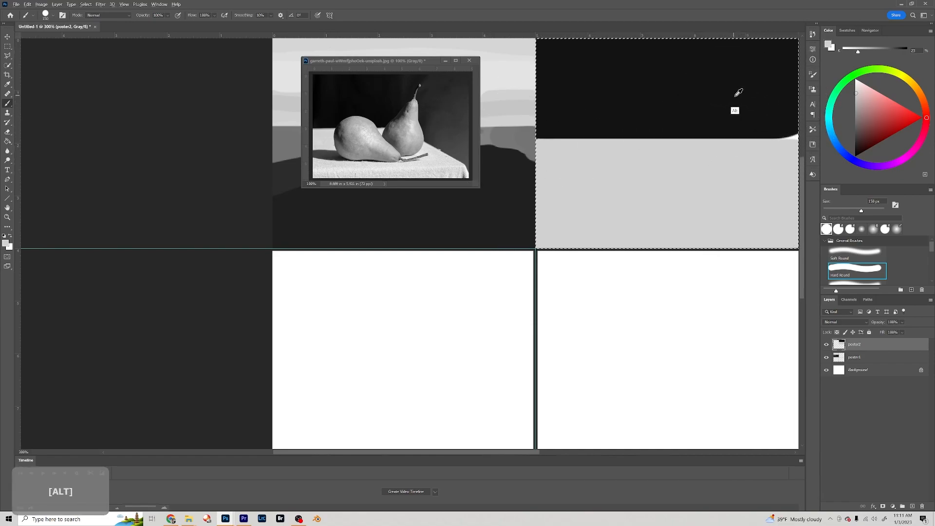
{"action": "left_click", "coordinate": [789, 135], "text": "alt"}
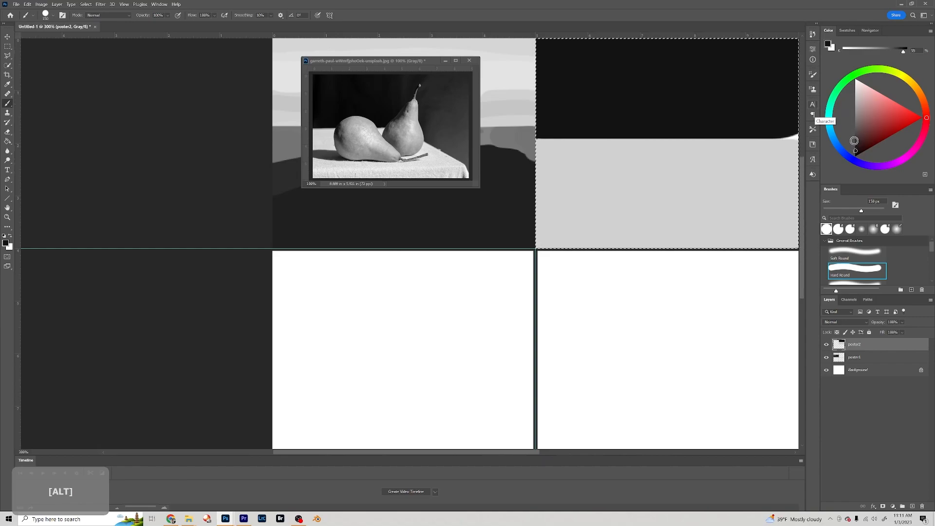
{"action": "mouse_move", "coordinate": [756, 79]}
{"action": "left_mouse_down"}
{"action": "mouse_move", "coordinate": [761, 122]}
{"action": "mouse_move", "coordinate": [762, 62]}
{"action": "left_mouse_up"}
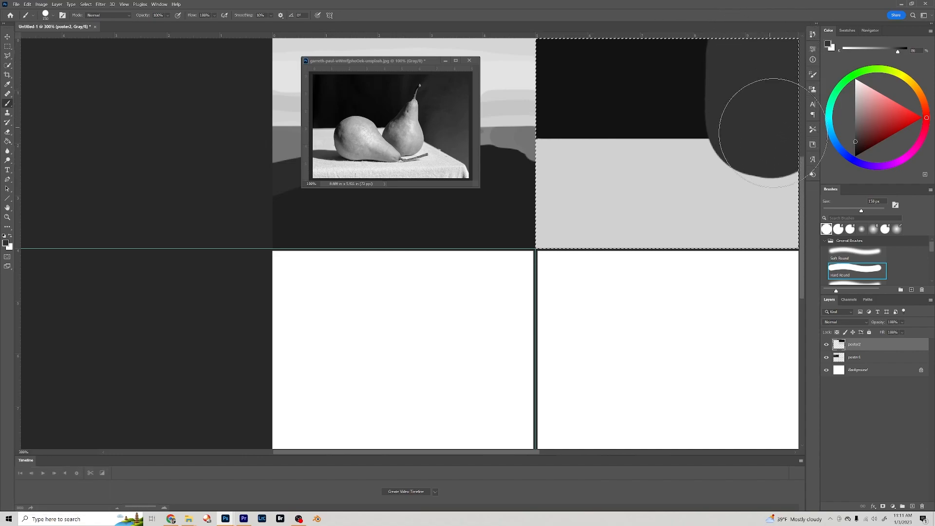
{"action": "mouse_move", "coordinate": [768, 138]}
{"action": "left_mouse_down"}
{"action": "mouse_move", "coordinate": [758, 133]}
{"action": "mouse_move", "coordinate": [786, 164]}
{"action": "mouse_move", "coordinate": [768, 136]}
{"action": "mouse_move", "coordinate": [755, 140]}
{"action": "mouse_move", "coordinate": [783, 171]}
{"action": "mouse_move", "coordinate": [815, 187]}
{"action": "mouse_move", "coordinate": [801, 209]}
{"action": "left_mouse_up"}
{"action": "mouse_move", "coordinate": [740, 106]}
{"action": "left_mouse_down"}
{"action": "mouse_move", "coordinate": [738, 62]}
{"action": "mouse_move", "coordinate": [752, 74]}
{"action": "mouse_move", "coordinate": [751, 106]}
{"action": "mouse_move", "coordinate": [747, 47]}
{"action": "left_mouse_up"}
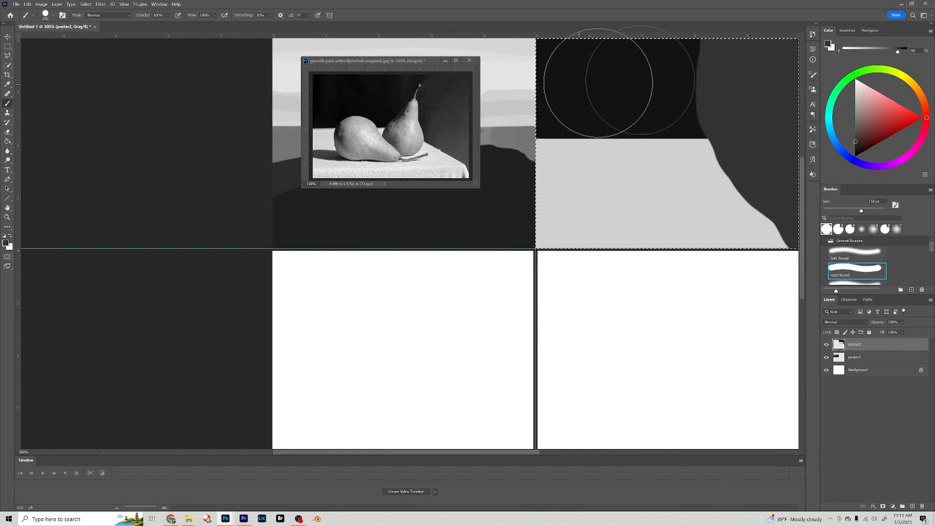
{"action": "mouse_move", "coordinate": [746, 80]}
{"action": "left_mouse_down"}
{"action": "mouse_move", "coordinate": [739, 74]}
{"action": "mouse_move", "coordinate": [741, 128]}
{"action": "mouse_move", "coordinate": [773, 156]}
{"action": "left_mouse_up"}
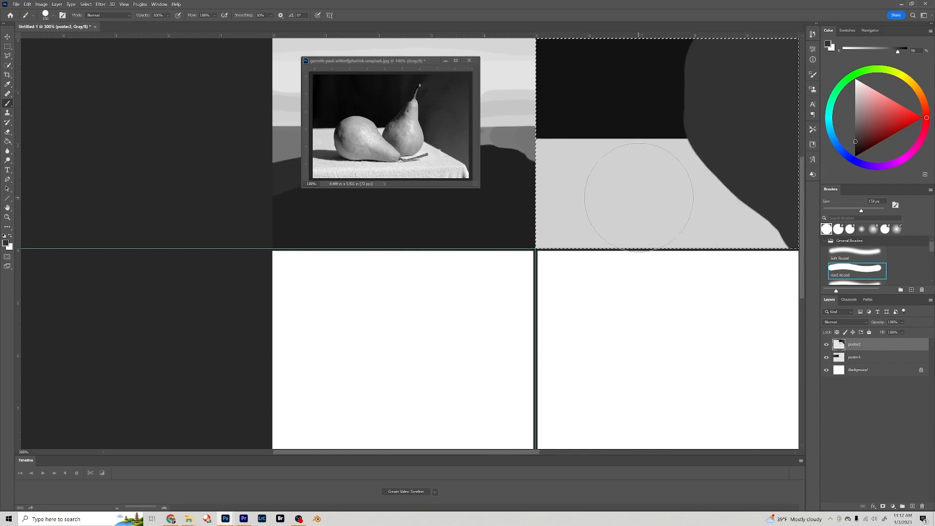
- Sample the tablecloth gray, reduce the brush to 90 px, and reshape the cloth's diagonal right edge
{"action": "left_click", "coordinate": [649, 192], "text": "alt"}
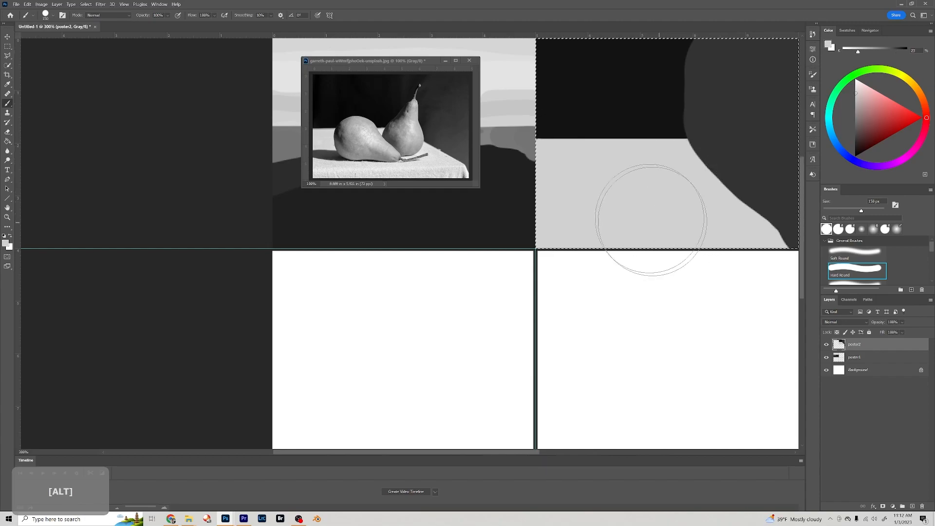
{"action": "key", "text": "bracketleft"}
{"action": "key", "text": "bracketleft"}
{"action": "key", "text": "bracketleft"}
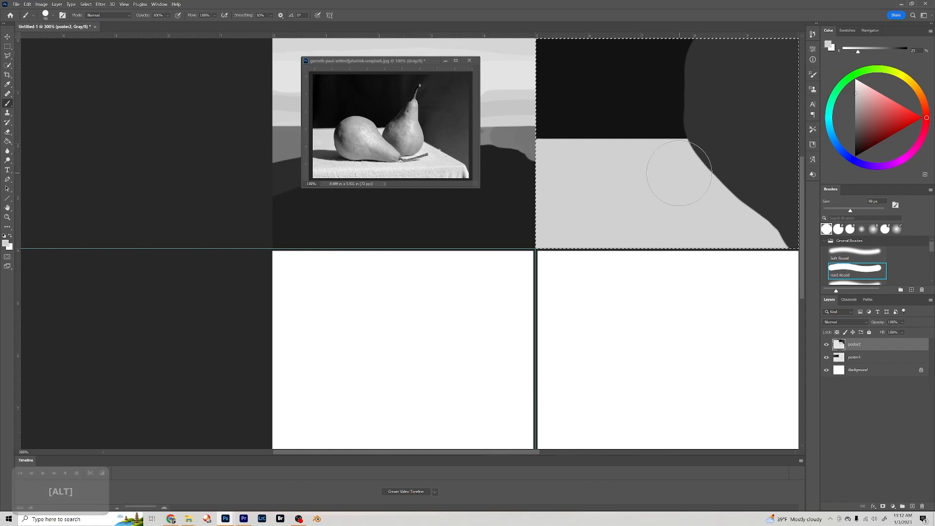
{"action": "mouse_move", "coordinate": [677, 173]}
{"action": "left_mouse_down"}
{"action": "mouse_move", "coordinate": [741, 215]}
{"action": "mouse_move", "coordinate": [772, 268]}
{"action": "left_mouse_up"}
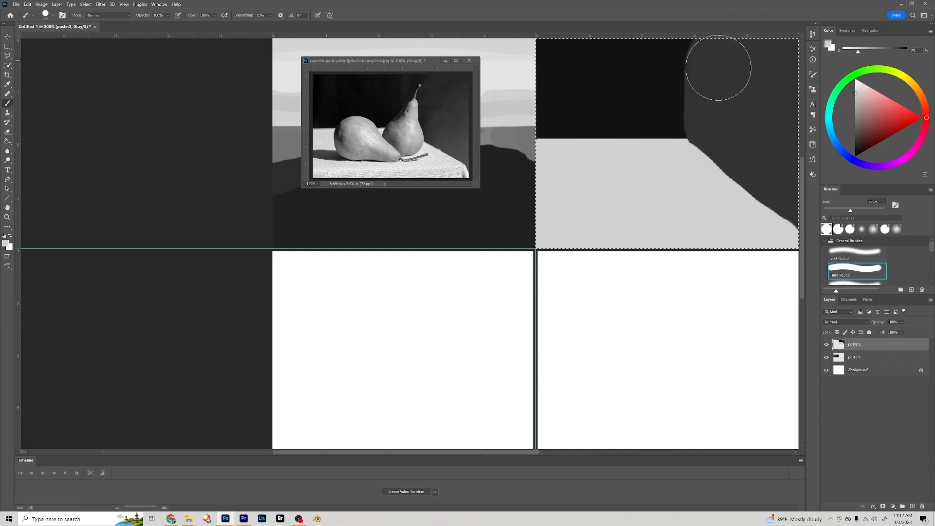
- Paint intermediate dark tones between the near-black and dark gray background areas to step the transition above the tablecloth
{"action": "key", "text": "alt"}
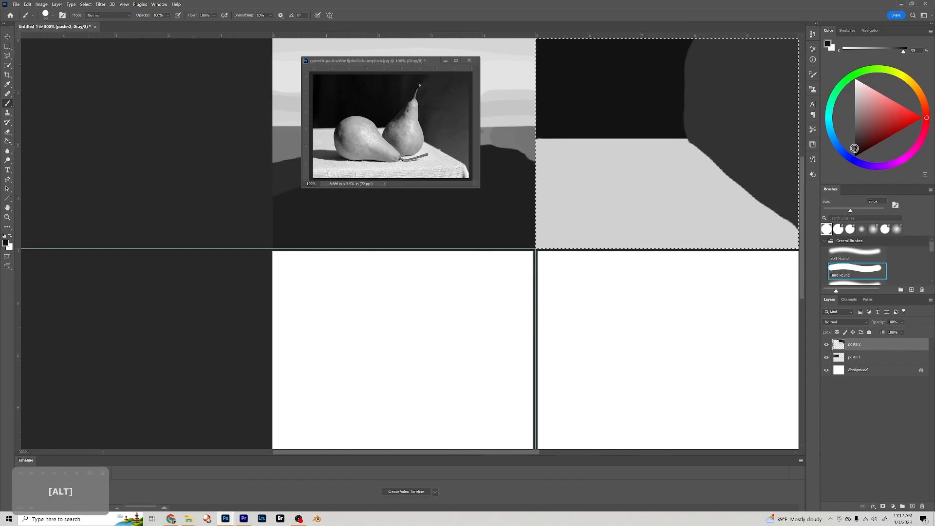
{"action": "left_click", "coordinate": [855, 148]}
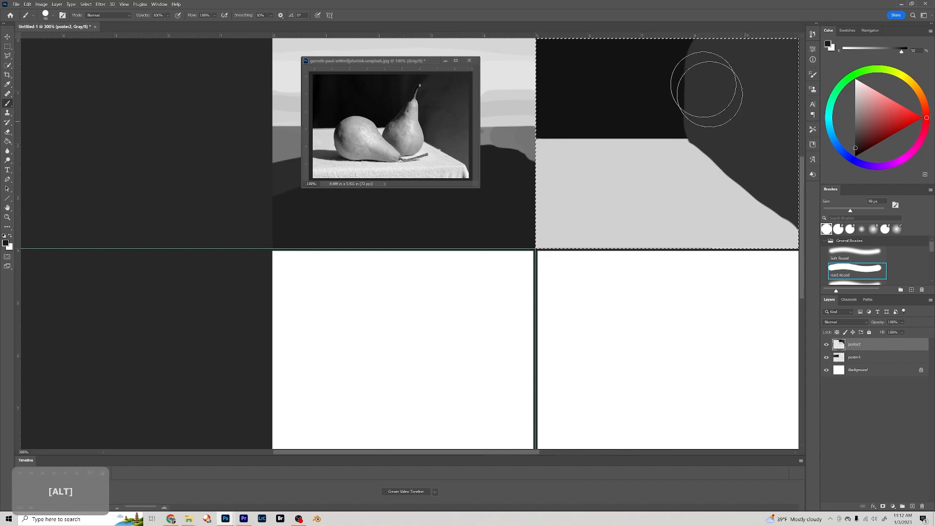
{"action": "left_click_drag", "start_coordinate": [686, 66], "coordinate": [687, 102]}
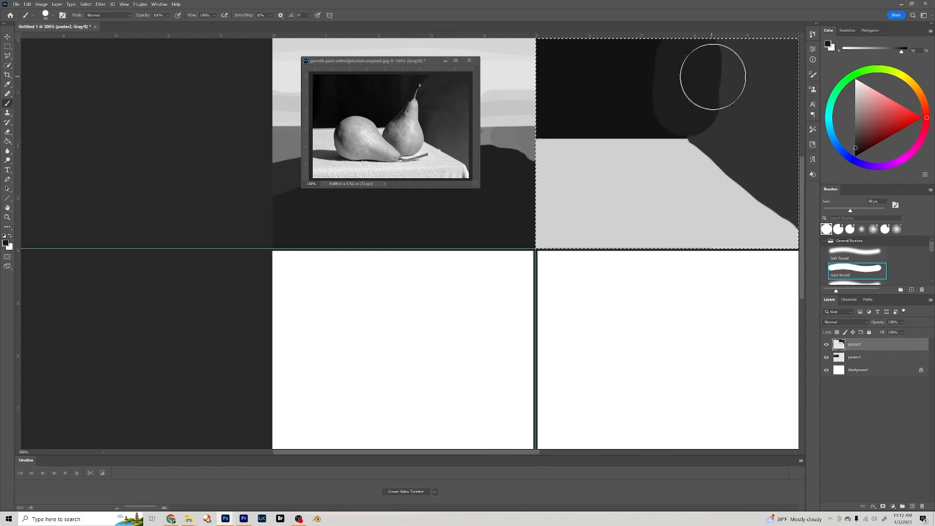
{"action": "left_click", "coordinate": [852, 148]}
{"action": "mouse_move", "coordinate": [724, 58]}
{"action": "left_mouse_down"}
{"action": "mouse_move", "coordinate": [721, 120]}
{"action": "mouse_move", "coordinate": [706, 116]}
{"action": "left_mouse_up"}
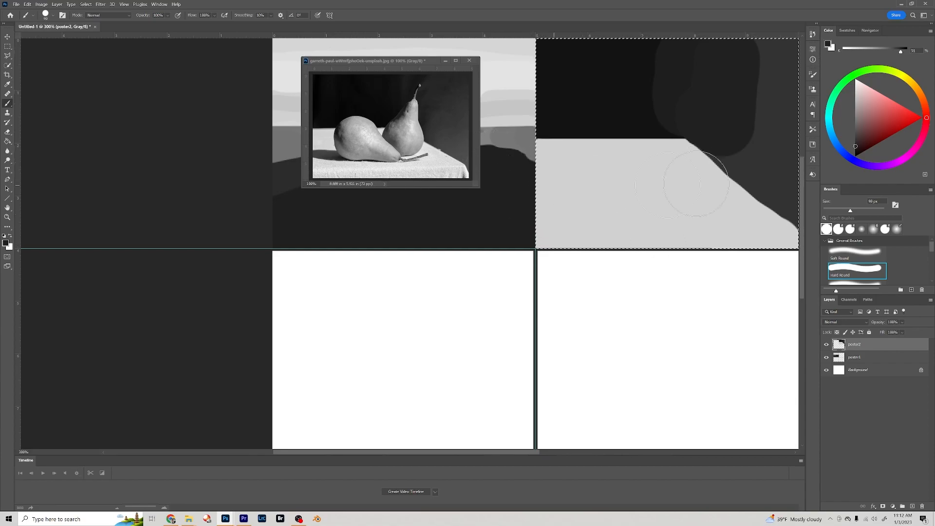
- Pick a lighter gray and paint a strip along the tablecloth's front edge
{"action": "left_click", "coordinate": [648, 181], "text": "alt"}
{"action": "left_click", "coordinate": [743, 173], "text": "alt"}
{"action": "left_click_drag", "start_coordinate": [534, 263], "coordinate": [787, 261]}
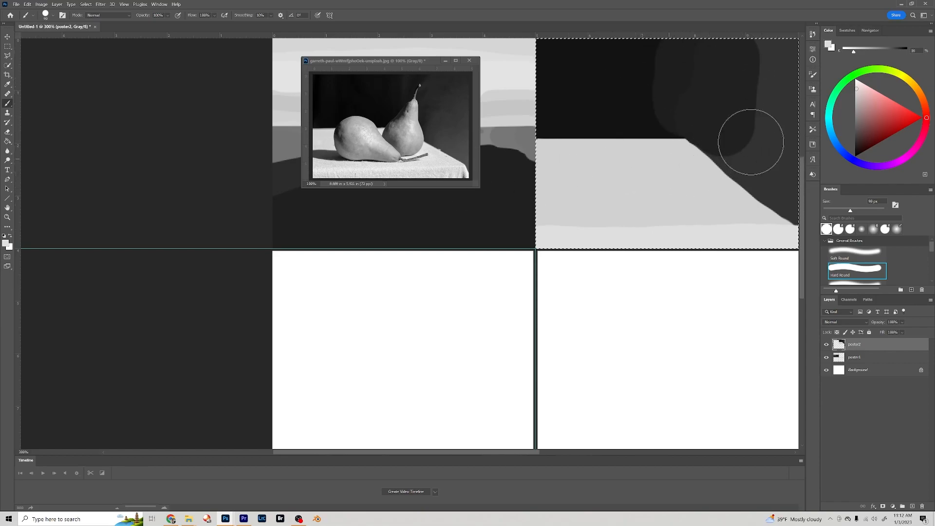
- Block in both pear silhouettes on the tablecloth in 54% mid gray, starting with an 80 px brush and shrinking it for the neck and edges
{"action": "left_click", "coordinate": [855, 114]}
{"action": "key", "text": "bracketleft"}
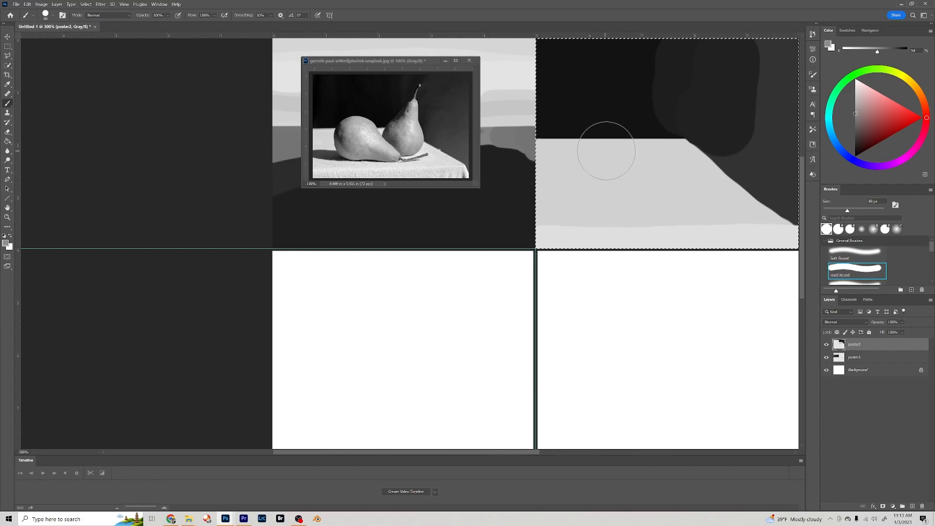
{"action": "mouse_move", "coordinate": [612, 152]}
{"action": "left_mouse_down"}
{"action": "mouse_move", "coordinate": [609, 173]}
{"action": "mouse_move", "coordinate": [627, 177]}
{"action": "mouse_move", "coordinate": [629, 166]}
{"action": "left_mouse_up"}
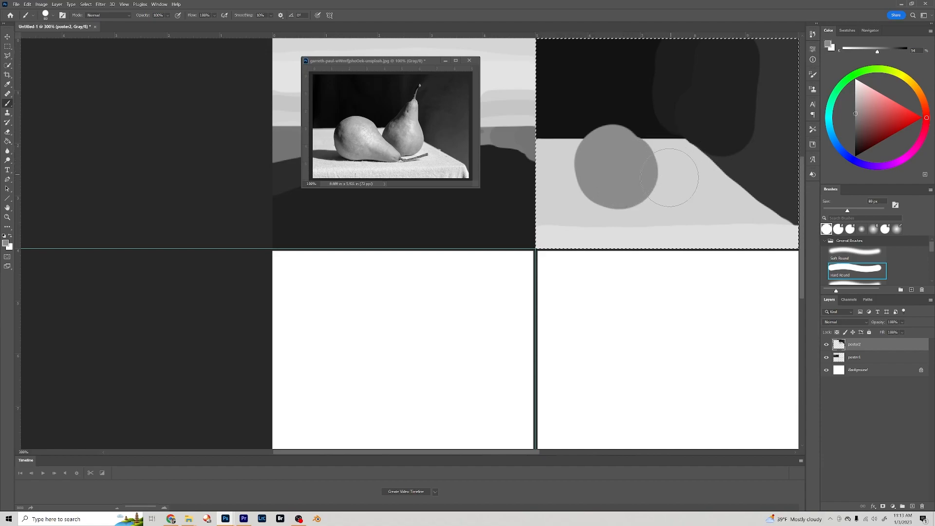
{"action": "mouse_move", "coordinate": [677, 180]}
{"action": "left_mouse_down"}
{"action": "mouse_move", "coordinate": [685, 179]}
{"action": "mouse_move", "coordinate": [688, 161]}
{"action": "left_mouse_up"}
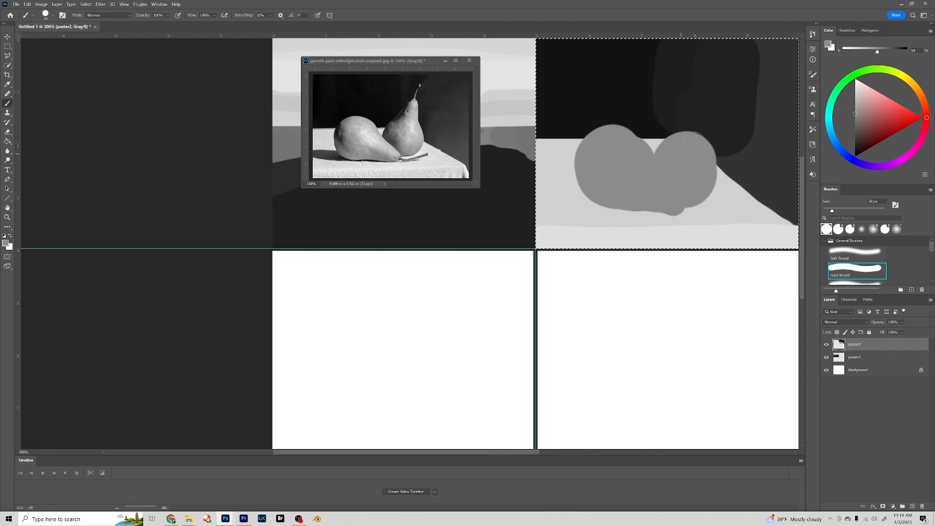
{"action": "left_click_drag", "start_coordinate": [687, 138], "coordinate": [700, 123]}
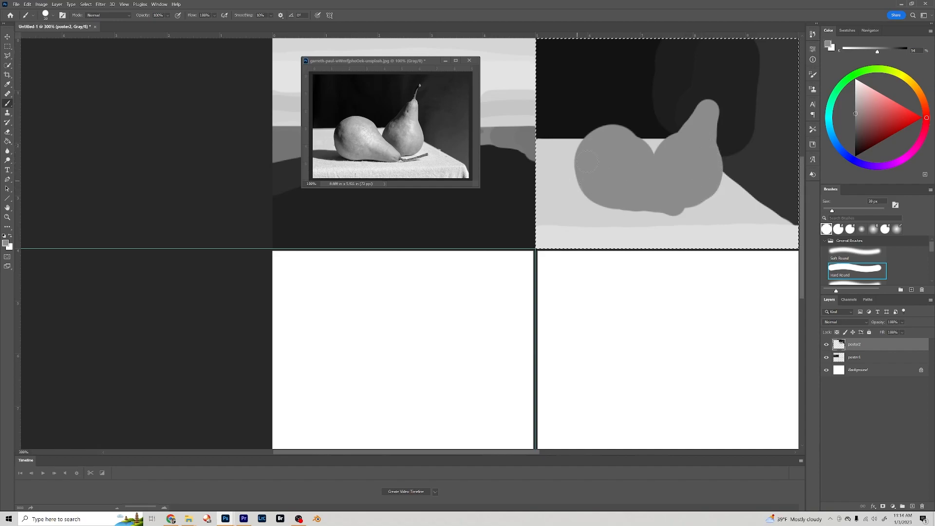
{"action": "left_click_drag", "start_coordinate": [594, 151], "coordinate": [583, 195]}
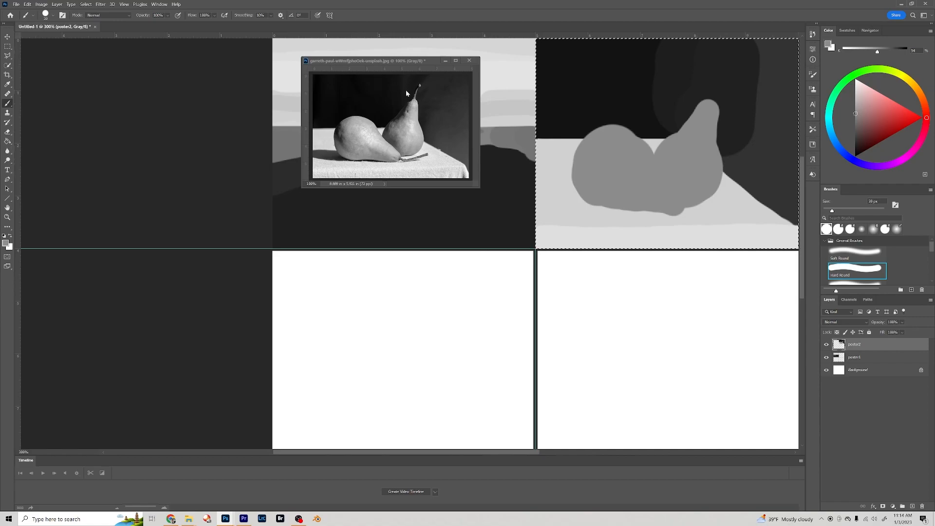
- Sample the dark background to carve the right pear's neck, and paint a dark shadow on the left pear's left side
{"action": "key", "text": "alt"}
{"action": "left_click", "coordinate": [702, 60], "text": "alt"}
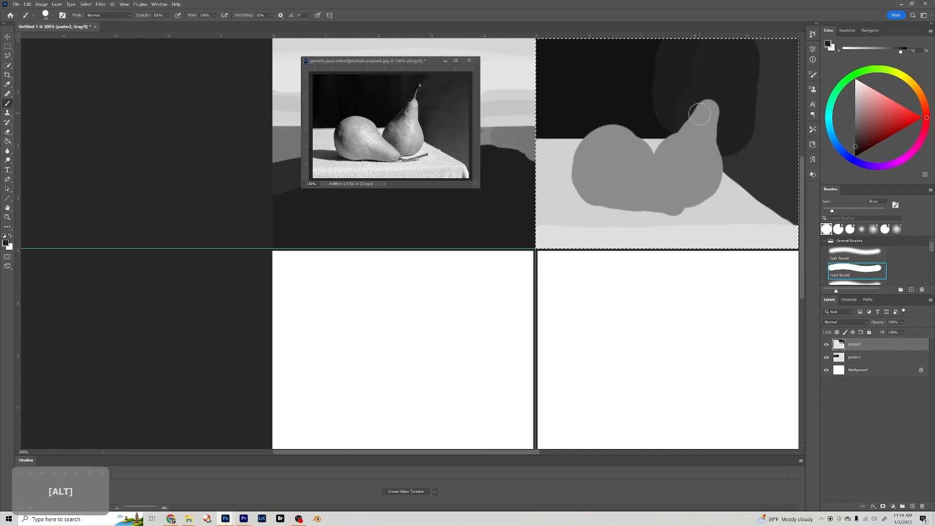
{"action": "left_click_drag", "start_coordinate": [707, 102], "coordinate": [698, 112]}
{"action": "mouse_move", "coordinate": [707, 103]}
{"action": "left_mouse_down"}
{"action": "mouse_move", "coordinate": [668, 135]}
{"action": "mouse_move", "coordinate": [671, 122]}
{"action": "left_mouse_up"}
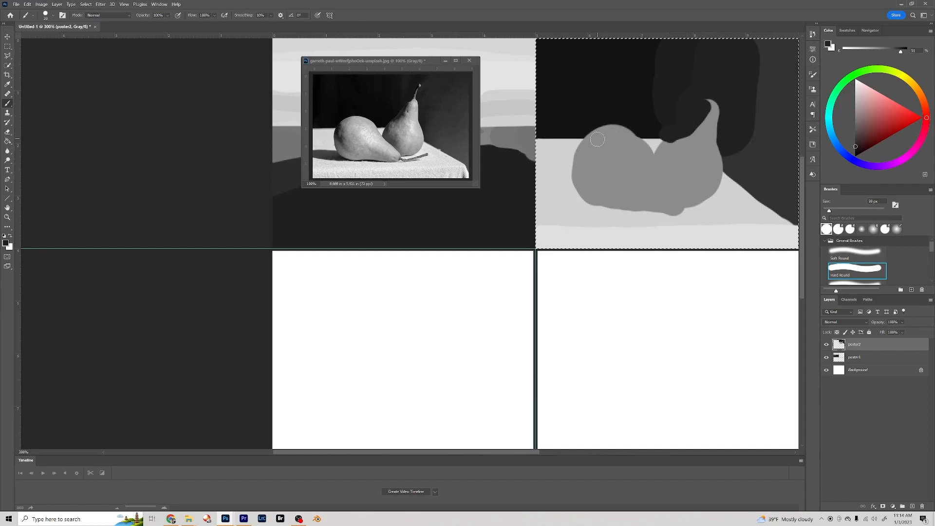
{"action": "mouse_move", "coordinate": [590, 141]}
{"action": "left_mouse_down"}
{"action": "mouse_move", "coordinate": [578, 166]}
{"action": "mouse_move", "coordinate": [588, 149]}
{"action": "mouse_move", "coordinate": [593, 180]}
{"action": "mouse_move", "coordinate": [593, 149]}
{"action": "mouse_move", "coordinate": [597, 190]}
{"action": "left_mouse_up"}
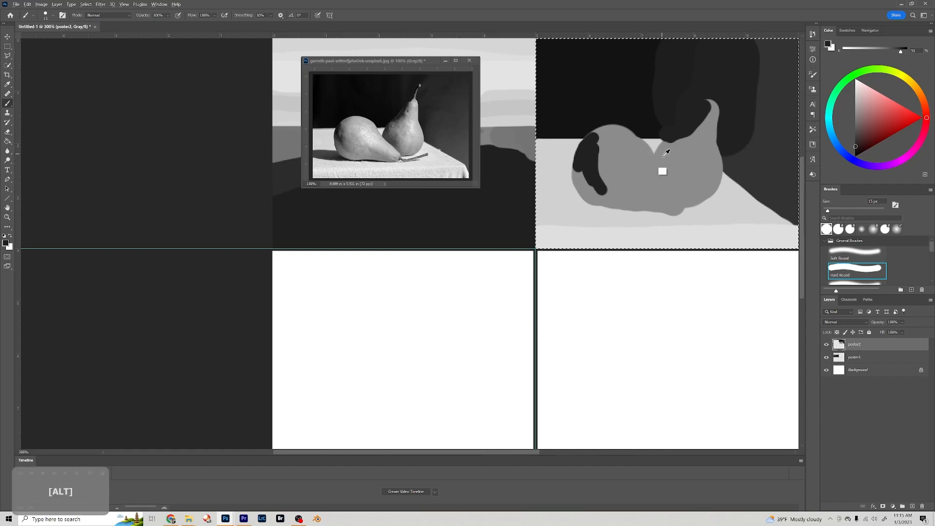
- Pick a gray slightly darker than the pear tone and shade the left pear's lower left side and underside
{"action": "left_click", "coordinate": [629, 165], "text": "alt"}
{"action": "left_click", "coordinate": [855, 120]}
{"action": "left_click_drag", "start_coordinate": [582, 176], "coordinate": [592, 197]}
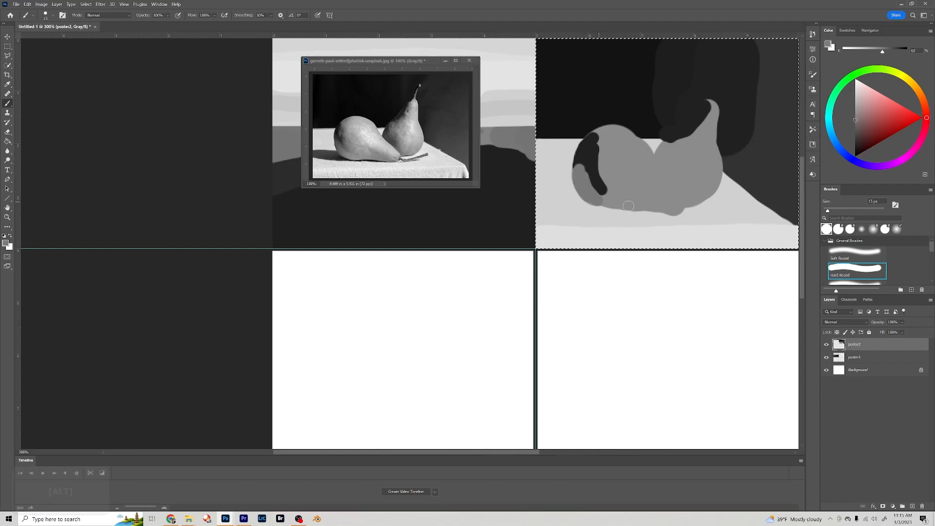
{"action": "mouse_move", "coordinate": [603, 187]}
{"action": "left_mouse_down"}
{"action": "mouse_move", "coordinate": [621, 202]}
{"action": "mouse_move", "coordinate": [600, 199]}
{"action": "mouse_move", "coordinate": [633, 200]}
{"action": "mouse_move", "coordinate": [606, 183]}
{"action": "mouse_move", "coordinate": [672, 208]}
{"action": "mouse_move", "coordinate": [630, 195]}
{"action": "left_mouse_up"}
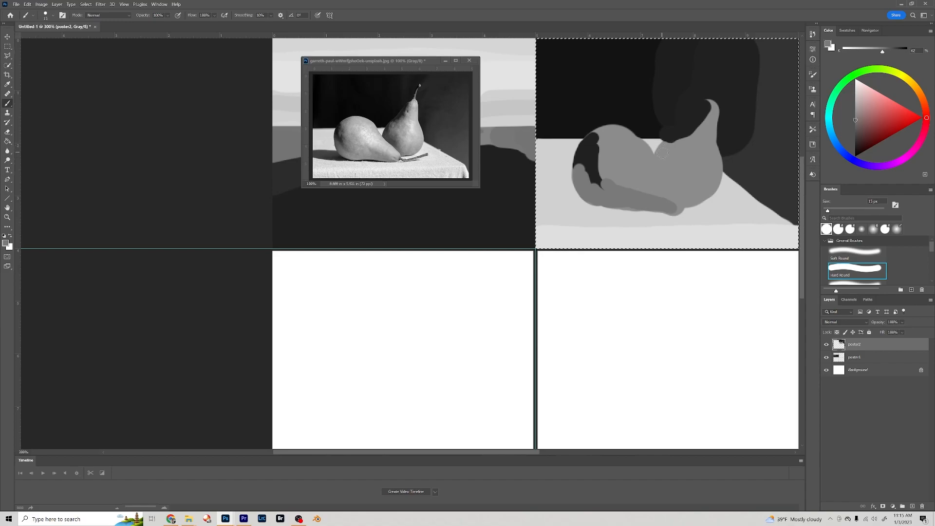
- Paint a darker gray shadow down the right pear's left side and along the left pear's underside
{"action": "left_click", "coordinate": [678, 152], "text": "alt"}
{"action": "left_click_drag", "start_coordinate": [668, 142], "coordinate": [661, 156]}
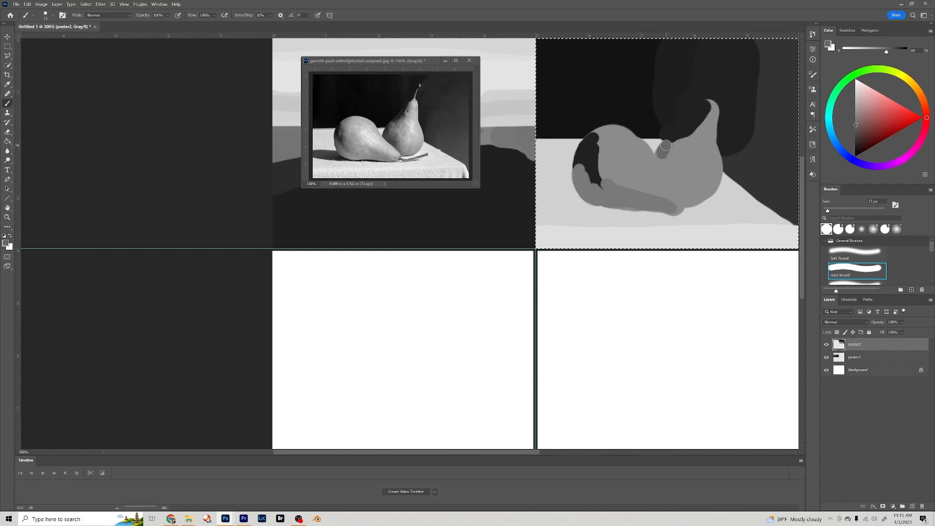
{"action": "mouse_move", "coordinate": [661, 154]}
{"action": "left_mouse_down"}
{"action": "mouse_move", "coordinate": [680, 192]}
{"action": "mouse_move", "coordinate": [672, 146]}
{"action": "left_mouse_up"}
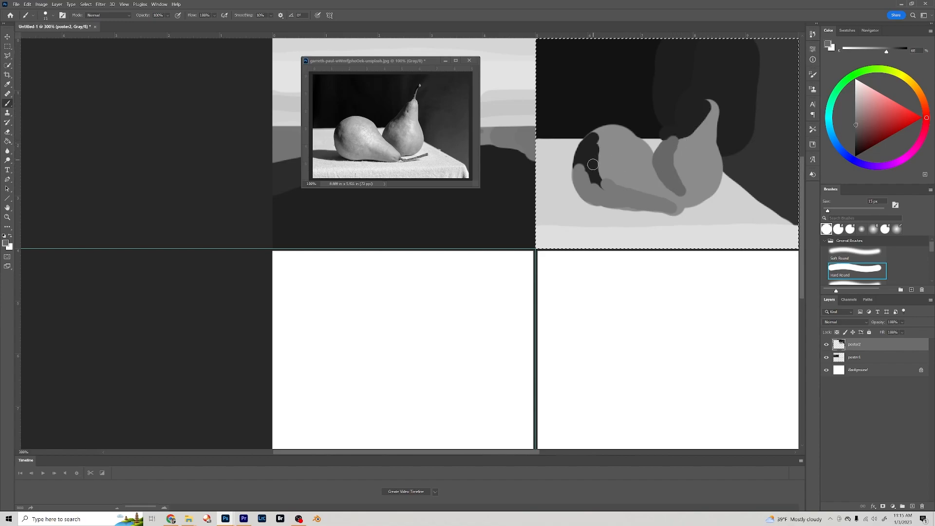
{"action": "mouse_move", "coordinate": [578, 171]}
{"action": "left_mouse_down"}
{"action": "mouse_move", "coordinate": [589, 195]}
{"action": "mouse_move", "coordinate": [585, 173]}
{"action": "mouse_move", "coordinate": [604, 199]}
{"action": "mouse_move", "coordinate": [615, 195]}
{"action": "mouse_move", "coordinate": [604, 191]}
{"action": "mouse_move", "coordinate": [636, 193]}
{"action": "mouse_move", "coordinate": [631, 203]}
{"action": "mouse_move", "coordinate": [622, 196]}
{"action": "mouse_move", "coordinate": [678, 217]}
{"action": "left_mouse_up"}
{"action": "mouse_move", "coordinate": [673, 157]}
{"action": "left_mouse_down"}
{"action": "mouse_move", "coordinate": [669, 191]}
{"action": "mouse_move", "coordinate": [696, 198]}
{"action": "left_mouse_up"}
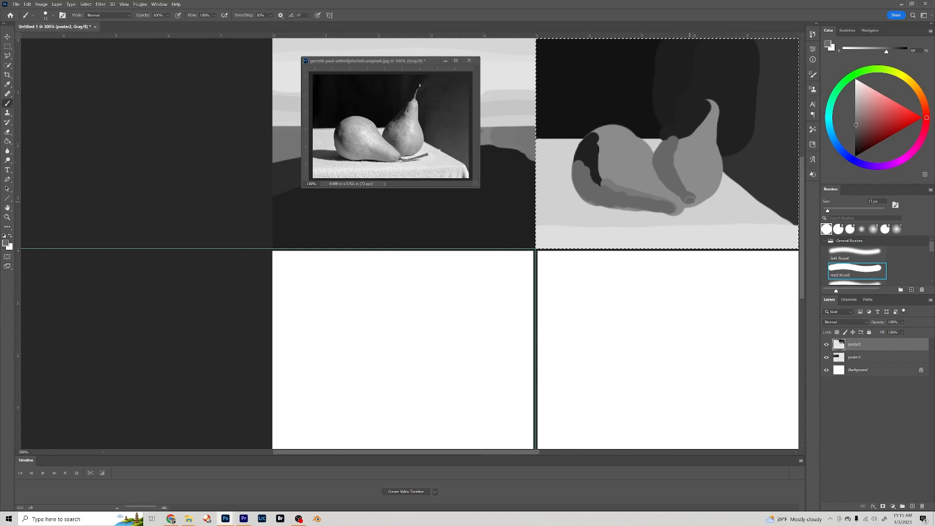
- Pick a slightly lighter gray and paint transition tones beside the shadows on both pears
{"action": "left_click", "coordinate": [856, 122]}
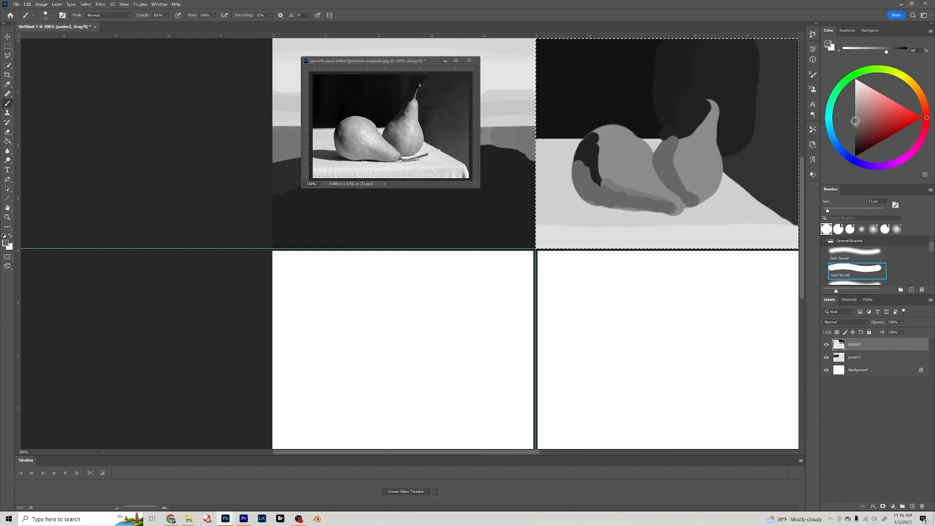
{"action": "mouse_move", "coordinate": [676, 142]}
{"action": "left_mouse_down"}
{"action": "mouse_move", "coordinate": [697, 129]}
{"action": "mouse_move", "coordinate": [676, 151]}
{"action": "mouse_move", "coordinate": [681, 182]}
{"action": "left_mouse_up"}
{"action": "left_click_drag", "start_coordinate": [688, 144], "coordinate": [692, 176]}
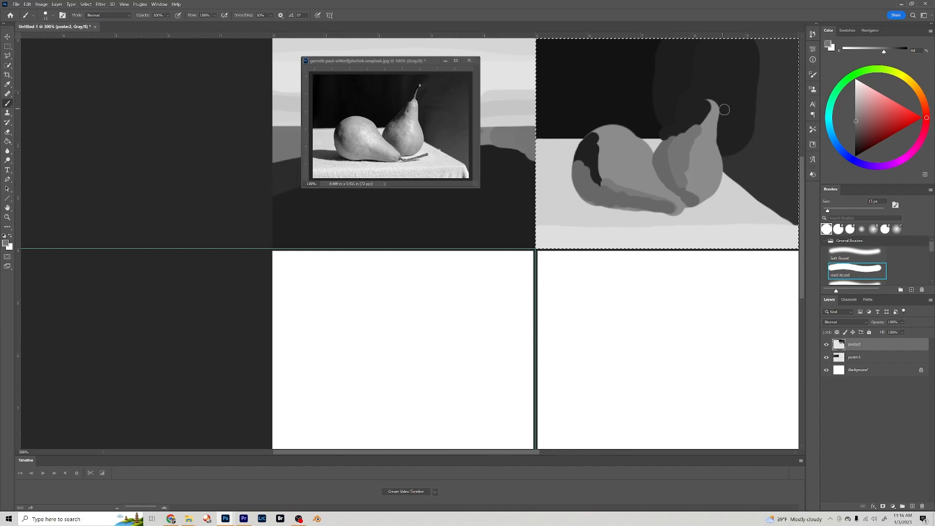
{"action": "left_click_drag", "start_coordinate": [713, 106], "coordinate": [703, 124]}
{"action": "left_click_drag", "start_coordinate": [603, 133], "coordinate": [606, 194]}
{"action": "mouse_move", "coordinate": [605, 145]}
{"action": "left_mouse_down"}
{"action": "mouse_move", "coordinate": [583, 156]}
{"action": "mouse_move", "coordinate": [590, 144]}
{"action": "mouse_move", "coordinate": [580, 166]}
{"action": "left_mouse_up"}
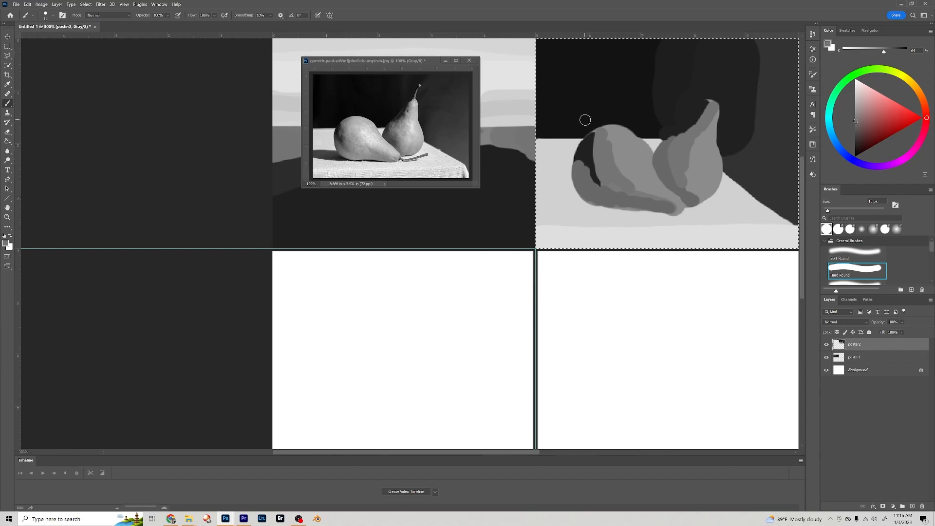
{"action": "left_click_drag", "start_coordinate": [585, 131], "coordinate": [579, 138]}
- Paint the left pear's cast shadow across the tablecloth to the quadrant's left edge in dark grays sampled from the painting
{"action": "key", "text": "alt"}
{"action": "left_click", "coordinate": [765, 153], "text": "alt"}
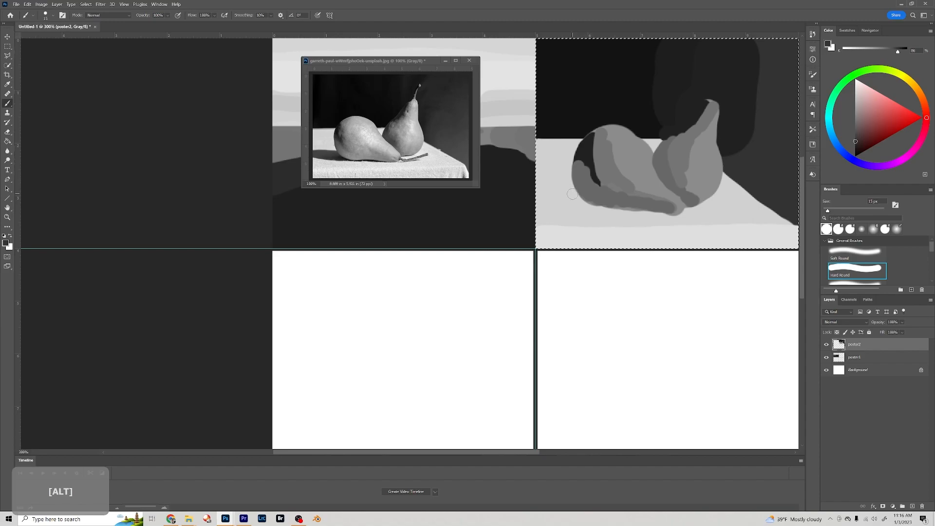
{"action": "mouse_move", "coordinate": [573, 194]}
{"action": "left_mouse_down"}
{"action": "mouse_move", "coordinate": [540, 193]}
{"action": "mouse_move", "coordinate": [574, 194]}
{"action": "mouse_move", "coordinate": [533, 197]}
{"action": "mouse_move", "coordinate": [577, 200]}
{"action": "left_mouse_up"}
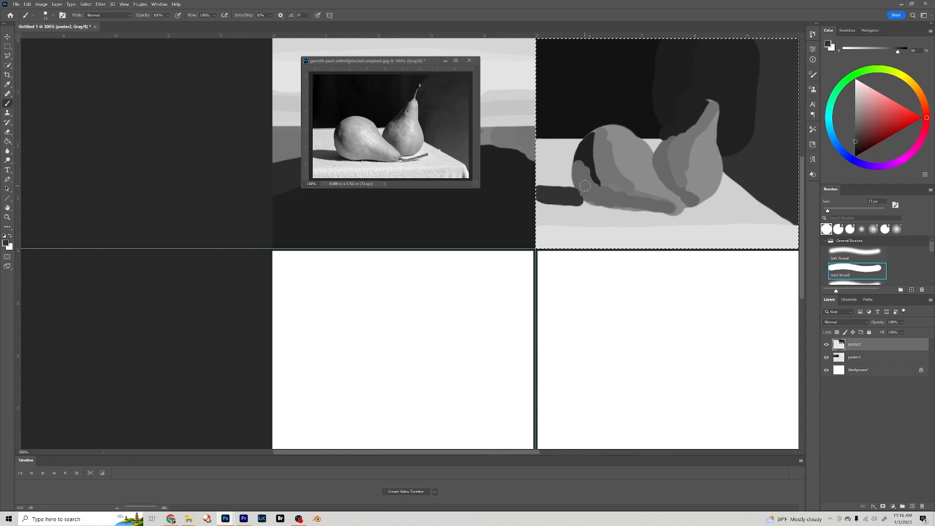
{"action": "left_click", "coordinate": [681, 171], "text": "alt"}
{"action": "mouse_move", "coordinate": [536, 203]}
{"action": "left_mouse_down"}
{"action": "mouse_move", "coordinate": [539, 193]}
{"action": "mouse_move", "coordinate": [561, 200]}
{"action": "left_mouse_up"}
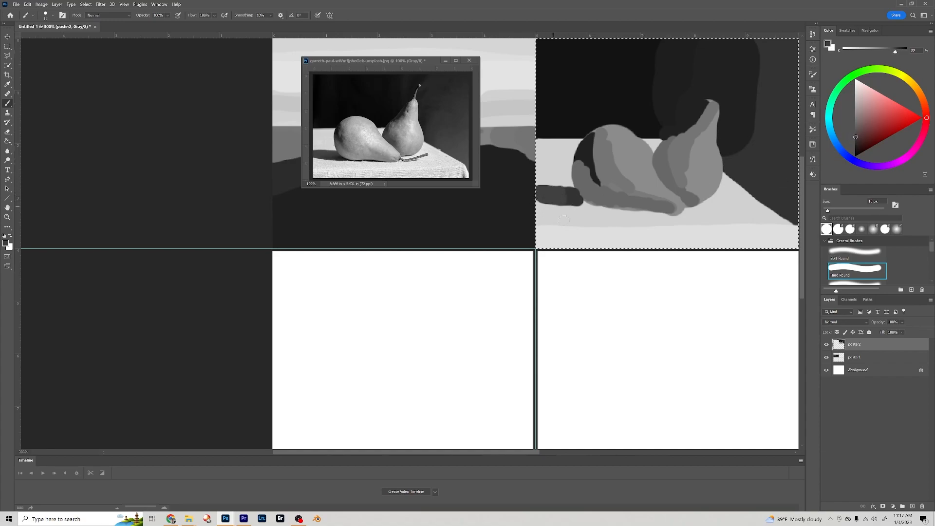
{"action": "left_click_drag", "start_coordinate": [542, 191], "coordinate": [561, 192]}
{"action": "left_click", "coordinate": [577, 202], "text": "alt"}
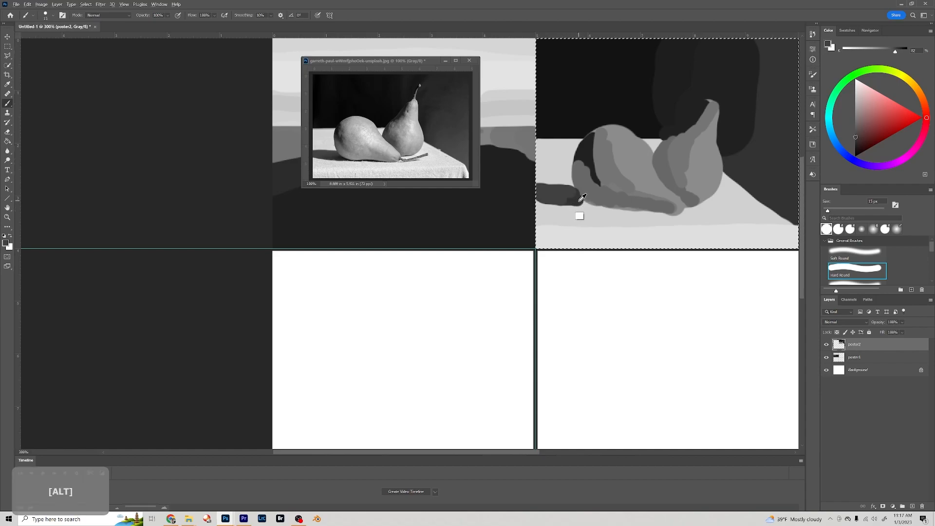
{"action": "left_click_drag", "start_coordinate": [598, 187], "coordinate": [596, 179]}
- Reduce the brush to 7 px and paint thin dark contact shadows beneath both pears
{"action": "key", "text": "bracketleft"}
{"action": "key", "text": "bracketleft"}
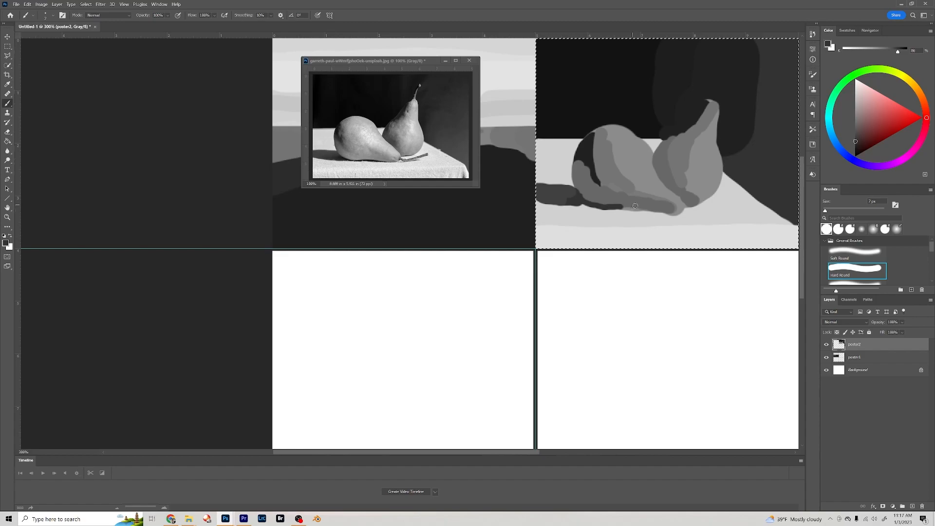
{"action": "left_click_drag", "start_coordinate": [621, 207], "coordinate": [642, 209]}
{"action": "left_click_drag", "start_coordinate": [687, 207], "coordinate": [700, 212]}
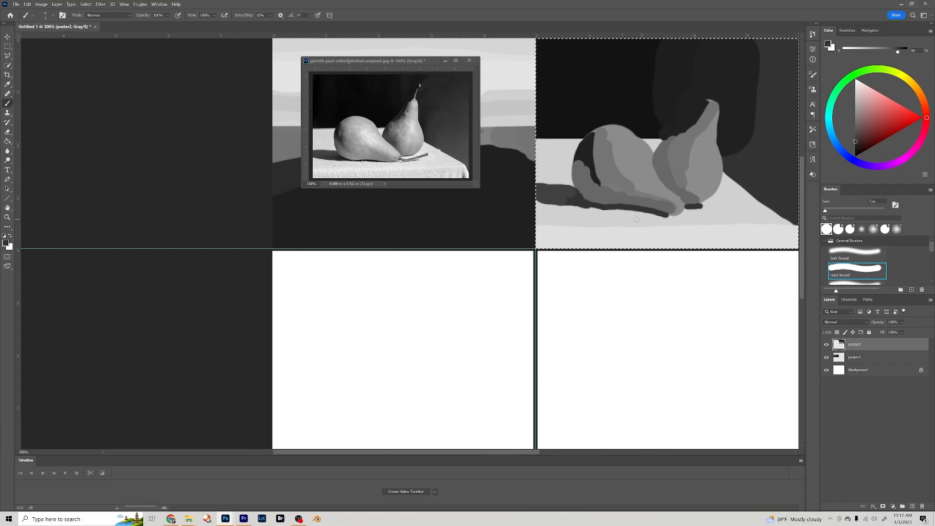
- Sample the light tablecloth gray and trim the lower edges of the cast and contact shadows beneath the two pears
{"action": "left_click", "coordinate": [672, 221], "text": "alt"}
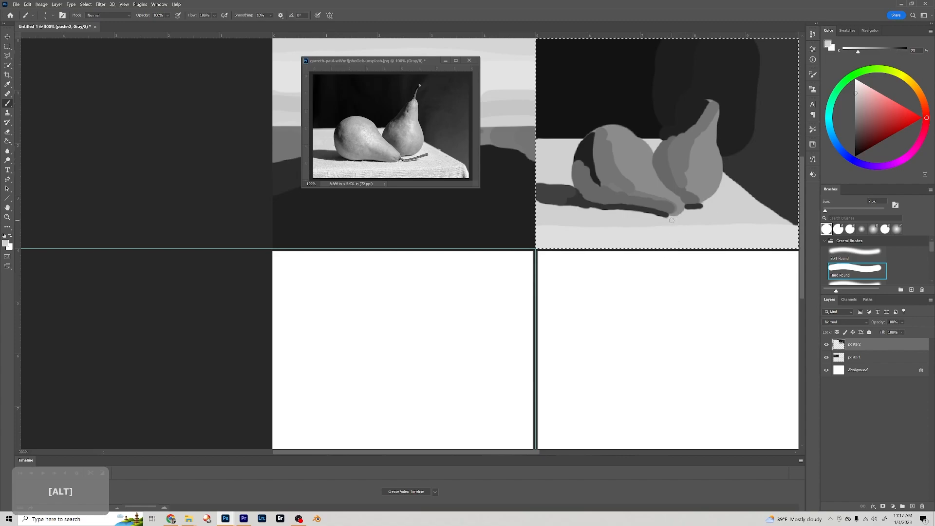
{"action": "left_click_drag", "start_coordinate": [670, 218], "coordinate": [659, 216]}
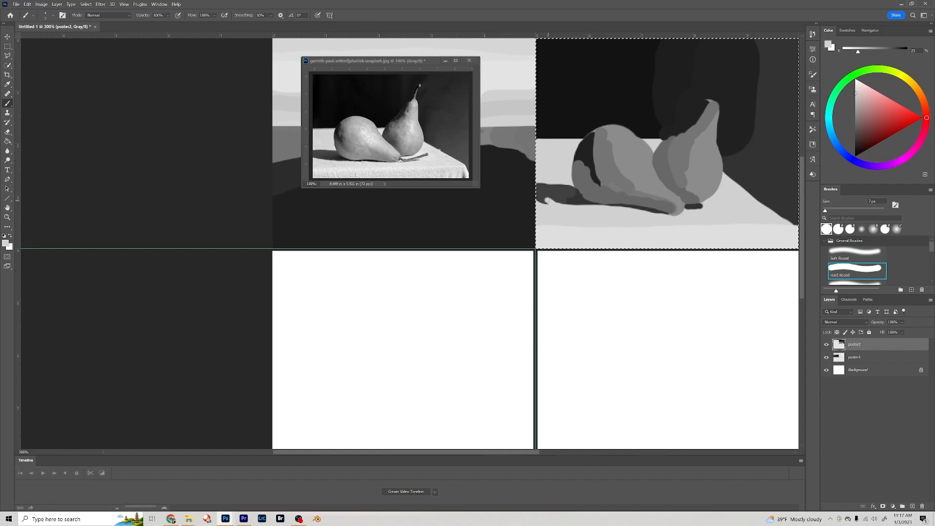
{"action": "left_click_drag", "start_coordinate": [540, 196], "coordinate": [549, 202]}
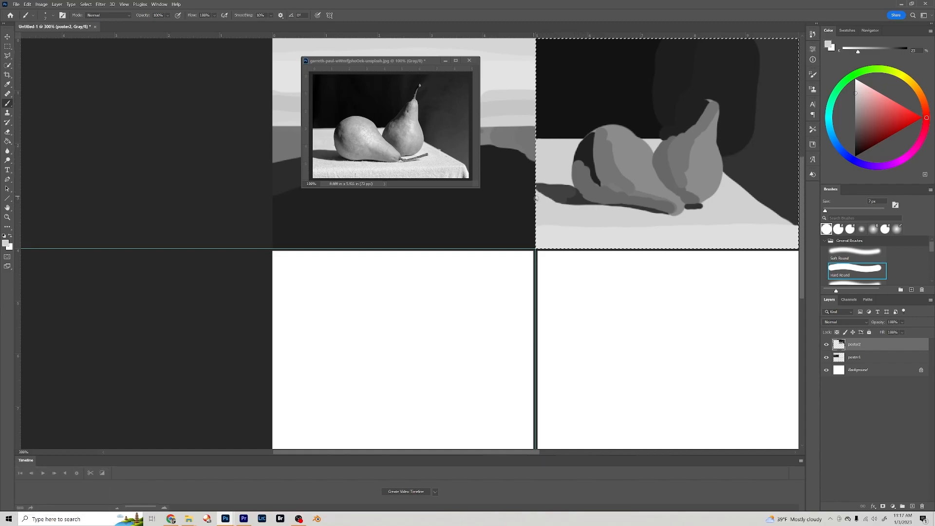
{"action": "key", "text": "ctrl+z"}
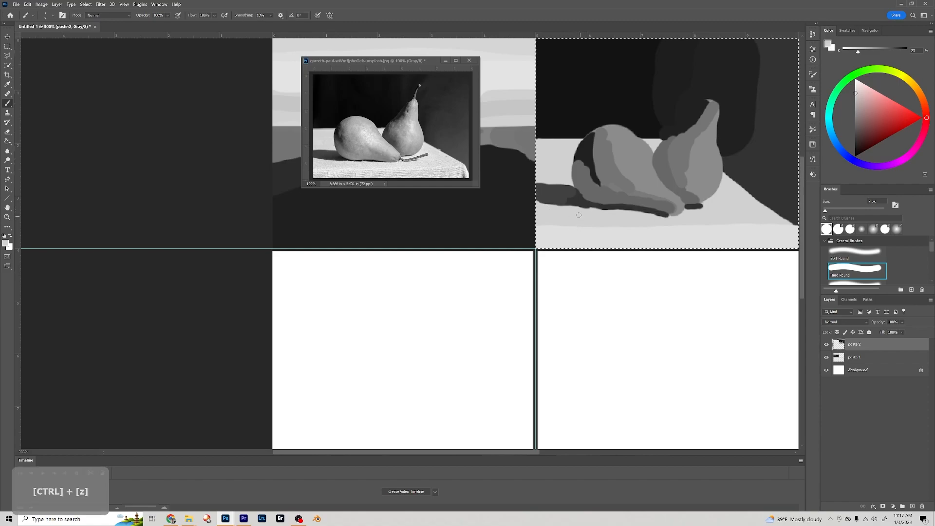
{"action": "left_click_drag", "start_coordinate": [674, 218], "coordinate": [601, 210]}
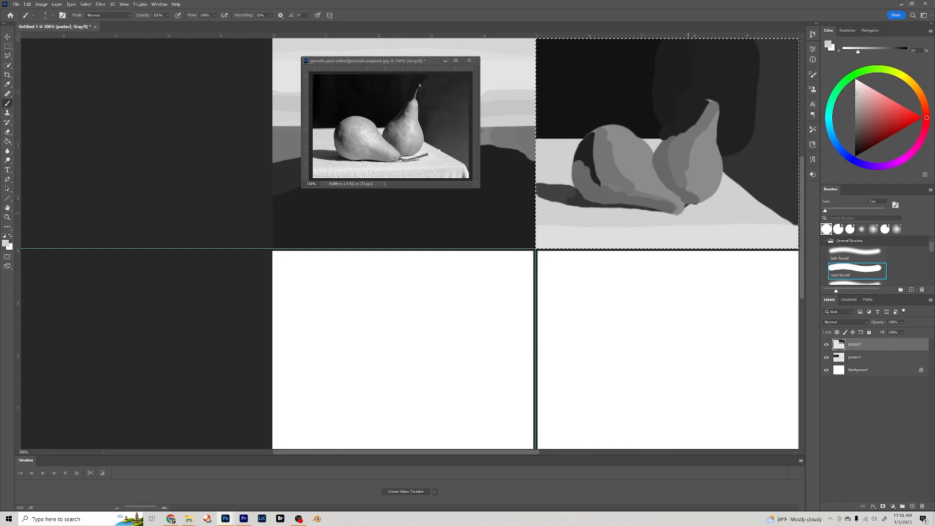
{"action": "key", "text": "ctrl+z"}
{"action": "left_click_drag", "start_coordinate": [685, 207], "coordinate": [701, 206]}
{"action": "key", "text": "ctrl+z"}
- Enlarge the brush, pick a gray slightly lighter than the pears' midtone, and paint light patches on both pears
{"action": "key", "text": "bracketright"}
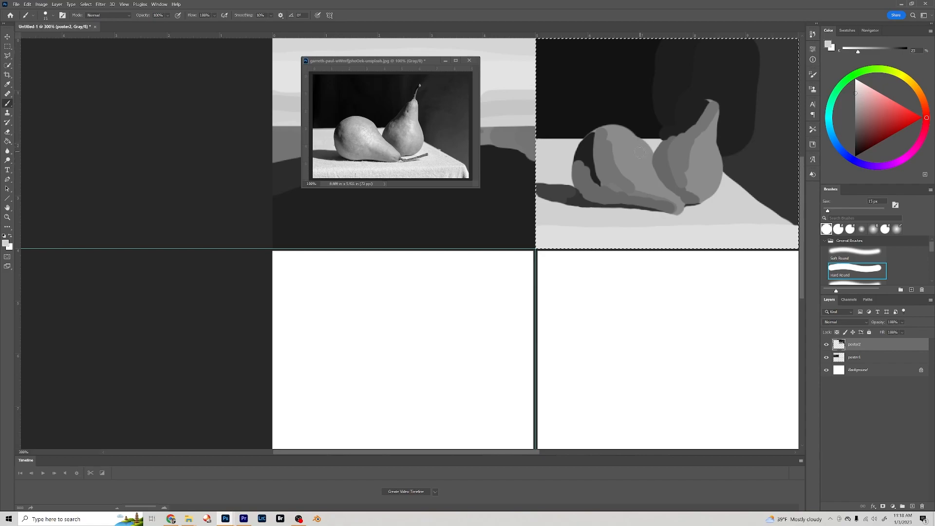
{"action": "left_click", "coordinate": [652, 166], "text": "alt"}
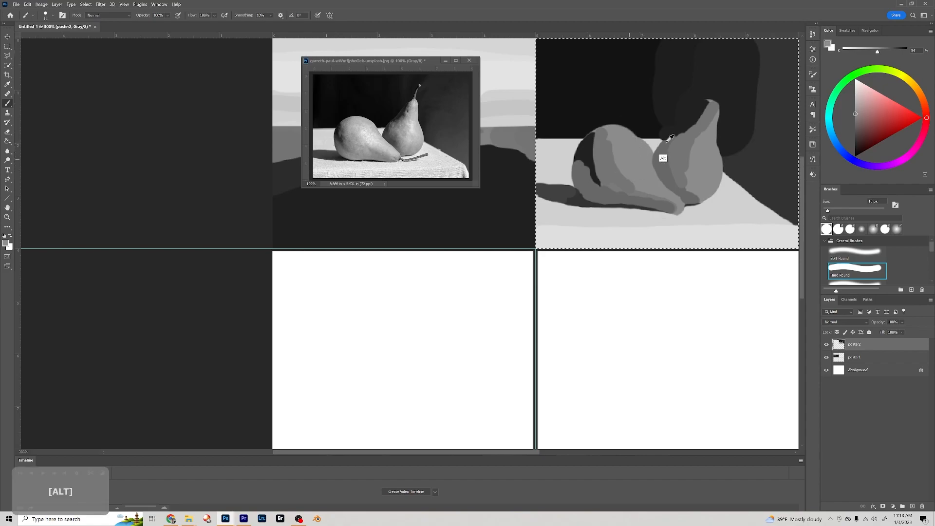
{"action": "left_click", "coordinate": [855, 107]}
{"action": "mouse_move", "coordinate": [626, 146]}
{"action": "left_mouse_down"}
{"action": "mouse_move", "coordinate": [644, 184]}
{"action": "mouse_move", "coordinate": [650, 191]}
{"action": "mouse_move", "coordinate": [638, 166]}
{"action": "mouse_move", "coordinate": [652, 191]}
{"action": "left_mouse_up"}
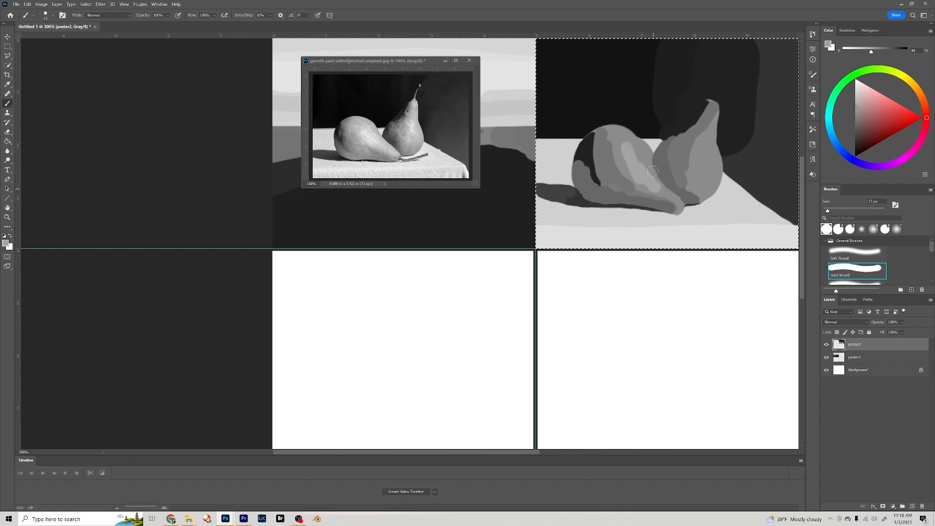
{"action": "mouse_move", "coordinate": [712, 160]}
{"action": "left_mouse_down"}
{"action": "mouse_move", "coordinate": [711, 134]}
{"action": "mouse_move", "coordinate": [701, 184]}
{"action": "left_mouse_up"}
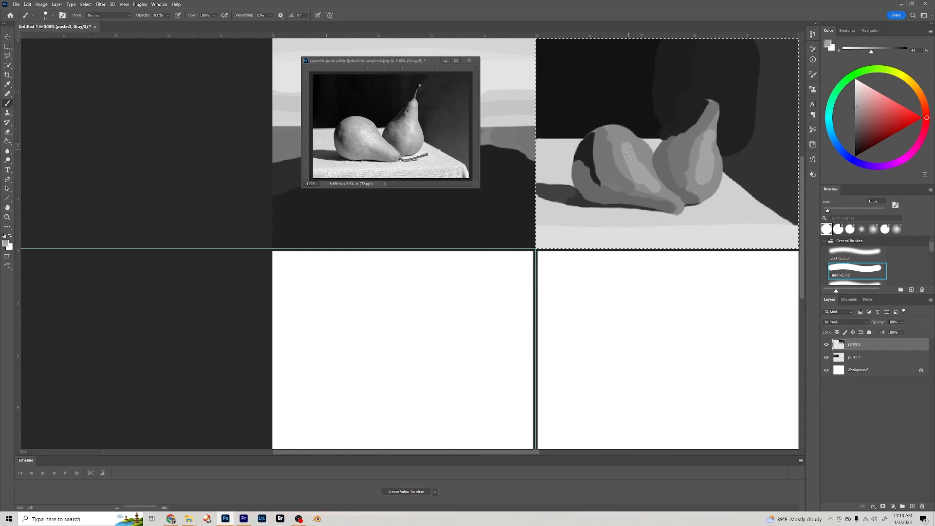
- Reduce the brush to 7 px and build smaller, progressively lighter gray highlights at the center of each pear's light patch
{"action": "left_click_drag", "start_coordinate": [628, 147], "coordinate": [634, 162]}
{"action": "left_click", "coordinate": [856, 104]}
{"action": "key", "text": "bracketleft"}
{"action": "key", "text": "bracketleft"}
{"action": "left_click_drag", "start_coordinate": [630, 155], "coordinate": [634, 157]}
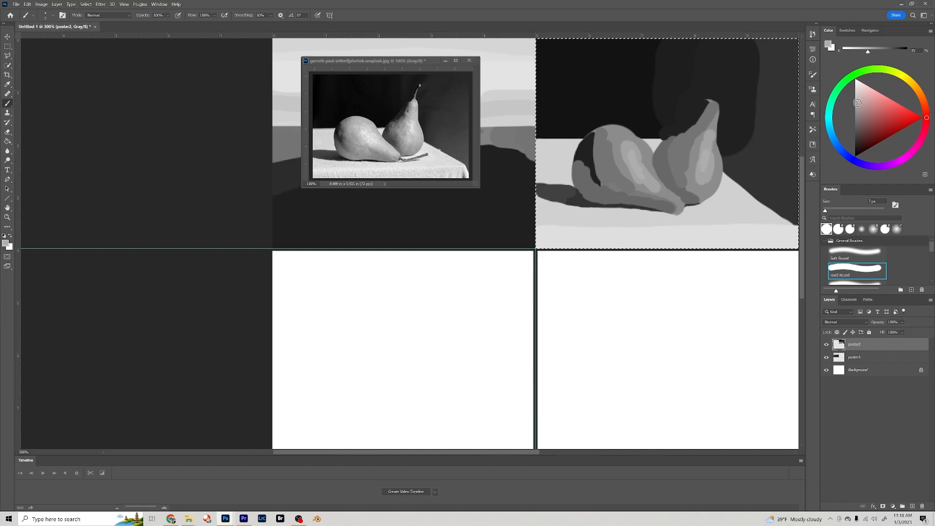
{"action": "left_click", "coordinate": [856, 100]}
{"action": "left_click_drag", "start_coordinate": [705, 165], "coordinate": [706, 153]}
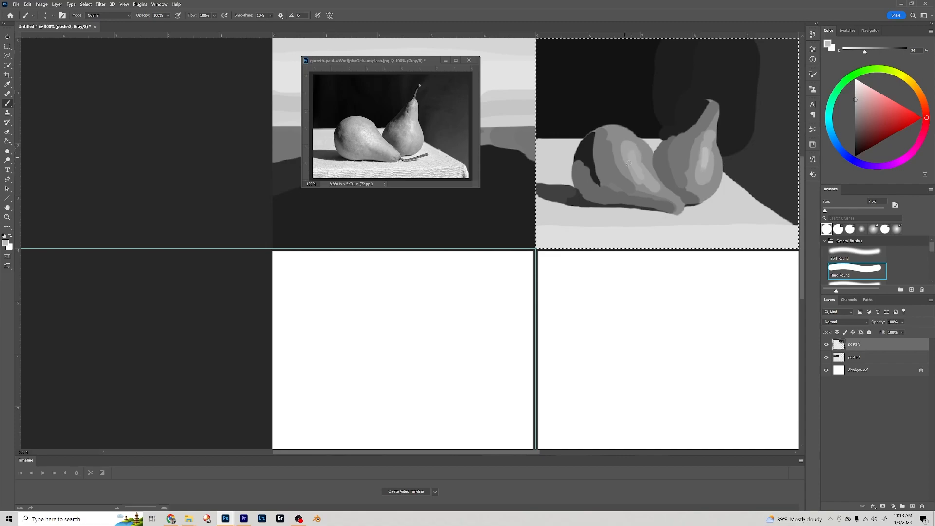
{"action": "left_click_drag", "start_coordinate": [632, 152], "coordinate": [642, 176]}
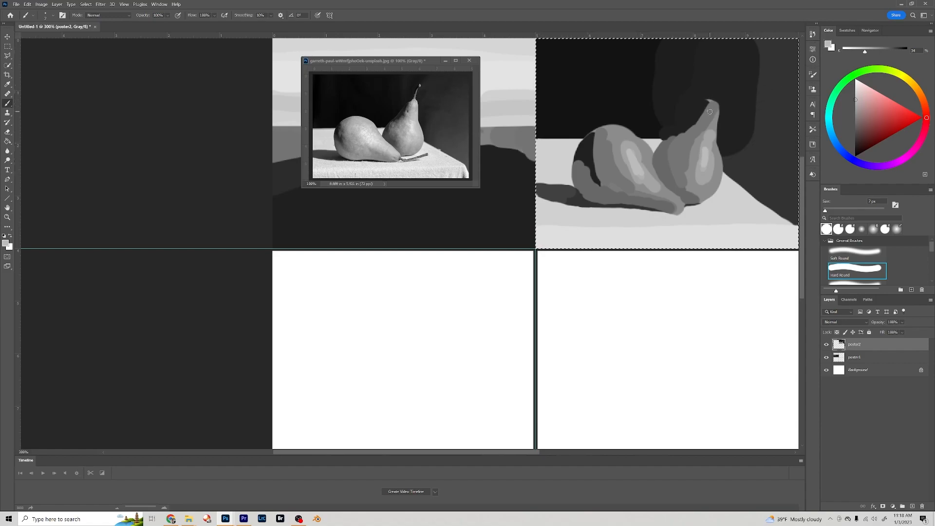
- Sample the right pear's shadow gray and paint thin stems on both pears with a 5 px brush
{"action": "key", "text": "alt"}
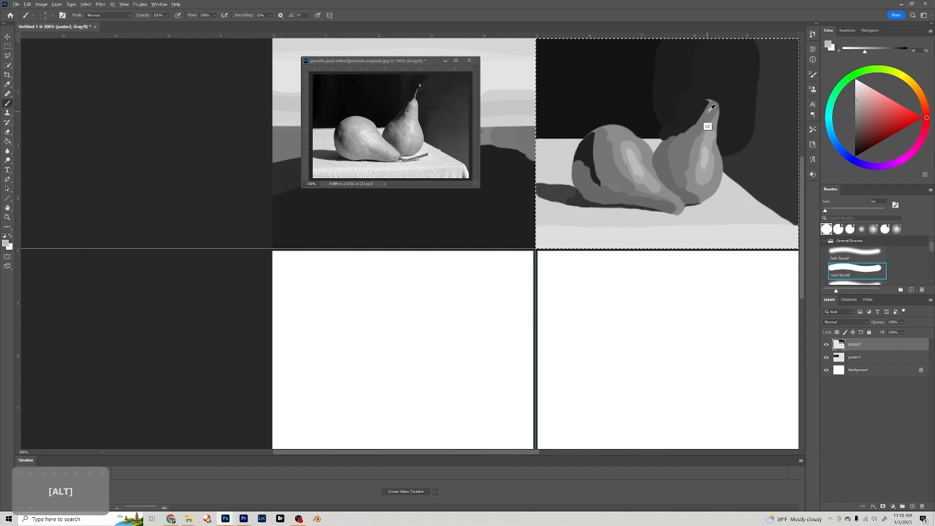
{"action": "left_click", "coordinate": [664, 151], "text": "alt"}
{"action": "key", "text": "bracketleft"}
{"action": "key", "text": "bracketleft"}
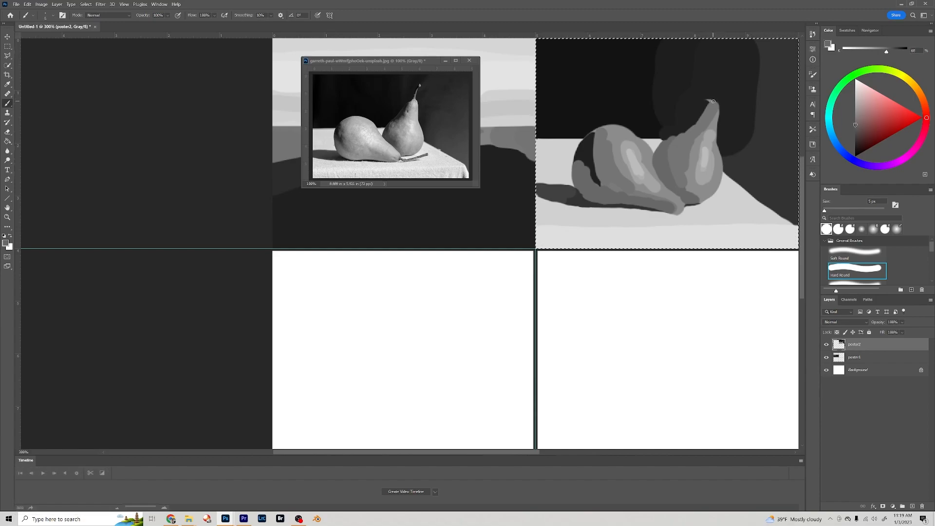
{"action": "left_click_drag", "start_coordinate": [714, 102], "coordinate": [723, 84]}
{"action": "mouse_move", "coordinate": [684, 208]}
{"action": "left_mouse_down"}
{"action": "mouse_move", "coordinate": [726, 200]}
{"action": "mouse_move", "coordinate": [695, 208]}
{"action": "left_mouse_up"}
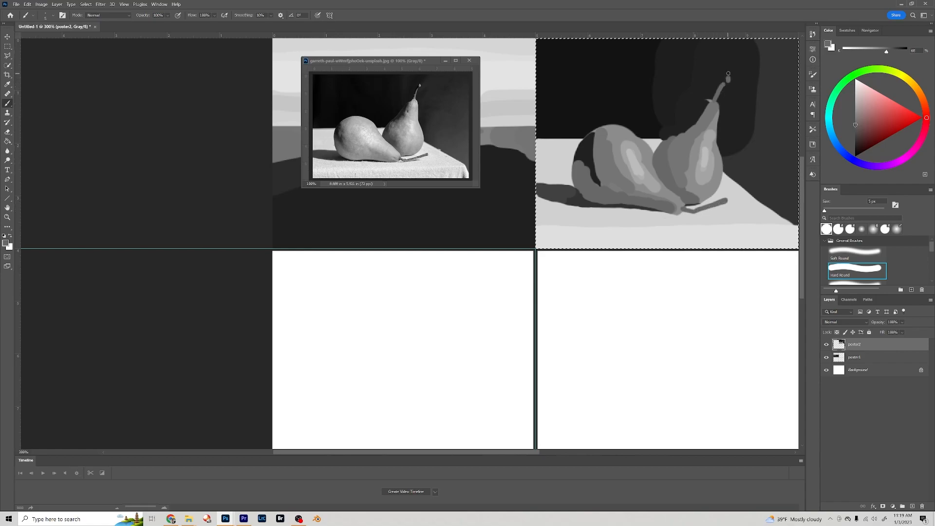
- Refine the stems with dark gray accents and paint the left stem's thin gray shadow on the tablecloth using a 3 px brush
{"action": "left_click", "coordinate": [709, 84], "text": "alt"}
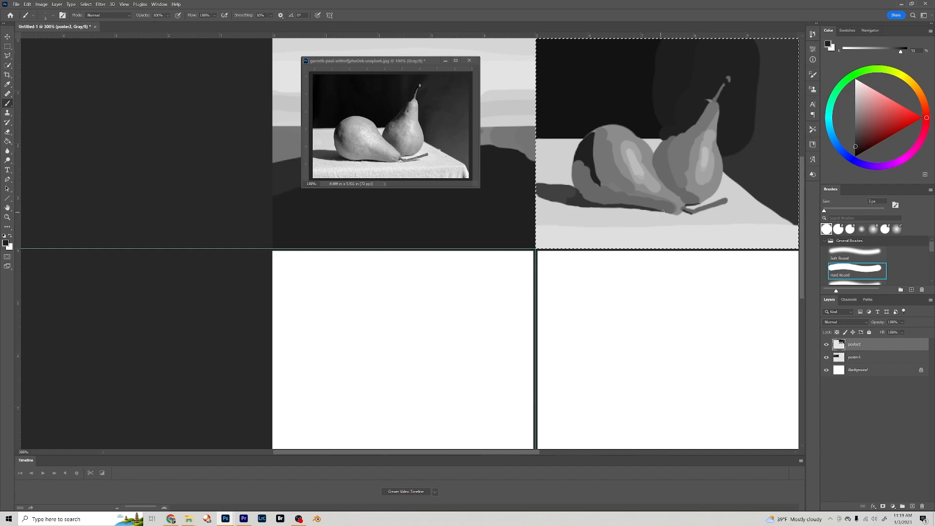
{"action": "left_click", "coordinate": [674, 208], "text": "alt"}
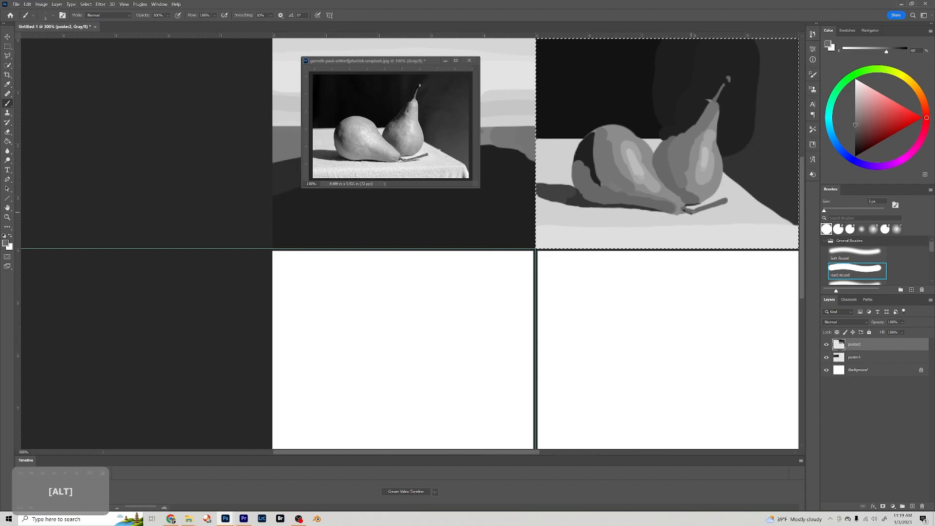
{"action": "left_click_drag", "start_coordinate": [683, 214], "coordinate": [695, 215]}
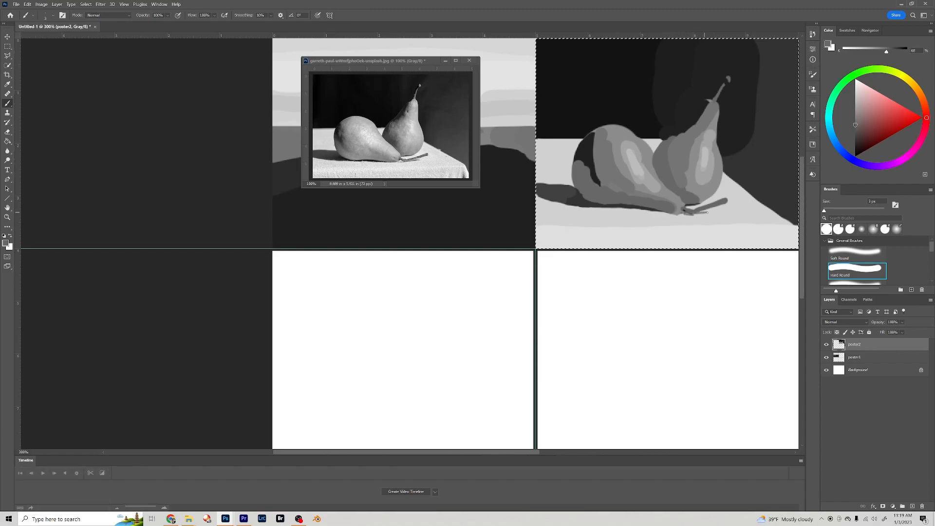
{"action": "left_click_drag", "start_coordinate": [715, 211], "coordinate": [694, 216]}
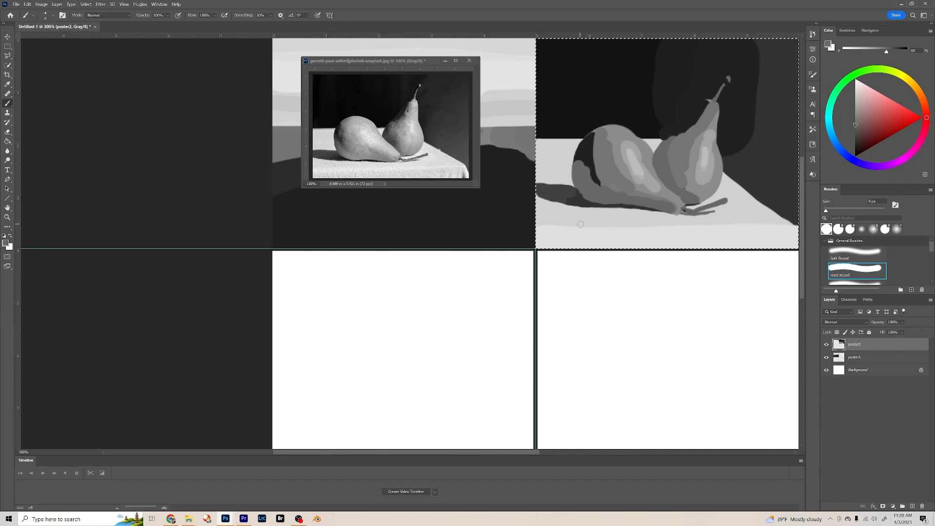
- Pick a near-white tone from the tablecloth's gray and paint a straight 9 px highlight along the table's front edge
{"action": "key", "text": "alt"}
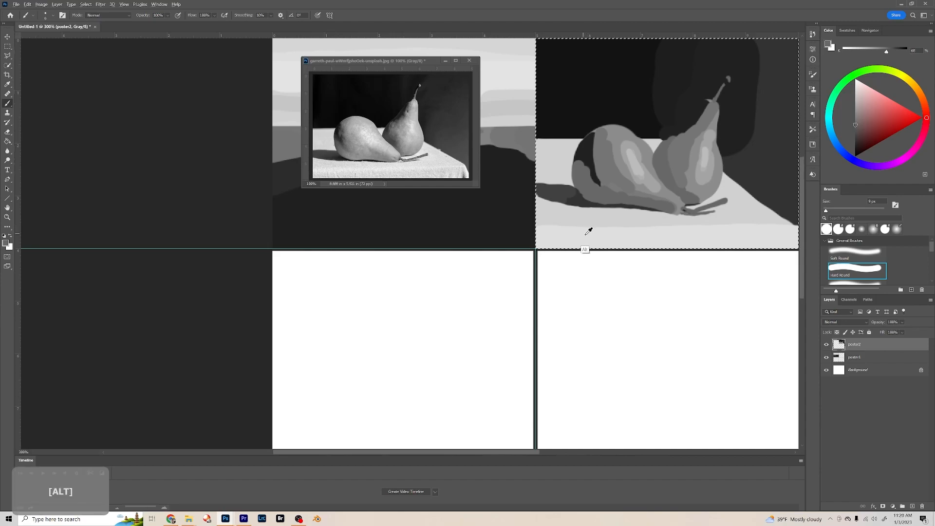
{"action": "left_click", "coordinate": [588, 230], "text": "alt"}
{"action": "left_click", "coordinate": [856, 83]}
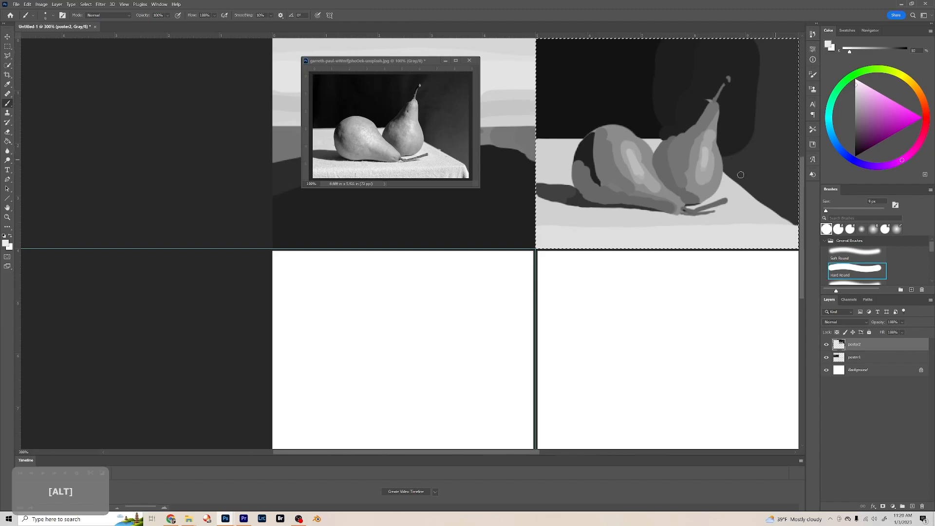
{"action": "left_click", "coordinate": [536, 225]}
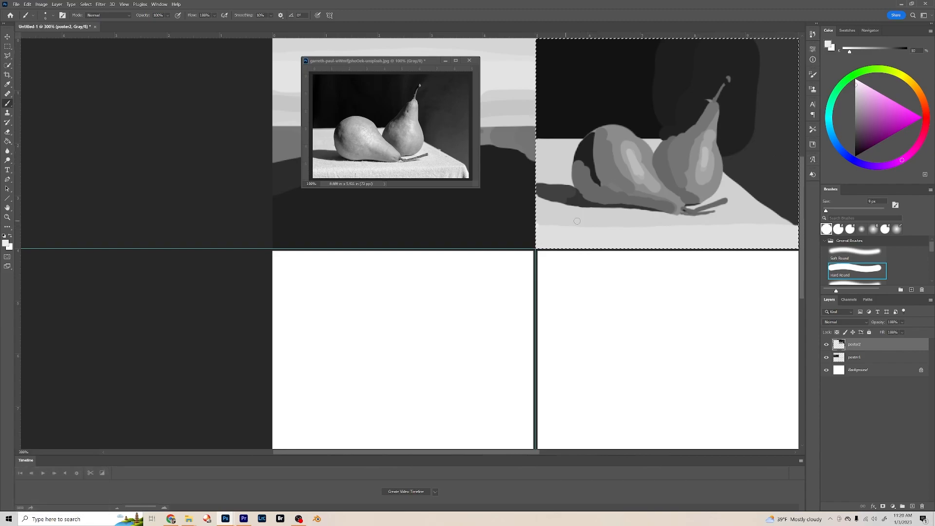
{"action": "left_click", "coordinate": [797, 226], "text": "shift"}
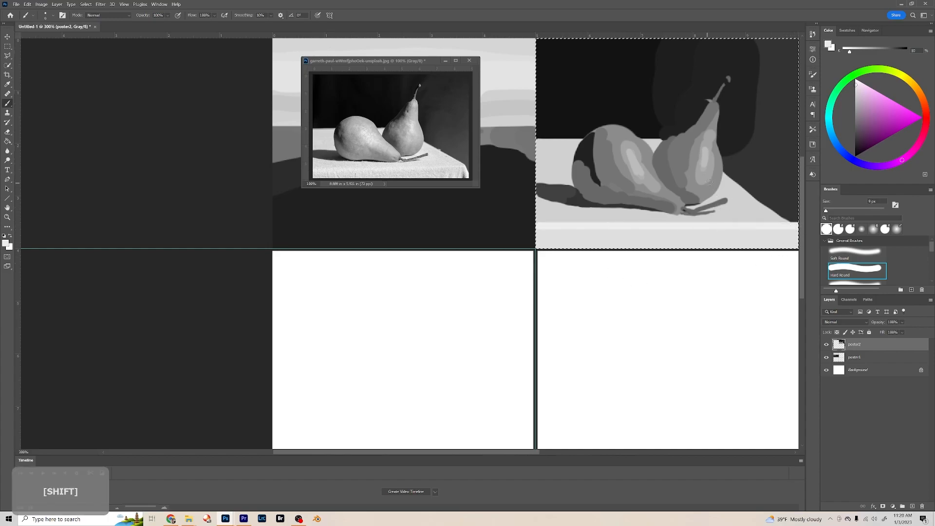
- Sample the dark gray background beside the table and paint the drop-off at the table's right front corner
{"action": "key", "text": "alt"}
{"action": "left_click", "coordinate": [791, 197], "text": "alt"}
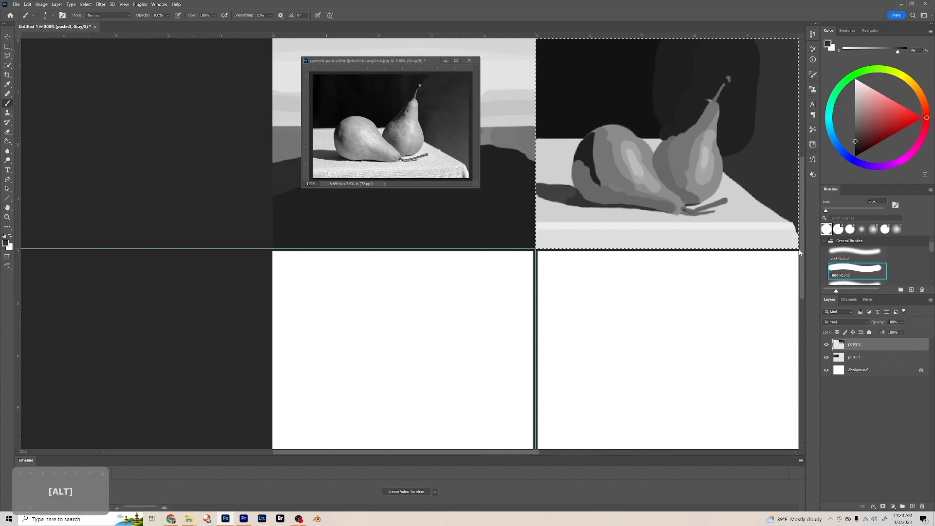
{"action": "left_click_drag", "start_coordinate": [795, 215], "coordinate": [796, 243]}
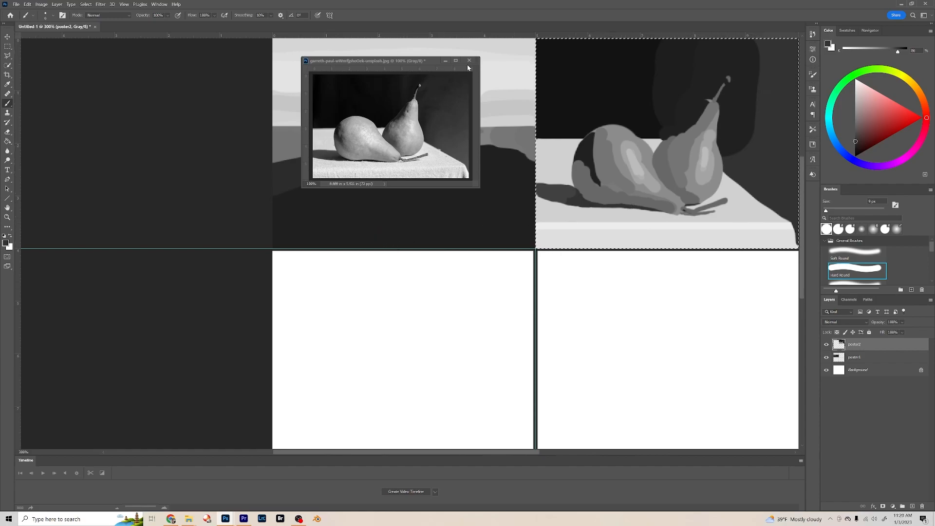
- Move the pear reference photo off the canvas and close it
{"action": "left_click_drag", "start_coordinate": [431, 62], "coordinate": [204, 74]}
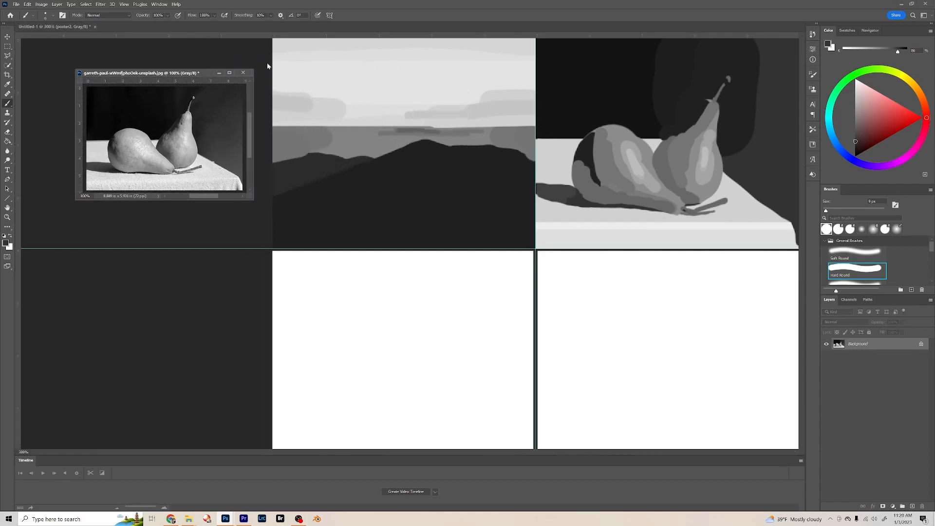
{"action": "left_click", "coordinate": [244, 73]}
{"action": "left_click", "coordinate": [489, 194]}
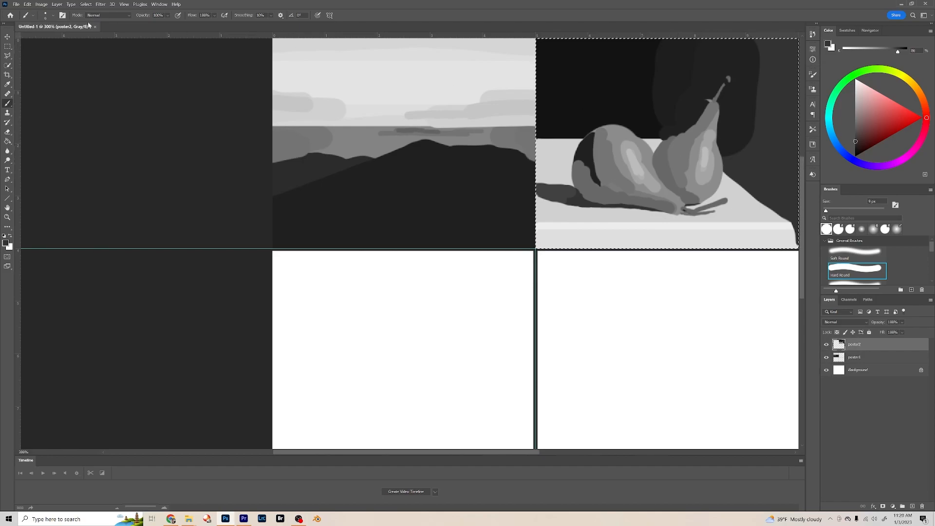
- Select the lower-left quadrant of the canvas with the Rectangular Marquee tool
{"action": "left_click", "coordinate": [7, 48]}
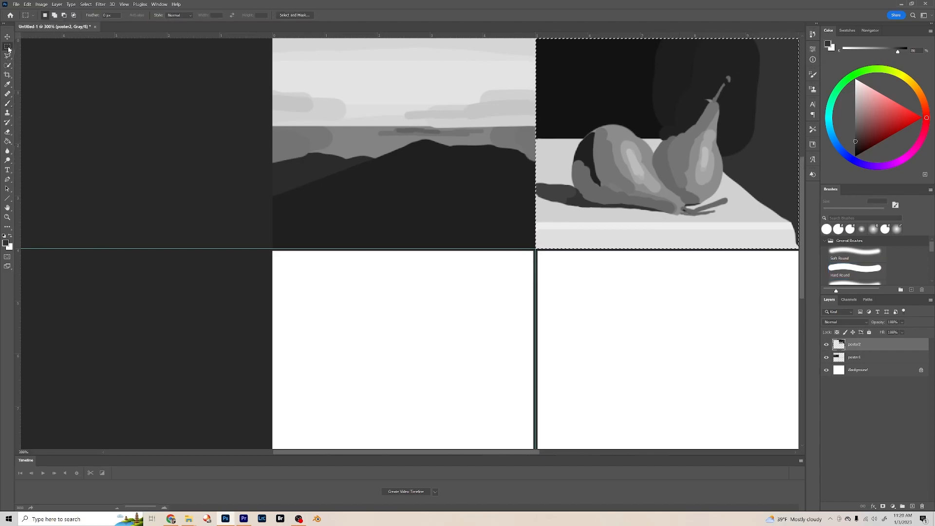
{"action": "left_click_drag", "start_coordinate": [640, 96], "coordinate": [384, 302]}
{"action": "key", "text": "space"}
{"action": "left_click_drag", "start_coordinate": [597, 274], "coordinate": [685, 130]}
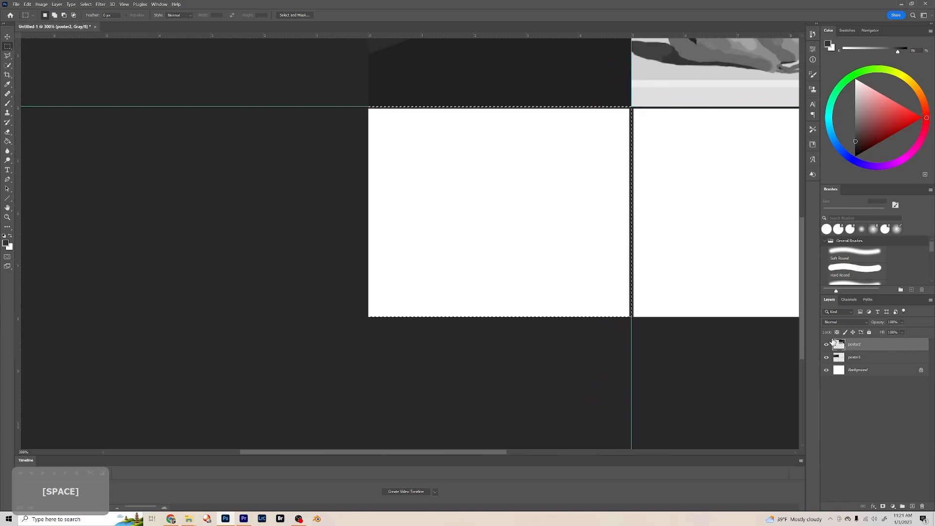
- Add a new layer above the pear study and name it poster3
{"action": "left_click", "coordinate": [912, 506]}
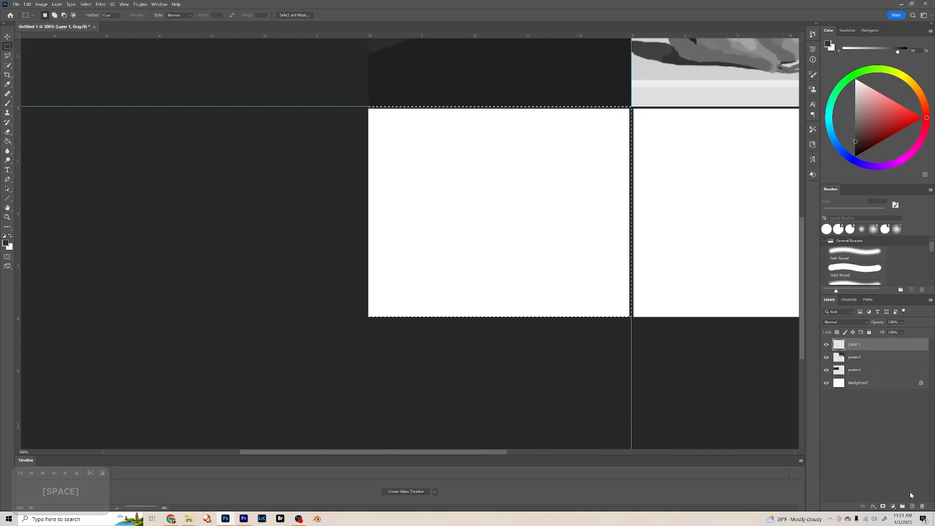
{"action": "double_click", "coordinate": [854, 344]}
{"action": "type", "text": "poster3"}
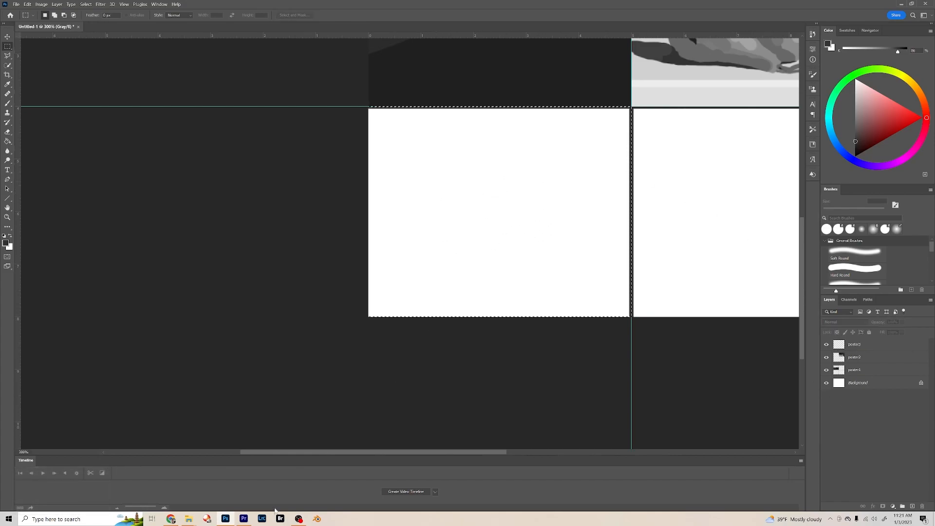
- Open the ceramic pitcher and cup photo from Downloads and float its window beside the landscape study
{"action": "left_click", "coordinate": [16, 4]}
{"action": "left_click", "coordinate": [23, 18]}
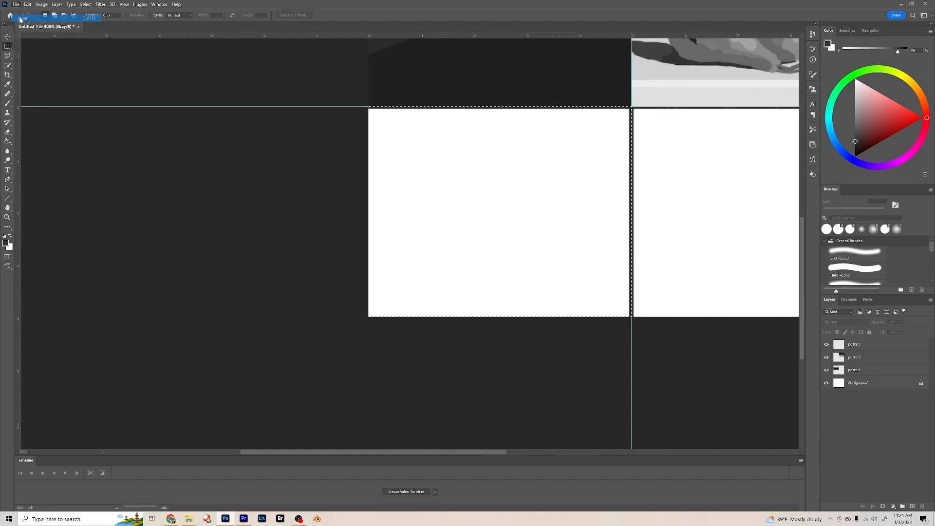
{"action": "left_click", "coordinate": [131, 71]}
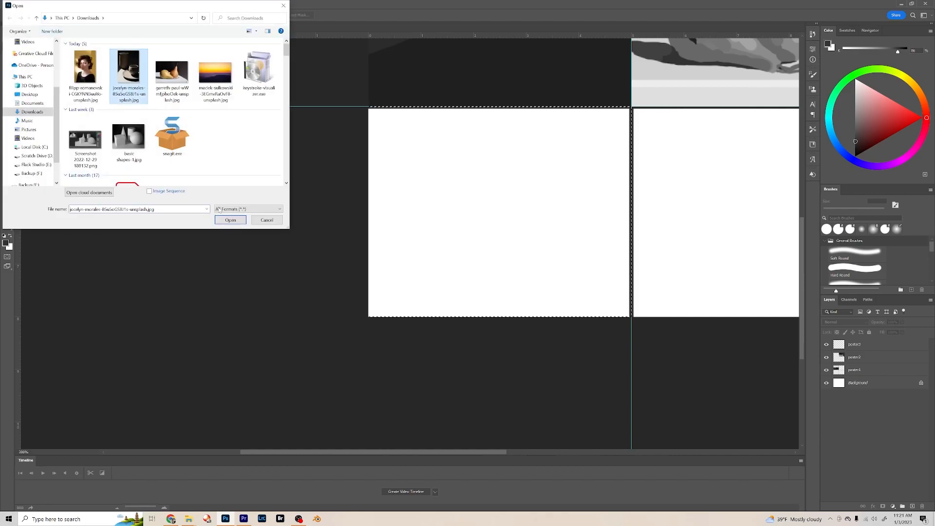
{"action": "left_click", "coordinate": [230, 220]}
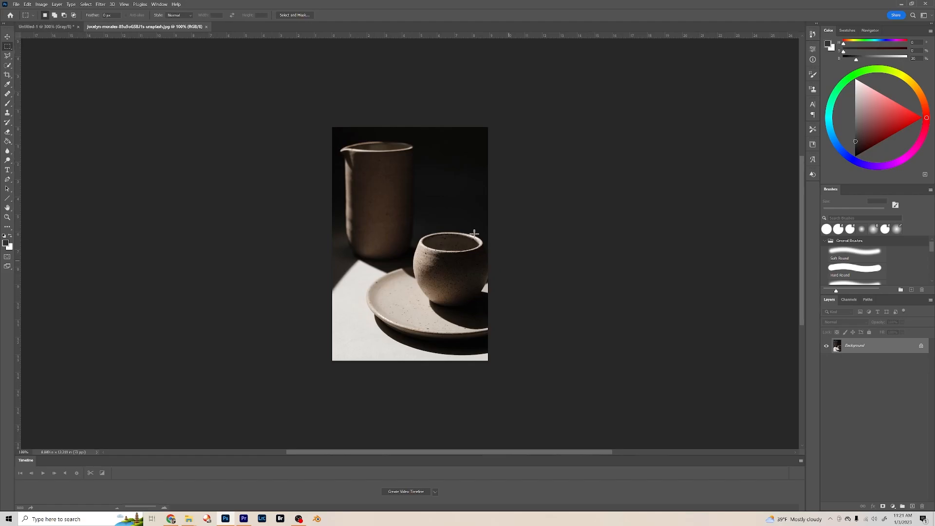
{"action": "left_click_drag", "start_coordinate": [136, 28], "coordinate": [98, 49]}
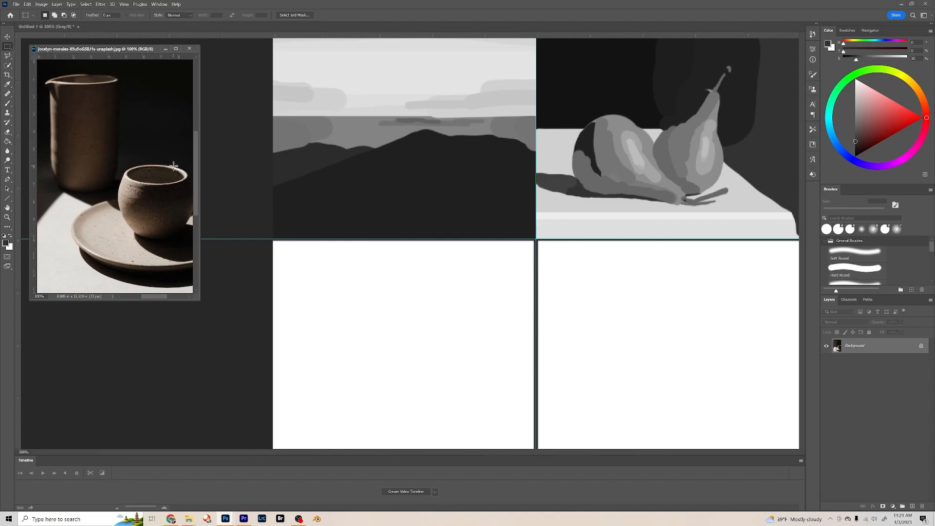
- Resize the ceramic photo's floating window and reposition its view so it frames the cup and saucer in a landscape crop
{"action": "mouse_move", "coordinate": [196, 193]}
{"action": "left_mouse_down"}
{"action": "mouse_move", "coordinate": [197, 172]}
{"action": "mouse_move", "coordinate": [195, 197]}
{"action": "left_mouse_up"}
{"action": "left_click_drag", "start_coordinate": [199, 301], "coordinate": [239, 309]}
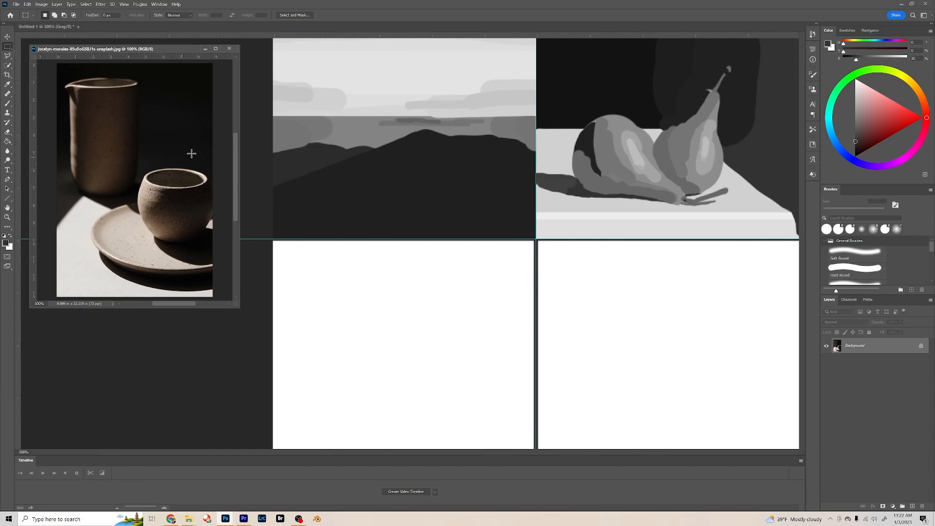
{"action": "left_click_drag", "start_coordinate": [238, 308], "coordinate": [227, 203]}
{"action": "left_click_drag", "start_coordinate": [224, 102], "coordinate": [226, 132]}
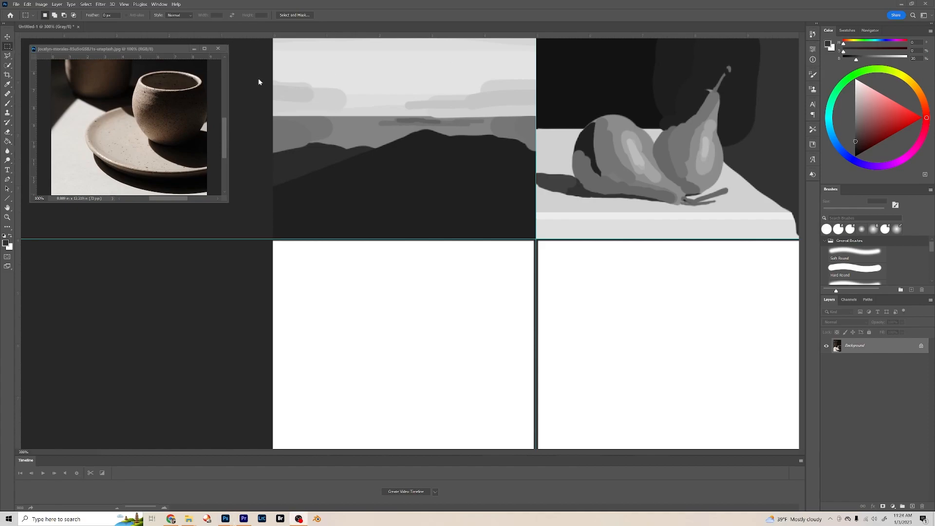
{"action": "left_click", "coordinate": [159, 50]}
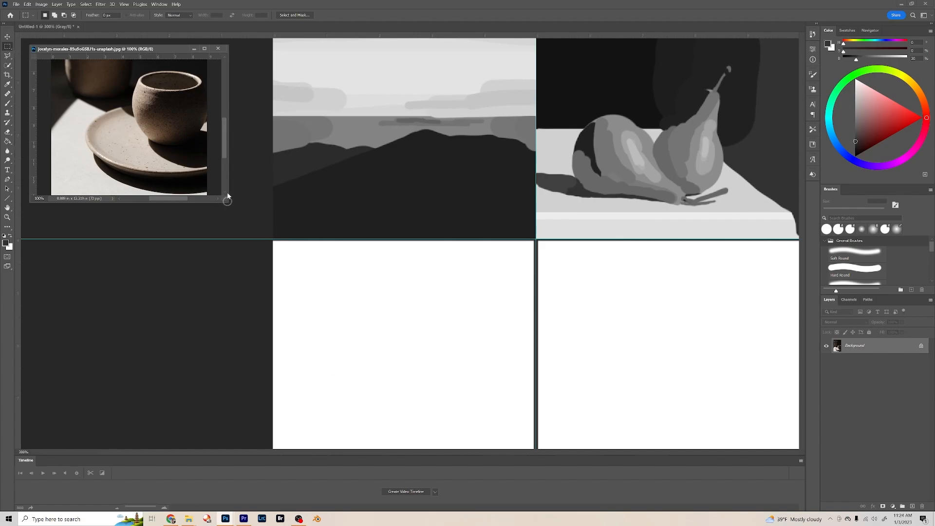
{"action": "left_click_drag", "start_coordinate": [227, 197], "coordinate": [227, 187]}
- Convert the ceramic cup photo to Grayscale mode, discarding its color information
{"action": "left_click", "coordinate": [42, 4]}
{"action": "mouse_move", "coordinate": [93, 11]}
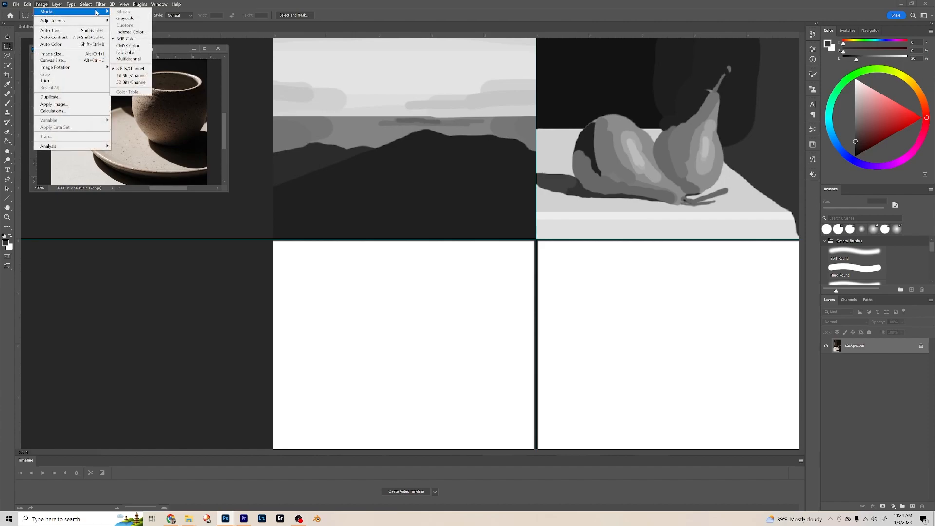
{"action": "left_click", "coordinate": [125, 18]}
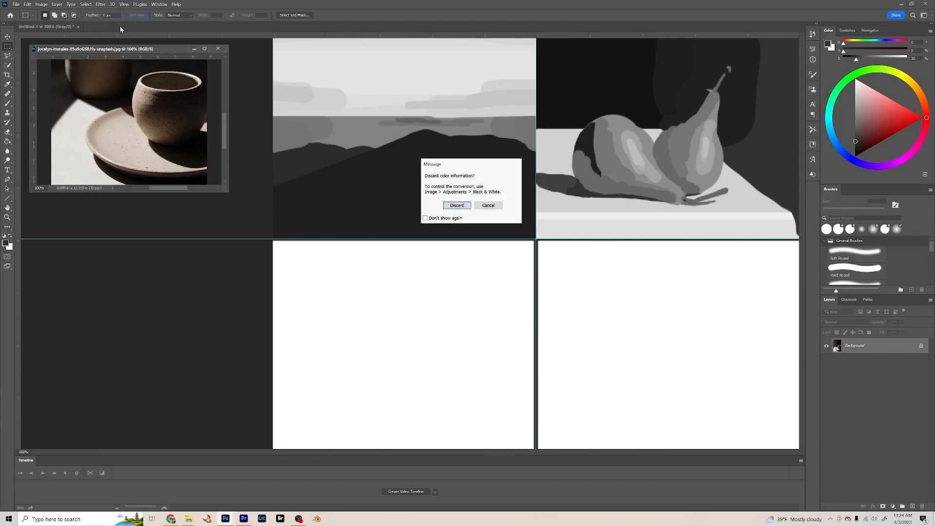
{"action": "left_click", "coordinate": [458, 206]}
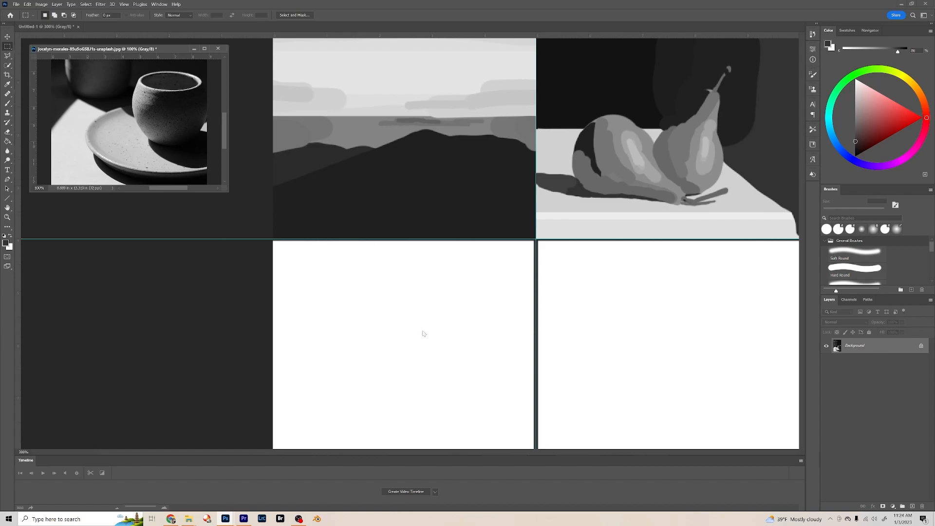
- On the poster3 layer, block in the near-black background across the top and left of the selected quadrant with a 175 px Hard Round brush
{"action": "left_click", "coordinate": [271, 123]}
{"action": "key", "text": "space"}
{"action": "left_click_drag", "start_coordinate": [421, 325], "coordinate": [420, 138]}
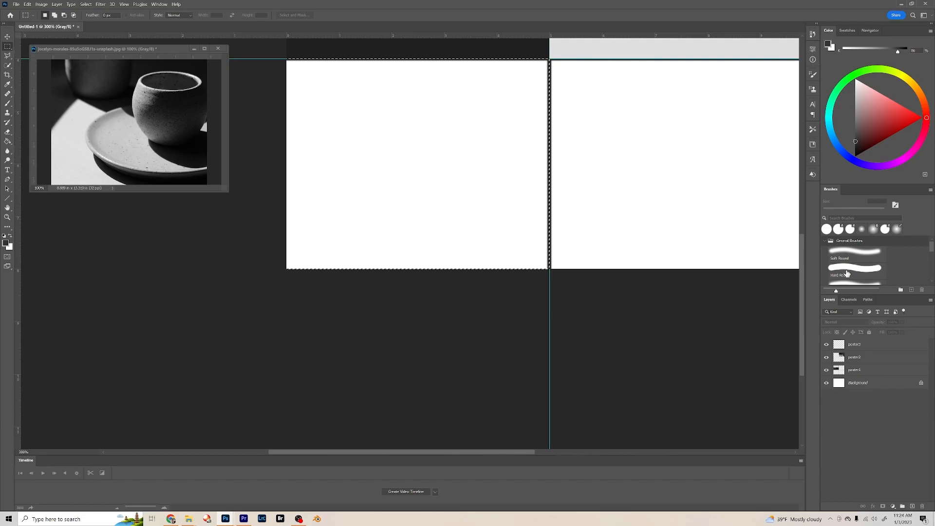
{"action": "key", "text": "b"}
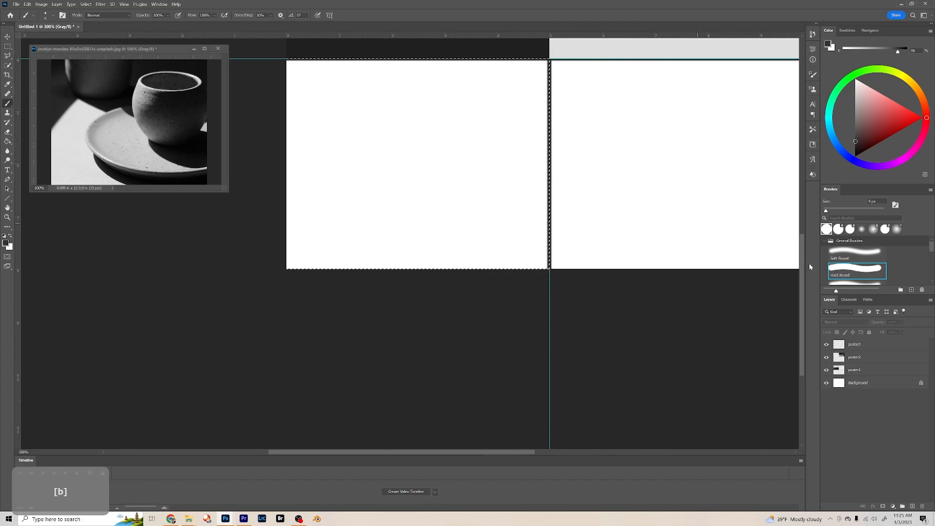
{"action": "left_click", "coordinate": [867, 345]}
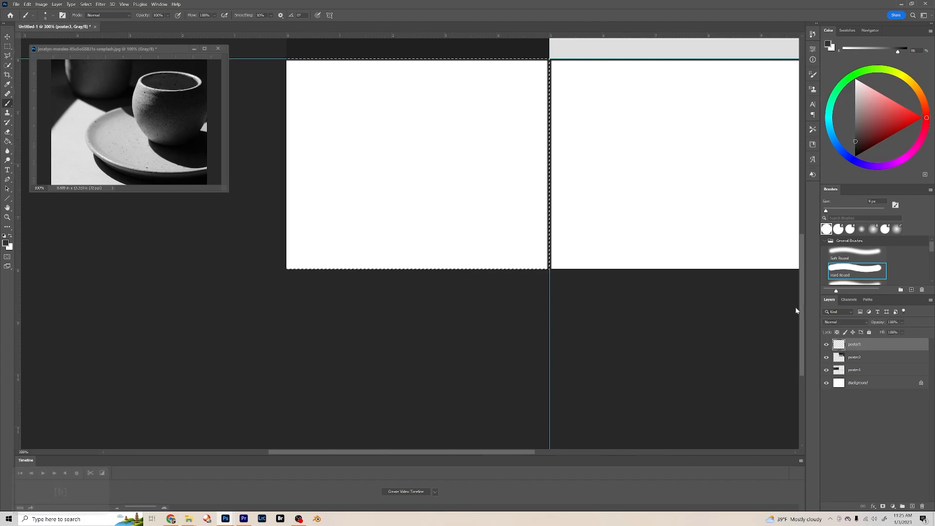
{"action": "left_click_drag", "start_coordinate": [366, 48], "coordinate": [363, 101]}
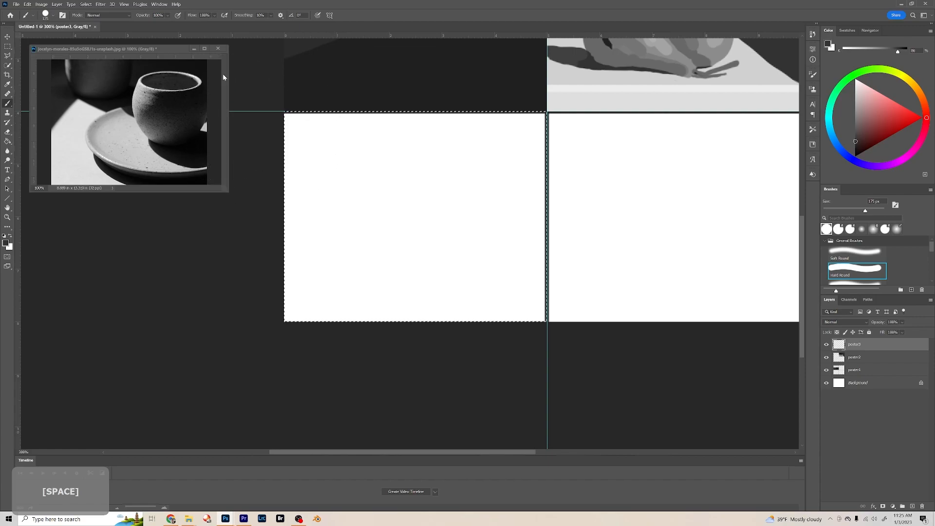
{"action": "left_click", "coordinate": [855, 146]}
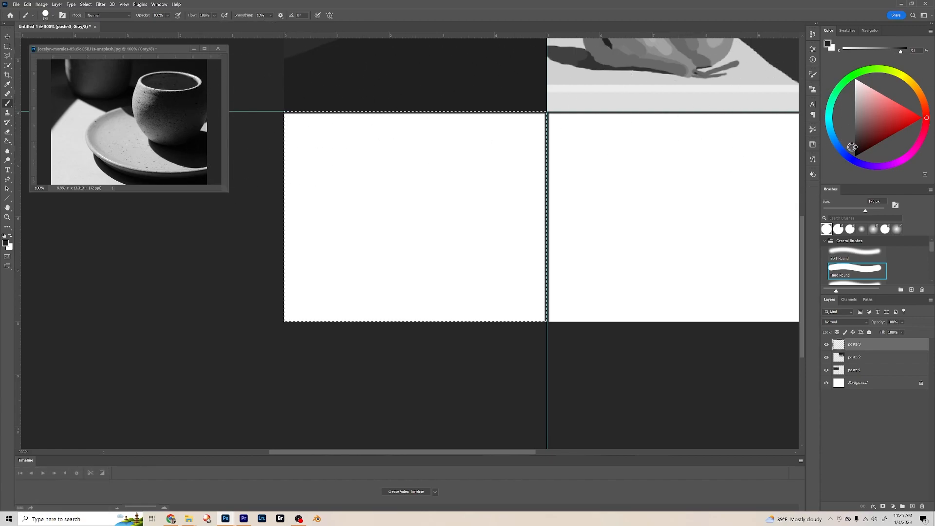
{"action": "left_click_drag", "start_coordinate": [333, 105], "coordinate": [576, 162]}
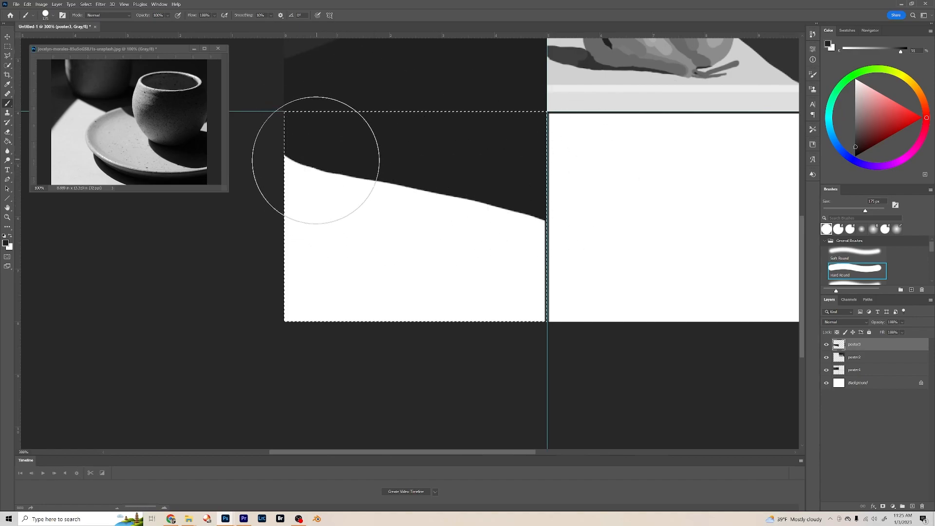
{"action": "left_click_drag", "start_coordinate": [316, 109], "coordinate": [277, 205]}
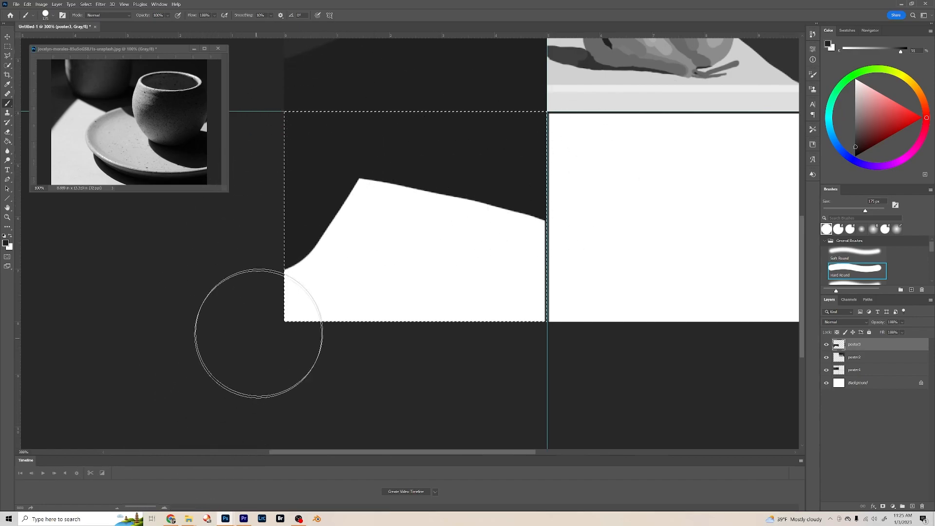
{"action": "left_click_drag", "start_coordinate": [284, 132], "coordinate": [235, 290]}
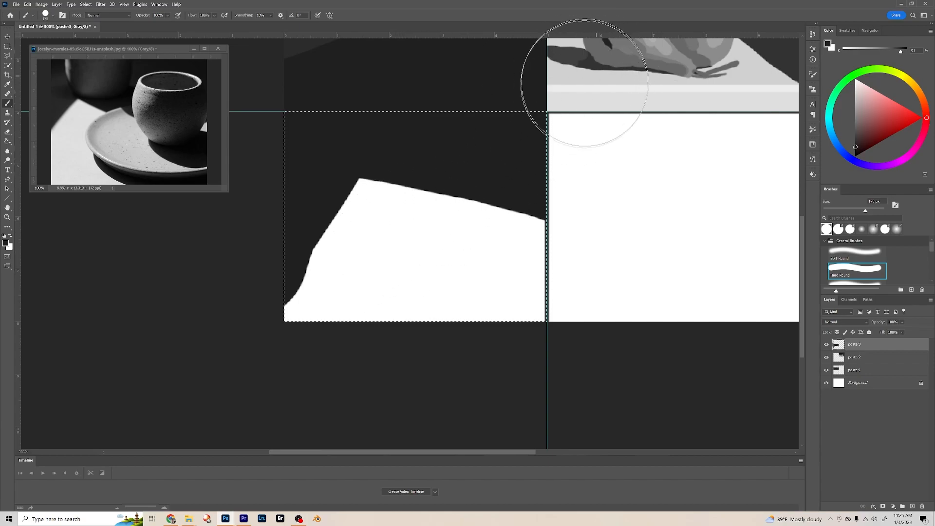
- Sample the light gray of the pear study's tabletop and paint the lit table area on the left of the cup quadrant
{"action": "key", "text": "alt"}
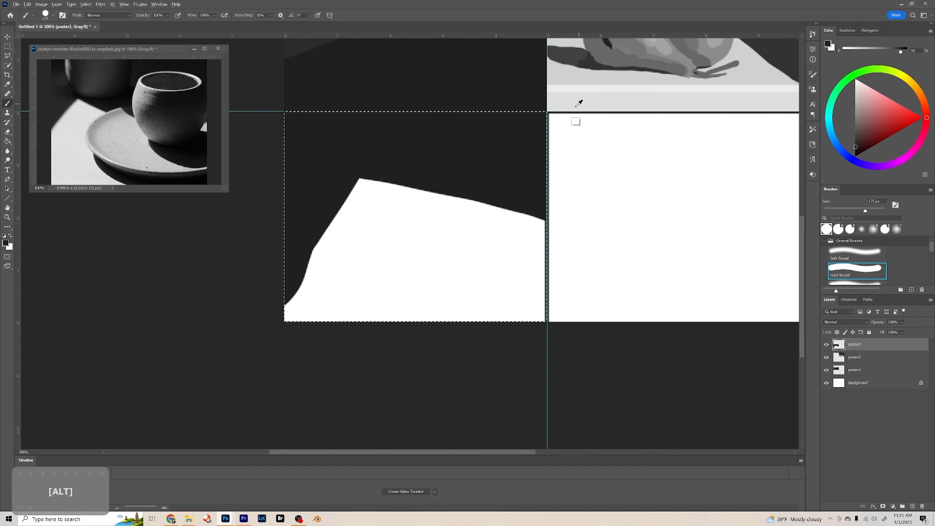
{"action": "left_click", "coordinate": [574, 76], "text": "alt"}
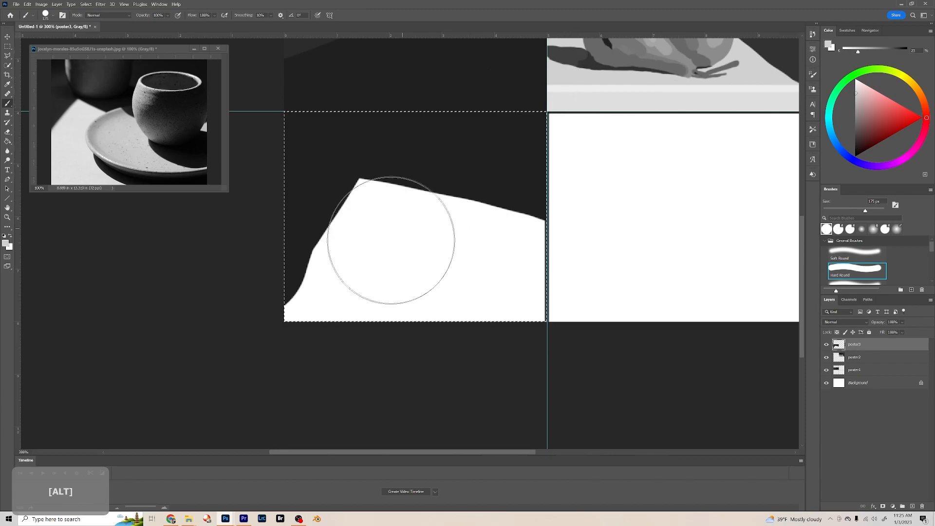
{"action": "mouse_move", "coordinate": [376, 247]}
{"action": "left_mouse_down"}
{"action": "mouse_move", "coordinate": [351, 317]}
{"action": "mouse_move", "coordinate": [378, 249]}
{"action": "mouse_move", "coordinate": [371, 245]}
{"action": "mouse_move", "coordinate": [330, 314]}
{"action": "mouse_move", "coordinate": [368, 270]}
{"action": "mouse_move", "coordinate": [389, 264]}
{"action": "left_mouse_up"}
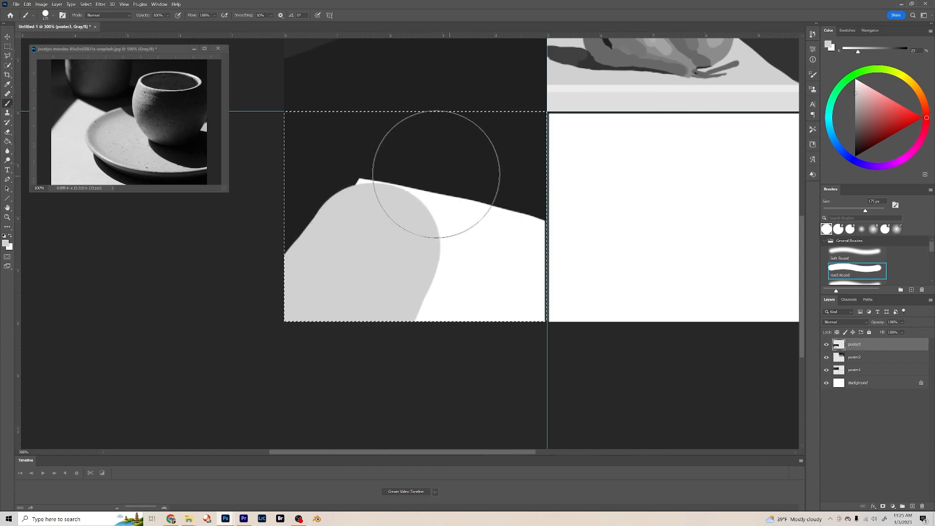
- Sample the dark background tone and extend it over the table's back edge, sloping down toward the quadrant's right side
{"action": "left_click", "coordinate": [465, 151], "text": "alt"}
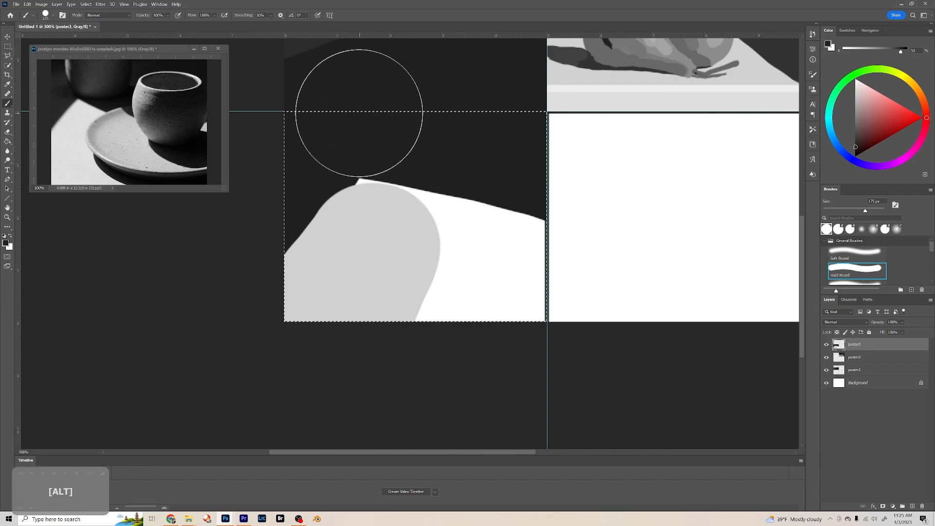
{"action": "left_click", "coordinate": [385, 128]}
{"action": "mouse_move", "coordinate": [385, 128]}
{"action": "left_mouse_down"}
{"action": "mouse_move", "coordinate": [492, 150]}
{"action": "mouse_move", "coordinate": [542, 177]}
{"action": "mouse_move", "coordinate": [637, 277]}
{"action": "left_mouse_up"}
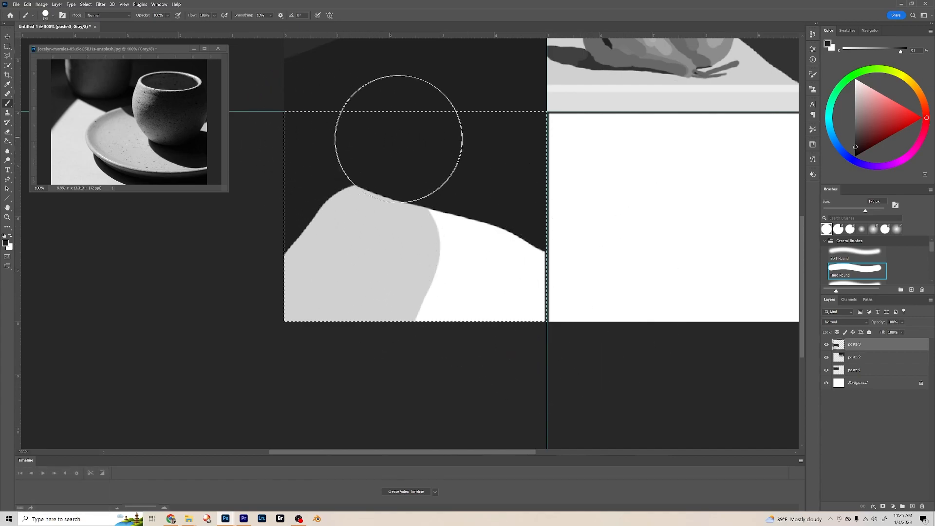
- Reduce the brush size, sample the table's light gray, and refine the peak and sloping edges of the lit table shape
{"action": "key", "text": "bracketleft"}
{"action": "key", "text": "bracketleft"}
{"action": "key", "text": "bracketleft"}
{"action": "key", "text": "bracketleft"}
{"action": "key", "text": "bracketleft"}
{"action": "key", "text": "bracketleft"}
{"action": "key", "text": "bracketleft"}
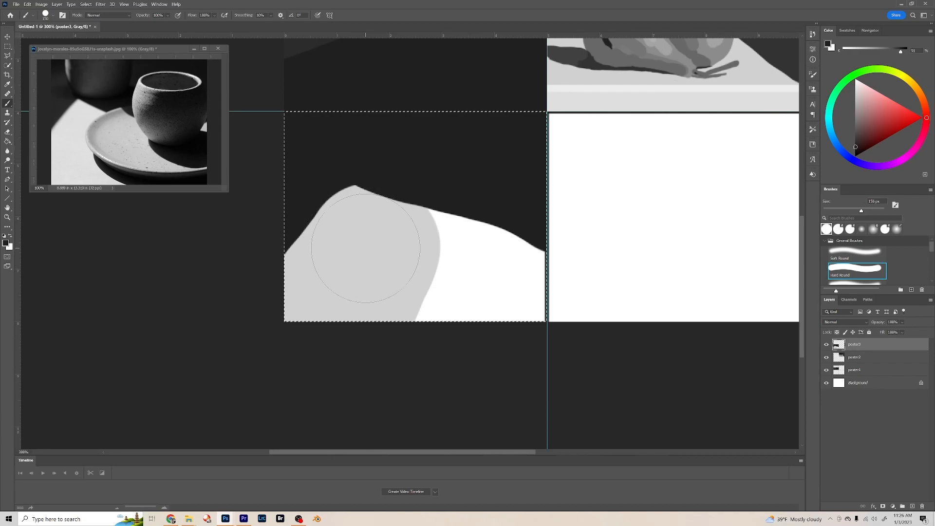
{"action": "key", "text": "bracketleft"}
{"action": "key", "text": "bracketleft"}
{"action": "key", "text": "bracketleft"}
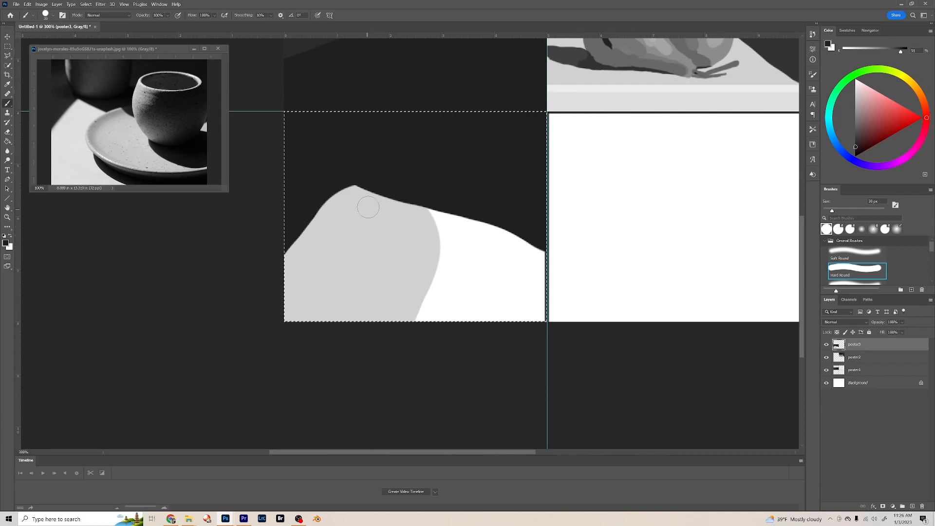
{"action": "left_click", "coordinate": [352, 201], "text": "alt"}
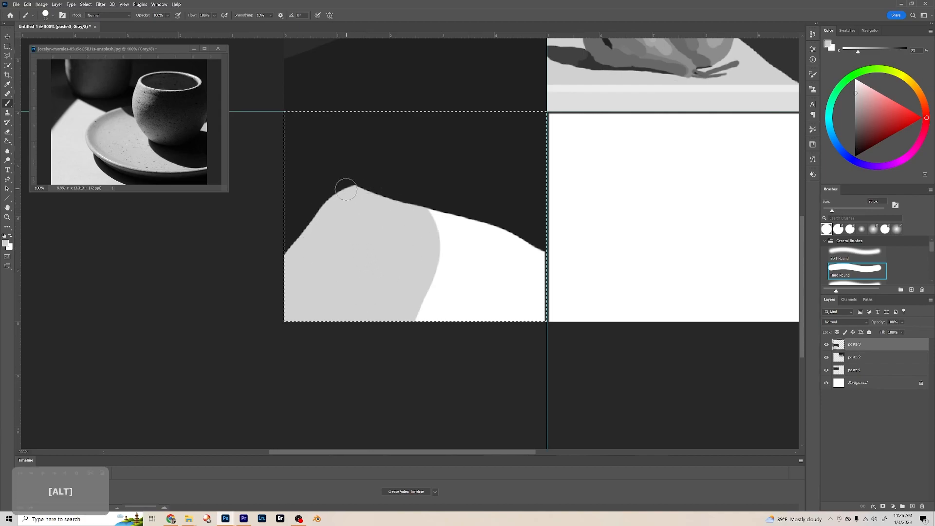
{"action": "left_click_drag", "start_coordinate": [346, 191], "coordinate": [334, 216]}
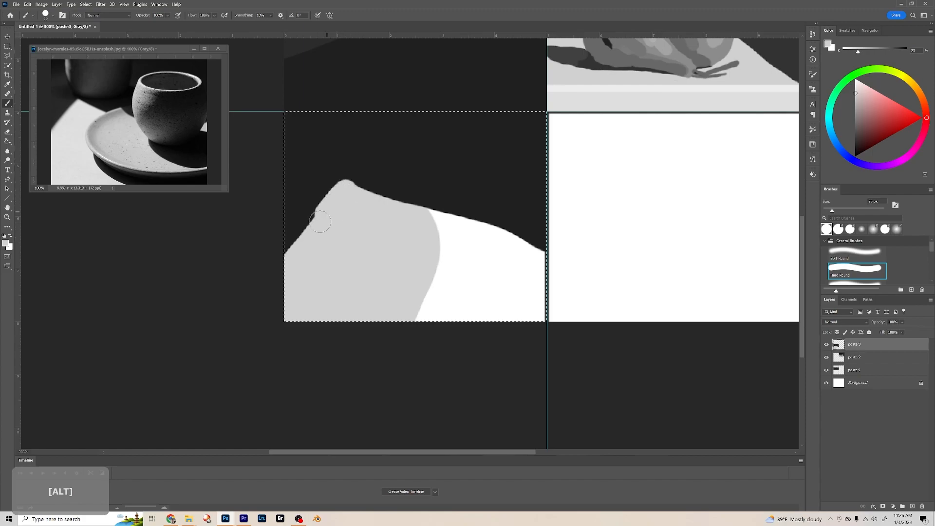
{"action": "left_click_drag", "start_coordinate": [366, 203], "coordinate": [392, 215]}
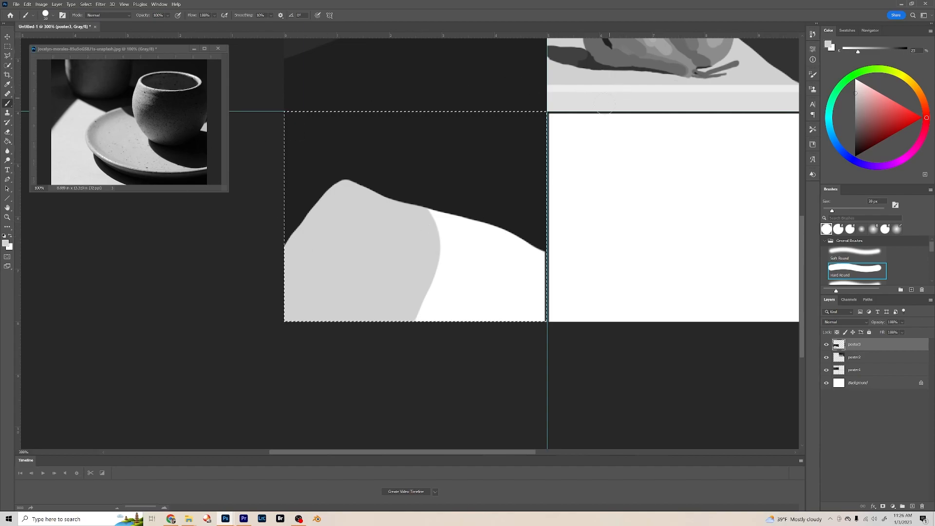
- Pick a slightly darker light gray and paint the saucer's curved shape across the table, adding a dab at the quadrant's right edge
{"action": "key", "text": "alt"}
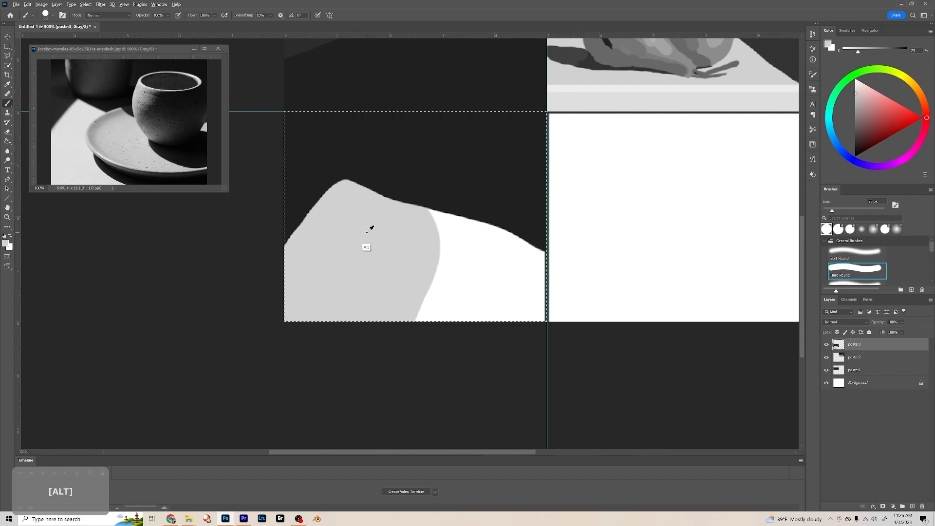
{"action": "left_click", "coordinate": [511, 219], "text": "alt"}
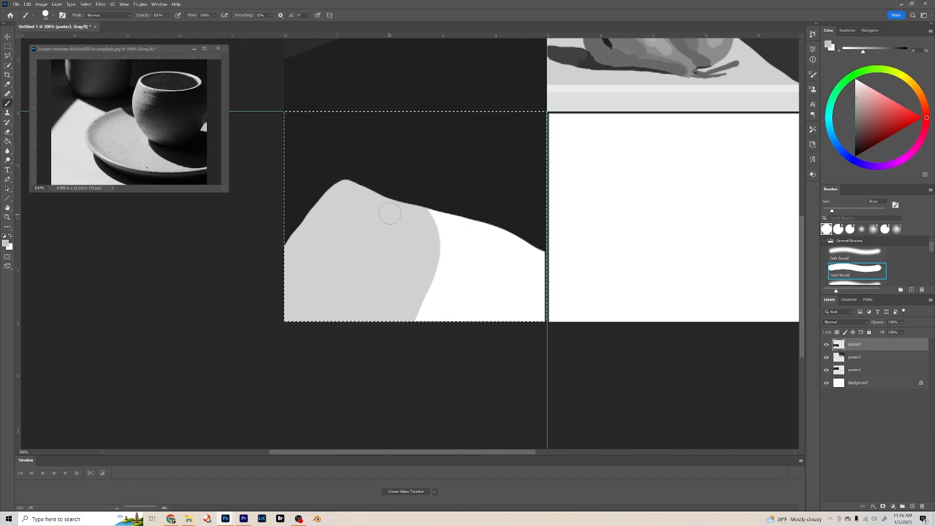
{"action": "mouse_move", "coordinate": [384, 210]}
{"action": "left_mouse_down"}
{"action": "mouse_move", "coordinate": [370, 237]}
{"action": "mouse_move", "coordinate": [383, 213]}
{"action": "left_mouse_up"}
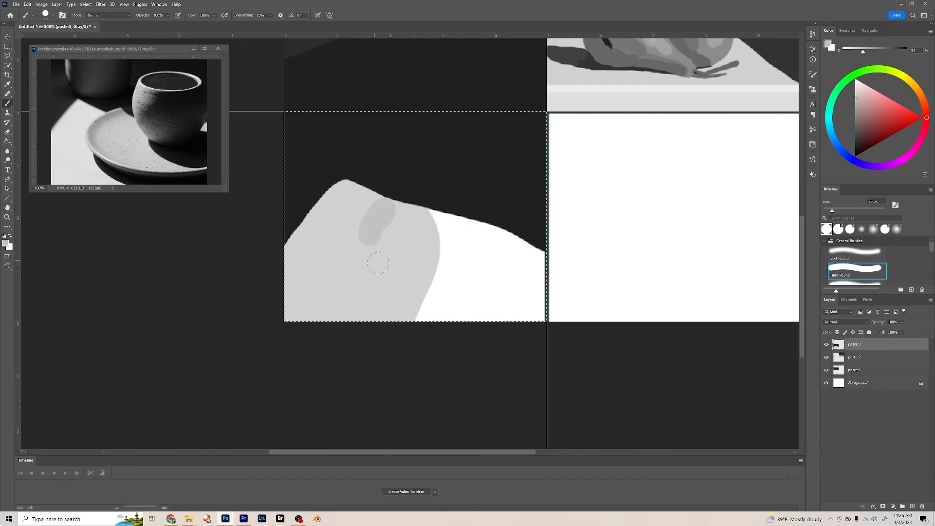
{"action": "mouse_move", "coordinate": [362, 235]}
{"action": "left_mouse_down"}
{"action": "mouse_move", "coordinate": [415, 277]}
{"action": "mouse_move", "coordinate": [397, 255]}
{"action": "mouse_move", "coordinate": [415, 262]}
{"action": "mouse_move", "coordinate": [377, 249]}
{"action": "mouse_move", "coordinate": [407, 269]}
{"action": "mouse_move", "coordinate": [386, 258]}
{"action": "mouse_move", "coordinate": [480, 282]}
{"action": "mouse_move", "coordinate": [414, 271]}
{"action": "mouse_move", "coordinate": [466, 278]}
{"action": "left_mouse_up"}
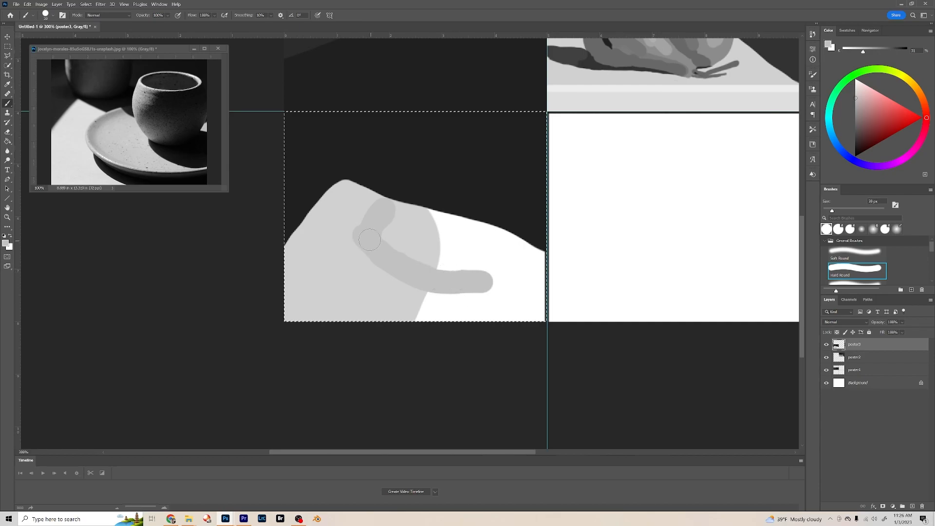
{"action": "mouse_move", "coordinate": [420, 282]}
{"action": "left_mouse_down"}
{"action": "mouse_move", "coordinate": [472, 290]}
{"action": "mouse_move", "coordinate": [545, 273]}
{"action": "mouse_move", "coordinate": [499, 289]}
{"action": "left_mouse_up"}
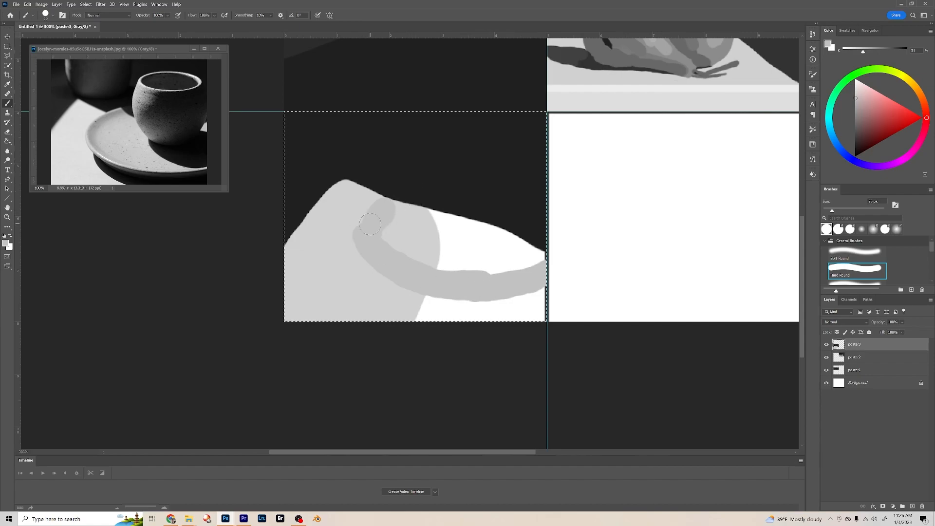
{"action": "mouse_move", "coordinate": [382, 210]}
{"action": "left_mouse_down"}
{"action": "mouse_move", "coordinate": [405, 194]}
{"action": "mouse_move", "coordinate": [426, 216]}
{"action": "left_mouse_up"}
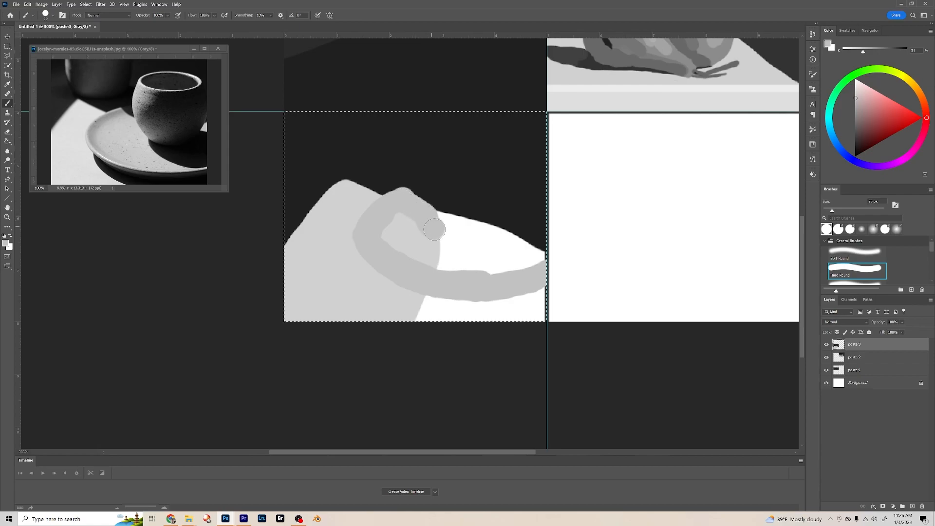
{"action": "mouse_move", "coordinate": [413, 234]}
{"action": "left_mouse_down"}
{"action": "mouse_move", "coordinate": [394, 222]}
{"action": "mouse_move", "coordinate": [392, 248]}
{"action": "mouse_move", "coordinate": [440, 244]}
{"action": "mouse_move", "coordinate": [432, 243]}
{"action": "mouse_move", "coordinate": [438, 282]}
{"action": "mouse_move", "coordinate": [438, 236]}
{"action": "mouse_move", "coordinate": [439, 261]}
{"action": "mouse_move", "coordinate": [460, 285]}
{"action": "mouse_move", "coordinate": [439, 249]}
{"action": "mouse_move", "coordinate": [470, 268]}
{"action": "left_mouse_up"}
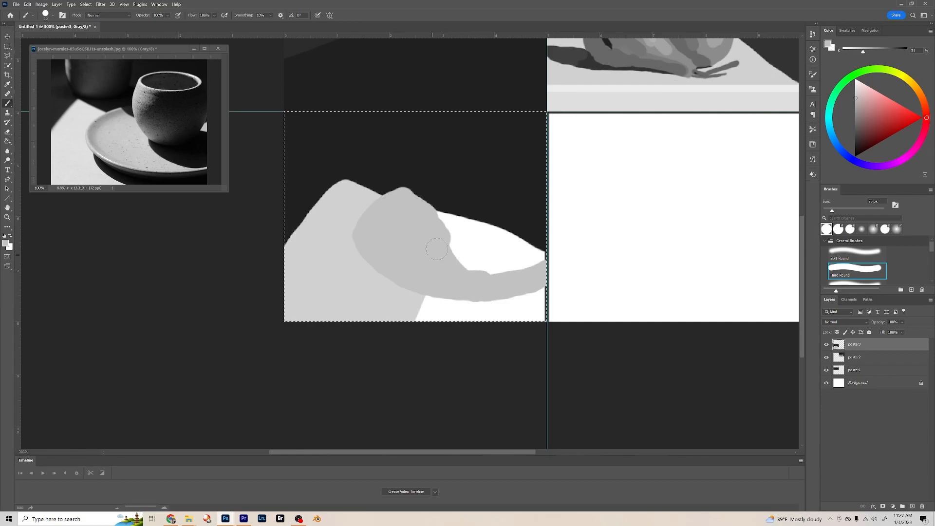
{"action": "left_click_drag", "start_coordinate": [483, 272], "coordinate": [496, 268]}
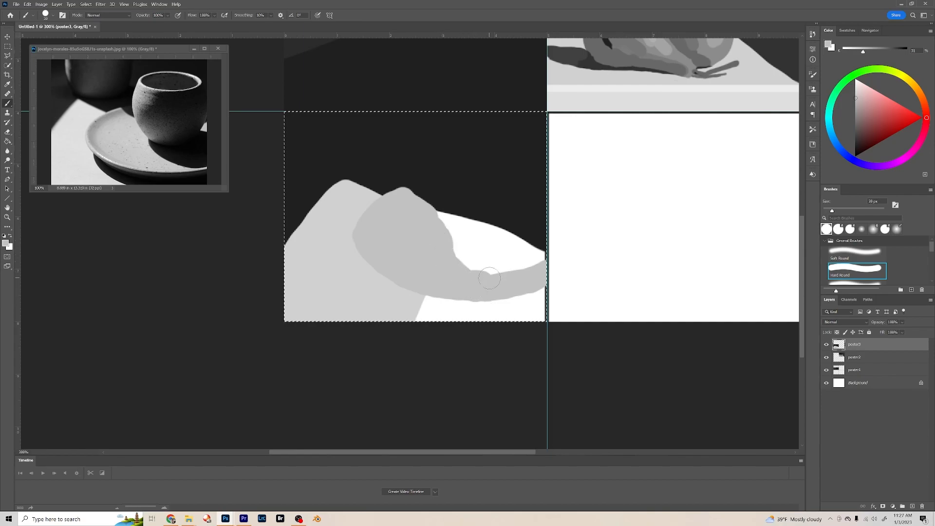
{"action": "left_click", "coordinate": [538, 231]}
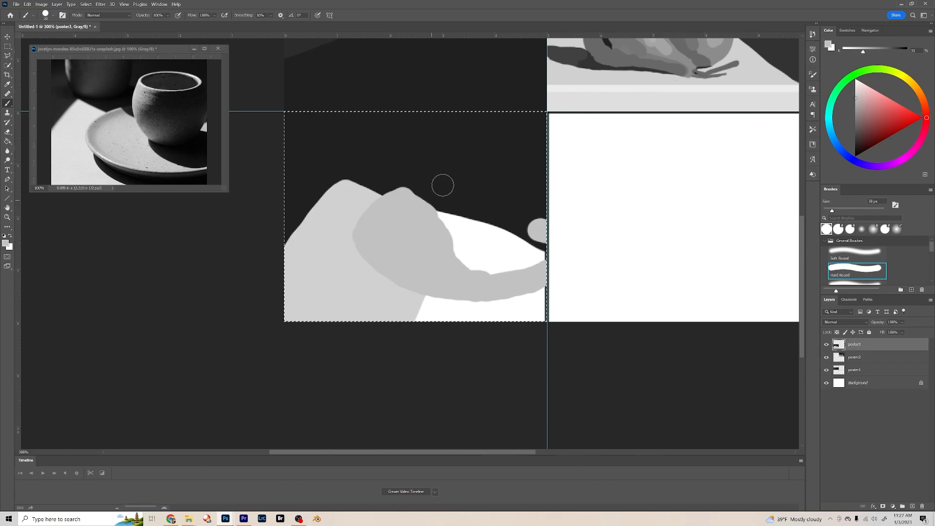
- Sample the dark background tone and paint over the white area above the saucer and the cast shadow curving beneath it
{"action": "key", "text": "alt"}
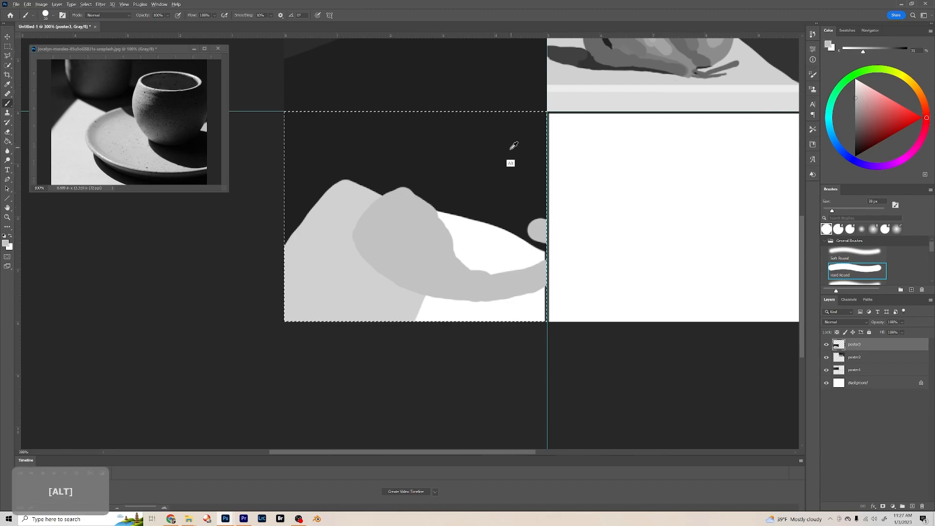
{"action": "left_click", "coordinate": [512, 147], "text": "alt"}
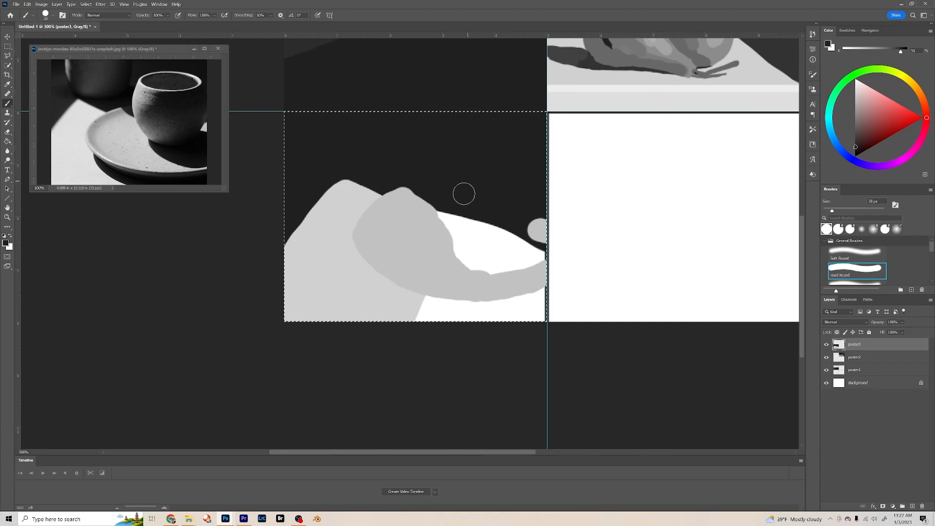
{"action": "left_click_drag", "start_coordinate": [460, 215], "coordinate": [431, 242]}
{"action": "mouse_move", "coordinate": [458, 195]}
{"action": "left_mouse_down"}
{"action": "mouse_move", "coordinate": [495, 197]}
{"action": "mouse_move", "coordinate": [482, 237]}
{"action": "mouse_move", "coordinate": [534, 207]}
{"action": "mouse_move", "coordinate": [488, 250]}
{"action": "mouse_move", "coordinate": [448, 250]}
{"action": "mouse_move", "coordinate": [460, 257]}
{"action": "mouse_move", "coordinate": [499, 247]}
{"action": "mouse_move", "coordinate": [475, 260]}
{"action": "mouse_move", "coordinate": [435, 243]}
{"action": "mouse_move", "coordinate": [505, 281]}
{"action": "mouse_move", "coordinate": [549, 258]}
{"action": "left_mouse_up"}
{"action": "mouse_move", "coordinate": [549, 302]}
{"action": "left_mouse_down"}
{"action": "mouse_move", "coordinate": [464, 324]}
{"action": "mouse_move", "coordinate": [521, 311]}
{"action": "mouse_move", "coordinate": [452, 312]}
{"action": "mouse_move", "coordinate": [430, 301]}
{"action": "mouse_move", "coordinate": [459, 327]}
{"action": "mouse_move", "coordinate": [410, 302]}
{"action": "left_mouse_up"}
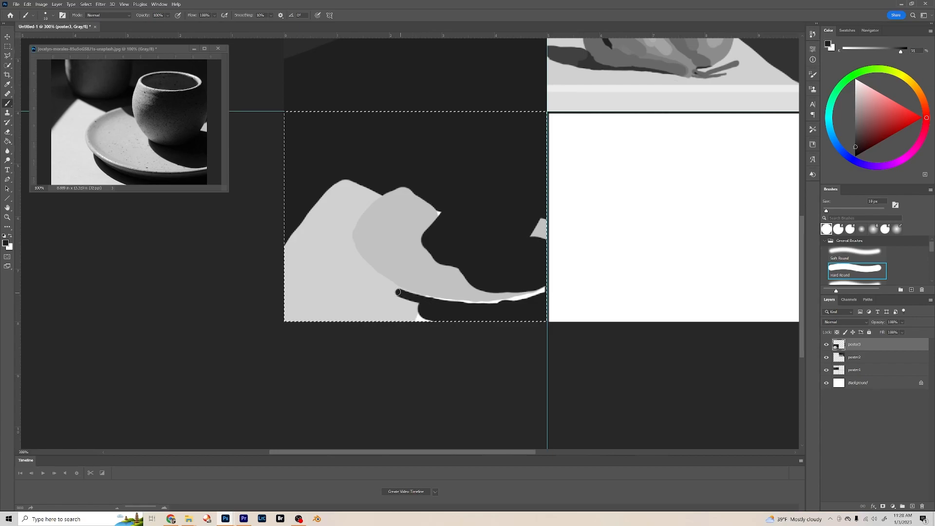
{"action": "mouse_move", "coordinate": [388, 286]}
{"action": "left_mouse_down"}
{"action": "mouse_move", "coordinate": [377, 275]}
{"action": "mouse_move", "coordinate": [421, 311]}
{"action": "left_mouse_up"}
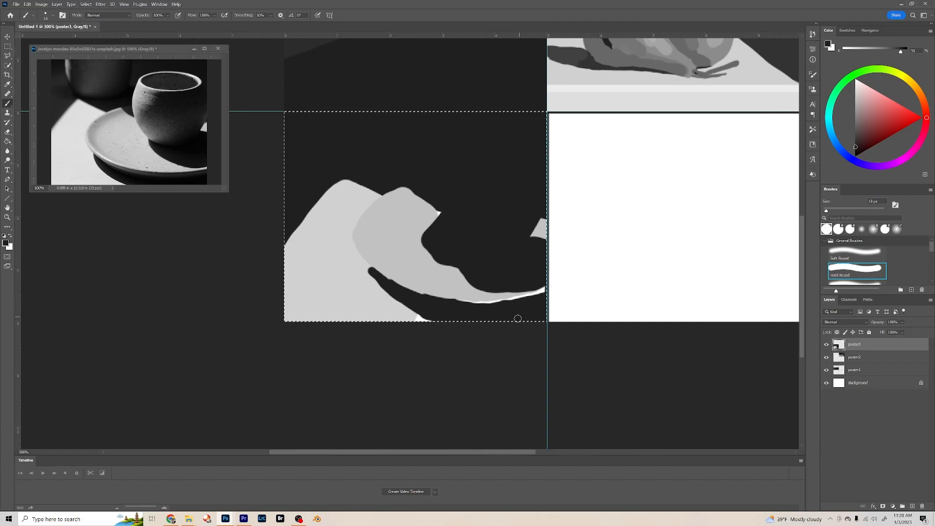
- Enlarge the brush, choose a mid-light gray darker than the saucer, and paint the lit left side of the cup
{"action": "key", "text": "bracketright"}
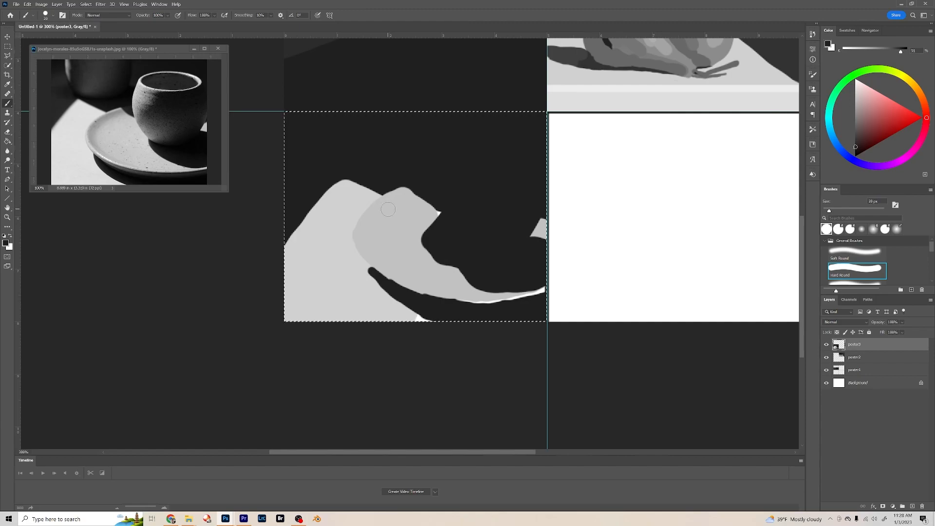
{"action": "key", "text": "bracketright"}
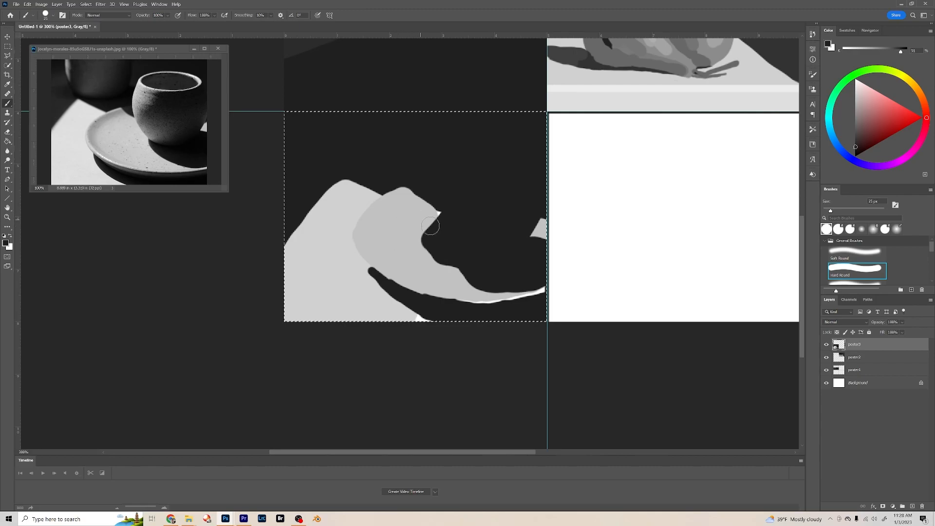
{"action": "left_click", "coordinate": [413, 220], "text": "alt"}
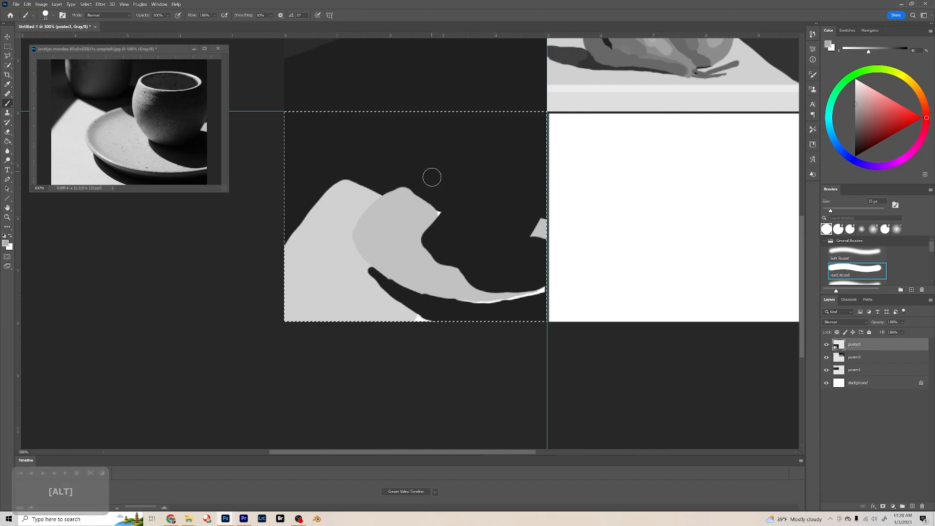
{"action": "mouse_move", "coordinate": [432, 170]}
{"action": "left_mouse_down"}
{"action": "mouse_move", "coordinate": [430, 207]}
{"action": "mouse_move", "coordinate": [436, 163]}
{"action": "mouse_move", "coordinate": [444, 175]}
{"action": "mouse_move", "coordinate": [434, 183]}
{"action": "mouse_move", "coordinate": [432, 169]}
{"action": "mouse_move", "coordinate": [429, 225]}
{"action": "left_mouse_up"}
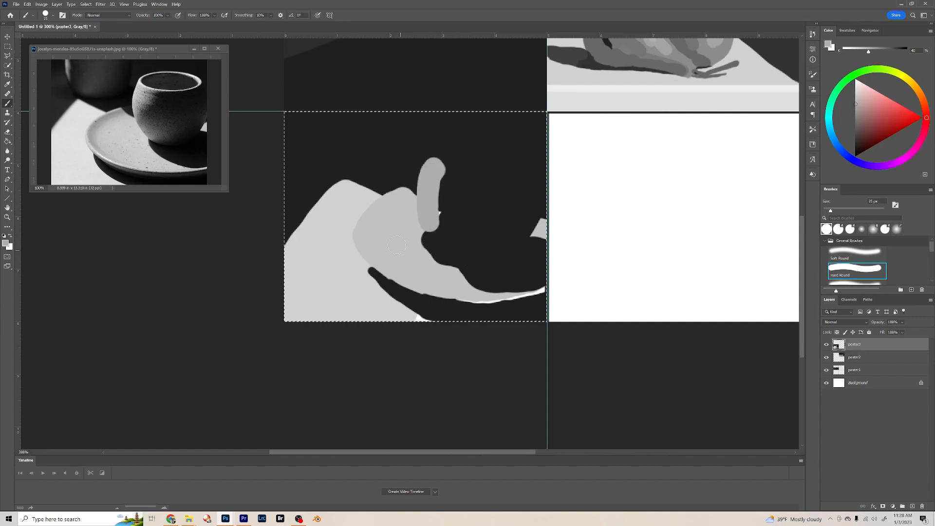
- Extend the saucer's light gray toward the cup's base, then resample the cup's gray and widen its lit side at the rim
{"action": "left_click", "coordinate": [409, 222], "text": "alt"}
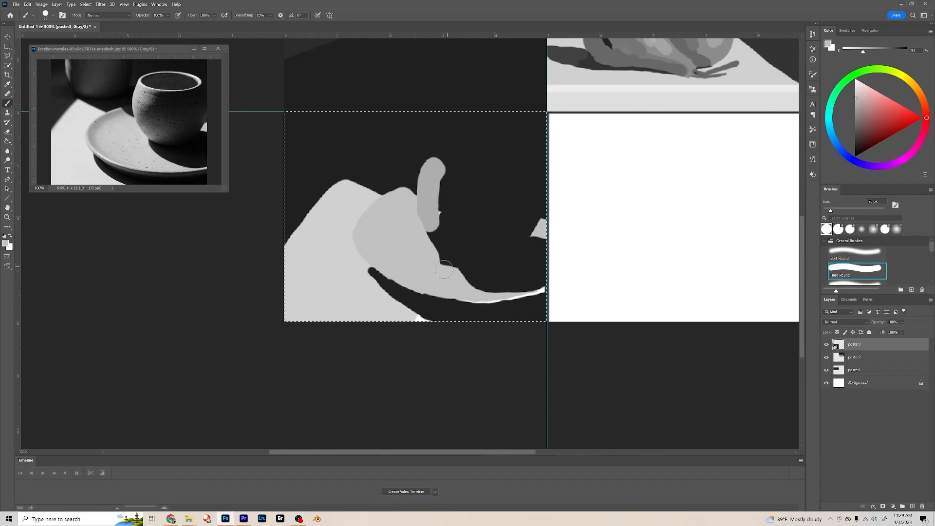
{"action": "left_click", "coordinate": [479, 268], "text": "alt"}
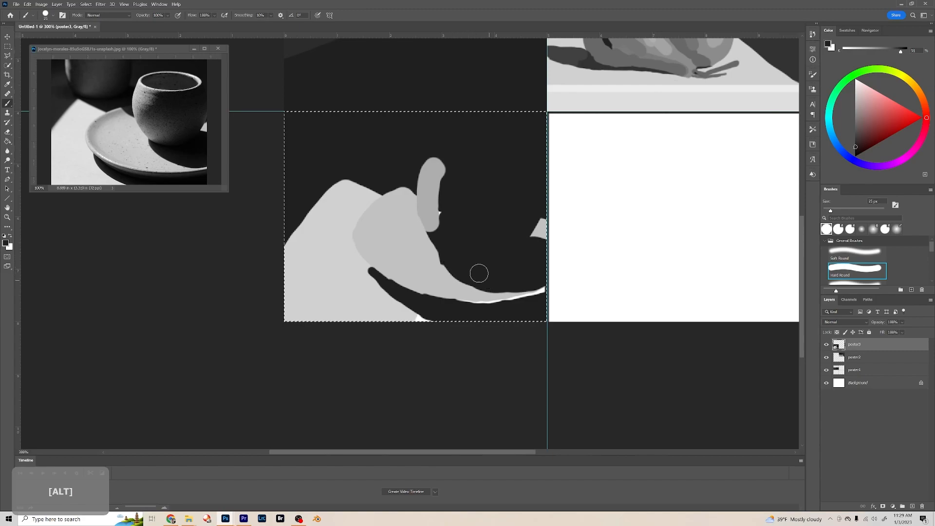
{"action": "left_click", "coordinate": [436, 171], "text": "alt"}
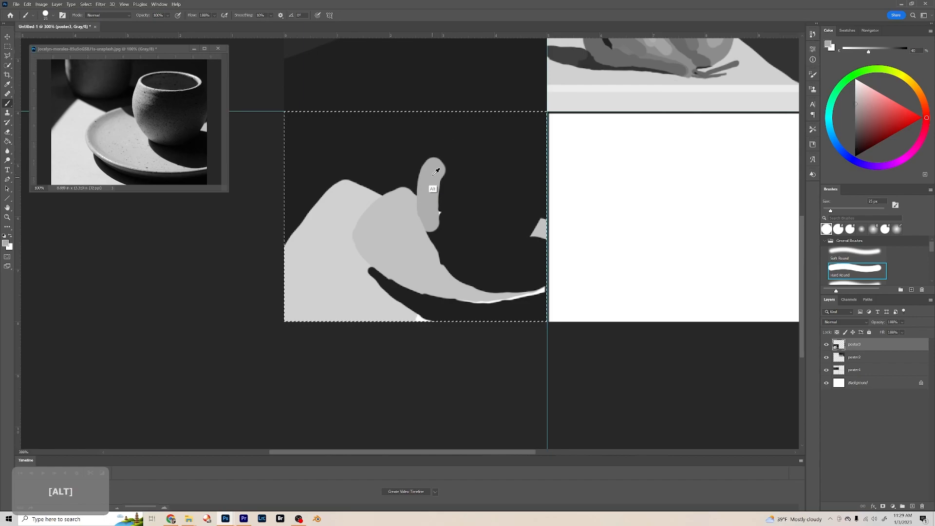
{"action": "left_click_drag", "start_coordinate": [450, 169], "coordinate": [433, 201]}
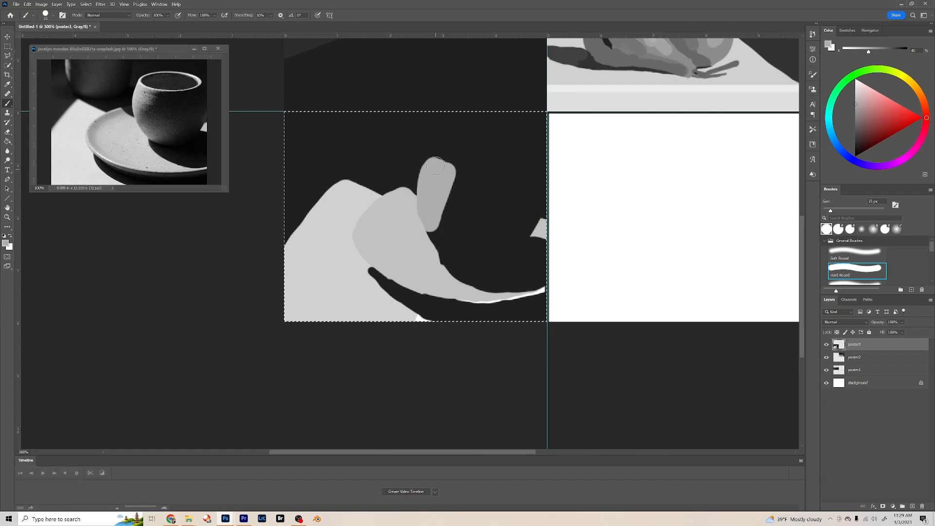
- Block in the background vessel above the table with a slightly lighter dark gray, then add a lighter patch through its middle
{"action": "left_click", "coordinate": [100, 61]}
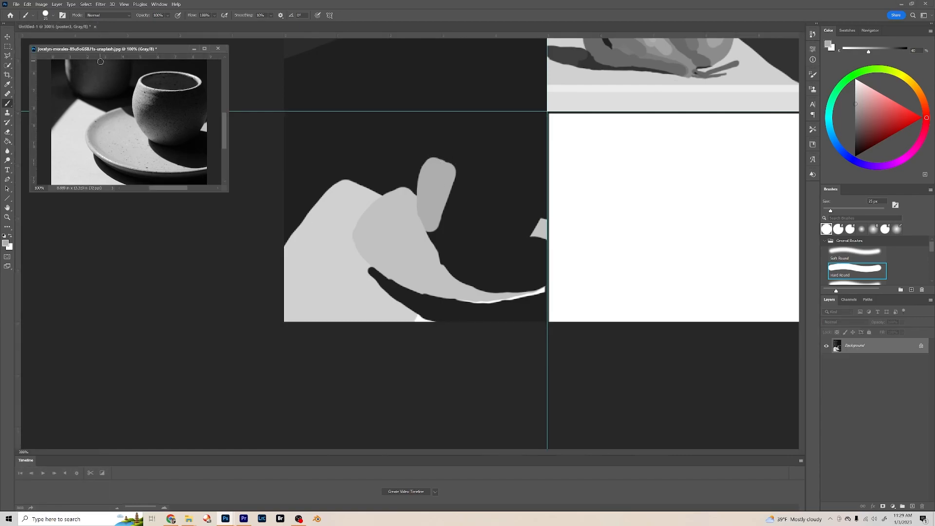
{"action": "left_click", "coordinate": [67, 27]}
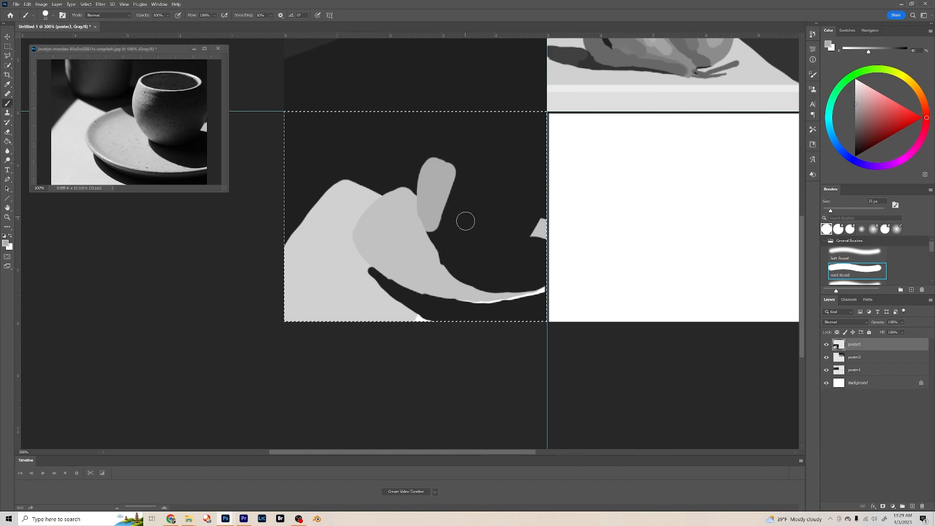
{"action": "left_click", "coordinate": [475, 201], "text": "alt"}
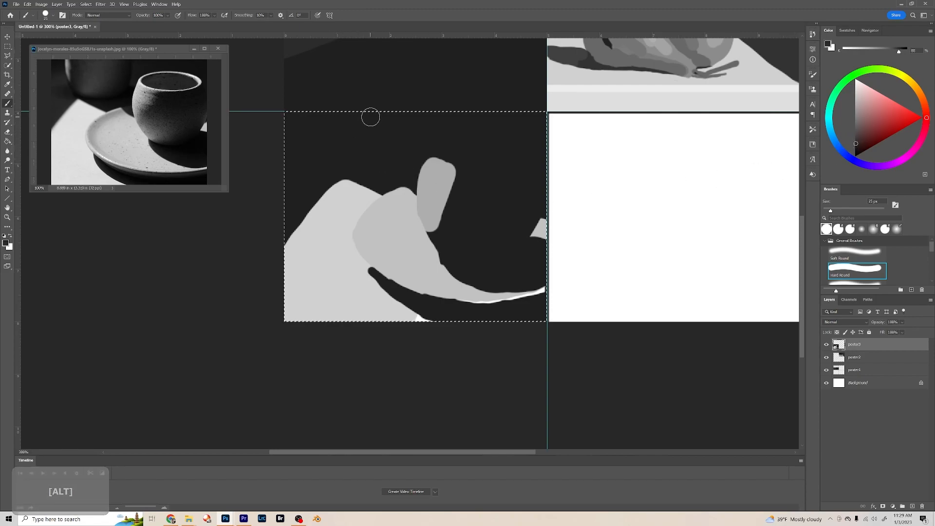
{"action": "mouse_move", "coordinate": [363, 162]}
{"action": "left_mouse_down"}
{"action": "mouse_move", "coordinate": [383, 162]}
{"action": "mouse_move", "coordinate": [360, 155]}
{"action": "mouse_move", "coordinate": [390, 133]}
{"action": "mouse_move", "coordinate": [352, 124]}
{"action": "mouse_move", "coordinate": [357, 115]}
{"action": "mouse_move", "coordinate": [390, 119]}
{"action": "mouse_move", "coordinate": [399, 143]}
{"action": "mouse_move", "coordinate": [402, 113]}
{"action": "mouse_move", "coordinate": [356, 138]}
{"action": "mouse_move", "coordinate": [352, 131]}
{"action": "mouse_move", "coordinate": [351, 147]}
{"action": "mouse_move", "coordinate": [402, 112]}
{"action": "mouse_move", "coordinate": [392, 149]}
{"action": "mouse_move", "coordinate": [406, 77]}
{"action": "mouse_move", "coordinate": [381, 170]}
{"action": "left_mouse_up"}
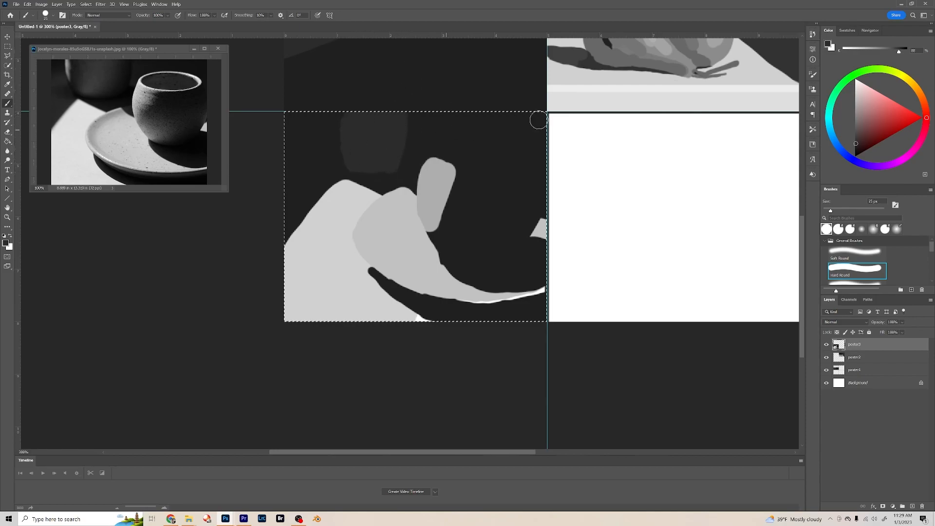
{"action": "left_click_drag", "start_coordinate": [839, 141], "coordinate": [855, 140]}
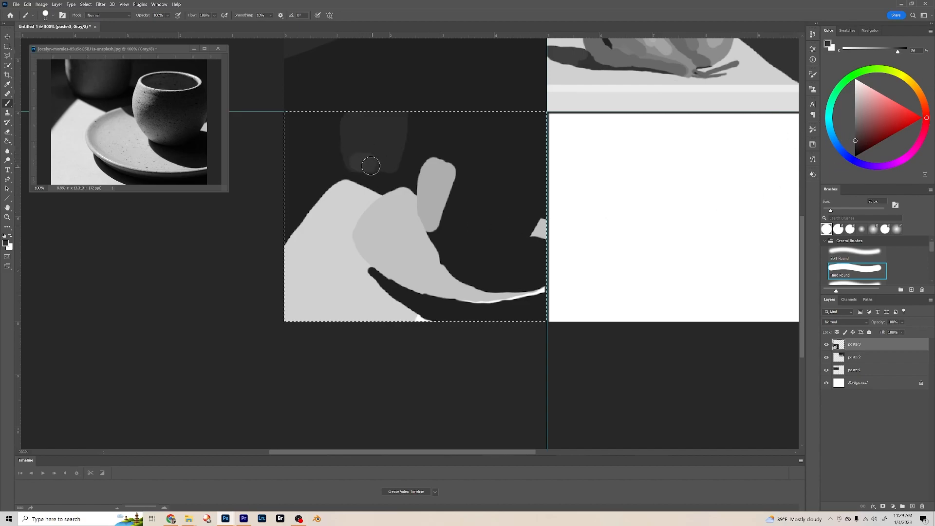
{"action": "mouse_move", "coordinate": [361, 152]}
{"action": "left_mouse_down"}
{"action": "mouse_move", "coordinate": [387, 122]}
{"action": "mouse_move", "coordinate": [372, 157]}
{"action": "mouse_move", "coordinate": [385, 102]}
{"action": "left_mouse_up"}
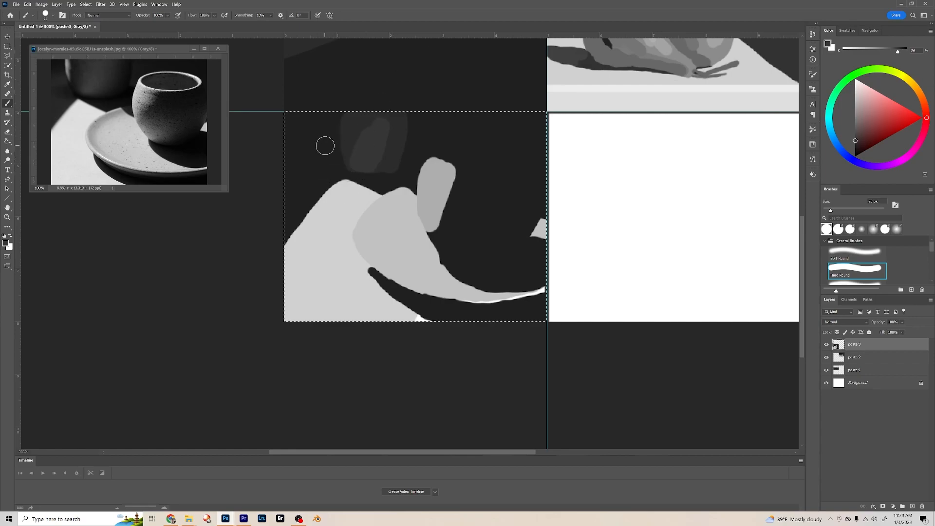
- Pick a 75% gray, reduce the brush to 7 px, and paint a thin curved highlight left of the background vessel's patch
{"action": "left_click", "coordinate": [855, 130]}
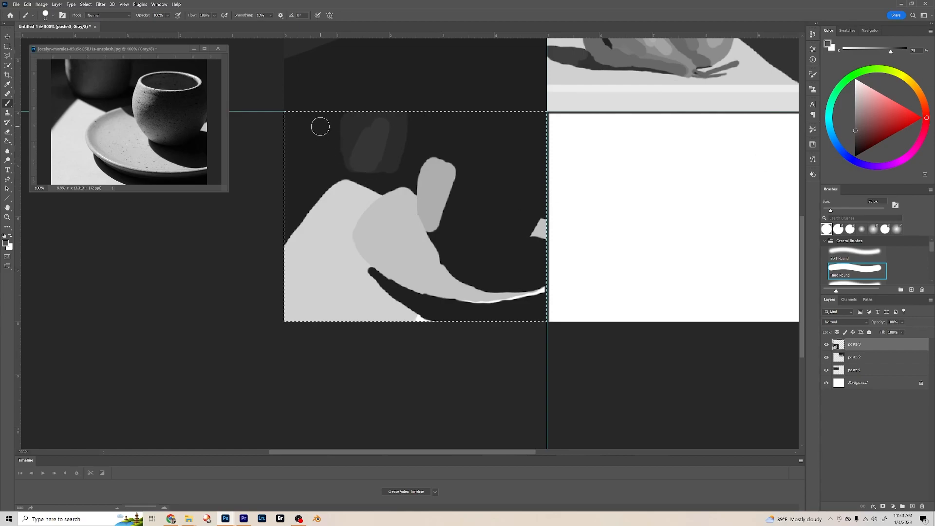
{"action": "key", "text": "bracketleft"}
{"action": "left_click_drag", "start_coordinate": [323, 111], "coordinate": [322, 133]}
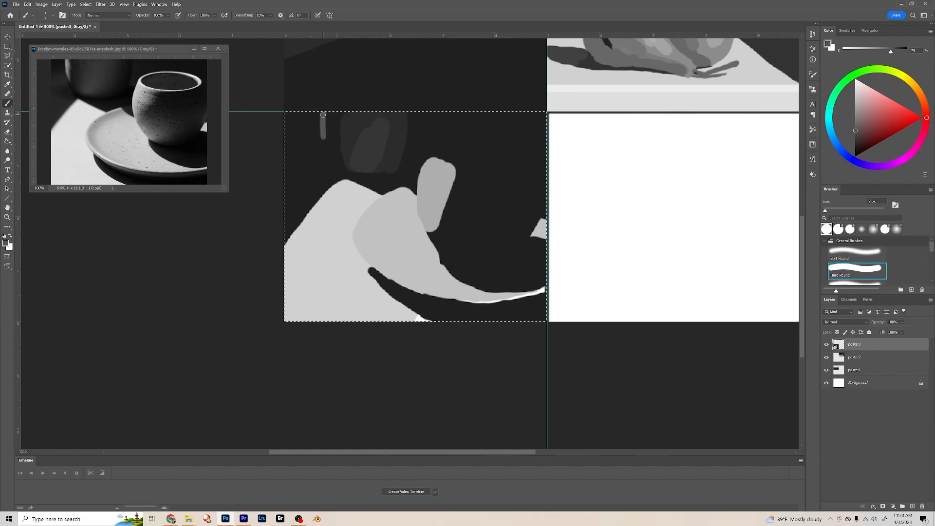
{"action": "left_click_drag", "start_coordinate": [322, 114], "coordinate": [325, 137]}
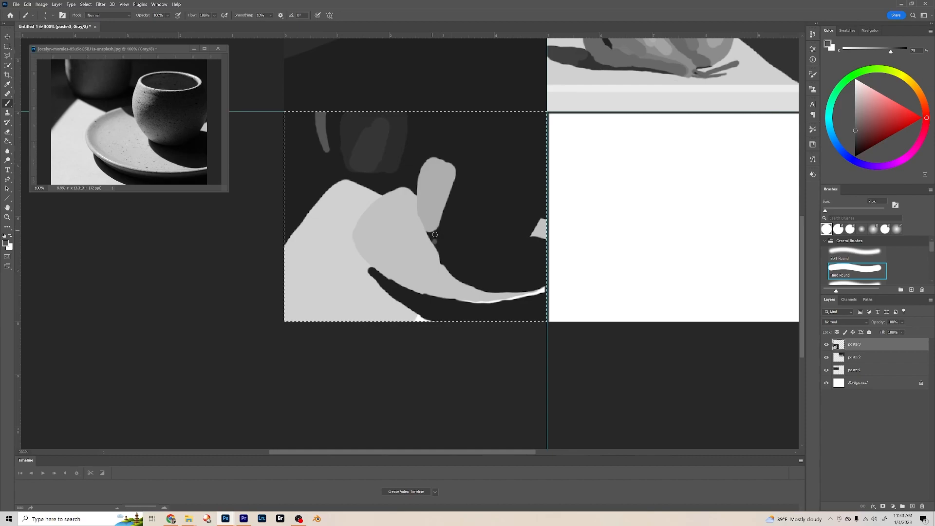
- Paint the shadow area at the cup's lower left in dark gray, covering it with a darker gray and a larger brush
{"action": "mouse_move", "coordinate": [432, 238]}
{"action": "left_mouse_down"}
{"action": "mouse_move", "coordinate": [448, 251]}
{"action": "mouse_move", "coordinate": [448, 227]}
{"action": "left_mouse_up"}
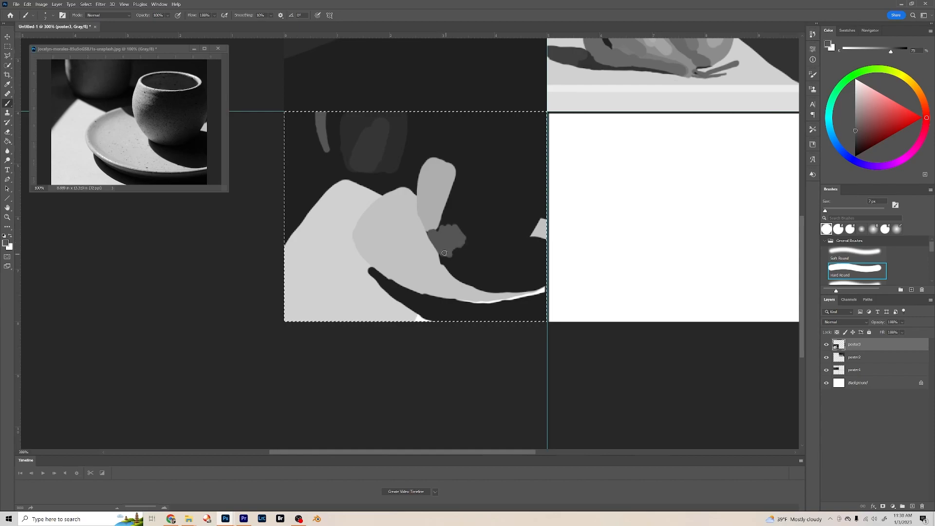
{"action": "left_click", "coordinate": [856, 138]}
{"action": "left_click", "coordinate": [856, 138]}
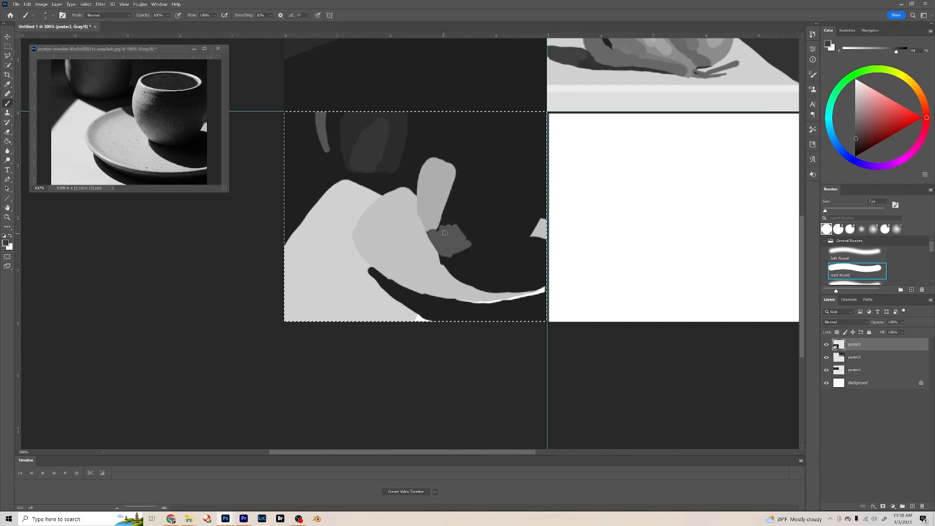
{"action": "key", "text": "bracketright"}
{"action": "key", "text": "bracketright"}
{"action": "key", "text": "bracketright"}
{"action": "key", "text": "bracketright"}
{"action": "key", "text": "bracketright"}
{"action": "key", "text": "bracketright"}
{"action": "key", "text": "bracketright"}
{"action": "key", "text": "bracketright"}
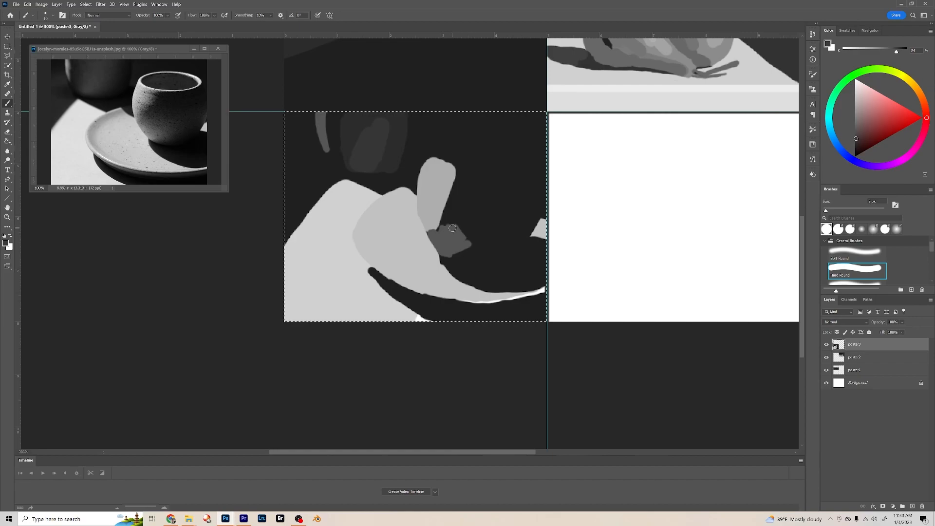
{"action": "left_click_drag", "start_coordinate": [445, 241], "coordinate": [448, 236]}
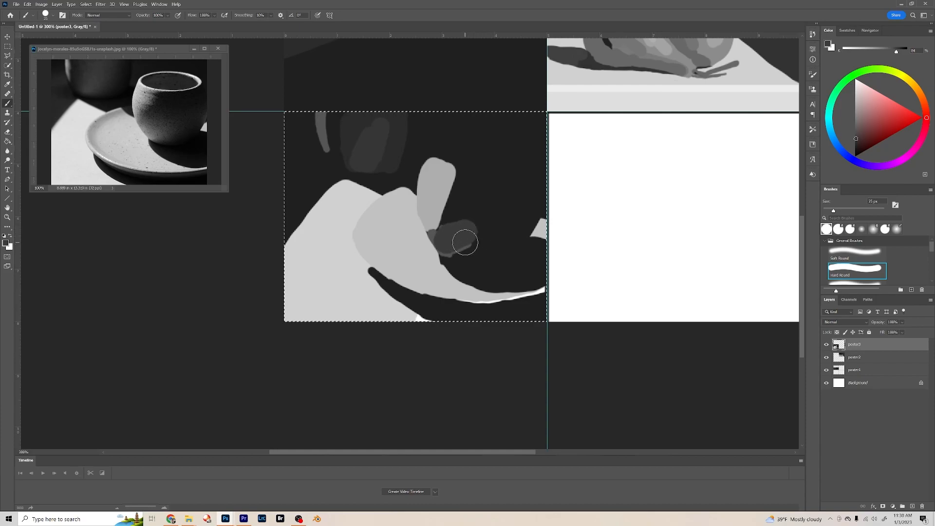
{"action": "mouse_move", "coordinate": [451, 244]}
{"action": "left_mouse_down"}
{"action": "mouse_move", "coordinate": [479, 217]}
{"action": "mouse_move", "coordinate": [443, 239]}
{"action": "left_mouse_up"}
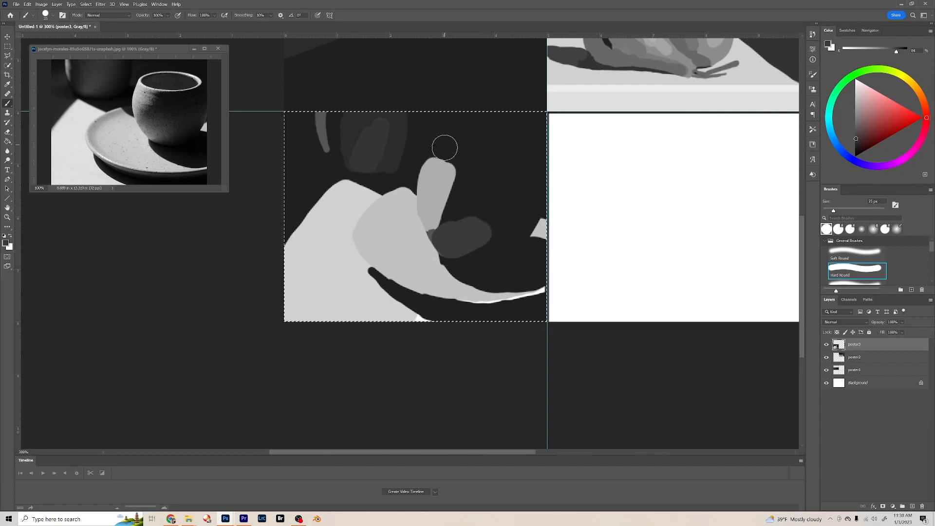
- Reduce the brush size and paint the cup's opening as a wide dark gray ellipse above its lit side
{"action": "key", "text": "bracketleft"}
{"action": "key", "text": "bracketleft"}
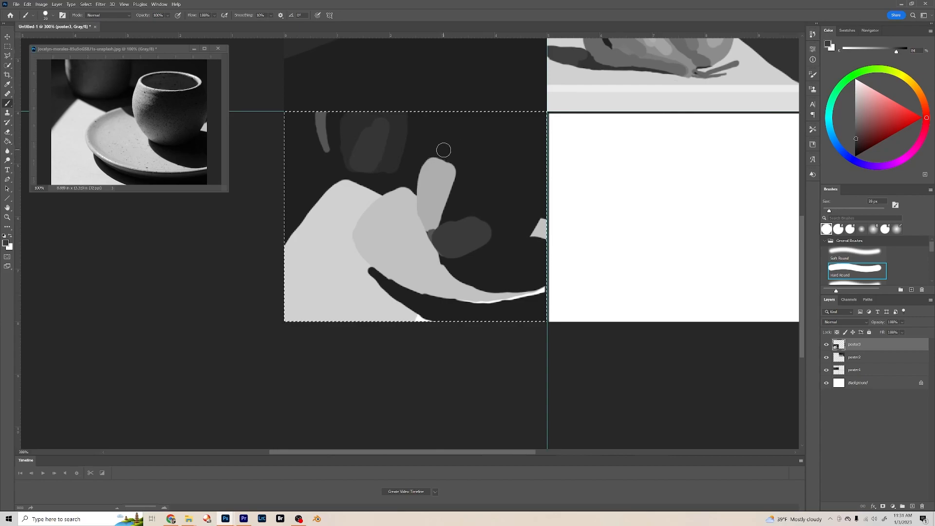
{"action": "left_click", "coordinate": [440, 155]}
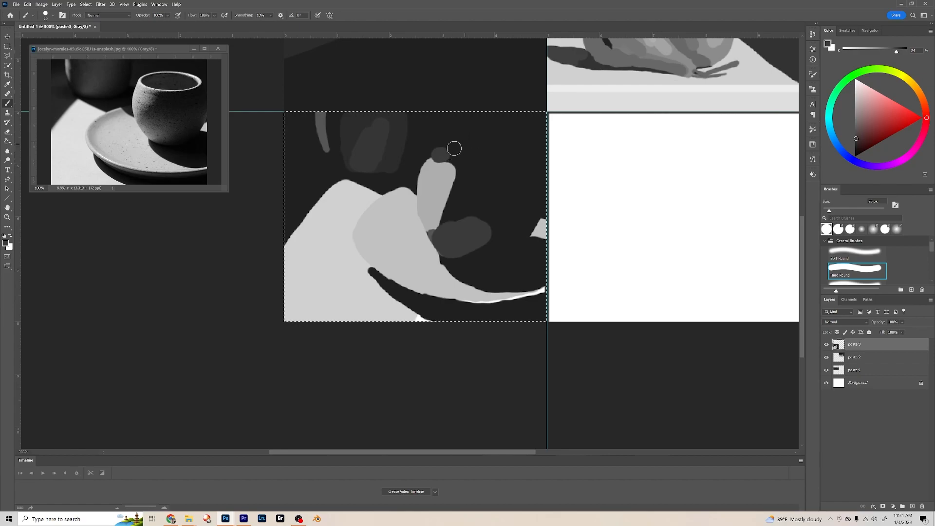
{"action": "mouse_move", "coordinate": [464, 147]}
{"action": "left_mouse_down"}
{"action": "mouse_move", "coordinate": [516, 155]}
{"action": "mouse_move", "coordinate": [484, 160]}
{"action": "left_mouse_up"}
{"action": "mouse_move", "coordinate": [465, 160]}
{"action": "left_mouse_down"}
{"action": "mouse_move", "coordinate": [441, 157]}
{"action": "mouse_move", "coordinate": [500, 158]}
{"action": "left_mouse_up"}
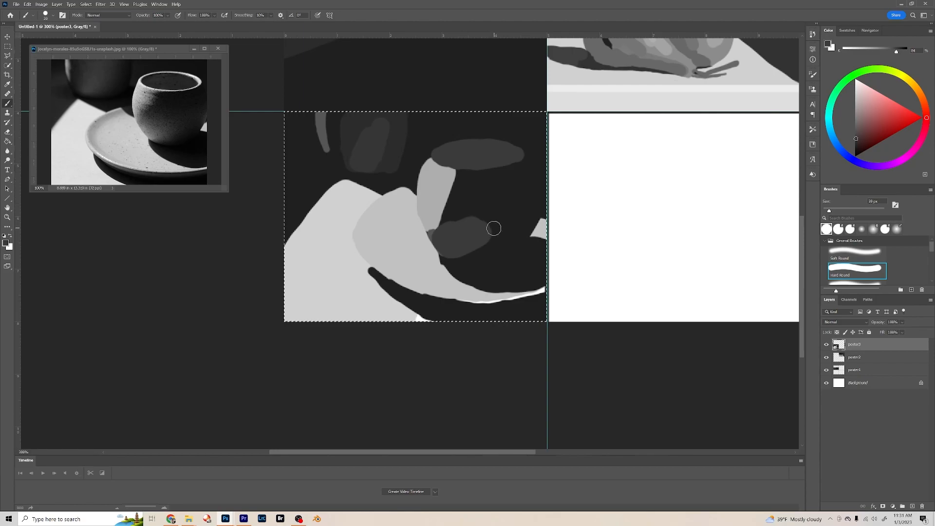
- Pick a near-black gray and brush faint tonal strokes on the cup's right edge and across its shadowed center
{"action": "left_click", "coordinate": [476, 248], "text": "alt"}
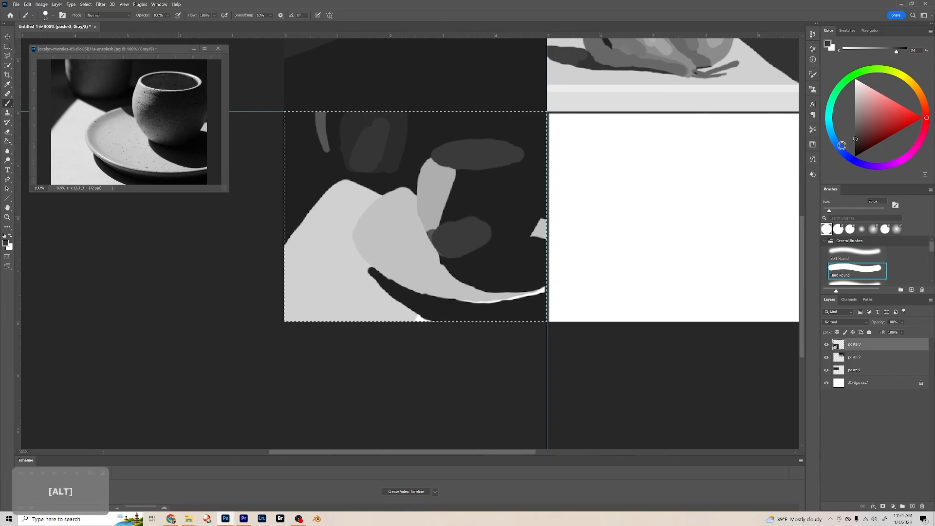
{"action": "left_click", "coordinate": [497, 233], "text": "alt"}
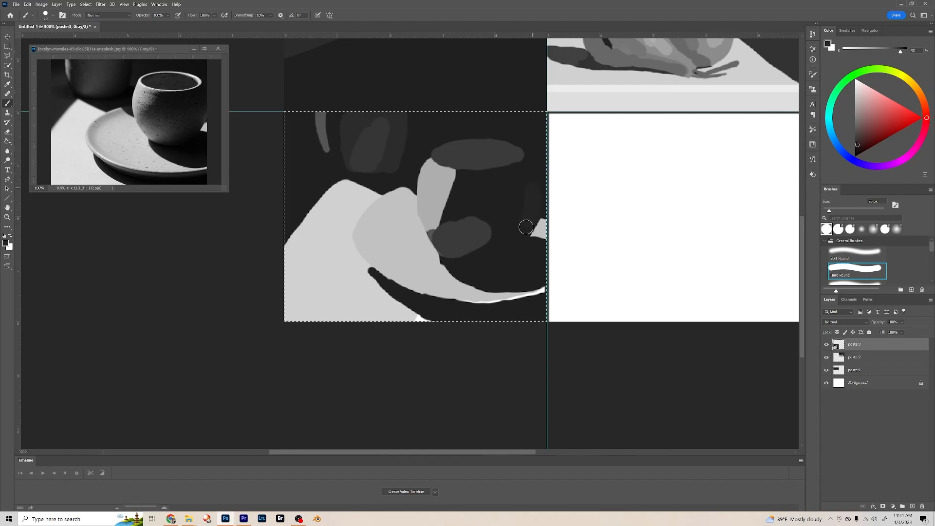
{"action": "mouse_move", "coordinate": [490, 214]}
{"action": "left_mouse_down"}
{"action": "mouse_move", "coordinate": [482, 253]}
{"action": "mouse_move", "coordinate": [489, 215]}
{"action": "mouse_move", "coordinate": [464, 250]}
{"action": "mouse_move", "coordinate": [476, 217]}
{"action": "left_mouse_up"}
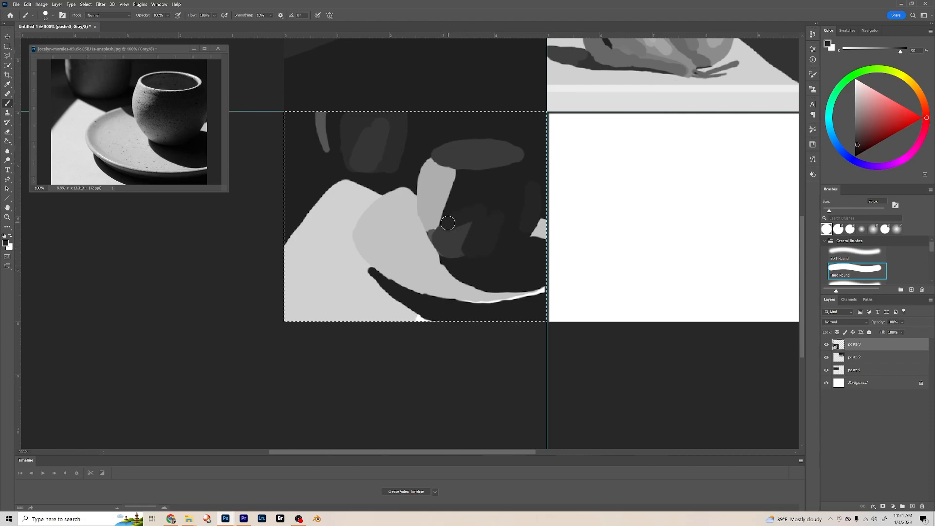
- Sample the dark gray of the cup's lower shadow and extend it upward along the lit side toward the rim
{"action": "mouse_move", "coordinate": [460, 231]}
{"action": "left_mouse_down"}
{"action": "mouse_move", "coordinate": [449, 246]}
{"action": "mouse_move", "coordinate": [438, 217]}
{"action": "left_mouse_up"}
{"action": "left_click", "coordinate": [449, 246], "text": "alt"}
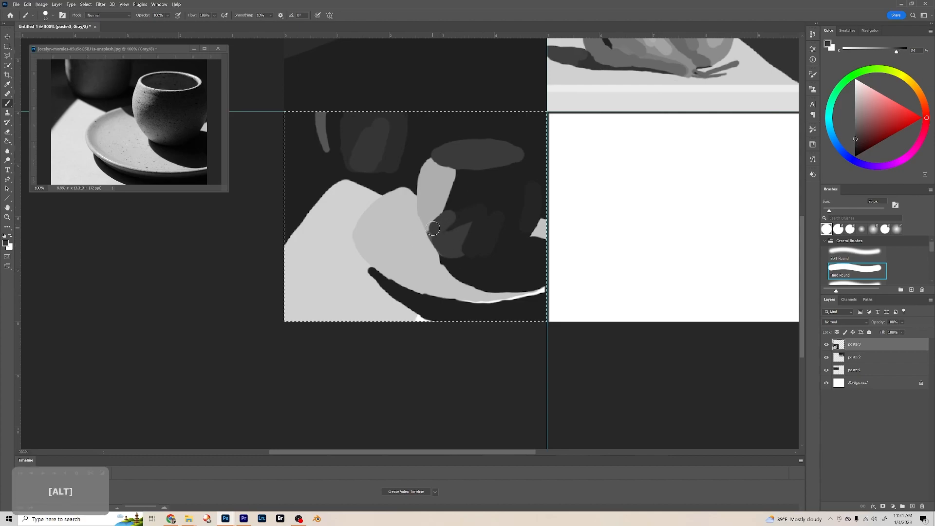
{"action": "left_click_drag", "start_coordinate": [438, 214], "coordinate": [455, 200]}
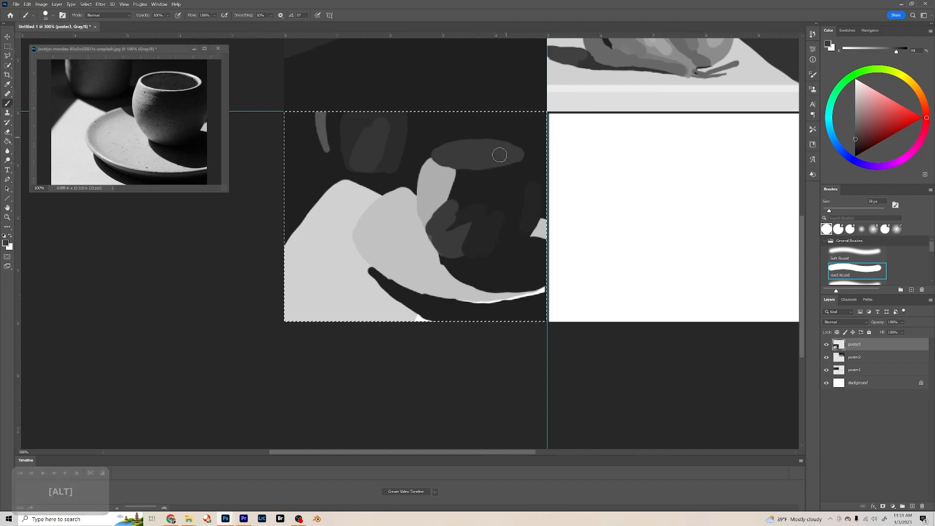
{"action": "left_click_drag", "start_coordinate": [432, 222], "coordinate": [466, 175]}
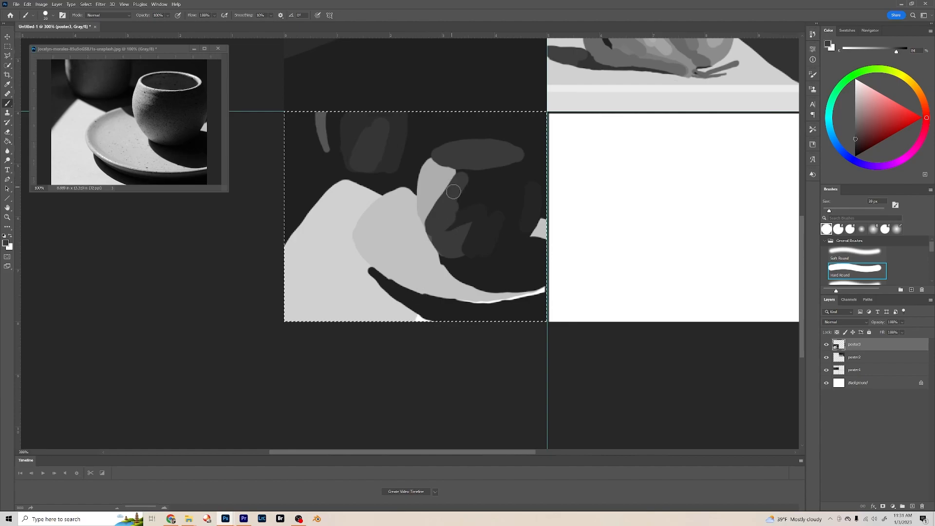
- Paint successively lighter dark-to-mid gray strokes where the cup's lit side meets its shadow
{"action": "left_click_drag", "start_coordinate": [855, 139], "coordinate": [842, 156]}
{"action": "mouse_move", "coordinate": [456, 179]}
{"action": "left_mouse_down"}
{"action": "mouse_move", "coordinate": [431, 222]}
{"action": "mouse_move", "coordinate": [456, 187]}
{"action": "mouse_move", "coordinate": [435, 203]}
{"action": "mouse_move", "coordinate": [447, 189]}
{"action": "left_mouse_up"}
{"action": "left_click", "coordinate": [849, 125]}
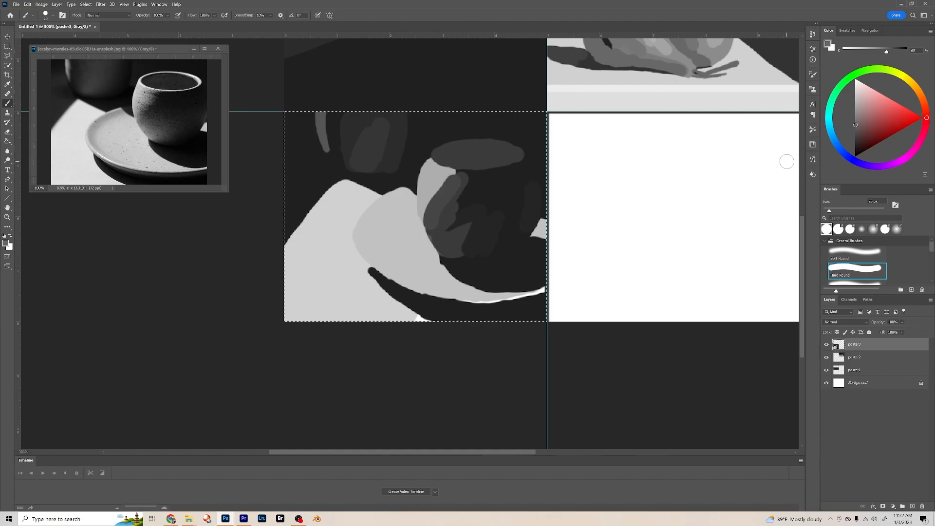
{"action": "left_click_drag", "start_coordinate": [448, 179], "coordinate": [428, 218]}
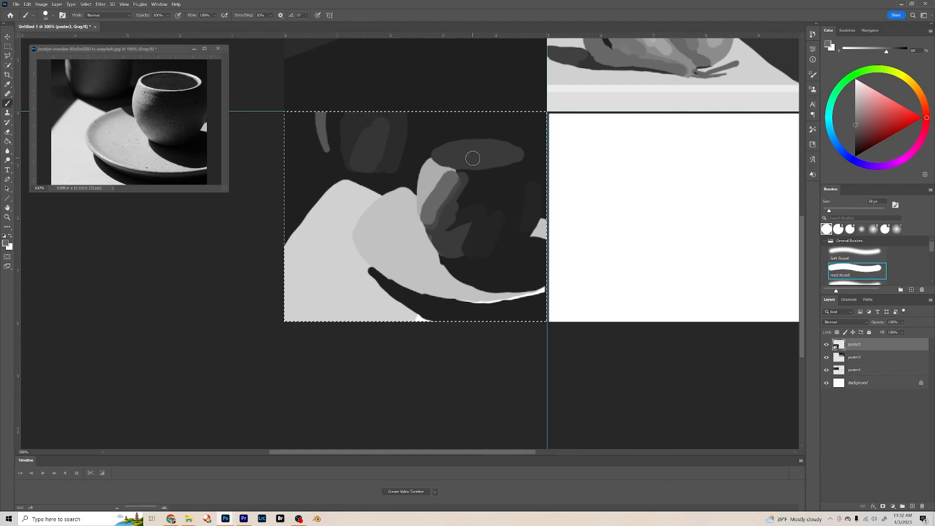
- Use a smaller brush to layer lighter grays into the cup's lit side, and retouch its lower shadow with sampled darker gray
{"action": "left_click", "coordinate": [856, 120]}
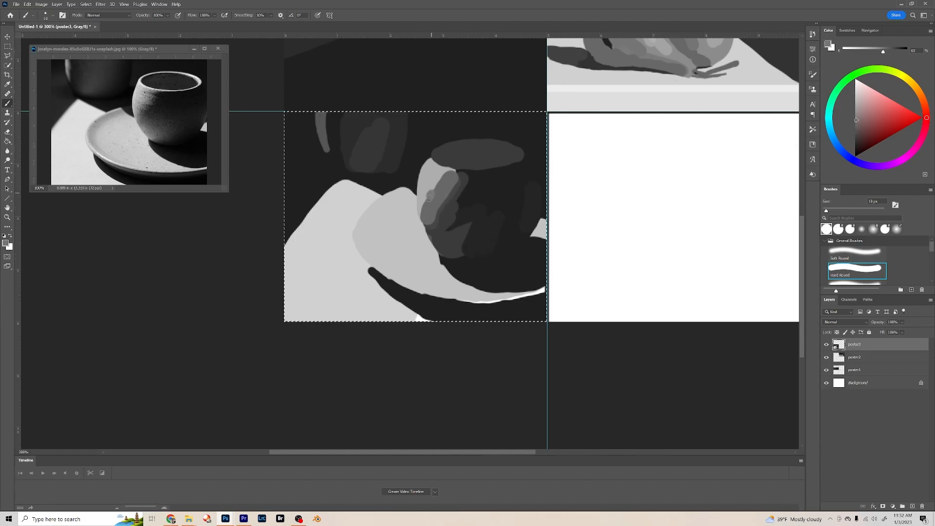
{"action": "left_click", "coordinate": [856, 114]}
{"action": "left_click", "coordinate": [858, 107]}
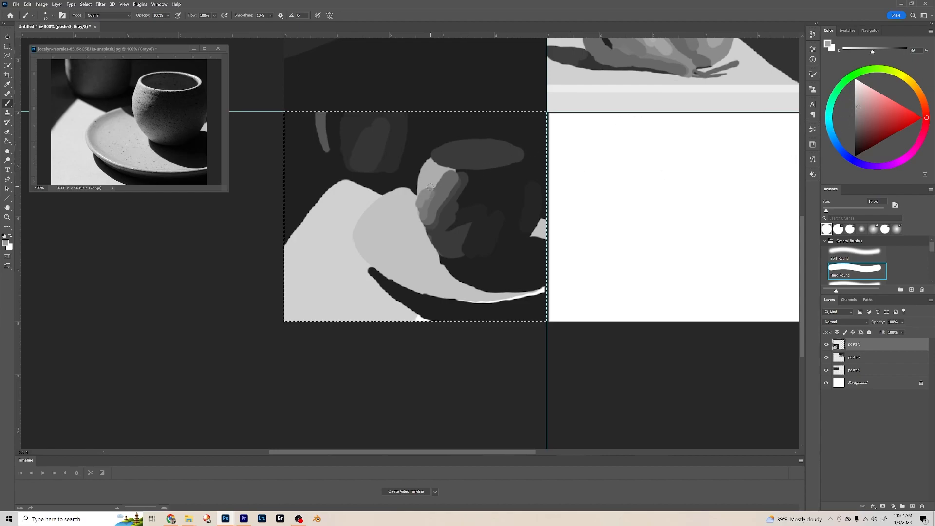
{"action": "left_click_drag", "start_coordinate": [433, 185], "coordinate": [427, 196]}
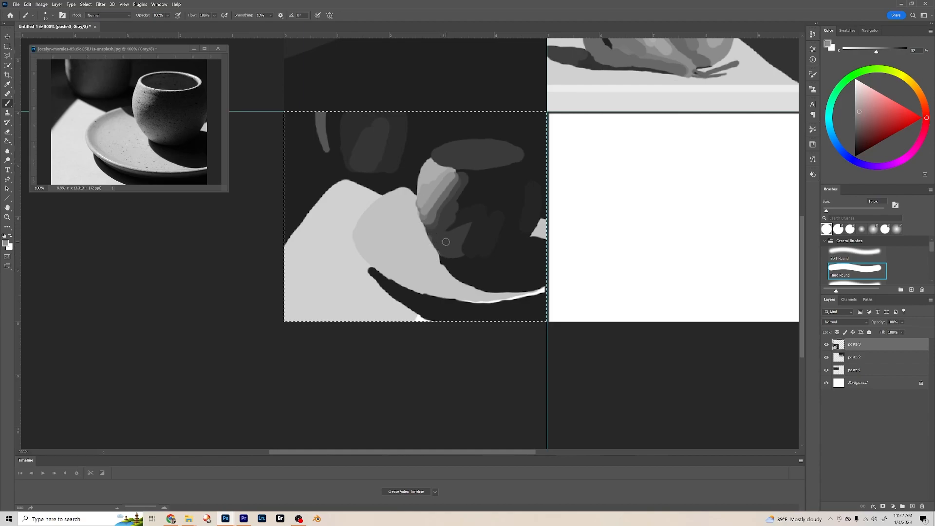
{"action": "left_click", "coordinate": [478, 240], "text": "alt"}
{"action": "left_click", "coordinate": [411, 254], "text": "alt"}
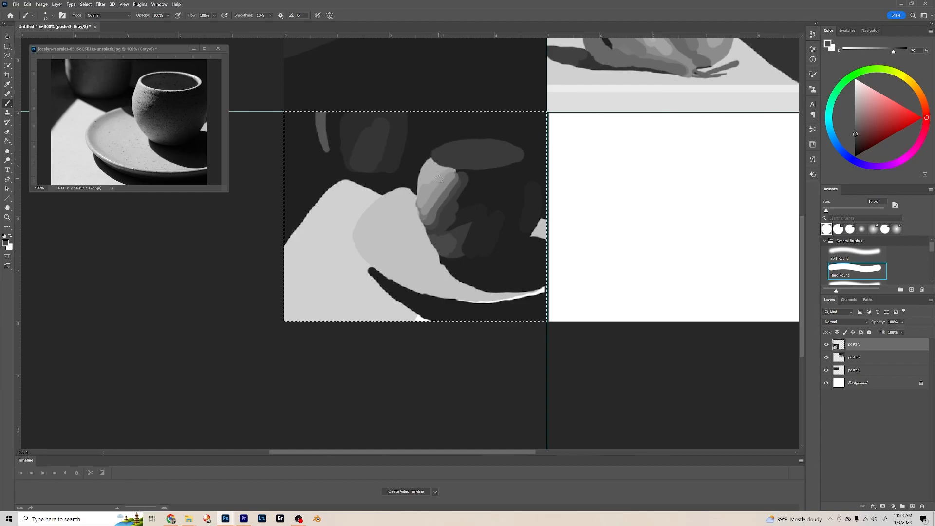
- Prepare a 7 px brush for the cup's rim using a gray sampled from the lit side and 100% smoothing
{"action": "left_click", "coordinate": [444, 192], "text": "alt"}
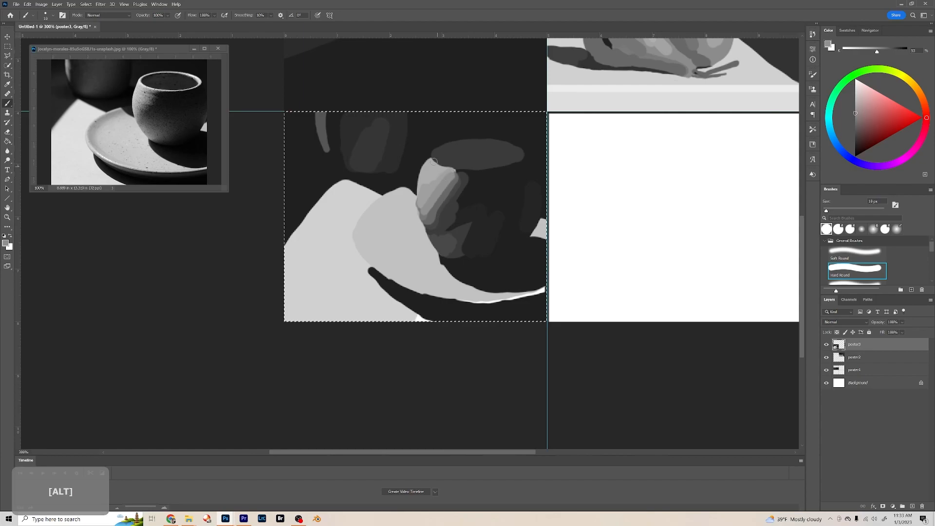
{"action": "key", "text": "bracketleft"}
{"action": "key", "text": "bracketleft"}
{"action": "key", "text": "bracketleft"}
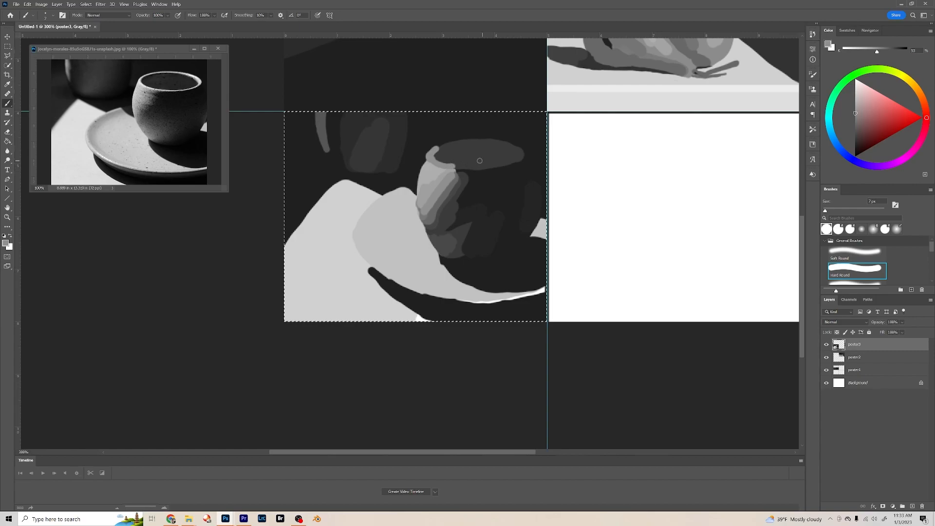
{"action": "mouse_move", "coordinate": [454, 167]}
{"action": "left_mouse_down"}
{"action": "mouse_move", "coordinate": [494, 168]}
{"action": "mouse_move", "coordinate": [523, 151]}
{"action": "mouse_move", "coordinate": [493, 138]}
{"action": "mouse_move", "coordinate": [430, 152]}
{"action": "left_mouse_up"}
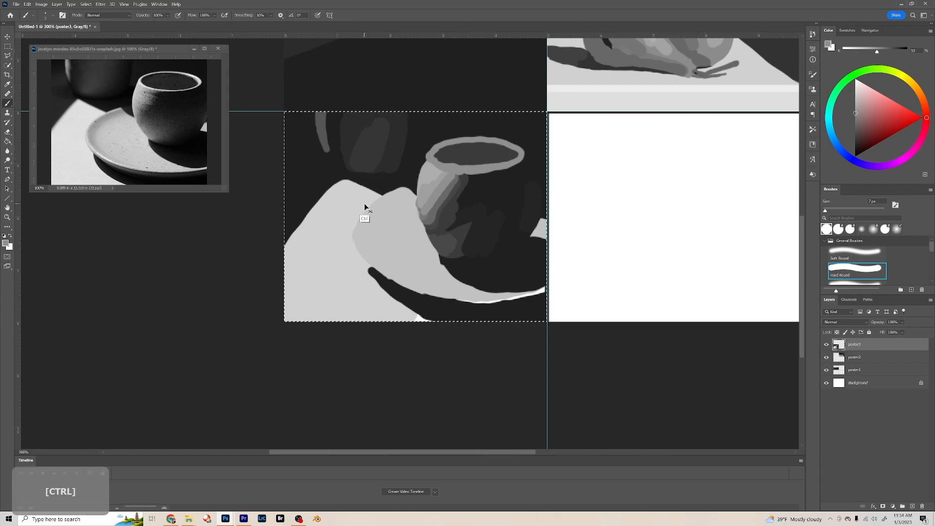
{"action": "key", "text": "ctrl+z"}
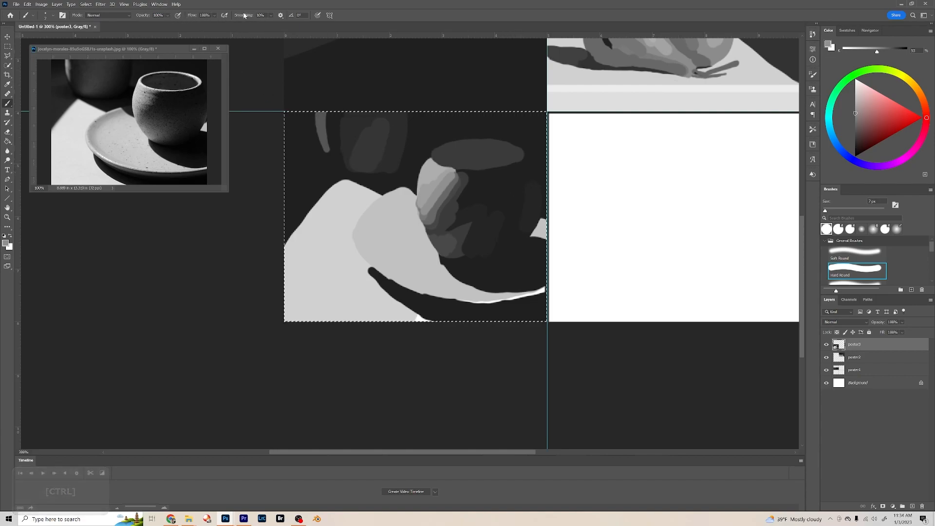
{"action": "left_click", "coordinate": [270, 15]}
{"action": "left_click_drag", "start_coordinate": [274, 25], "coordinate": [304, 24]}
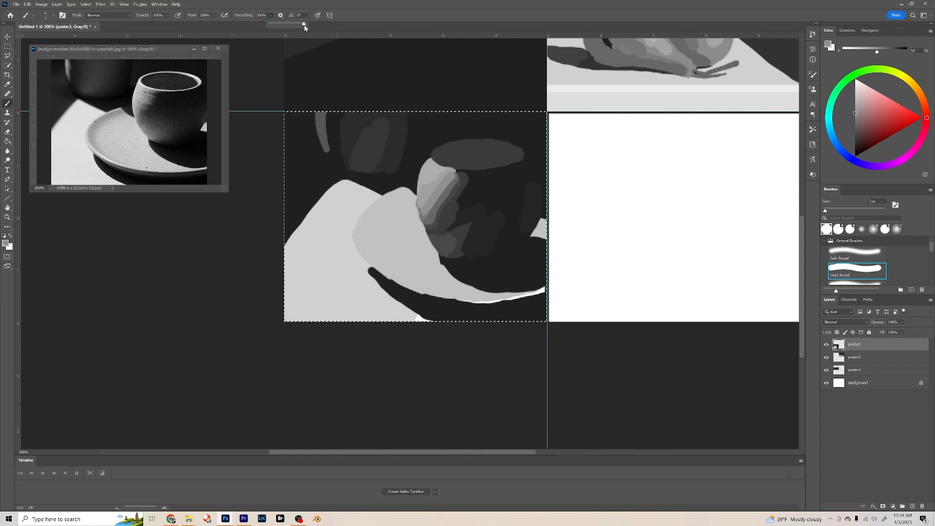
{"action": "left_click", "coordinate": [431, 155]}
{"action": "mouse_move", "coordinate": [429, 154]}
{"action": "left_mouse_down"}
{"action": "mouse_move", "coordinate": [468, 136]}
{"action": "mouse_move", "coordinate": [528, 153]}
{"action": "mouse_move", "coordinate": [522, 164]}
{"action": "mouse_move", "coordinate": [465, 174]}
{"action": "left_mouse_up"}
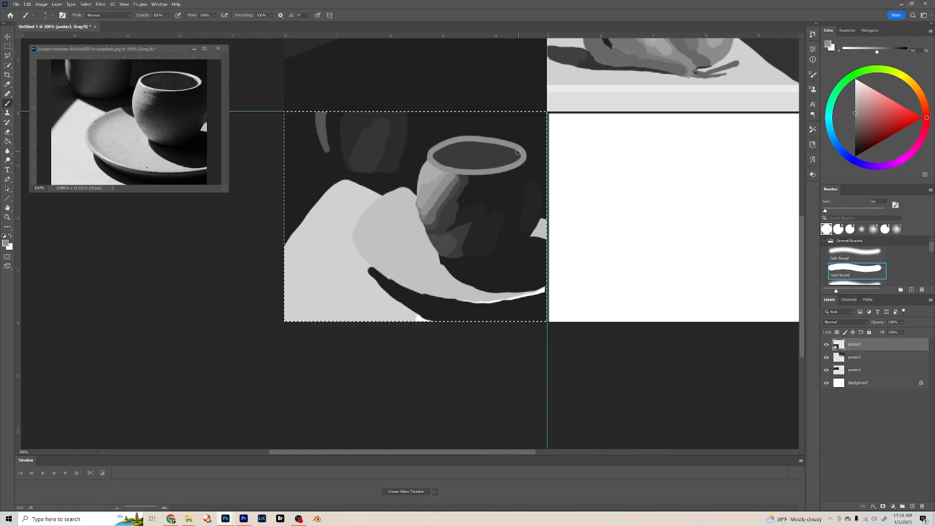
{"action": "key", "text": "ctrl+z"}
{"action": "key", "text": "ctrl+z"}
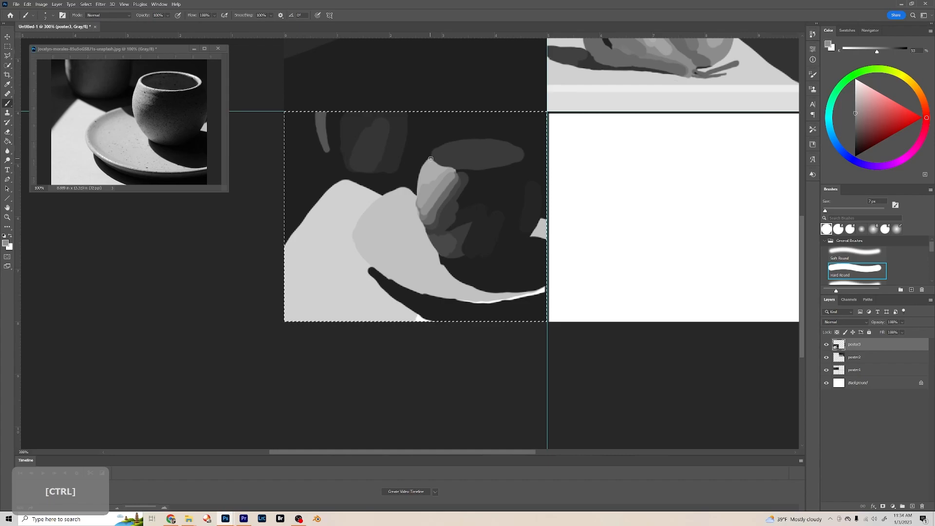
- Outline the cup's opening with a thin mid-gray elliptical rim, and lower the brush smoothing again
{"action": "mouse_move", "coordinate": [432, 157]}
{"action": "left_mouse_down"}
{"action": "mouse_move", "coordinate": [464, 139]}
{"action": "mouse_move", "coordinate": [502, 141]}
{"action": "left_mouse_up"}
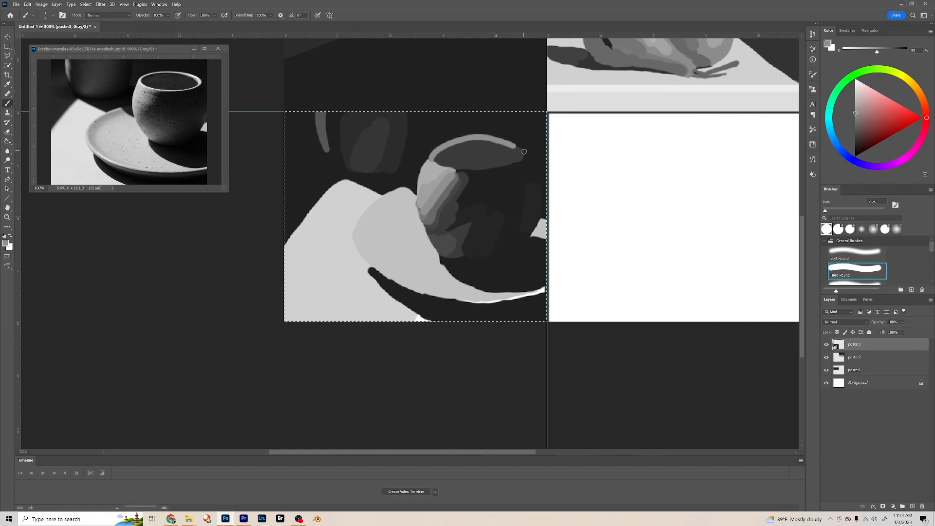
{"action": "left_click_drag", "start_coordinate": [524, 162], "coordinate": [469, 175]}
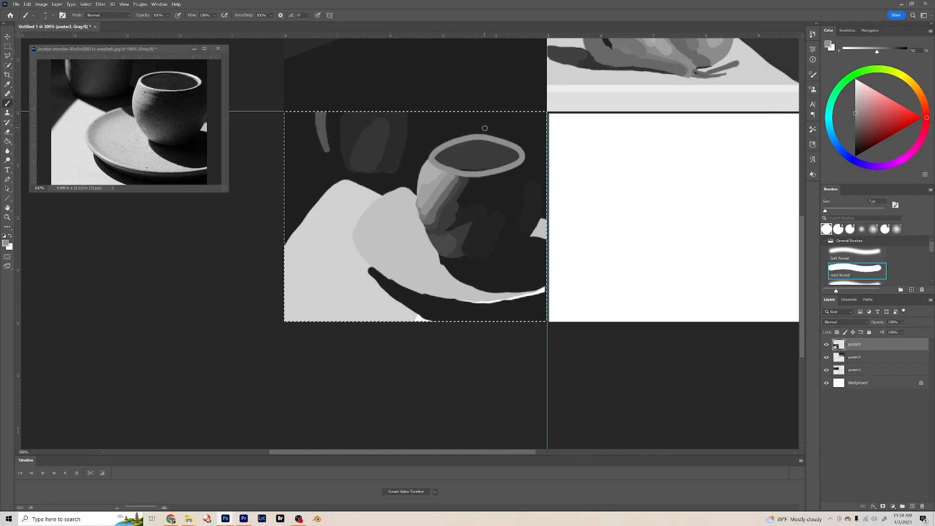
{"action": "left_click", "coordinate": [271, 15]}
{"action": "left_click", "coordinate": [254, 24]}
- Thin the cup's rim by trimming its outer edge with near-black and its inner edge with the opening's dark gray
{"action": "left_click", "coordinate": [470, 132], "text": "alt"}
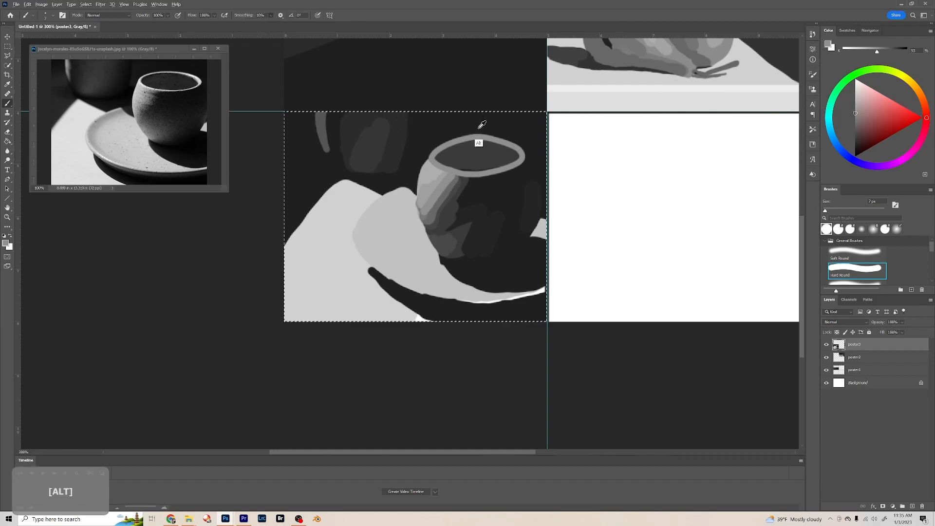
{"action": "mouse_move", "coordinate": [452, 136]}
{"action": "left_mouse_down"}
{"action": "mouse_move", "coordinate": [501, 137]}
{"action": "mouse_move", "coordinate": [477, 138]}
{"action": "mouse_move", "coordinate": [491, 137]}
{"action": "left_mouse_up"}
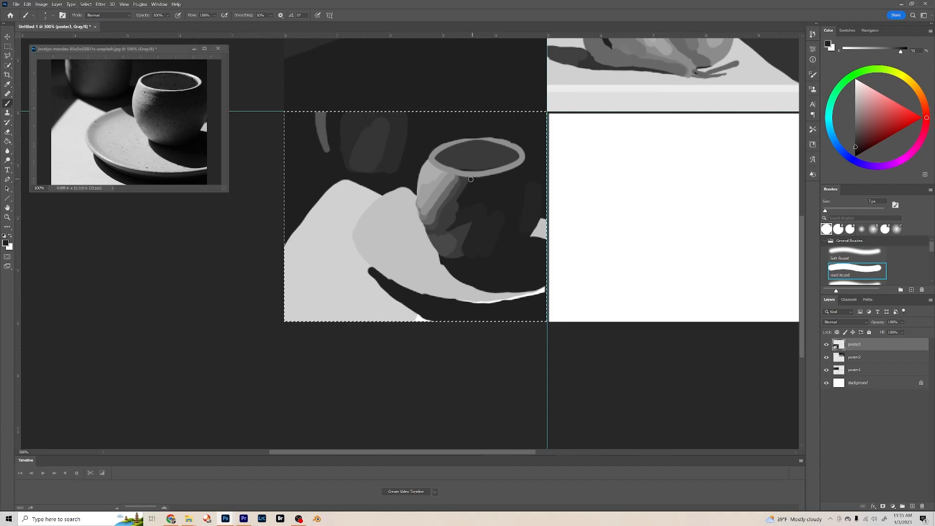
{"action": "left_click_drag", "start_coordinate": [468, 176], "coordinate": [523, 170]}
{"action": "left_click", "coordinate": [471, 155], "text": "alt"}
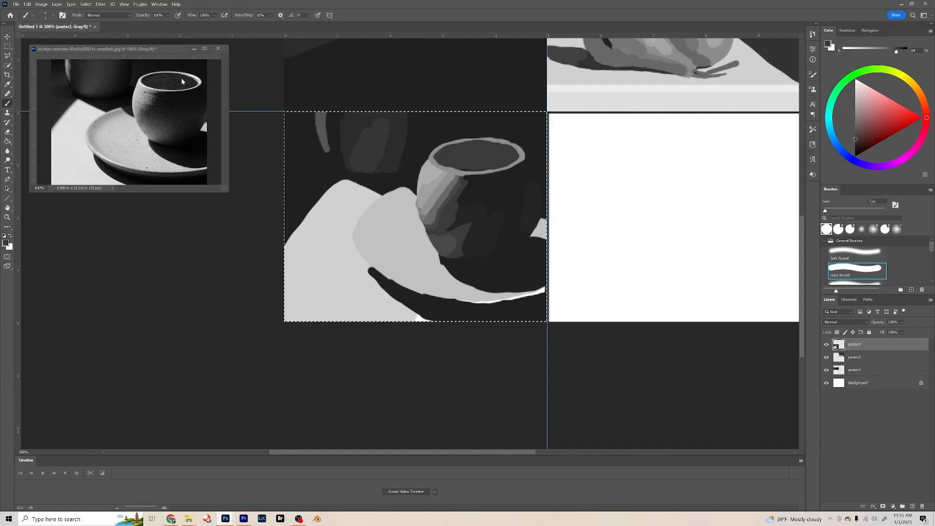
- Rework the rim's far right edge with sampled grays, and add a lighter gray highlight there
{"action": "left_click", "coordinate": [518, 147], "text": "alt"}
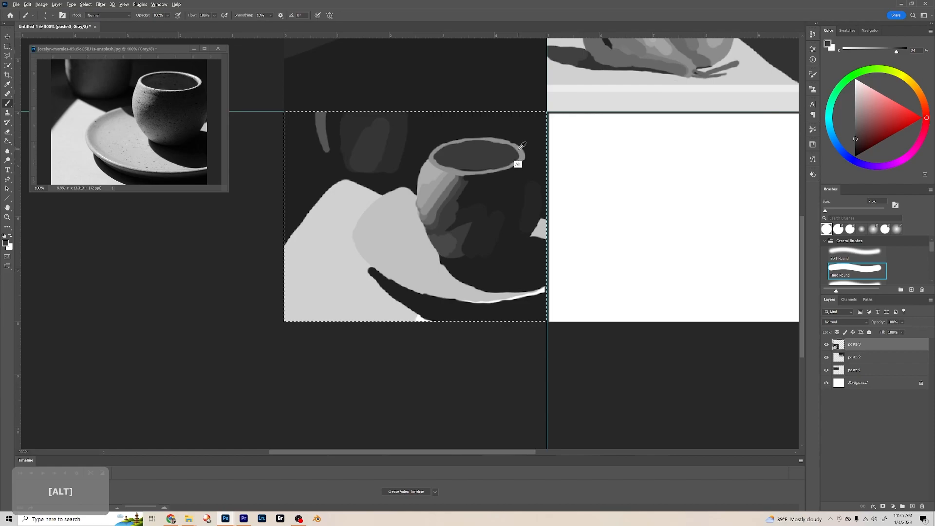
{"action": "left_click", "coordinate": [523, 138], "text": "alt"}
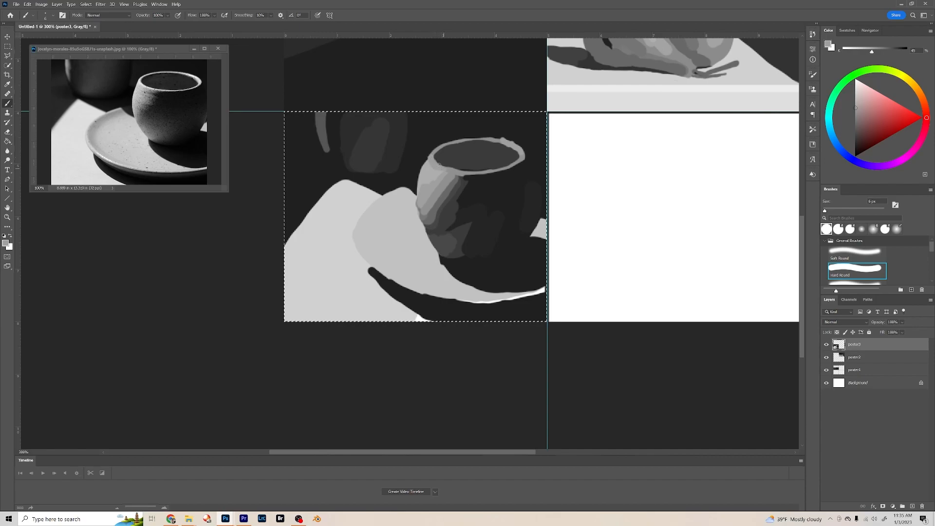
{"action": "left_click", "coordinate": [851, 104]}
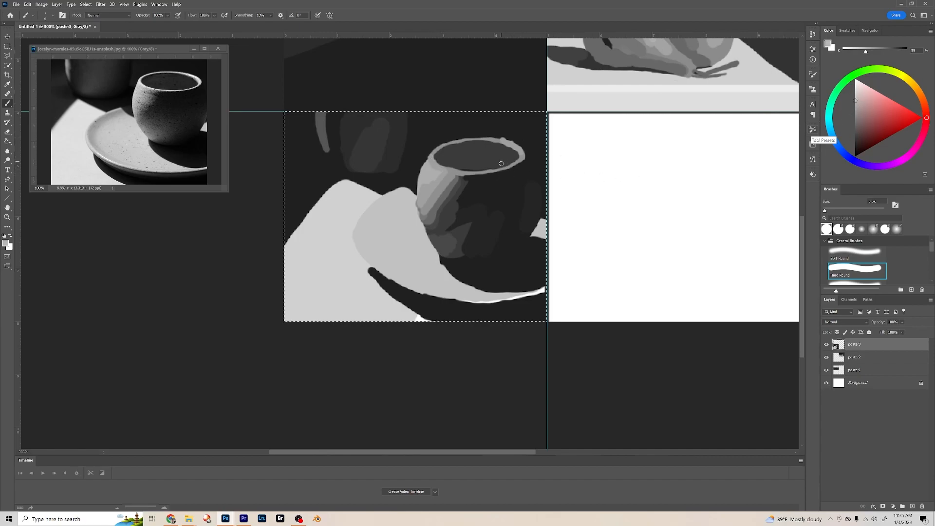
{"action": "left_click_drag", "start_coordinate": [506, 142], "coordinate": [511, 146]}
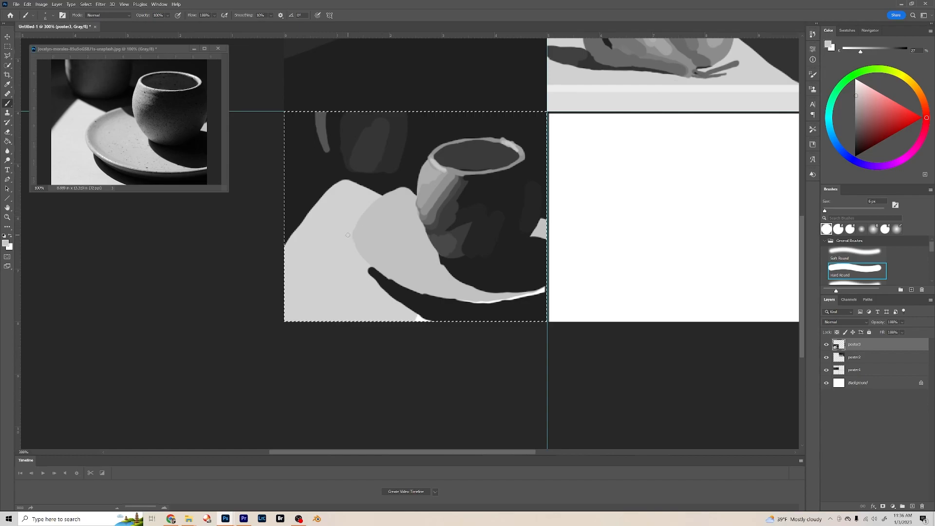
- Enlarge the brush and paint a curved stroke inside the saucer's left edge with gray sampled from the cup's lit side
{"action": "key", "text": "bracketright"}
{"action": "key", "text": "bracketright"}
{"action": "key", "text": "bracketright"}
{"action": "key", "text": "bracketright"}
{"action": "key", "text": "bracketright"}
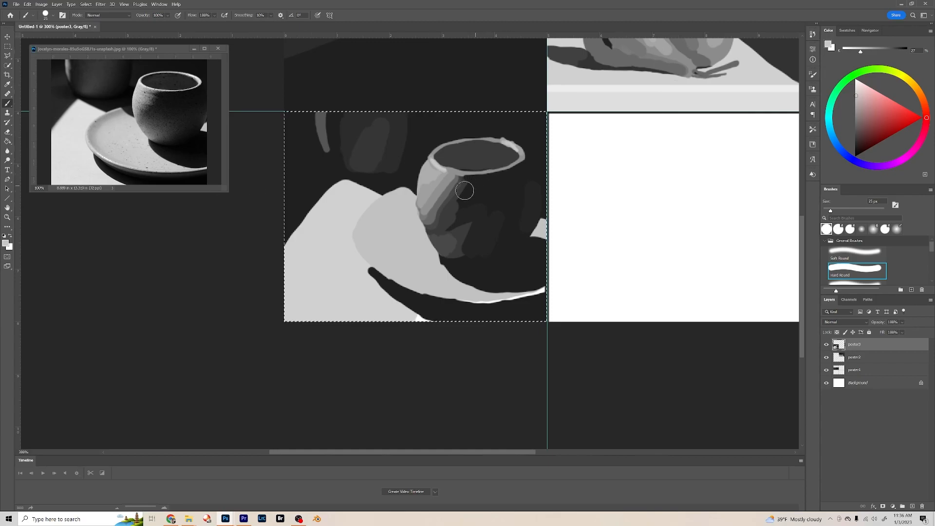
{"action": "left_click", "coordinate": [423, 194], "text": "alt"}
{"action": "mouse_move", "coordinate": [405, 198]}
{"action": "left_mouse_down"}
{"action": "mouse_move", "coordinate": [375, 222]}
{"action": "mouse_move", "coordinate": [374, 248]}
{"action": "left_mouse_up"}
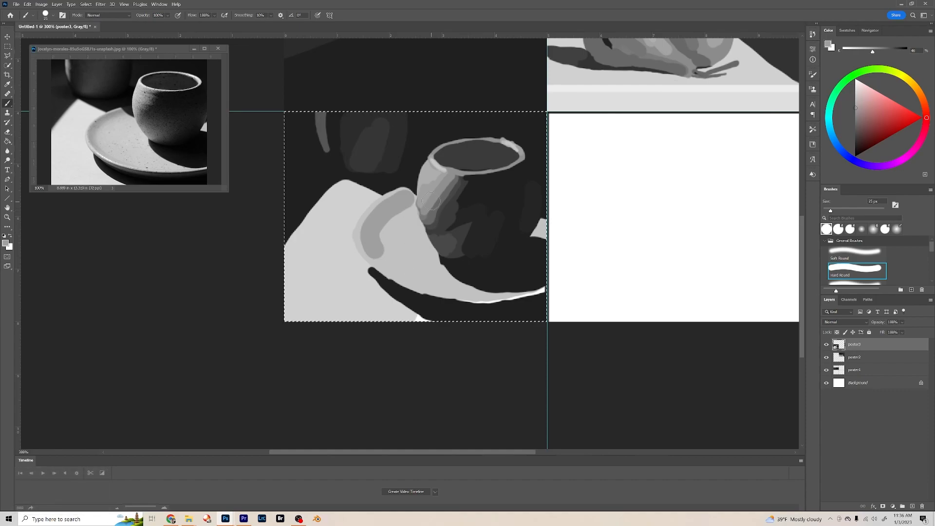
- Repaint the saucer's curved band in a lighter gray sampled from the cup, and narrow its inner edge with the saucer's light gray
{"action": "left_click", "coordinate": [425, 184], "text": "alt"}
{"action": "mouse_move", "coordinate": [403, 199]}
{"action": "left_mouse_down"}
{"action": "mouse_move", "coordinate": [379, 222]}
{"action": "mouse_move", "coordinate": [404, 198]}
{"action": "mouse_move", "coordinate": [371, 238]}
{"action": "mouse_move", "coordinate": [418, 283]}
{"action": "left_mouse_up"}
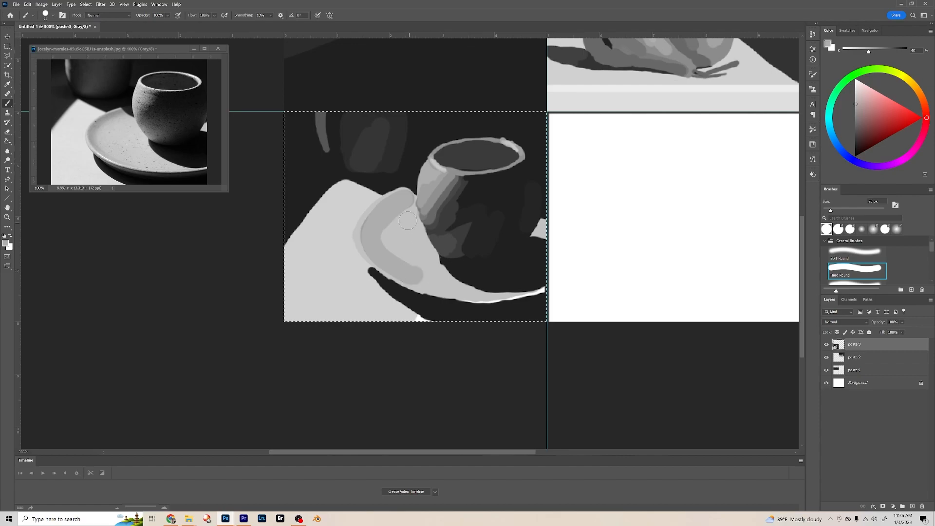
{"action": "left_click", "coordinate": [404, 246], "text": "alt"}
{"action": "mouse_move", "coordinate": [391, 241]}
{"action": "left_mouse_down"}
{"action": "mouse_move", "coordinate": [403, 263]}
{"action": "mouse_move", "coordinate": [435, 276]}
{"action": "left_mouse_up"}
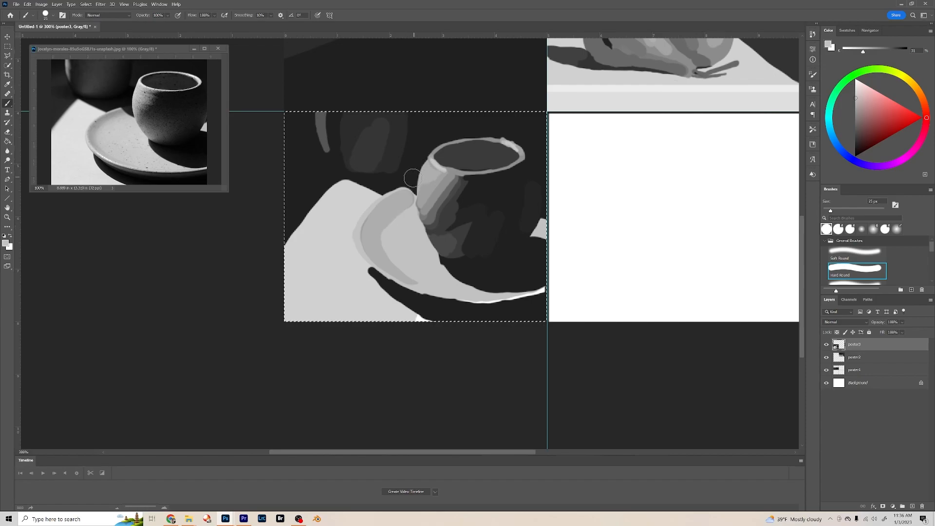
- Reduce the brush to 7 px and trim the saucer's upper tip beside the cup with sampled near-black
{"action": "key", "text": "bracketleft"}
{"action": "key", "text": "bracketleft"}
{"action": "key", "text": "bracketleft"}
{"action": "key", "text": "bracketleft"}
{"action": "key", "text": "bracketleft"}
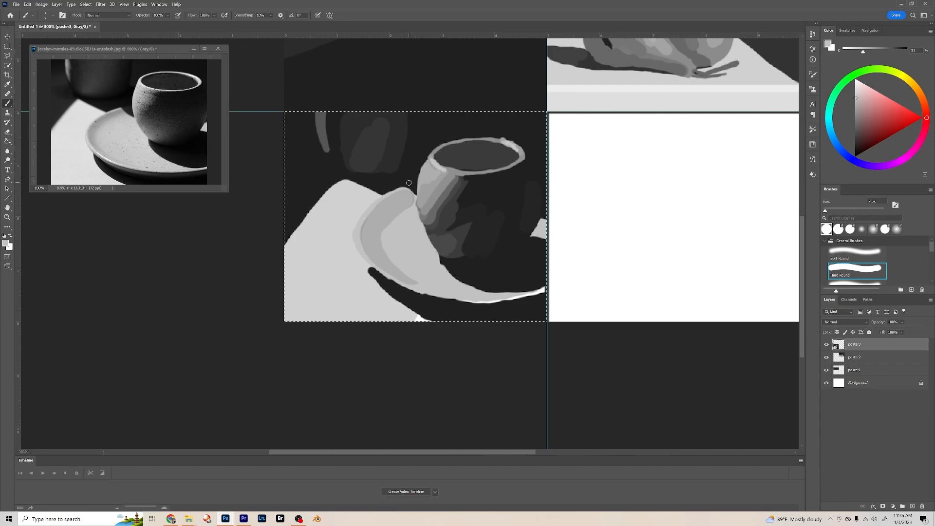
{"action": "left_click", "coordinate": [417, 196], "text": "alt"}
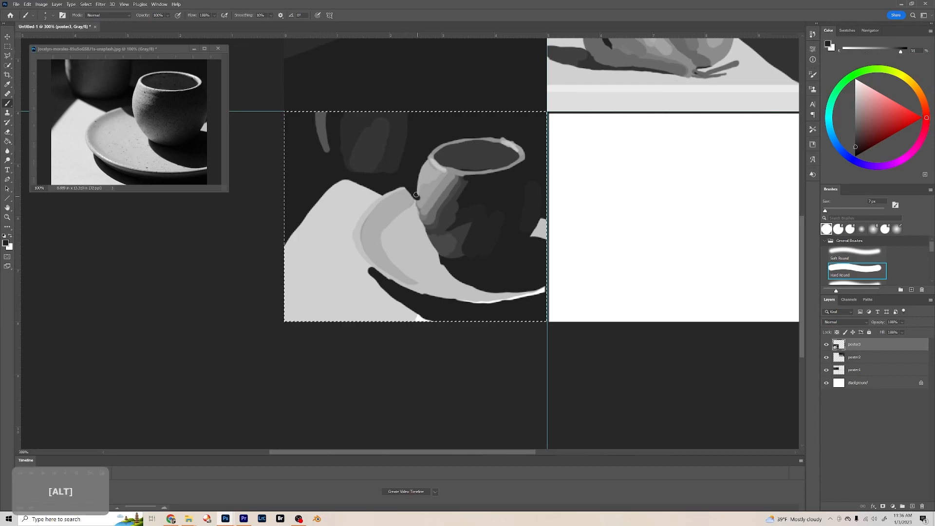
{"action": "left_click_drag", "start_coordinate": [406, 188], "coordinate": [409, 191]}
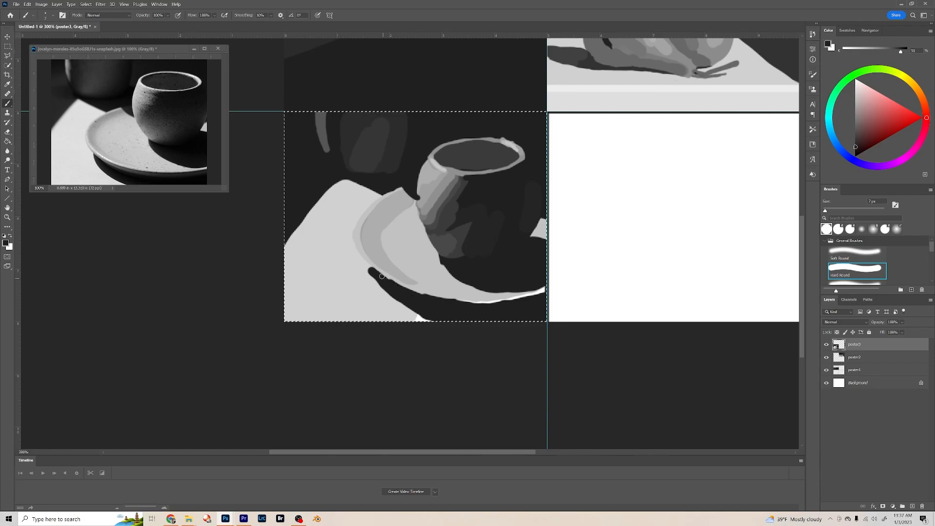
- Undo the last saucer-edge stroke and paint near-black over the white strip along the saucer's lower edge
{"action": "key", "text": "ctrl"}
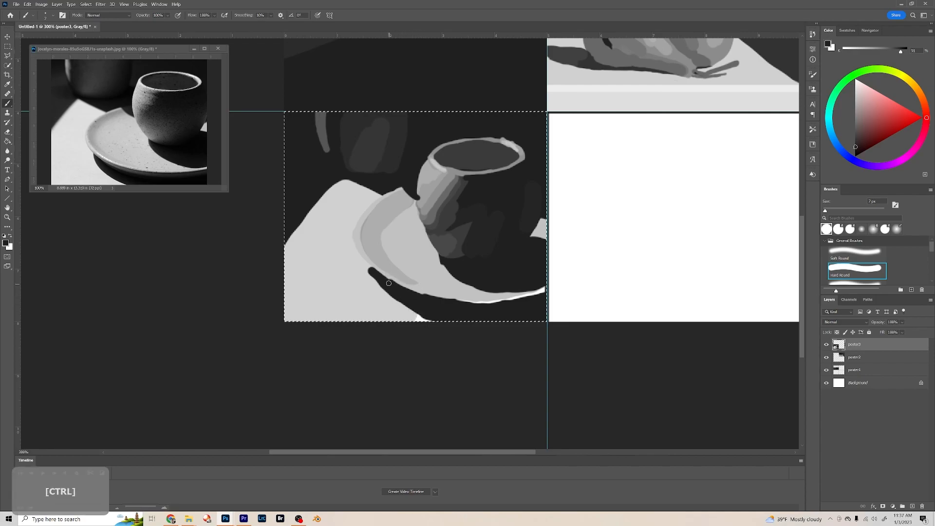
{"action": "key", "text": "ctrl+z"}
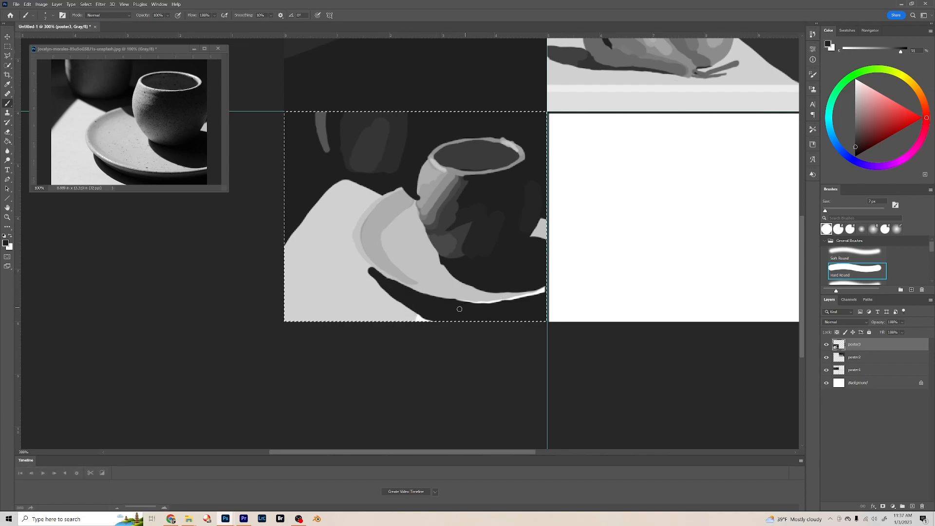
{"action": "mouse_move", "coordinate": [457, 303]}
{"action": "left_mouse_down"}
{"action": "mouse_move", "coordinate": [558, 294]}
{"action": "mouse_move", "coordinate": [512, 301]}
{"action": "mouse_move", "coordinate": [533, 292]}
{"action": "left_mouse_up"}
{"action": "key", "text": "alt"}
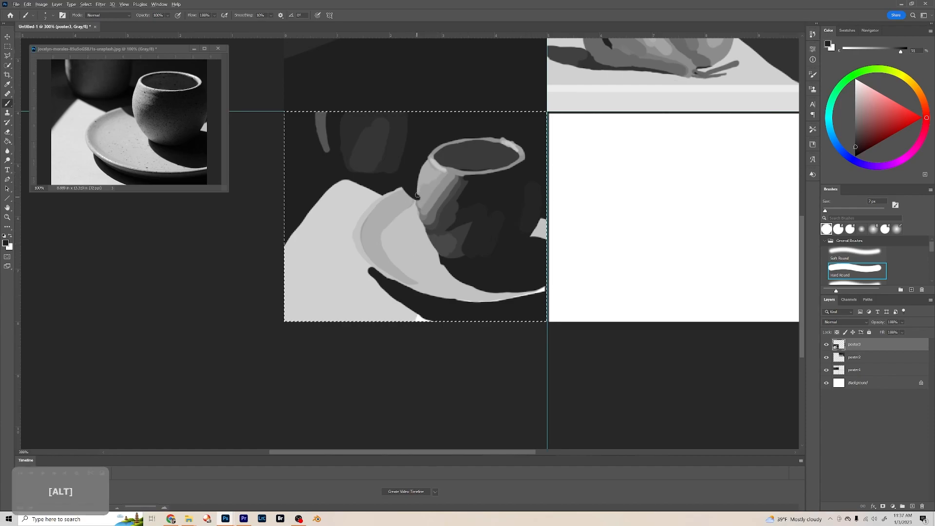
- Refine the cup's side and rim with sampled grays, and cover the white gap at the table's lower edge with tabletop gray
{"action": "left_click", "coordinate": [424, 202], "text": "alt"}
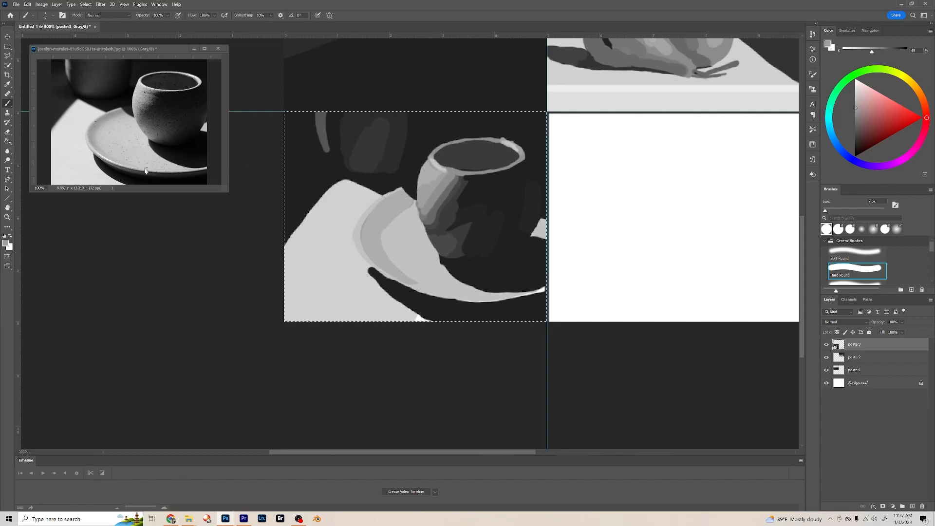
{"action": "left_click", "coordinate": [486, 162], "text": "alt"}
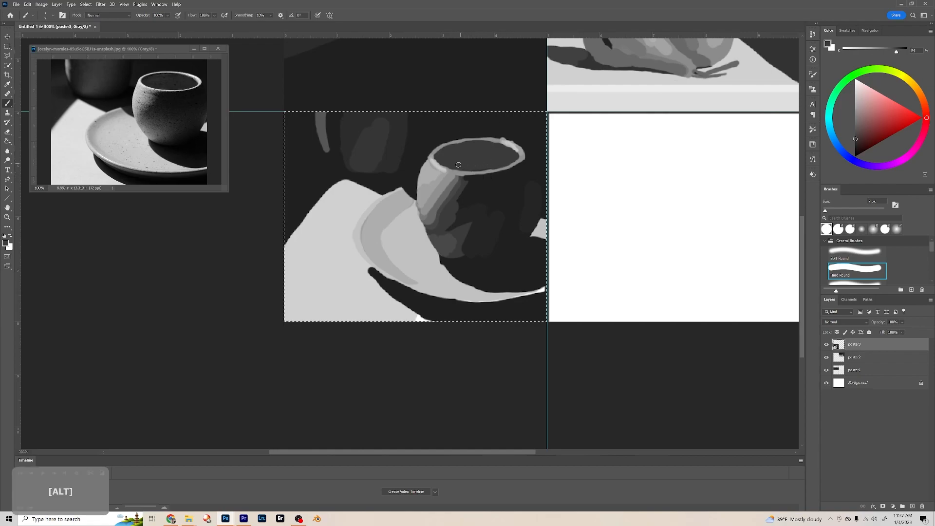
{"action": "left_click", "coordinate": [509, 142], "text": "alt"}
{"action": "left_click", "coordinate": [359, 300], "text": "alt"}
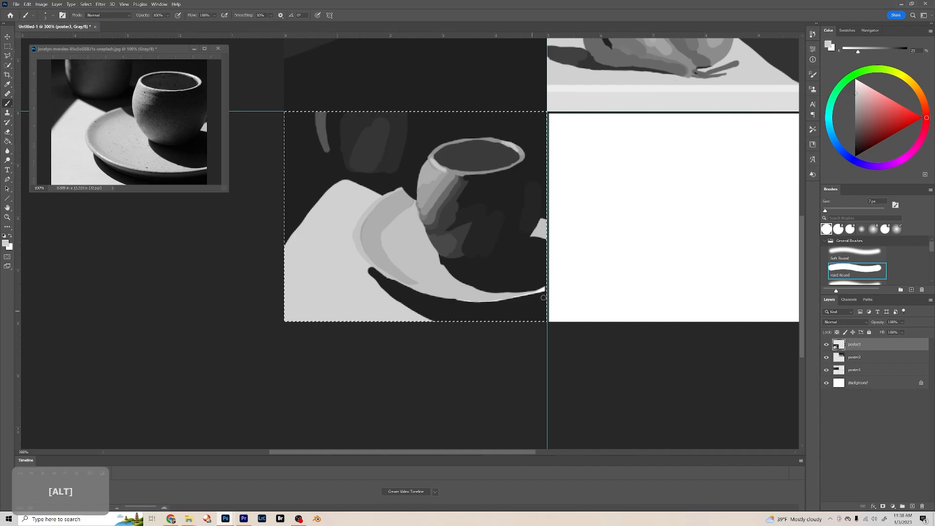
- Cover the white sliver along the saucer's lower edge with gray sampled from the saucer
{"action": "left_click", "coordinate": [398, 208], "text": "alt"}
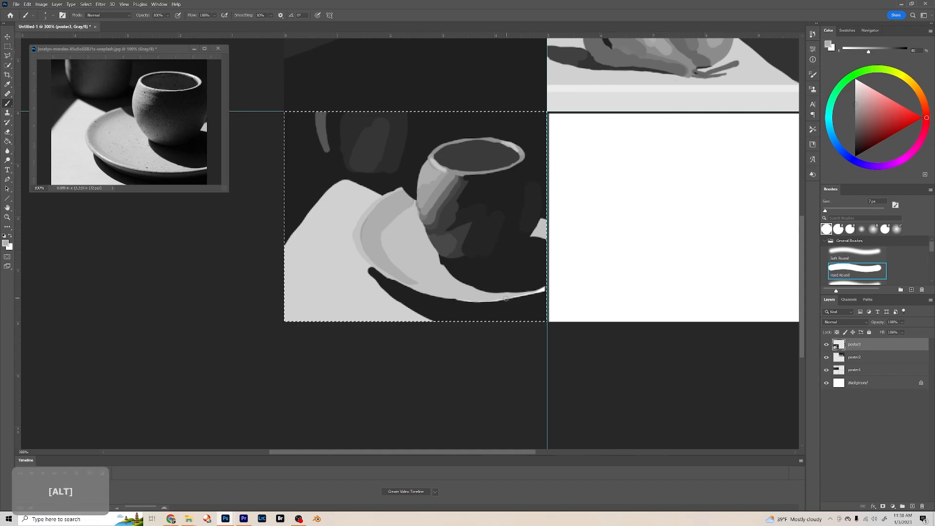
{"action": "left_click_drag", "start_coordinate": [506, 296], "coordinate": [526, 291]}
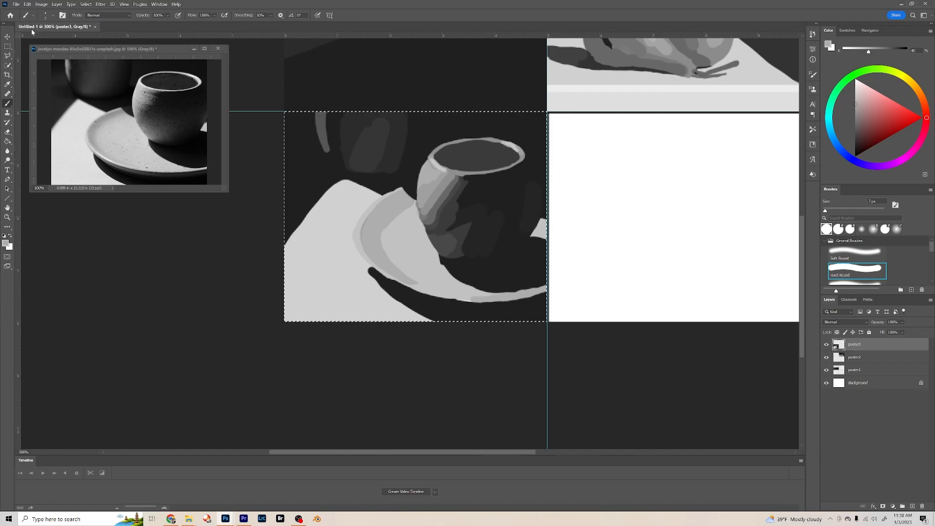
- Move the rectangular selection from the cup study onto the blank fourth quadrant
{"action": "left_click", "coordinate": [7, 47]}
{"action": "left_click_drag", "start_coordinate": [339, 156], "coordinate": [606, 159]}
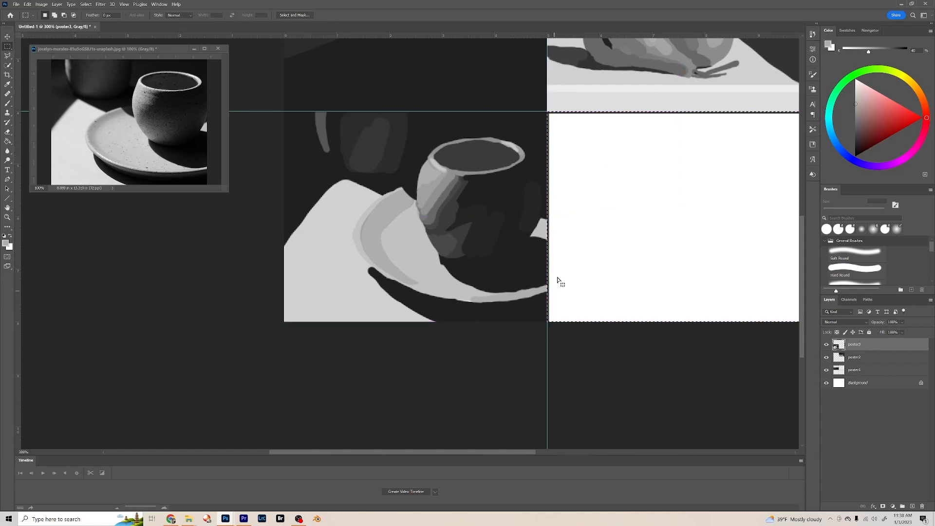
{"action": "key", "text": "space"}
{"action": "left_click_drag", "start_coordinate": [595, 167], "coordinate": [484, 167]}
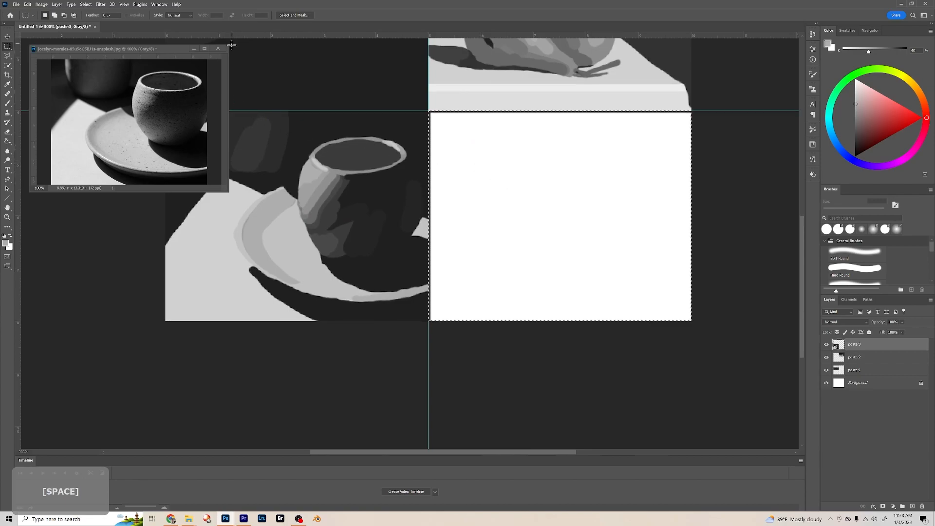
- Close the cup reference without saving and open the curly-haired woman's portrait photo from Downloads
{"action": "left_click", "coordinate": [218, 49]}
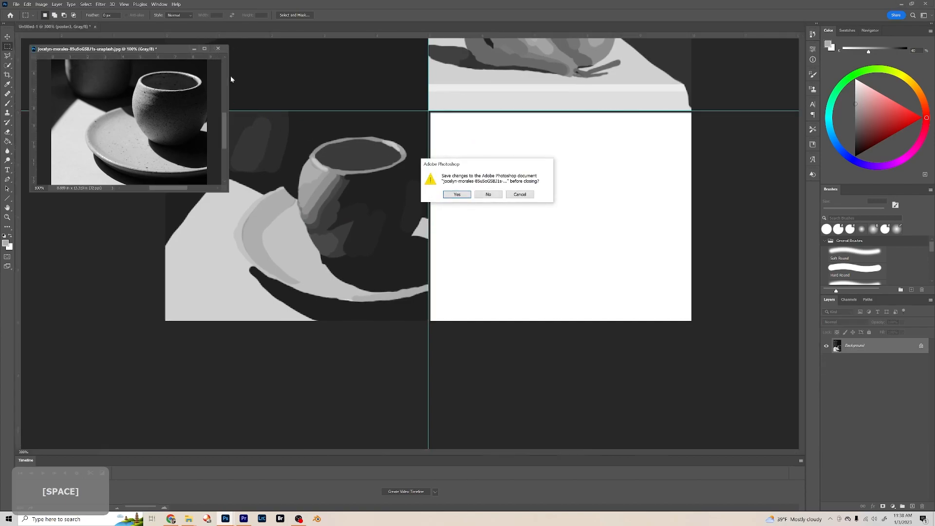
{"action": "left_click", "coordinate": [487, 194]}
{"action": "left_click", "coordinate": [16, 5]}
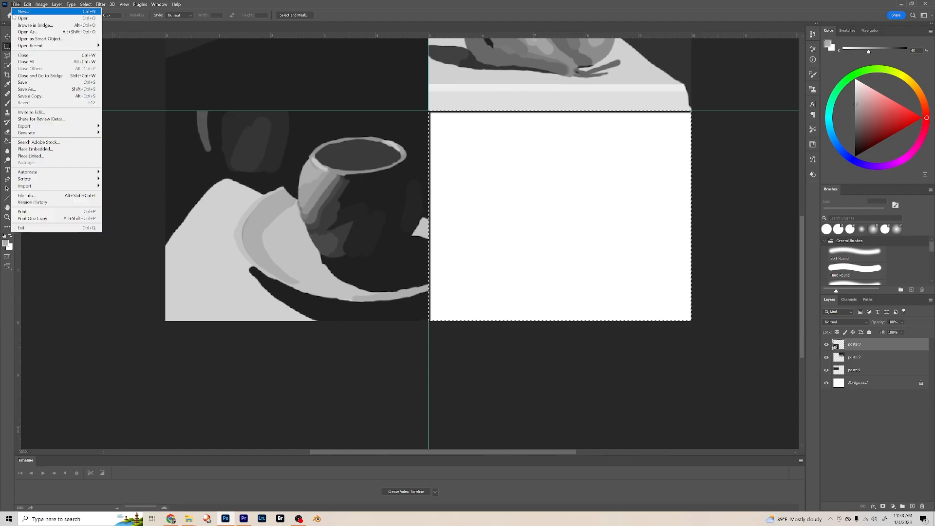
{"action": "left_click", "coordinate": [23, 18]}
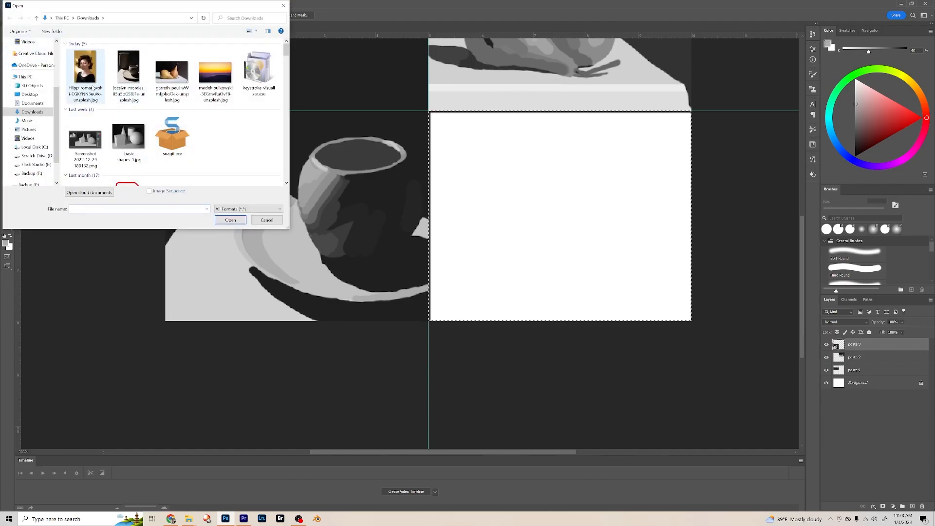
{"action": "left_click", "coordinate": [94, 86]}
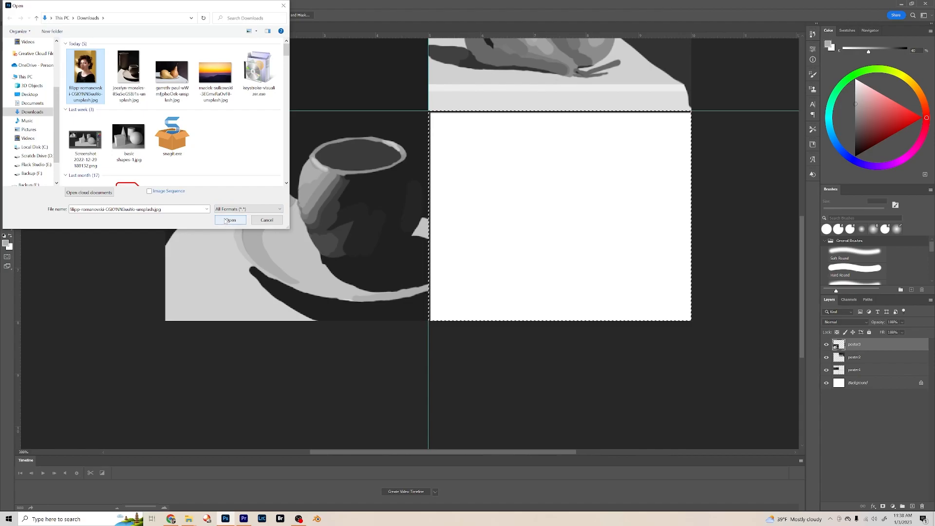
{"action": "left_click", "coordinate": [229, 220]}
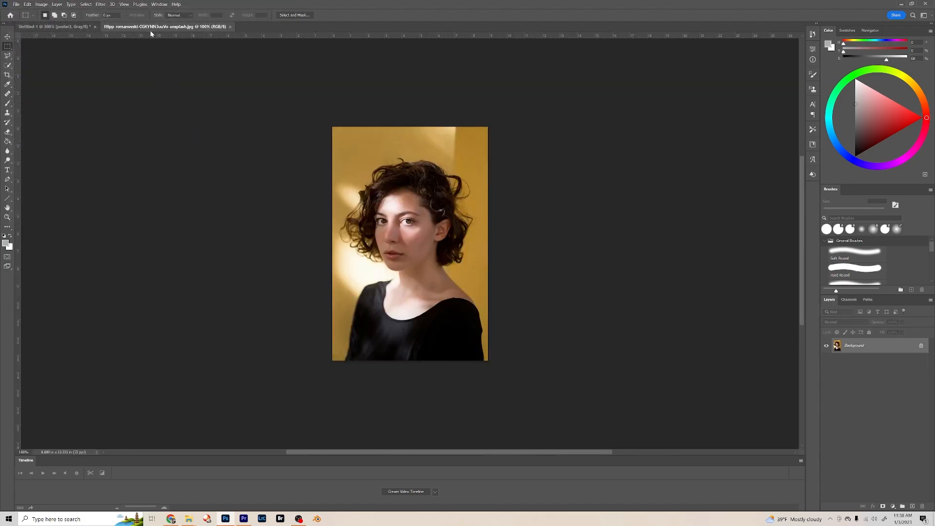
- Float the portrait in its own window and shorten it to frame mainly the head
{"action": "left_click_drag", "start_coordinate": [155, 28], "coordinate": [137, 54]}
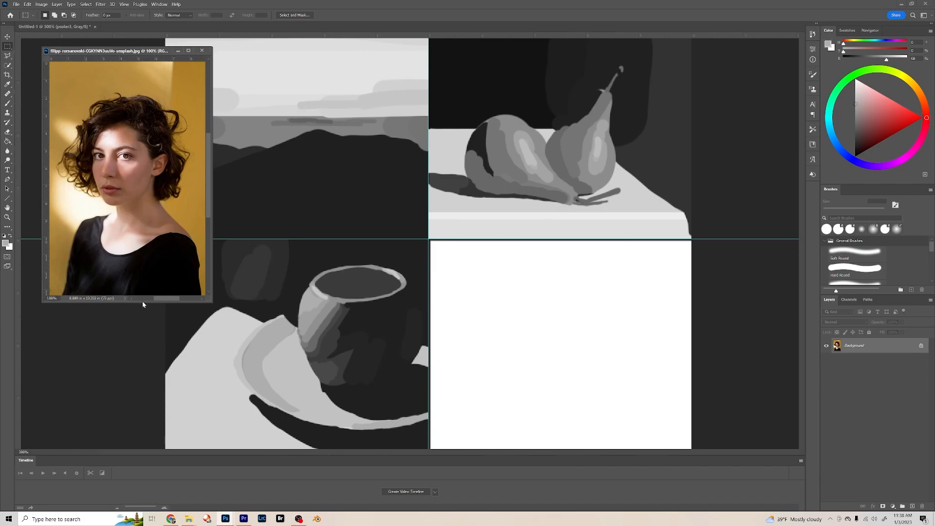
{"action": "scroll", "coordinate": [141, 303], "scroll_direction": "right", "scroll_amount": 1}
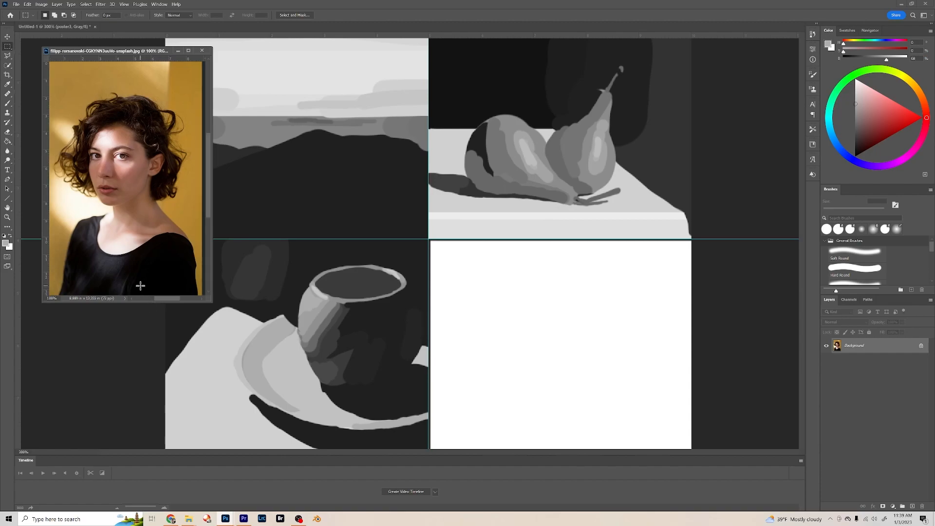
{"action": "left_click_drag", "start_coordinate": [143, 303], "coordinate": [143, 233]}
{"action": "left_click_drag", "start_coordinate": [137, 51], "coordinate": [138, 91]}
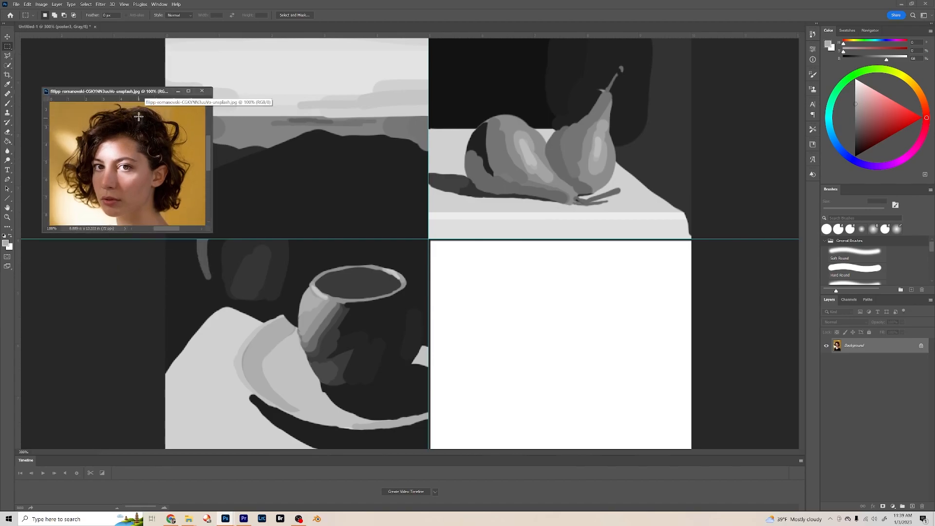
- Convert the portrait to grayscale, discarding its color information, and reposition its window over the landscape study's upper corner
{"action": "left_click", "coordinate": [46, 6]}
{"action": "mouse_move", "coordinate": [73, 11]}
{"action": "left_click", "coordinate": [125, 19]}
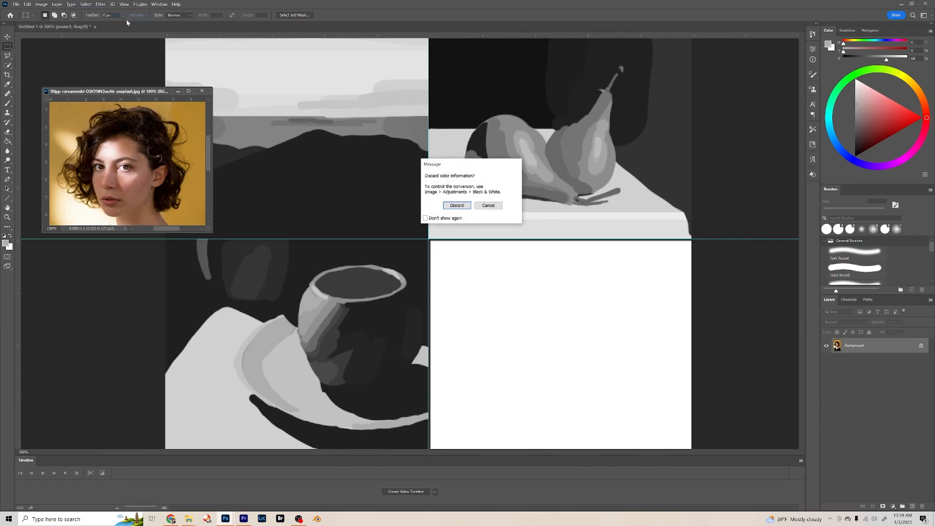
{"action": "left_click", "coordinate": [447, 207]}
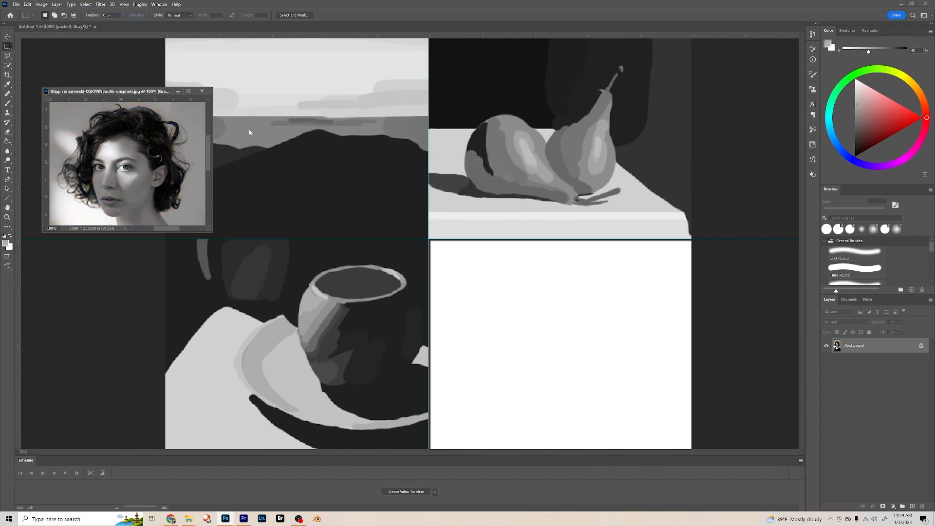
{"action": "left_click_drag", "start_coordinate": [121, 93], "coordinate": [108, 49]}
- Add a new layer above poster3 in the canvas document and name it poster4
{"action": "left_click", "coordinate": [209, 101]}
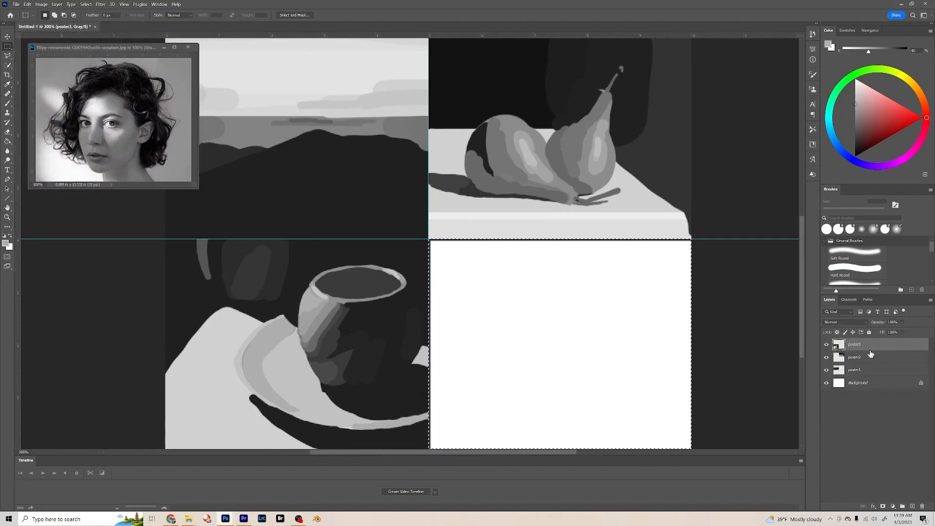
{"action": "left_click", "coordinate": [912, 507]}
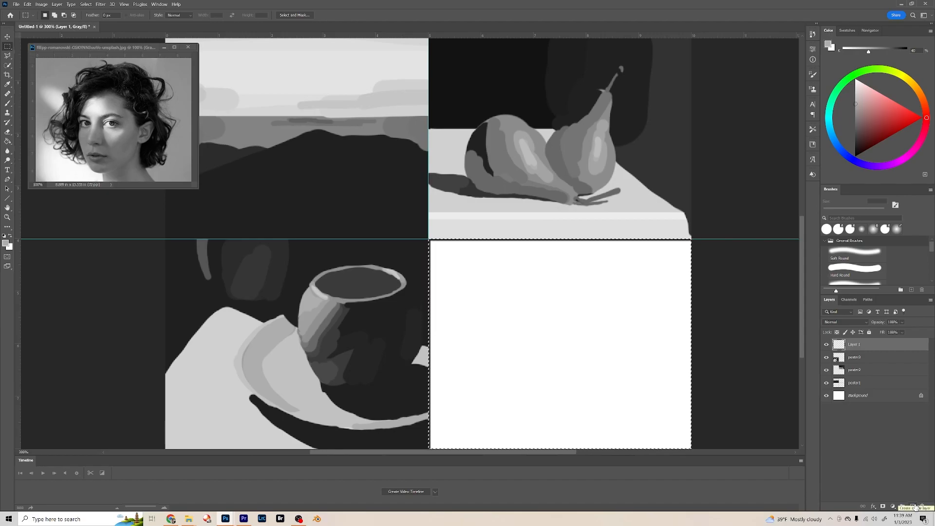
{"action": "double_click", "coordinate": [850, 347]}
{"action": "type", "text": "poster4"}
{"action": "key", "text": "Return"}
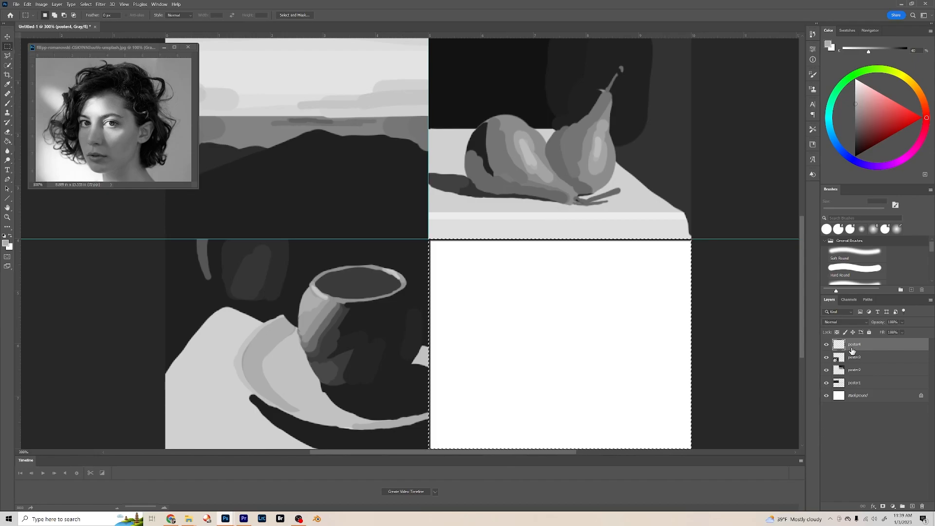
- Fill the selected fourth quadrant with light gray background using the Hard Round brush at 175 px
{"action": "left_click", "coordinate": [845, 271]}
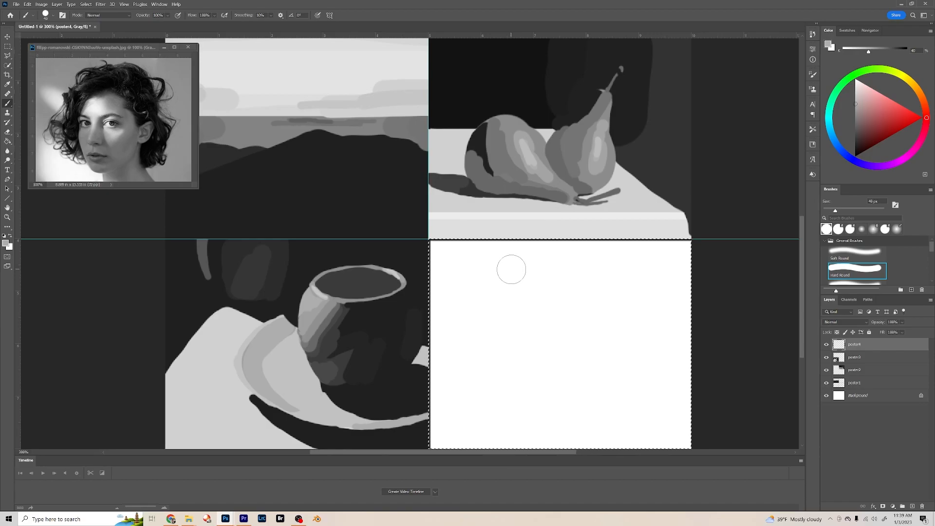
{"action": "key", "text": "bracketright"}
{"action": "key", "text": "bracketright"}
{"action": "key", "text": "bracketright"}
{"action": "key", "text": "bracketright"}
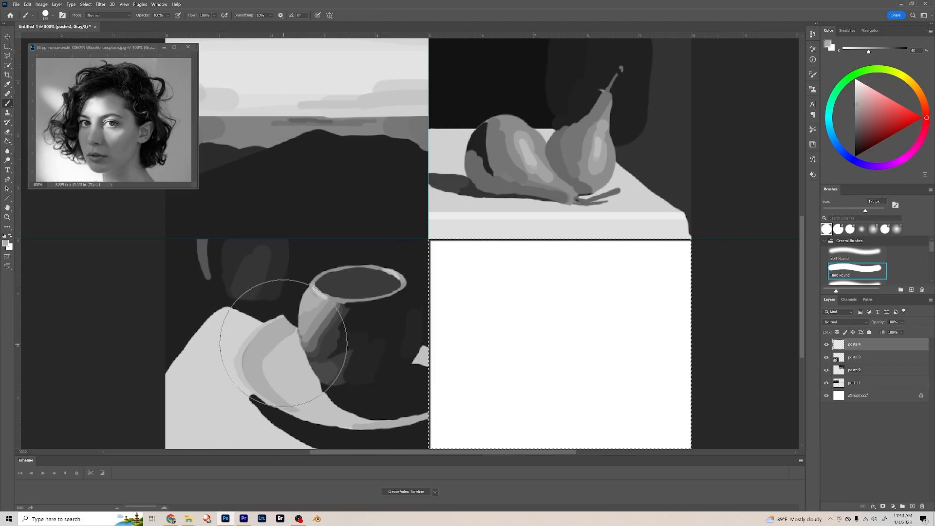
{"action": "key", "text": "alt"}
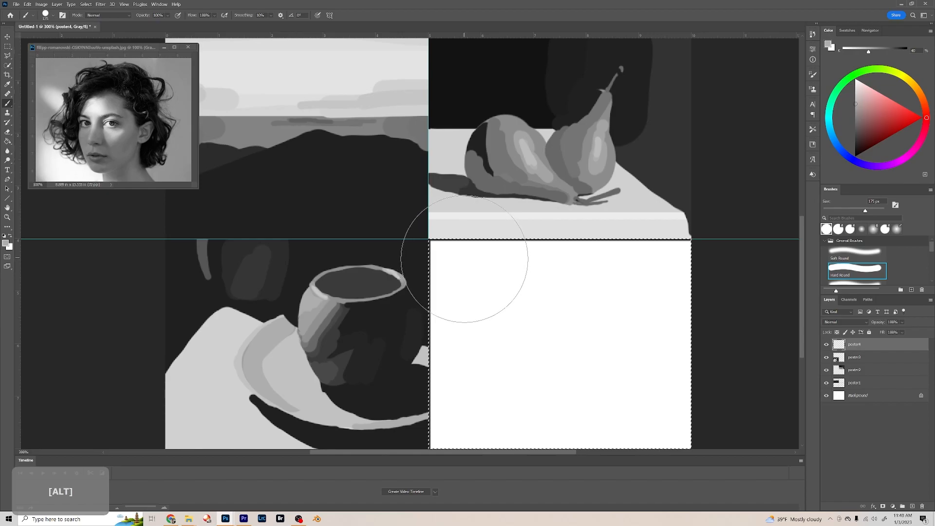
{"action": "mouse_move", "coordinate": [459, 261]}
{"action": "left_mouse_down"}
{"action": "mouse_move", "coordinate": [432, 314]}
{"action": "mouse_move", "coordinate": [563, 240]}
{"action": "mouse_move", "coordinate": [689, 261]}
{"action": "mouse_move", "coordinate": [490, 344]}
{"action": "mouse_move", "coordinate": [502, 339]}
{"action": "left_mouse_up"}
{"action": "left_click", "coordinate": [464, 292], "text": "alt"}
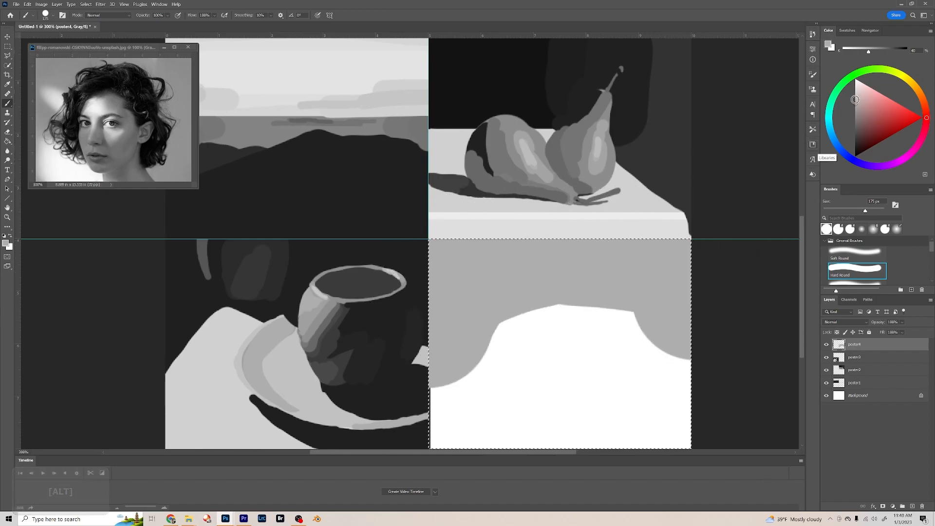
{"action": "mouse_move", "coordinate": [465, 292]}
{"action": "left_mouse_down"}
{"action": "mouse_move", "coordinate": [458, 381]}
{"action": "mouse_move", "coordinate": [514, 326]}
{"action": "mouse_move", "coordinate": [636, 247]}
{"action": "mouse_move", "coordinate": [575, 378]}
{"action": "mouse_move", "coordinate": [599, 425]}
{"action": "mouse_move", "coordinate": [664, 393]}
{"action": "mouse_move", "coordinate": [670, 410]}
{"action": "left_mouse_up"}
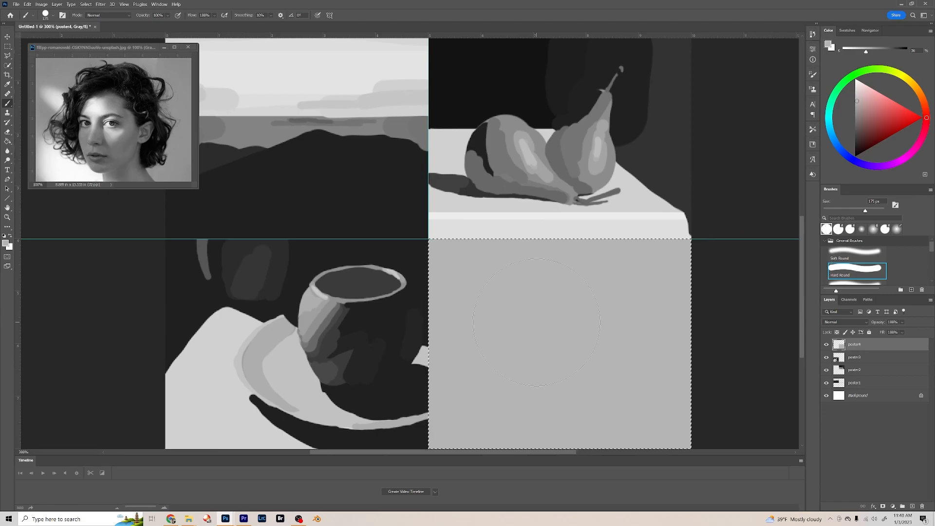
- Block in the head and neck silhouette in mid-gray, starting with a 125 px brush and reducing it to refine the contours
{"action": "key", "text": "bracketleft"}
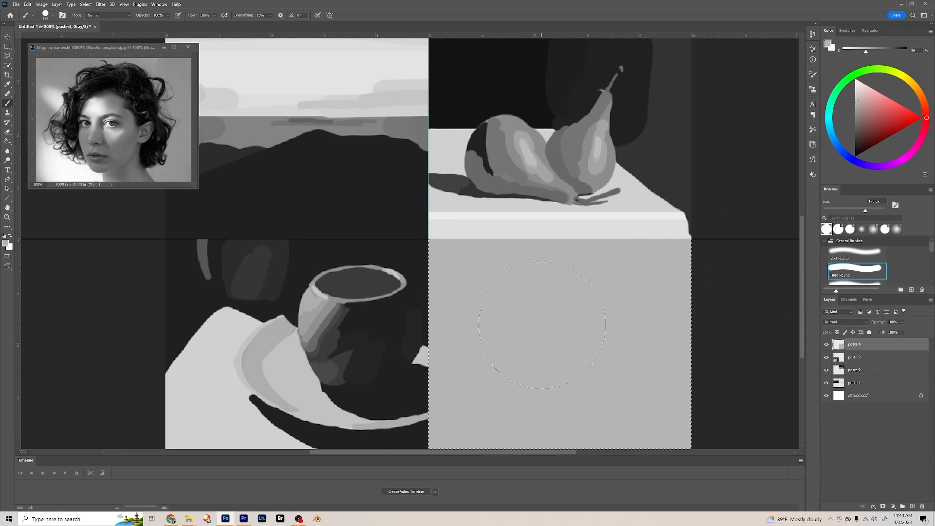
{"action": "key", "text": "bracketleft"}
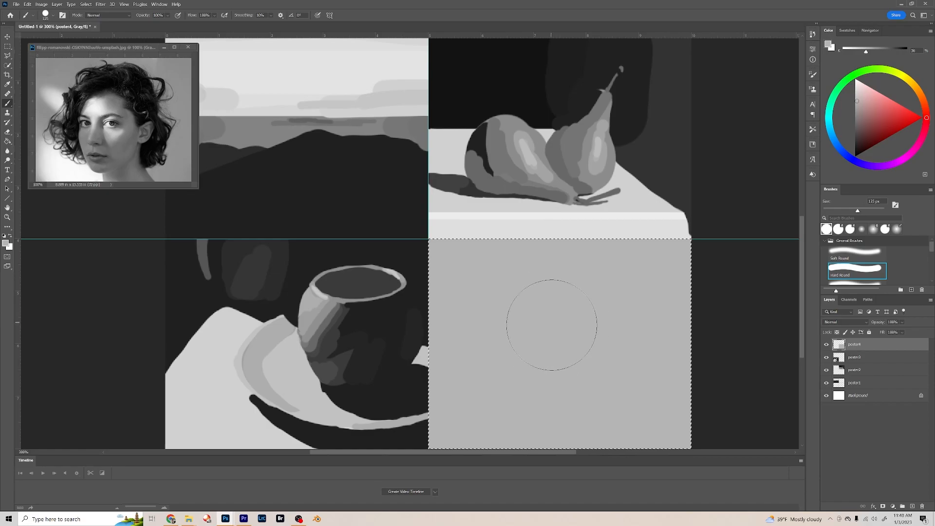
{"action": "left_click", "coordinate": [855, 110]}
{"action": "mouse_move", "coordinate": [555, 328]}
{"action": "left_mouse_down"}
{"action": "mouse_move", "coordinate": [546, 351]}
{"action": "mouse_move", "coordinate": [555, 364]}
{"action": "left_mouse_up"}
{"action": "mouse_move", "coordinate": [567, 330]}
{"action": "left_mouse_down"}
{"action": "mouse_move", "coordinate": [590, 347]}
{"action": "mouse_move", "coordinate": [574, 385]}
{"action": "mouse_move", "coordinate": [585, 438]}
{"action": "left_mouse_up"}
{"action": "key", "text": "bracketleft"}
{"action": "mouse_move", "coordinate": [583, 394]}
{"action": "left_mouse_down"}
{"action": "mouse_move", "coordinate": [606, 446]}
{"action": "mouse_move", "coordinate": [591, 396]}
{"action": "left_mouse_up"}
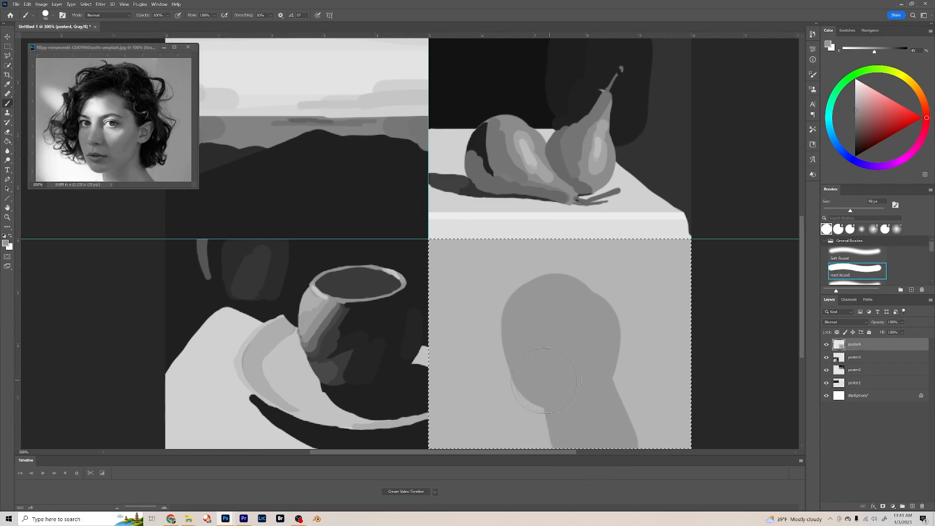
{"action": "left_click_drag", "start_coordinate": [534, 358], "coordinate": [545, 387]}
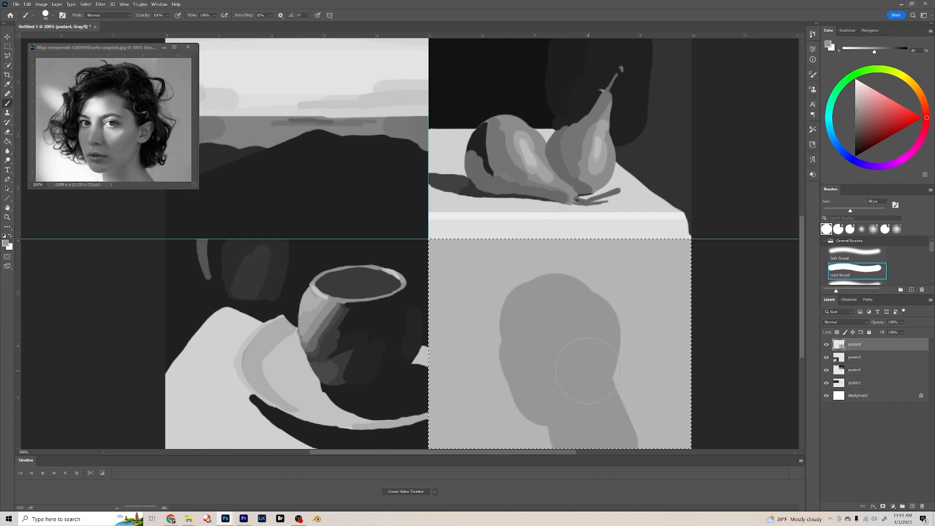
{"action": "mouse_move", "coordinate": [590, 363]}
{"action": "left_mouse_down"}
{"action": "mouse_move", "coordinate": [578, 393]}
{"action": "mouse_move", "coordinate": [588, 371]}
{"action": "left_mouse_up"}
- Reduce the brush to 50 px and paint the hair mass in dark gray from beside the jaw up over the forehead
{"action": "key", "text": "bracketleft"}
{"action": "key", "text": "bracketleft"}
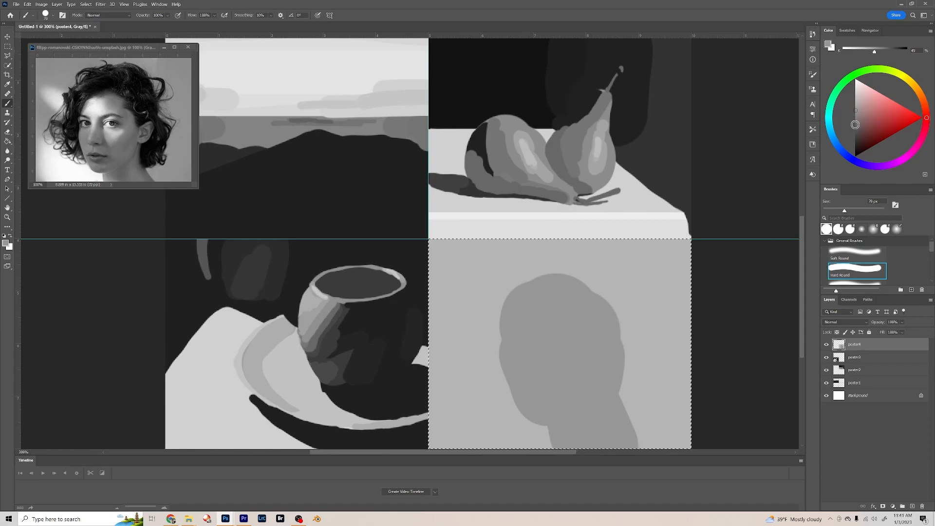
{"action": "left_click", "coordinate": [856, 128]}
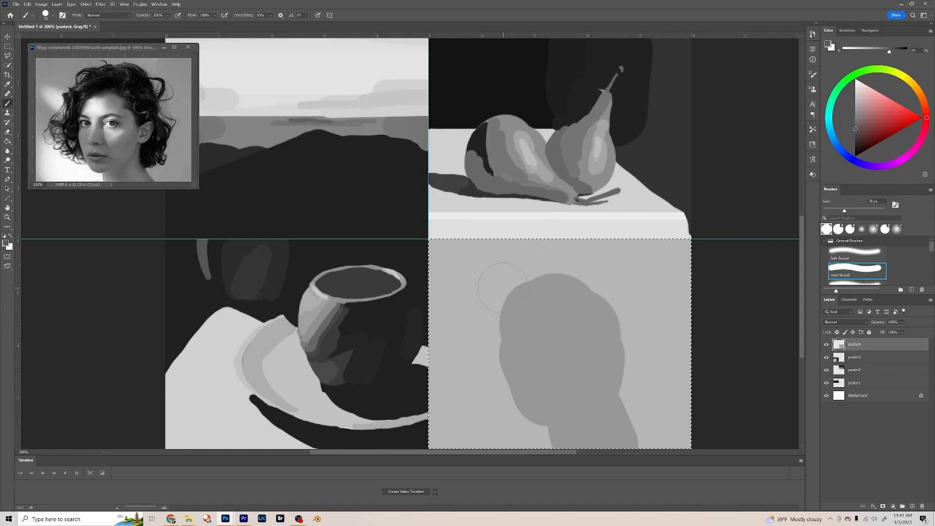
{"action": "key", "text": "bracketleft"}
{"action": "key", "text": "bracketleft"}
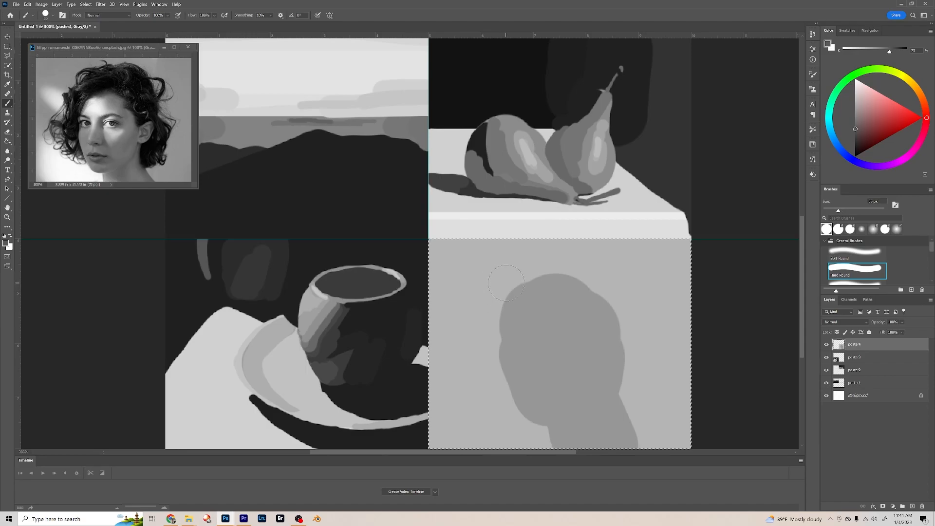
{"action": "mouse_move", "coordinate": [508, 283]}
{"action": "left_mouse_down"}
{"action": "mouse_move", "coordinate": [492, 299]}
{"action": "mouse_move", "coordinate": [503, 298]}
{"action": "left_mouse_up"}
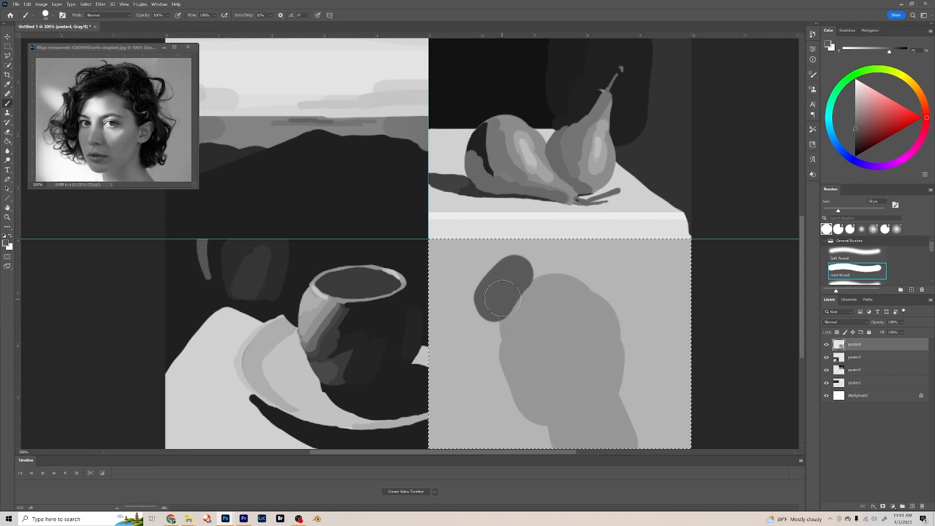
{"action": "left_click", "coordinate": [763, 222], "text": "alt"}
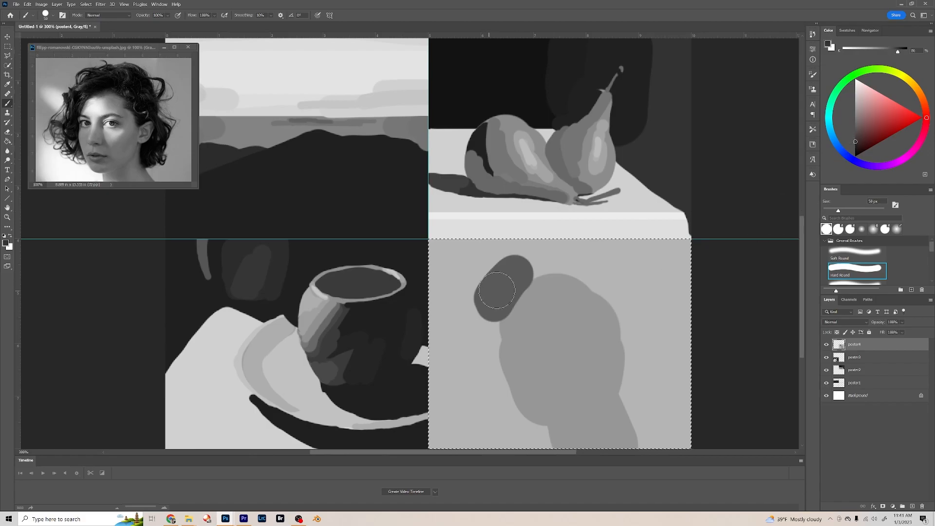
{"action": "mouse_move", "coordinate": [515, 274]}
{"action": "left_mouse_down"}
{"action": "mouse_move", "coordinate": [491, 314]}
{"action": "mouse_move", "coordinate": [479, 304]}
{"action": "mouse_move", "coordinate": [474, 356]}
{"action": "mouse_move", "coordinate": [490, 383]}
{"action": "mouse_move", "coordinate": [476, 331]}
{"action": "mouse_move", "coordinate": [463, 378]}
{"action": "mouse_move", "coordinate": [495, 292]}
{"action": "mouse_move", "coordinate": [558, 266]}
{"action": "left_mouse_up"}
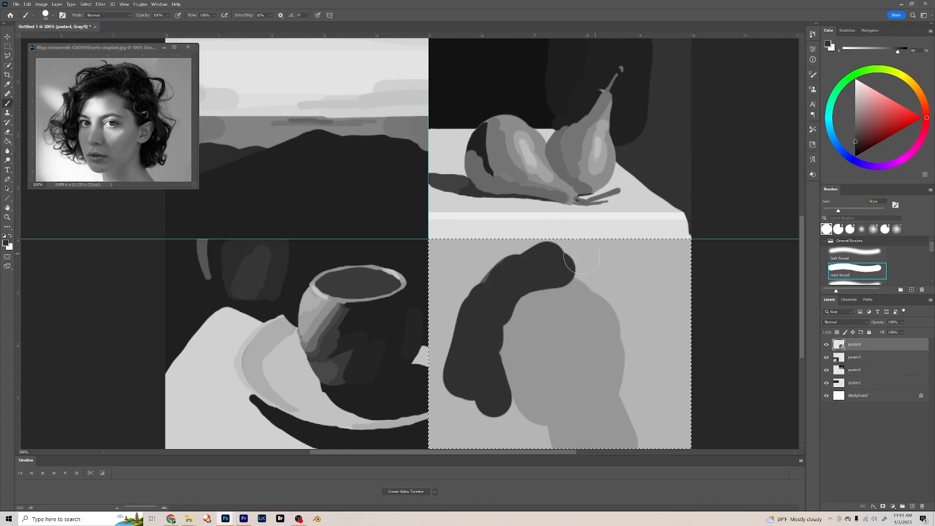
- Extend the dark gray hair across the crown and down the ear side of the head to the neck
{"action": "mouse_move", "coordinate": [566, 264]}
{"action": "left_mouse_down"}
{"action": "mouse_move", "coordinate": [589, 270]}
{"action": "mouse_move", "coordinate": [578, 265]}
{"action": "mouse_move", "coordinate": [595, 299]}
{"action": "left_mouse_up"}
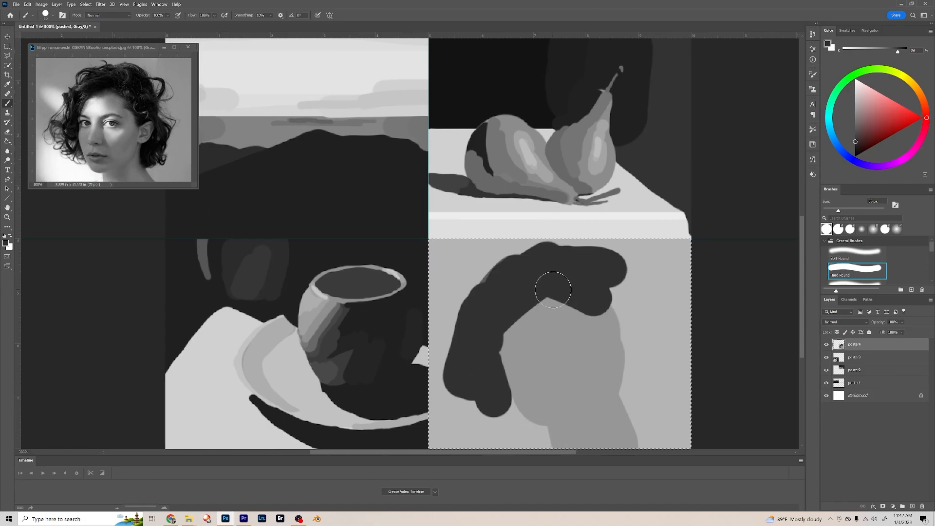
{"action": "left_click_drag", "start_coordinate": [491, 325], "coordinate": [590, 261]}
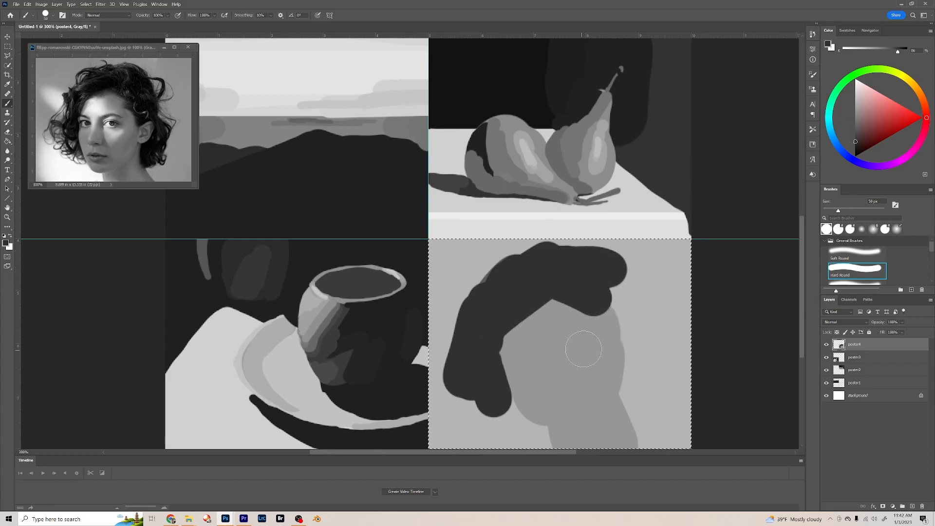
{"action": "mouse_move", "coordinate": [591, 271]}
{"action": "left_mouse_down"}
{"action": "mouse_move", "coordinate": [598, 320]}
{"action": "mouse_move", "coordinate": [600, 289]}
{"action": "mouse_move", "coordinate": [634, 325]}
{"action": "mouse_move", "coordinate": [643, 318]}
{"action": "mouse_move", "coordinate": [625, 307]}
{"action": "mouse_move", "coordinate": [615, 278]}
{"action": "mouse_move", "coordinate": [632, 360]}
{"action": "mouse_move", "coordinate": [624, 305]}
{"action": "mouse_move", "coordinate": [626, 336]}
{"action": "mouse_move", "coordinate": [645, 323]}
{"action": "mouse_move", "coordinate": [634, 291]}
{"action": "mouse_move", "coordinate": [659, 358]}
{"action": "mouse_move", "coordinate": [654, 339]}
{"action": "mouse_move", "coordinate": [666, 324]}
{"action": "mouse_move", "coordinate": [647, 340]}
{"action": "mouse_move", "coordinate": [635, 382]}
{"action": "mouse_move", "coordinate": [640, 364]}
{"action": "mouse_move", "coordinate": [627, 385]}
{"action": "left_mouse_up"}
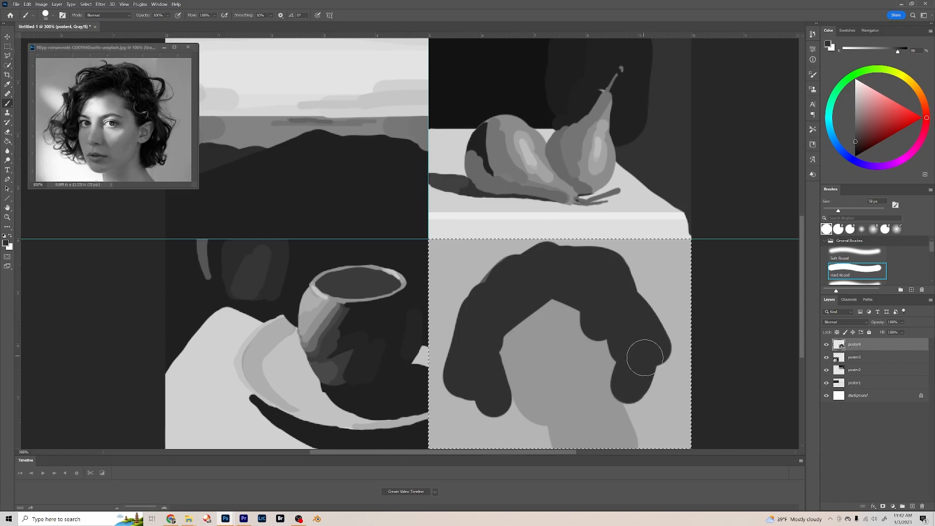
- Extend the dark gray hair beside the jaw and thicken it along the ear side down to the neck
{"action": "left_click_drag", "start_coordinate": [503, 386], "coordinate": [496, 407]}
{"action": "mouse_move", "coordinate": [635, 404]}
{"action": "left_mouse_down"}
{"action": "mouse_move", "coordinate": [649, 368]}
{"action": "mouse_move", "coordinate": [653, 375]}
{"action": "mouse_move", "coordinate": [643, 395]}
{"action": "mouse_move", "coordinate": [657, 335]}
{"action": "left_mouse_up"}
{"action": "mouse_move", "coordinate": [639, 303]}
{"action": "left_mouse_down"}
{"action": "mouse_move", "coordinate": [615, 268]}
{"action": "mouse_move", "coordinate": [622, 340]}
{"action": "left_mouse_up"}
{"action": "left_click_drag", "start_coordinate": [598, 277], "coordinate": [654, 298]}
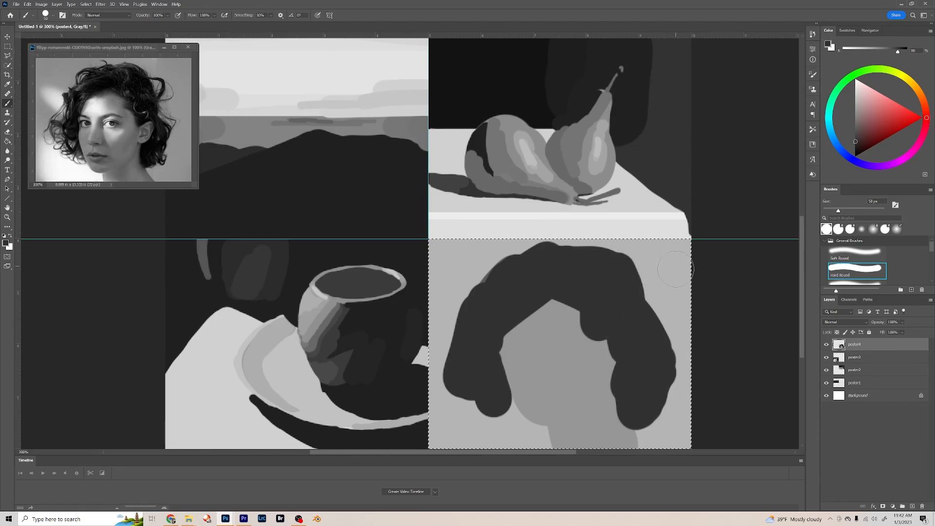
- Sample the light gray background and carve back the outer contour of the hair on both sides of the head
{"action": "left_click", "coordinate": [673, 289], "text": "alt"}
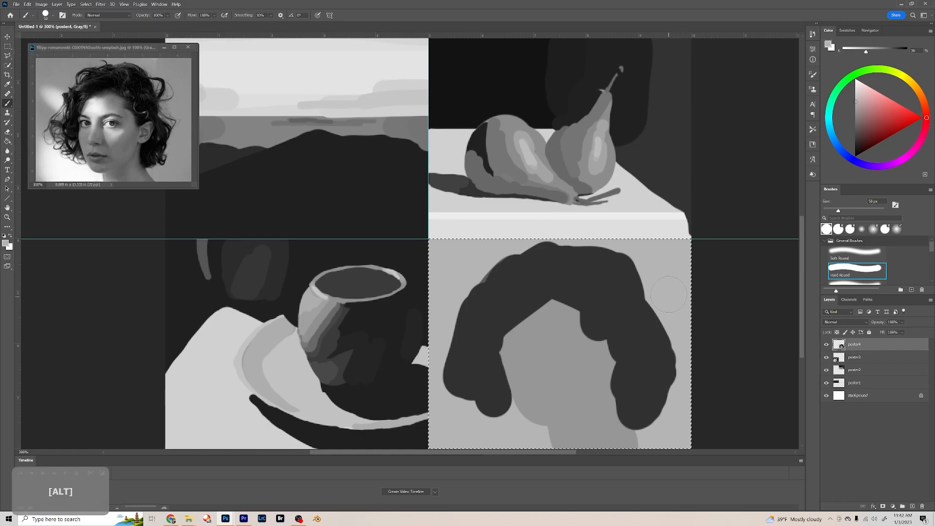
{"action": "mouse_move", "coordinate": [671, 296]}
{"action": "left_mouse_down"}
{"action": "mouse_move", "coordinate": [664, 328]}
{"action": "mouse_move", "coordinate": [675, 297]}
{"action": "left_mouse_up"}
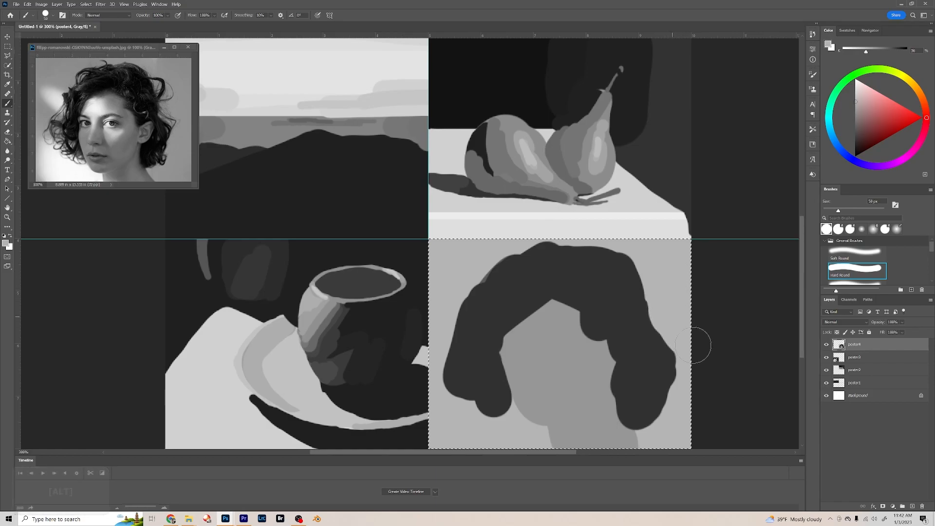
{"action": "mouse_move", "coordinate": [492, 270]}
{"action": "left_mouse_down"}
{"action": "mouse_move", "coordinate": [433, 361]}
{"action": "mouse_move", "coordinate": [450, 390]}
{"action": "mouse_move", "coordinate": [482, 412]}
{"action": "left_mouse_up"}
- Sample the face's mid-gray and repaint the forehead, ear and neck edges over the hair, reducing the brush for the ear and neck
{"action": "key", "text": "alt"}
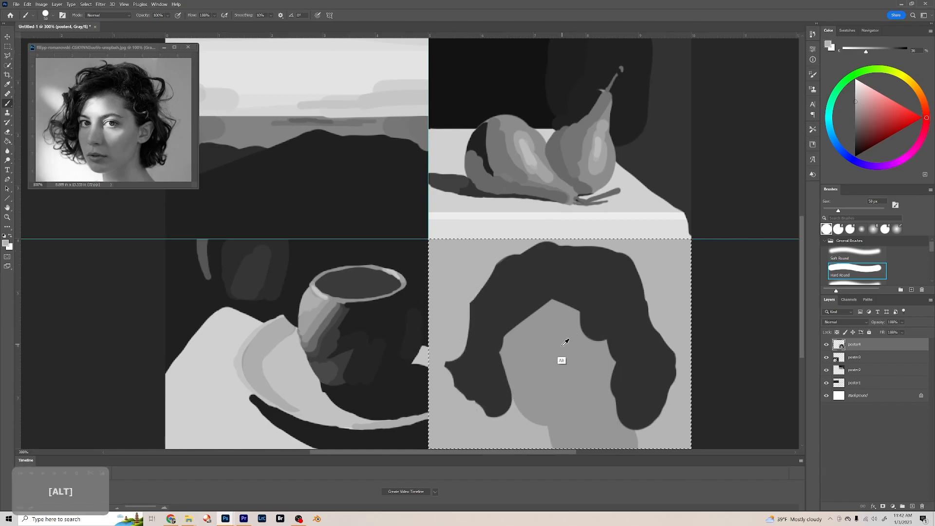
{"action": "left_click", "coordinate": [559, 344], "text": "alt"}
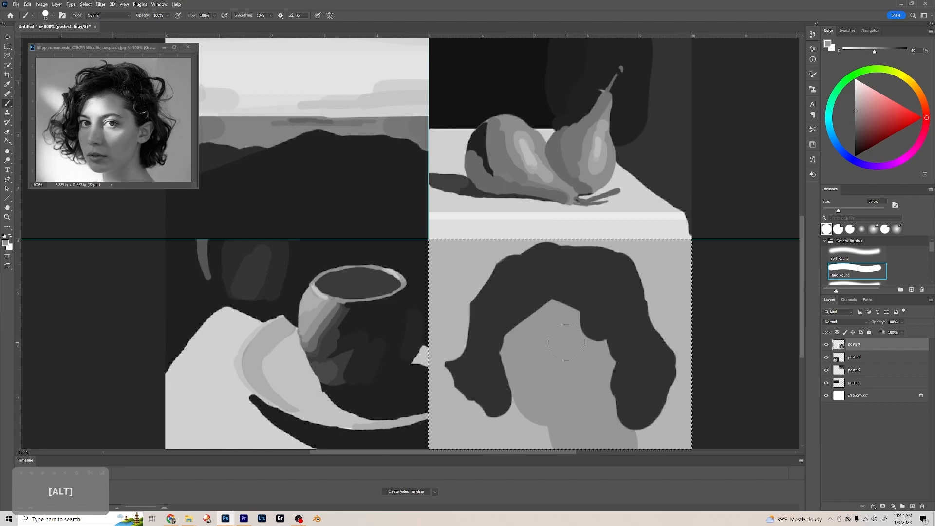
{"action": "mouse_move", "coordinate": [561, 324]}
{"action": "left_mouse_down"}
{"action": "mouse_move", "coordinate": [559, 305]}
{"action": "mouse_move", "coordinate": [577, 324]}
{"action": "left_mouse_up"}
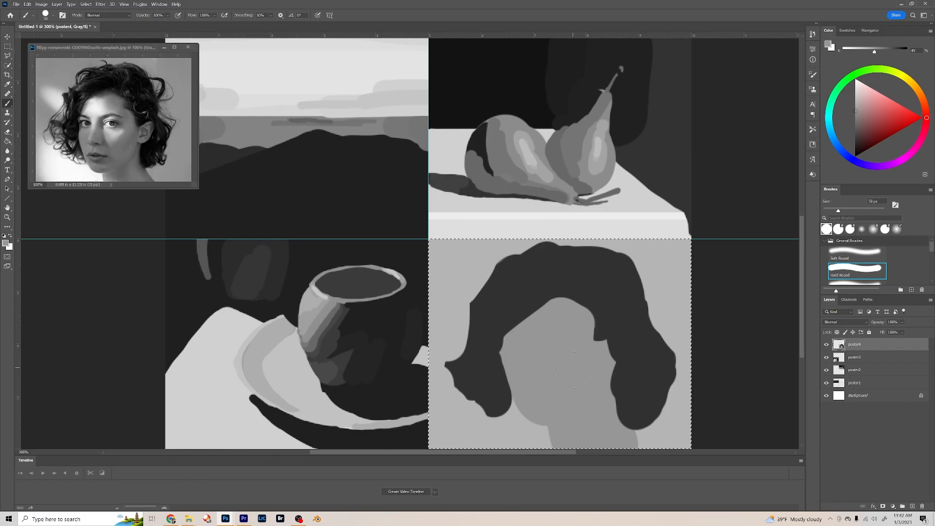
{"action": "mouse_move", "coordinate": [600, 365]}
{"action": "left_mouse_down"}
{"action": "mouse_move", "coordinate": [632, 362]}
{"action": "mouse_move", "coordinate": [614, 374]}
{"action": "mouse_move", "coordinate": [631, 365]}
{"action": "mouse_move", "coordinate": [609, 379]}
{"action": "mouse_move", "coordinate": [631, 339]}
{"action": "mouse_move", "coordinate": [614, 348]}
{"action": "mouse_move", "coordinate": [636, 358]}
{"action": "left_mouse_up"}
{"action": "key", "text": "bracketleft"}
{"action": "key", "text": "bracketleft"}
{"action": "key", "text": "bracketleft"}
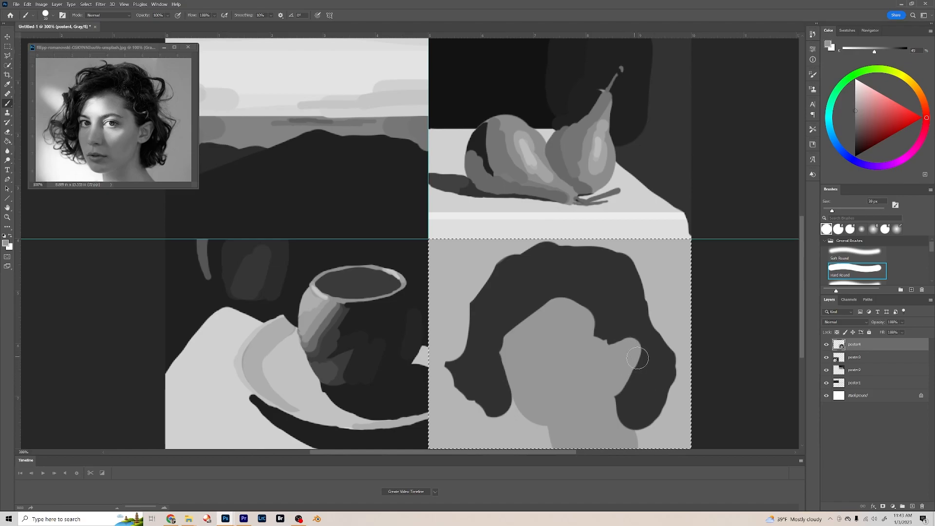
{"action": "mouse_move", "coordinate": [631, 355]}
{"action": "left_mouse_down"}
{"action": "mouse_move", "coordinate": [604, 411]}
{"action": "mouse_move", "coordinate": [609, 390]}
{"action": "mouse_move", "coordinate": [615, 437]}
{"action": "mouse_move", "coordinate": [605, 428]}
{"action": "mouse_move", "coordinate": [607, 417]}
{"action": "mouse_move", "coordinate": [620, 437]}
{"action": "mouse_move", "coordinate": [613, 416]}
{"action": "mouse_move", "coordinate": [621, 440]}
{"action": "left_mouse_up"}
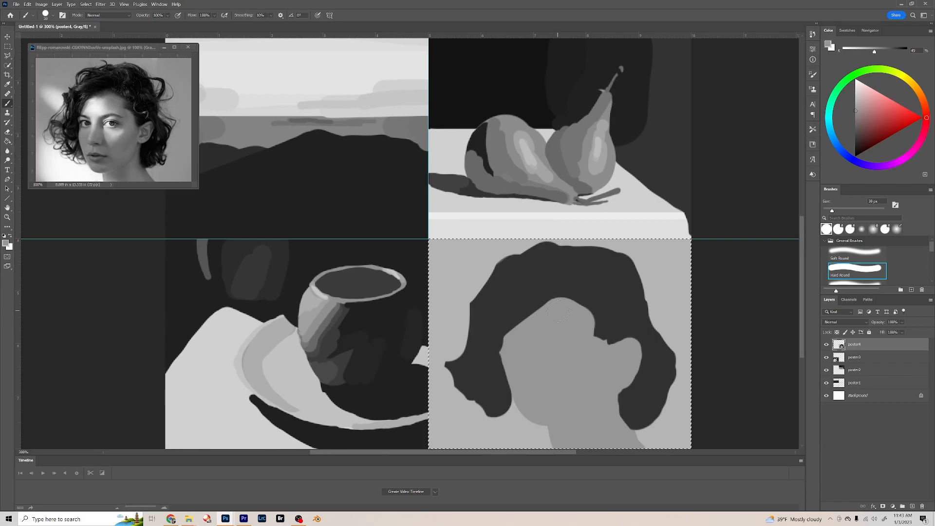
- Refine the inner hairline with mid-gray along the forehead and sampled dark gray hair beside the cheek and jaw
{"action": "left_click_drag", "start_coordinate": [536, 304], "coordinate": [553, 313]}
{"action": "mouse_move", "coordinate": [515, 343]}
{"action": "left_mouse_down"}
{"action": "mouse_move", "coordinate": [517, 326]}
{"action": "mouse_move", "coordinate": [515, 347]}
{"action": "left_mouse_up"}
{"action": "left_click_drag", "start_coordinate": [517, 331], "coordinate": [524, 327]}
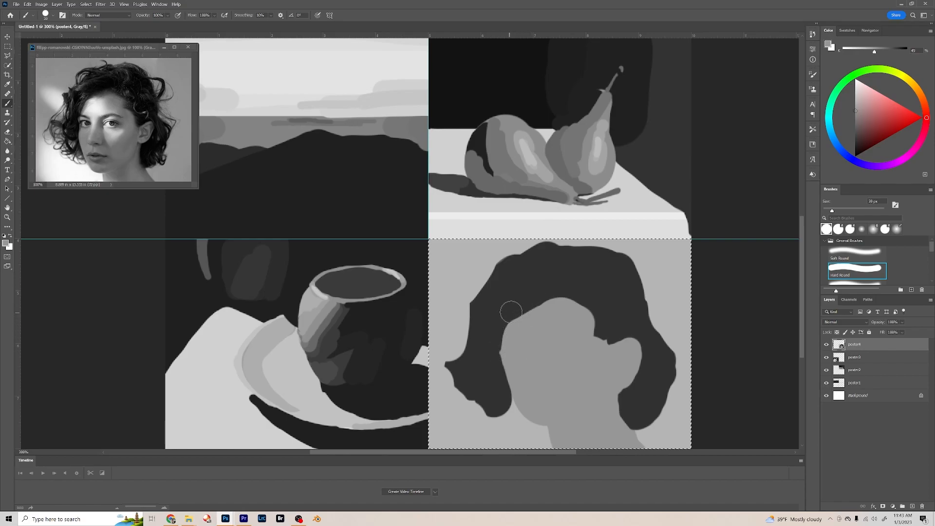
{"action": "left_click", "coordinate": [497, 318], "text": "alt"}
{"action": "mouse_move", "coordinate": [495, 321]}
{"action": "left_mouse_down"}
{"action": "mouse_move", "coordinate": [492, 334]}
{"action": "mouse_move", "coordinate": [499, 311]}
{"action": "mouse_move", "coordinate": [488, 359]}
{"action": "left_mouse_up"}
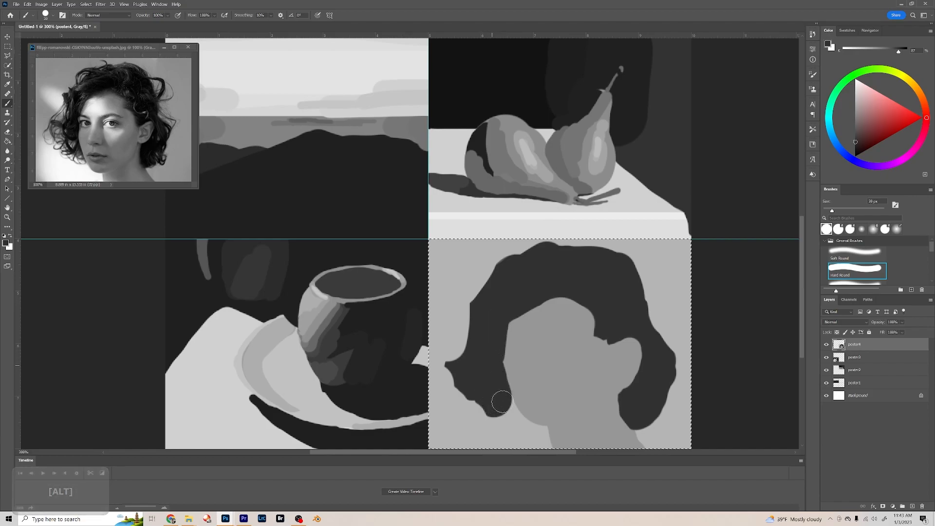
{"action": "mouse_move", "coordinate": [509, 405]}
{"action": "left_mouse_down"}
{"action": "mouse_move", "coordinate": [499, 378]}
{"action": "mouse_move", "coordinate": [503, 403]}
{"action": "left_mouse_up"}
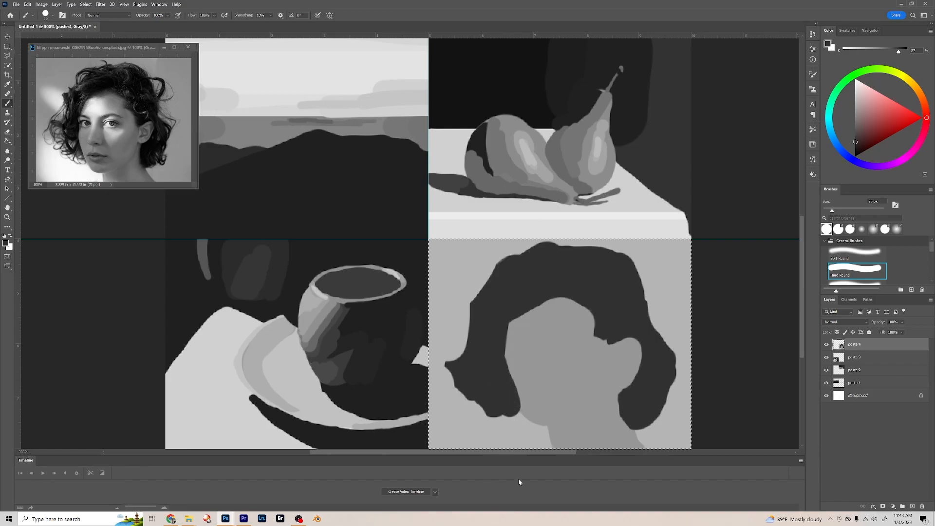
- Paint very light gray background patches above the shoulder and beside the upper hair, using a lightened sample of the background gray
{"action": "left_click", "coordinate": [510, 430], "text": "alt"}
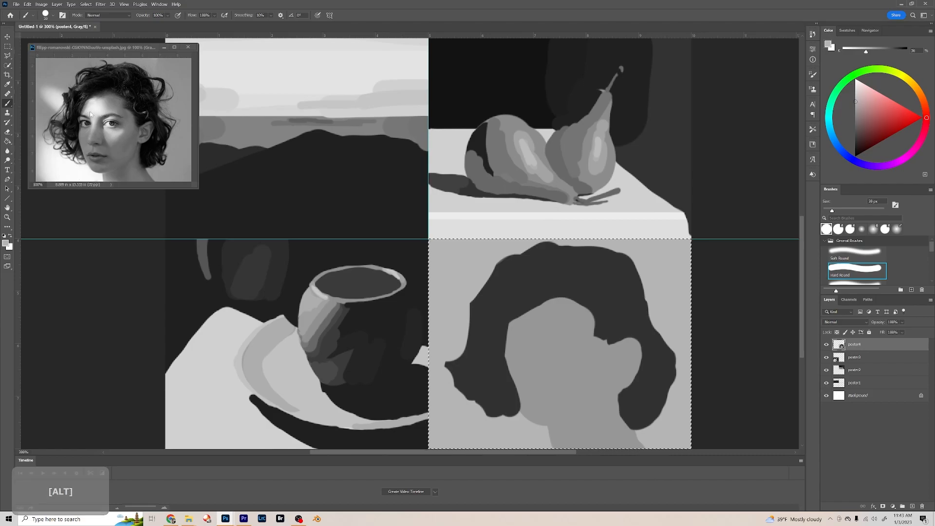
{"action": "left_click_drag", "start_coordinate": [855, 100], "coordinate": [855, 89]}
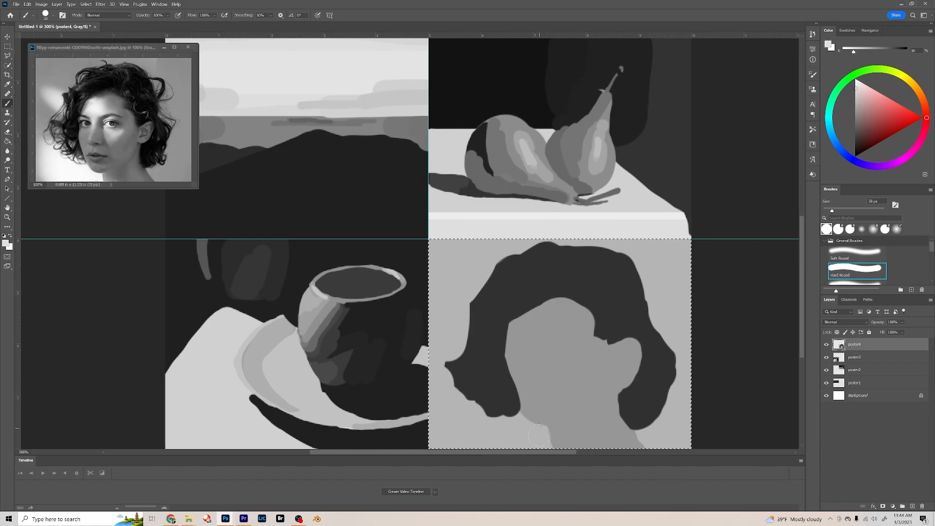
{"action": "mouse_move", "coordinate": [523, 429]}
{"action": "left_mouse_down"}
{"action": "mouse_move", "coordinate": [534, 450]}
{"action": "mouse_move", "coordinate": [534, 434]}
{"action": "mouse_move", "coordinate": [512, 416]}
{"action": "mouse_move", "coordinate": [522, 431]}
{"action": "mouse_move", "coordinate": [511, 439]}
{"action": "mouse_move", "coordinate": [487, 419]}
{"action": "mouse_move", "coordinate": [471, 420]}
{"action": "mouse_move", "coordinate": [462, 454]}
{"action": "mouse_move", "coordinate": [441, 403]}
{"action": "left_mouse_up"}
{"action": "mouse_move", "coordinate": [463, 284]}
{"action": "left_mouse_down"}
{"action": "mouse_move", "coordinate": [463, 305]}
{"action": "mouse_move", "coordinate": [458, 293]}
{"action": "mouse_move", "coordinate": [459, 319]}
{"action": "mouse_move", "coordinate": [466, 285]}
{"action": "left_mouse_up"}
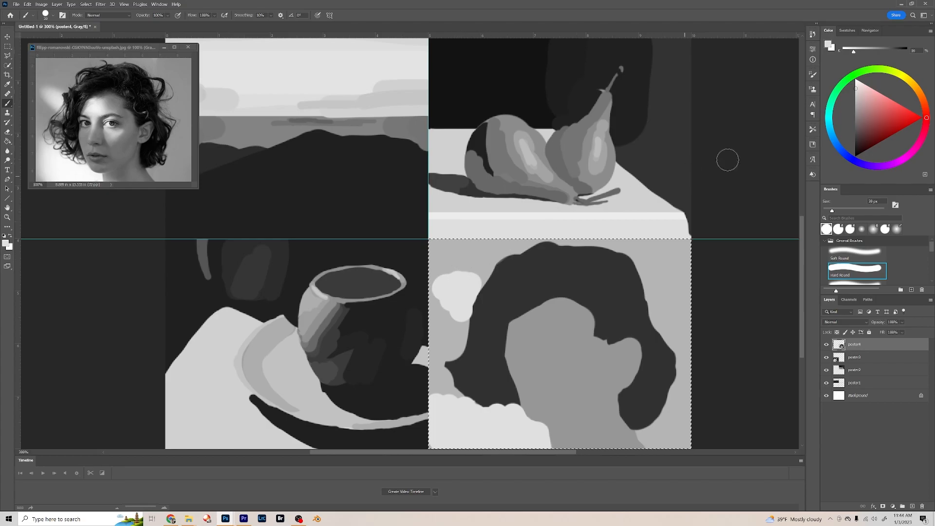
- Choose a slightly darker light gray and border both bright background patches with a 15 px brush
{"action": "left_click", "coordinate": [839, 117]}
{"action": "key", "text": "bracketleft"}
{"action": "key", "text": "bracketleft"}
{"action": "key", "text": "bracketleft"}
{"action": "mouse_move", "coordinate": [439, 275]}
{"action": "left_mouse_down"}
{"action": "mouse_move", "coordinate": [471, 269]}
{"action": "mouse_move", "coordinate": [482, 284]}
{"action": "mouse_move", "coordinate": [436, 292]}
{"action": "mouse_move", "coordinate": [458, 332]}
{"action": "left_mouse_up"}
{"action": "mouse_move", "coordinate": [460, 387]}
{"action": "left_mouse_down"}
{"action": "mouse_move", "coordinate": [440, 402]}
{"action": "mouse_move", "coordinate": [432, 397]}
{"action": "mouse_move", "coordinate": [483, 392]}
{"action": "mouse_move", "coordinate": [458, 409]}
{"action": "mouse_move", "coordinate": [436, 404]}
{"action": "mouse_move", "coordinate": [470, 410]}
{"action": "left_mouse_up"}
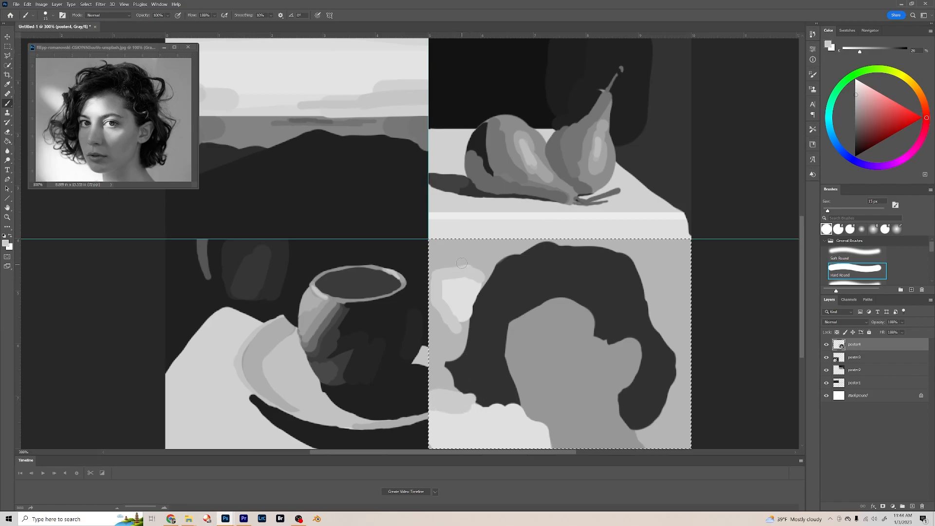
- Add a darker light gray transition band around the bright background patches beside the hair
{"action": "left_click", "coordinate": [518, 227], "text": "alt"}
{"action": "left_click_drag", "start_coordinate": [438, 269], "coordinate": [490, 251]}
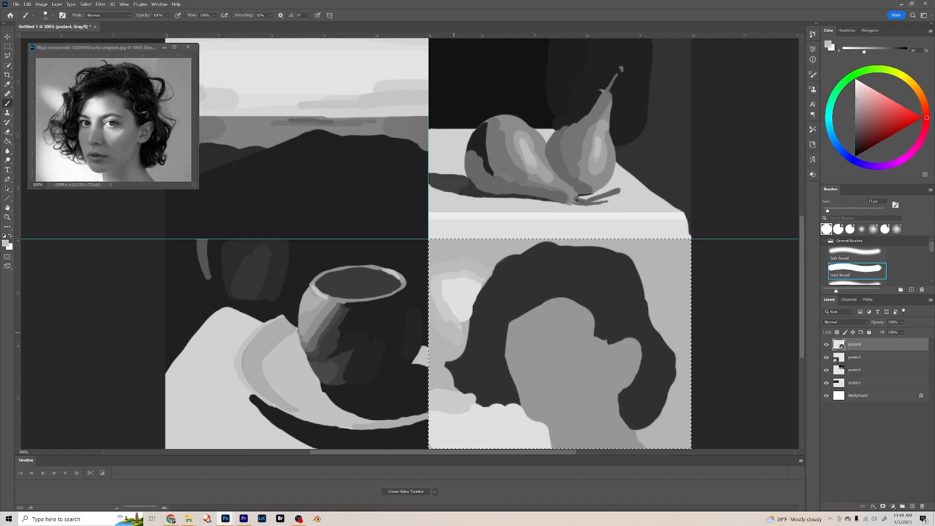
{"action": "left_click_drag", "start_coordinate": [432, 390], "coordinate": [459, 401]}
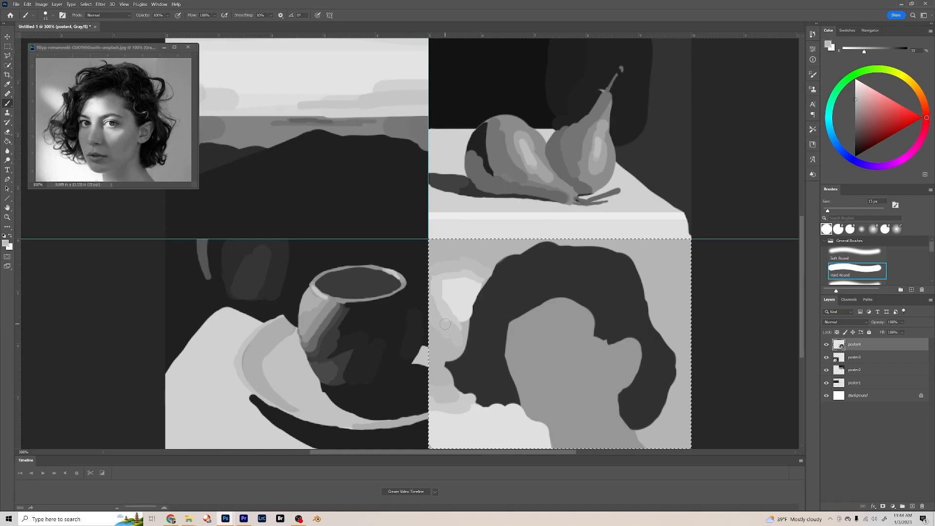
{"action": "left_click_drag", "start_coordinate": [466, 306], "coordinate": [515, 305]}
- Sample the brightest background gray and block in highlights on the forehead, nose and cheek, adding a slightly darker gray on the cheek's edge
{"action": "left_click", "coordinate": [464, 306], "text": "alt"}
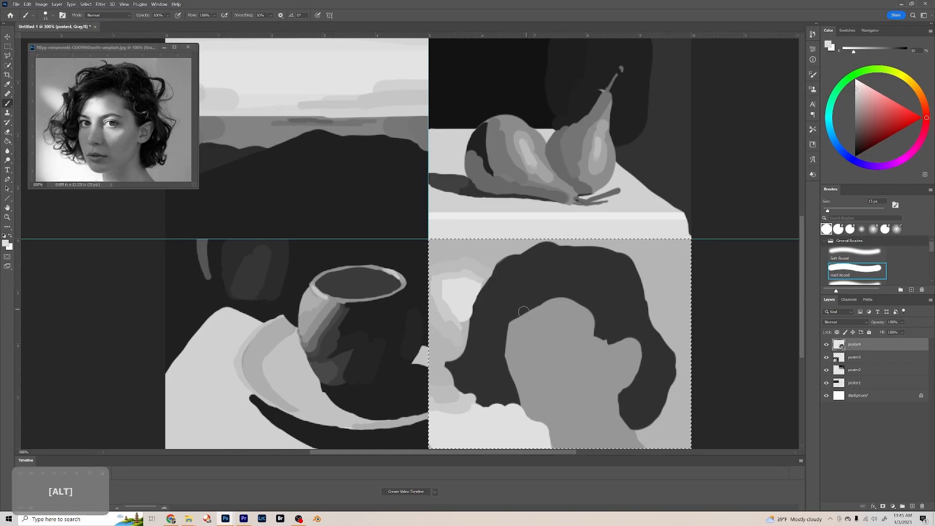
{"action": "mouse_move", "coordinate": [520, 322]}
{"action": "left_mouse_down"}
{"action": "mouse_move", "coordinate": [512, 345]}
{"action": "mouse_move", "coordinate": [519, 323]}
{"action": "mouse_move", "coordinate": [522, 339]}
{"action": "mouse_move", "coordinate": [533, 341]}
{"action": "mouse_move", "coordinate": [539, 305]}
{"action": "mouse_move", "coordinate": [541, 334]}
{"action": "mouse_move", "coordinate": [542, 308]}
{"action": "mouse_move", "coordinate": [553, 334]}
{"action": "mouse_move", "coordinate": [541, 329]}
{"action": "mouse_move", "coordinate": [545, 346]}
{"action": "mouse_move", "coordinate": [531, 343]}
{"action": "mouse_move", "coordinate": [545, 339]}
{"action": "mouse_move", "coordinate": [536, 339]}
{"action": "mouse_move", "coordinate": [534, 365]}
{"action": "left_mouse_up"}
{"action": "mouse_move", "coordinate": [540, 331]}
{"action": "left_mouse_down"}
{"action": "mouse_move", "coordinate": [515, 336]}
{"action": "mouse_move", "coordinate": [554, 377]}
{"action": "left_mouse_up"}
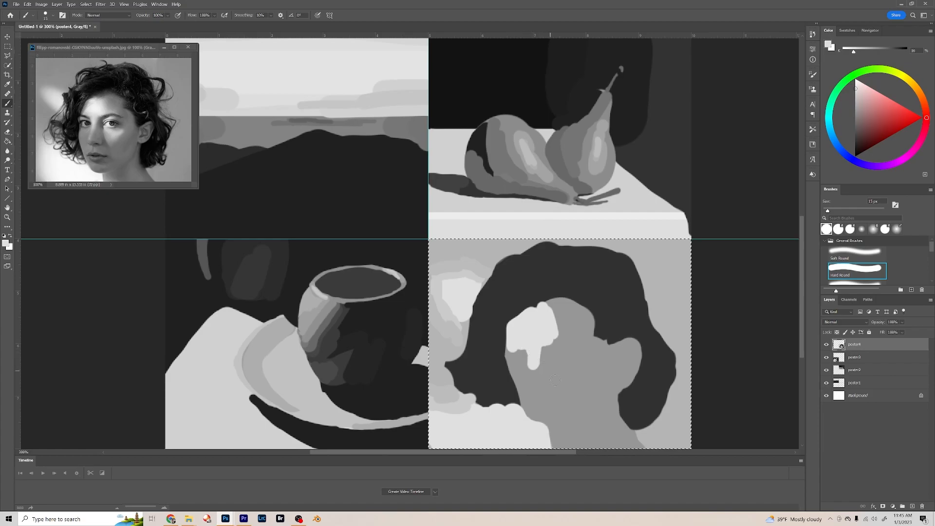
{"action": "mouse_move", "coordinate": [567, 344]}
{"action": "left_mouse_down"}
{"action": "mouse_move", "coordinate": [565, 370]}
{"action": "mouse_move", "coordinate": [579, 362]}
{"action": "mouse_move", "coordinate": [567, 381]}
{"action": "left_mouse_up"}
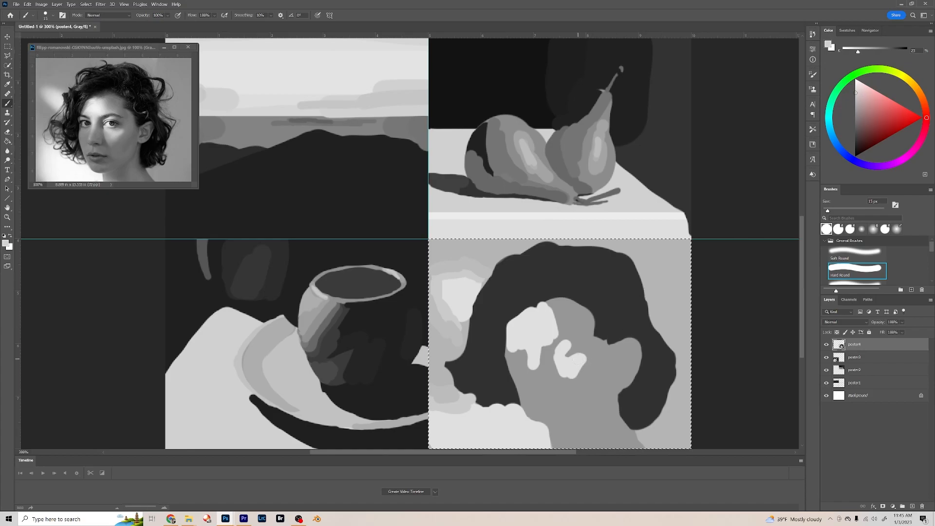
{"action": "mouse_move", "coordinate": [583, 365]}
{"action": "left_mouse_down"}
{"action": "mouse_move", "coordinate": [575, 375]}
{"action": "mouse_move", "coordinate": [573, 363]}
{"action": "left_mouse_up"}
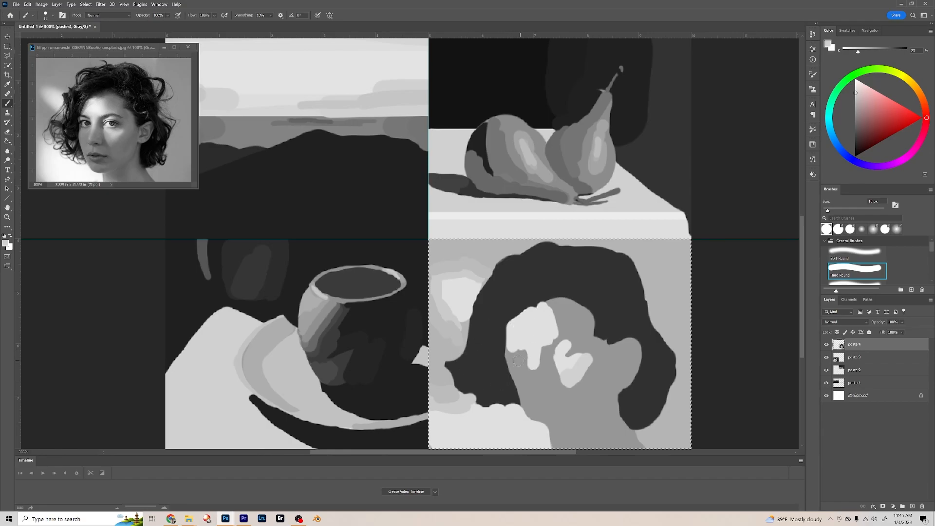
- Sample the face's mid-gray and trim the edges of the forehead, nose and cheek highlights
{"action": "left_click", "coordinate": [515, 349], "text": "alt"}
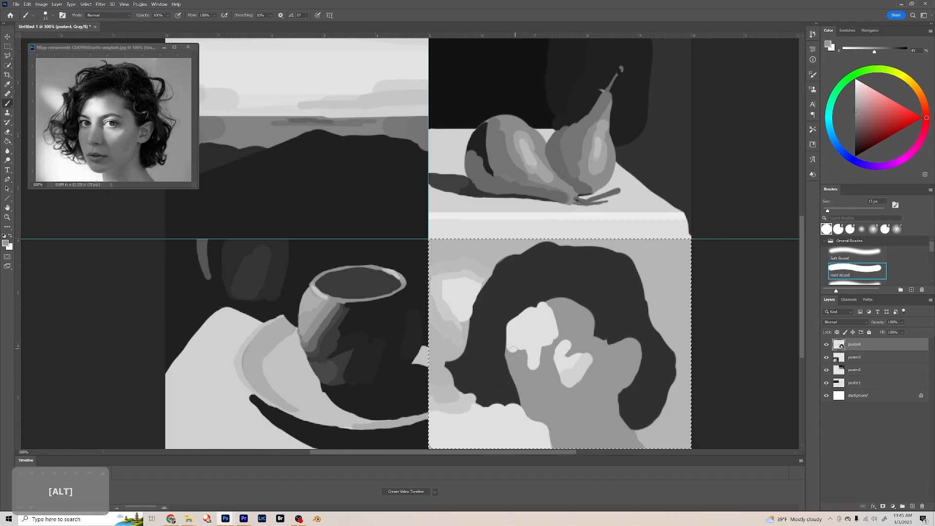
{"action": "left_click", "coordinate": [511, 348]}
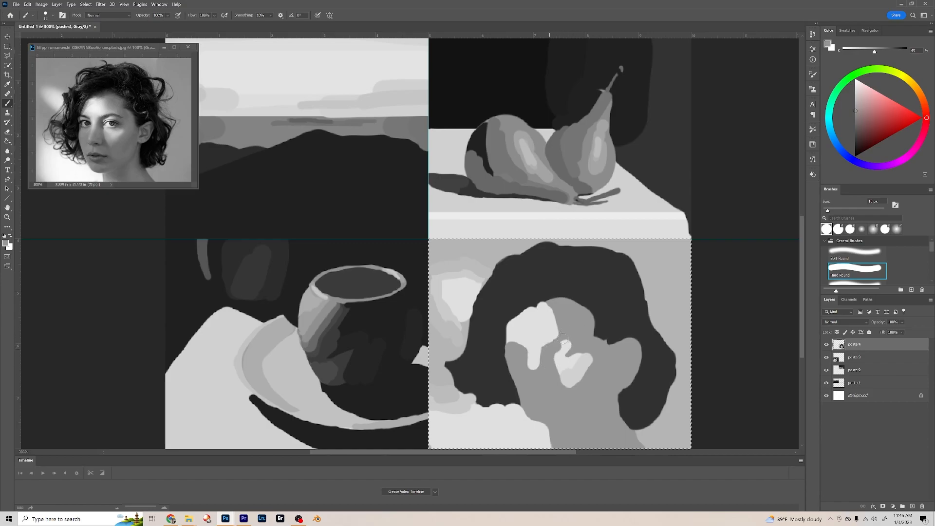
{"action": "mouse_move", "coordinate": [561, 343]}
{"action": "left_mouse_down"}
{"action": "mouse_move", "coordinate": [577, 329]}
{"action": "mouse_move", "coordinate": [541, 415]}
{"action": "mouse_move", "coordinate": [563, 356]}
{"action": "mouse_move", "coordinate": [535, 346]}
{"action": "mouse_move", "coordinate": [527, 380]}
{"action": "mouse_move", "coordinate": [542, 365]}
{"action": "left_mouse_up"}
- Reduce the brush to 9 px and repaint the nose highlight with progressively darker light grays
{"action": "left_click", "coordinate": [533, 371], "text": "alt"}
{"action": "left_click", "coordinate": [857, 93]}
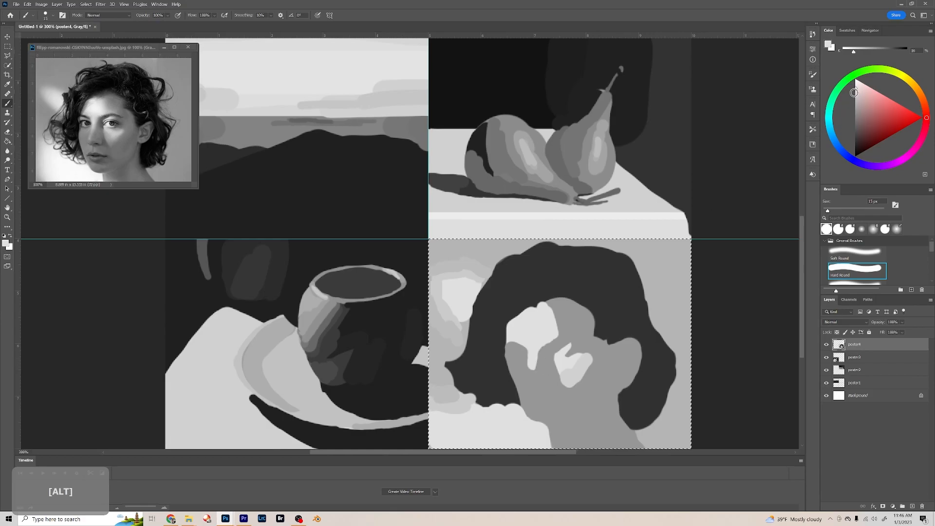
{"action": "key", "text": "bracketleft"}
{"action": "key", "text": "bracketleft"}
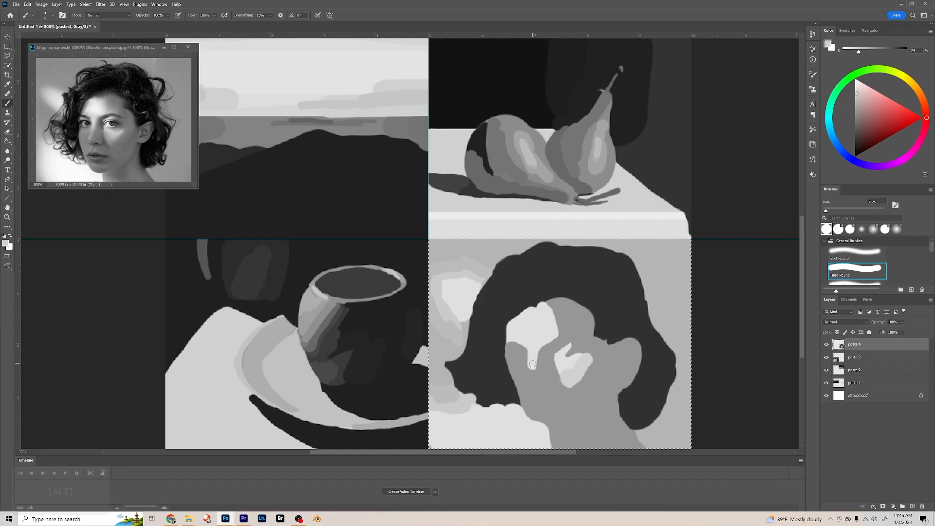
{"action": "mouse_move", "coordinate": [532, 363]}
{"action": "left_mouse_down"}
{"action": "mouse_move", "coordinate": [531, 376]}
{"action": "mouse_move", "coordinate": [532, 351]}
{"action": "mouse_move", "coordinate": [532, 361]}
{"action": "left_mouse_up"}
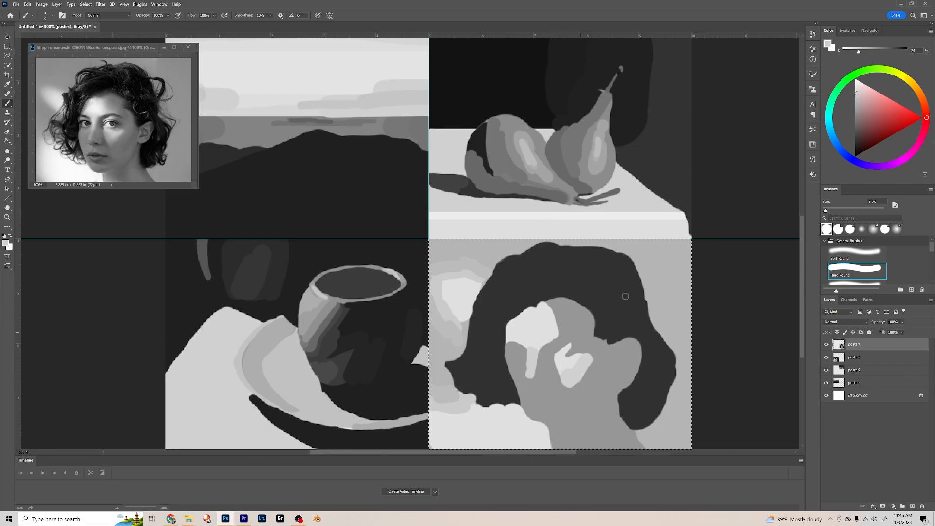
{"action": "left_click", "coordinate": [857, 100]}
{"action": "left_click_drag", "start_coordinate": [531, 361], "coordinate": [528, 373]}
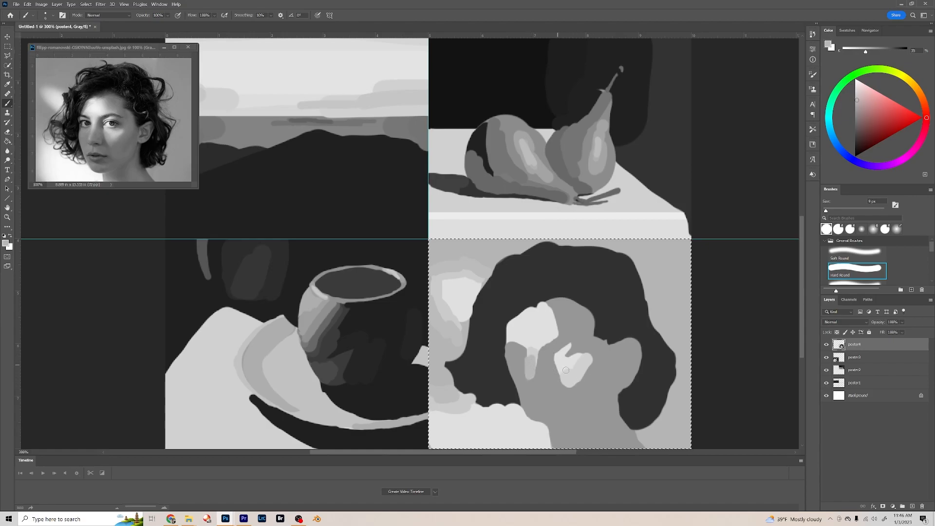
- Surround the cheek highlight with halftone grays and trim the cheek and nose shapes with the face's mid-gray
{"action": "left_click_drag", "start_coordinate": [567, 382], "coordinate": [558, 365]}
{"action": "mouse_move", "coordinate": [594, 360]}
{"action": "left_mouse_down"}
{"action": "mouse_move", "coordinate": [571, 393]}
{"action": "mouse_move", "coordinate": [579, 374]}
{"action": "left_mouse_up"}
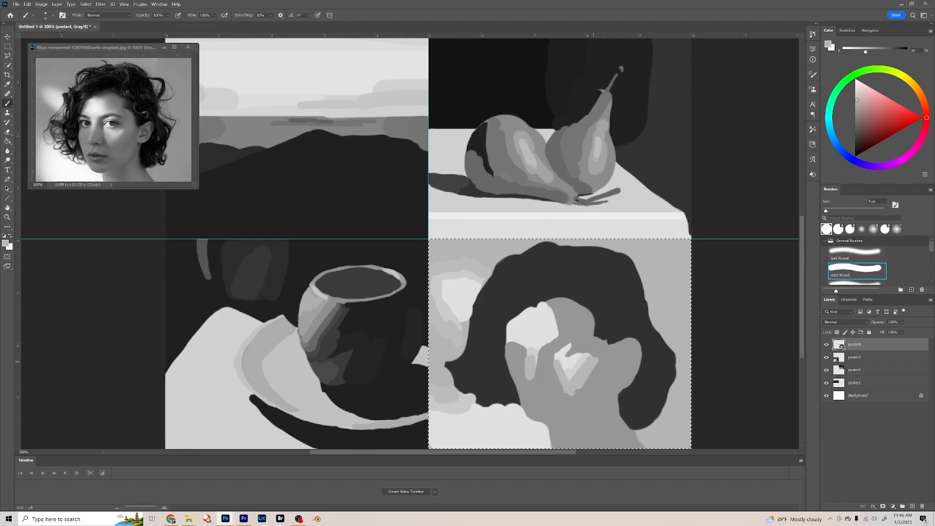
{"action": "left_click_drag", "start_coordinate": [865, 114], "coordinate": [856, 105]}
{"action": "left_click_drag", "start_coordinate": [594, 360], "coordinate": [571, 392]}
{"action": "left_click", "coordinate": [601, 382], "text": "alt"}
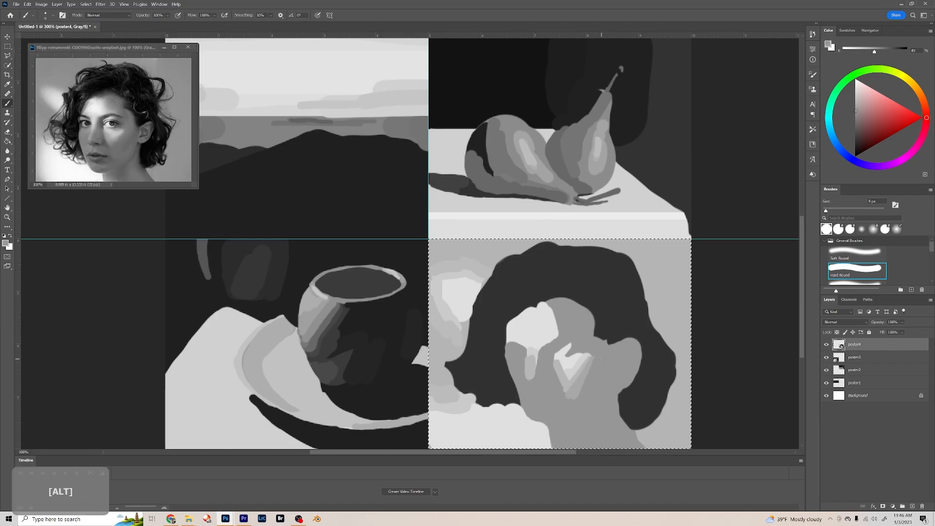
{"action": "left_click_drag", "start_coordinate": [588, 368], "coordinate": [570, 397]}
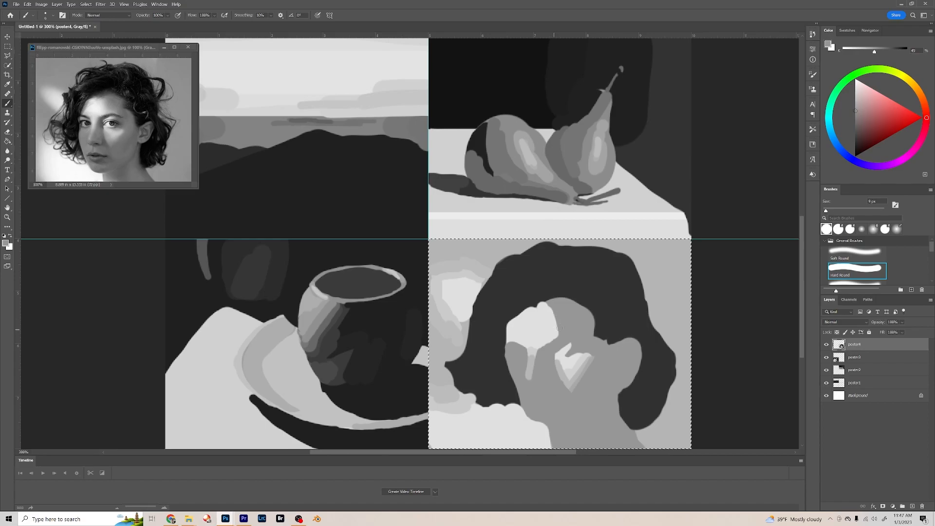
- Paint intermediate gray bands across the forehead beside its highlight, stepping from the mid-gray shadow toward the light
{"action": "key", "text": "alt"}
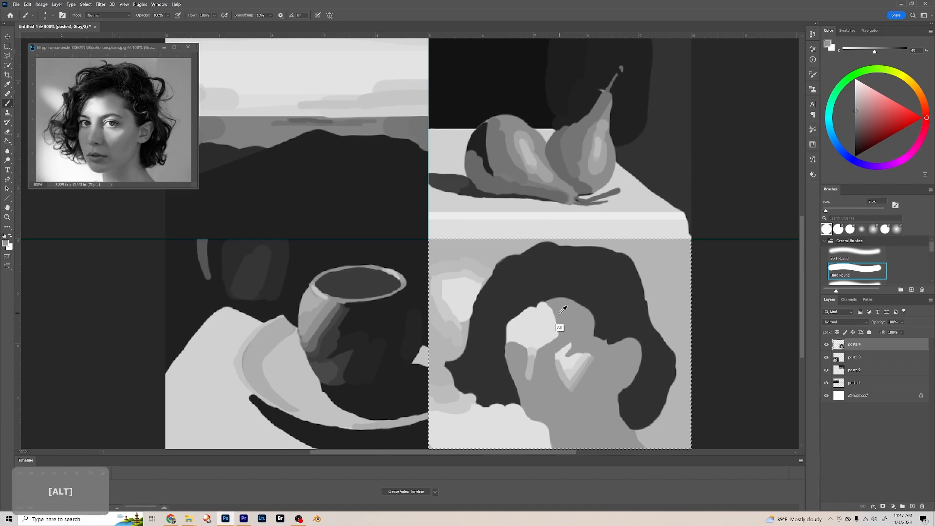
{"action": "left_click", "coordinate": [564, 310], "text": "alt"}
{"action": "mouse_move", "coordinate": [551, 298]}
{"action": "left_mouse_down"}
{"action": "mouse_move", "coordinate": [555, 336]}
{"action": "mouse_move", "coordinate": [562, 332]}
{"action": "left_mouse_up"}
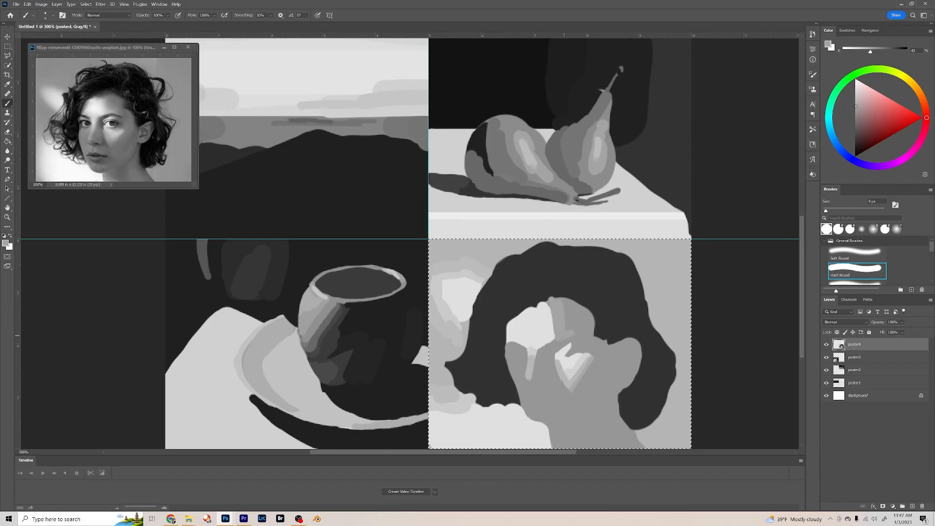
{"action": "left_click", "coordinate": [560, 317], "text": "alt"}
{"action": "left_click_drag", "start_coordinate": [553, 300], "coordinate": [554, 335]}
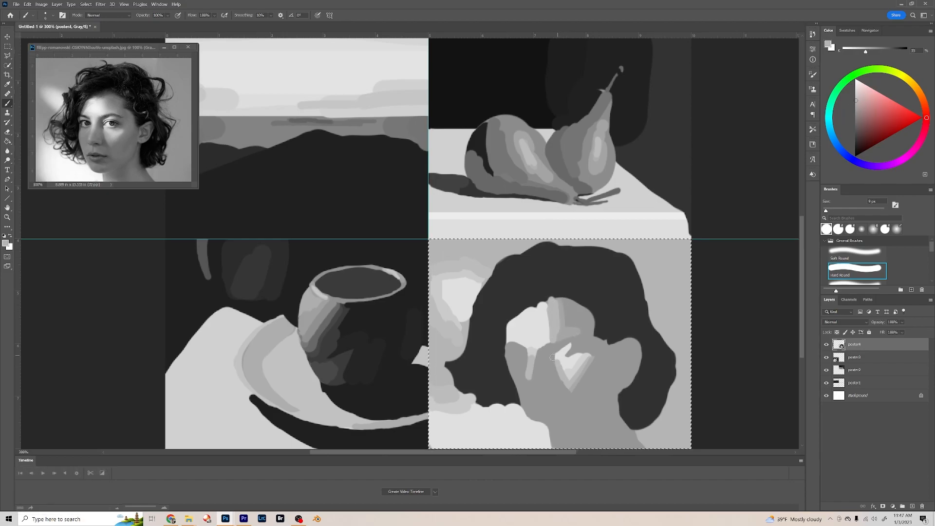
- Choose a lighter gray and soften the forehead highlight's inner edge and its border along the hairline
{"action": "left_click_drag", "start_coordinate": [542, 300], "coordinate": [542, 331]}
{"action": "left_click", "coordinate": [856, 95]}
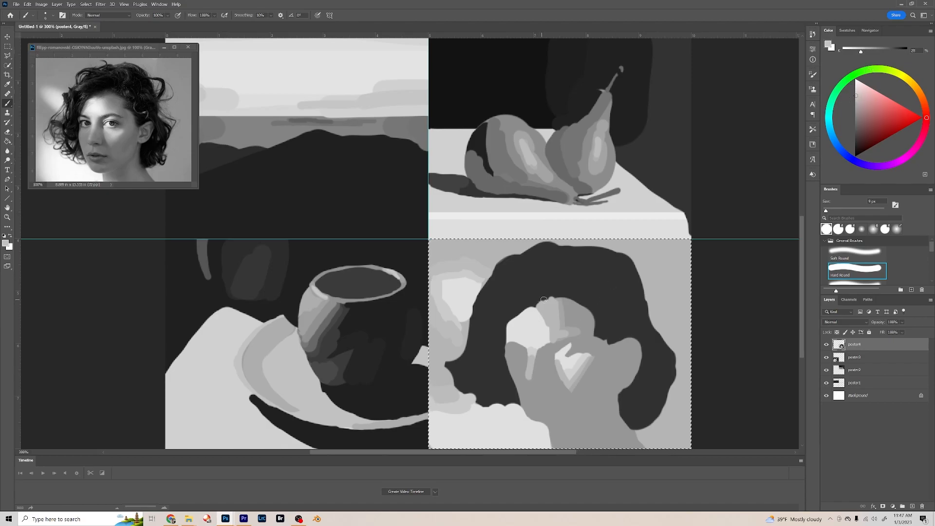
{"action": "left_click_drag", "start_coordinate": [547, 311], "coordinate": [544, 334]}
{"action": "mouse_move", "coordinate": [511, 323]}
{"action": "left_mouse_down"}
{"action": "mouse_move", "coordinate": [506, 340]}
{"action": "mouse_move", "coordinate": [517, 316]}
{"action": "left_mouse_up"}
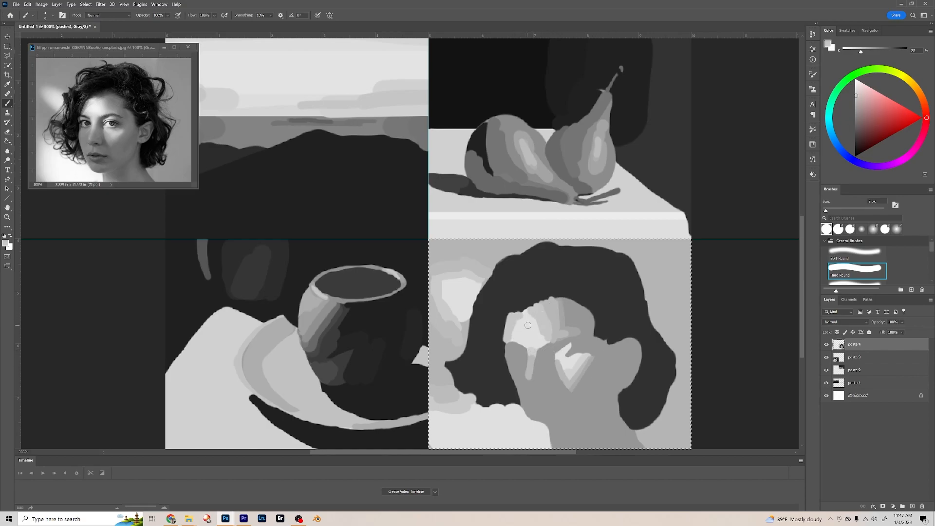
{"action": "left_click", "coordinate": [636, 282], "text": "alt"}
{"action": "left_click_drag", "start_coordinate": [506, 317], "coordinate": [507, 343]}
{"action": "key", "text": "ctrl+z"}
- Trim the lit side of the woman's forehead along the hairline with the hair's dark gray
{"action": "left_click", "coordinate": [509, 290], "text": "alt"}
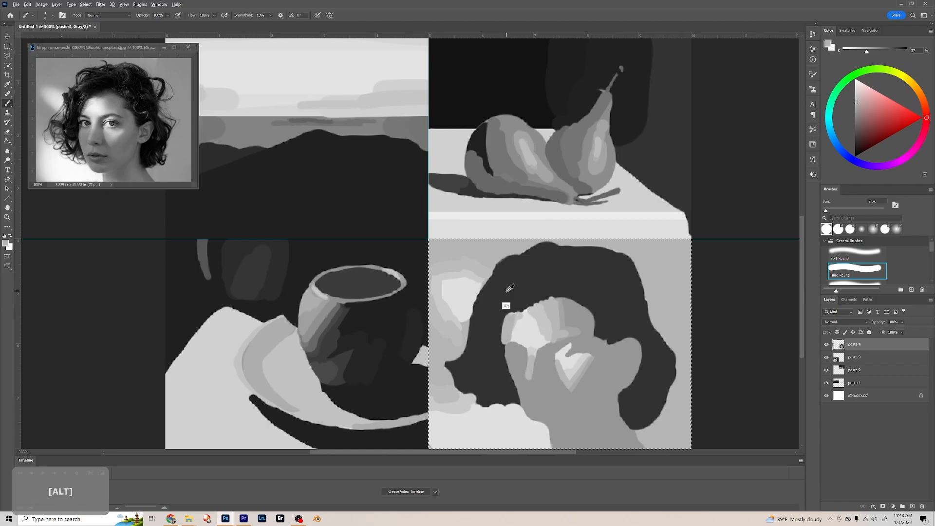
{"action": "mouse_move", "coordinate": [512, 307]}
{"action": "left_mouse_down"}
{"action": "mouse_move", "coordinate": [493, 356]}
{"action": "mouse_move", "coordinate": [509, 309]}
{"action": "mouse_move", "coordinate": [507, 342]}
{"action": "left_mouse_up"}
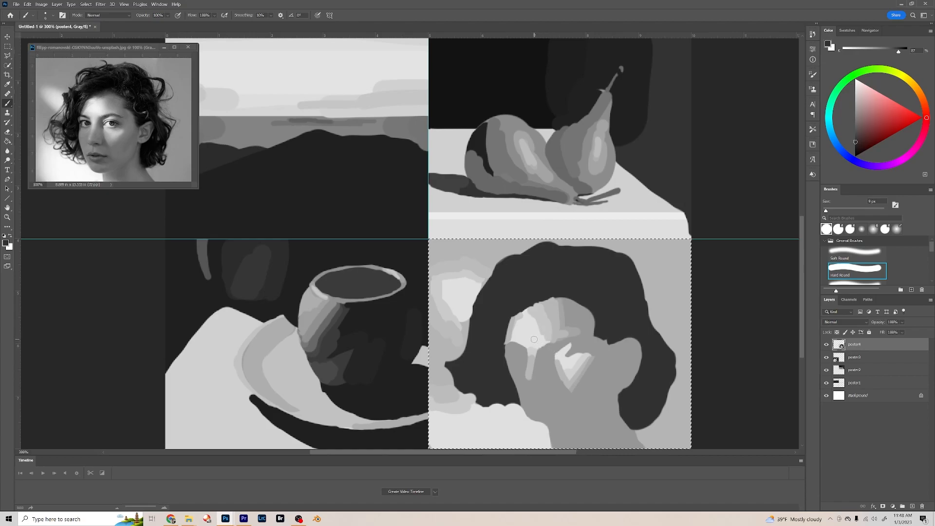
- Extend the cheek highlight up around the eye in light gray, and carve the eye shape into it with the face's mid-gray
{"action": "left_click", "coordinate": [535, 350], "text": "alt"}
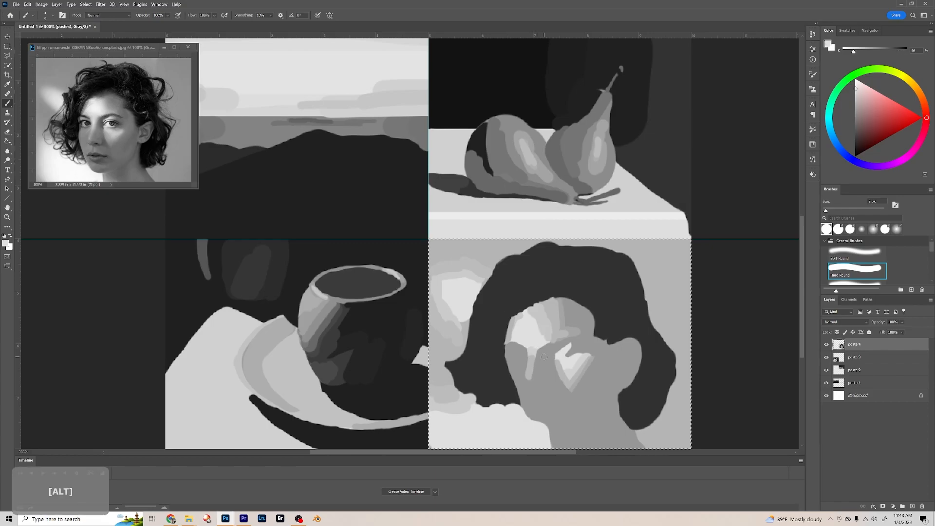
{"action": "left_click_drag", "start_coordinate": [556, 347], "coordinate": [551, 357]}
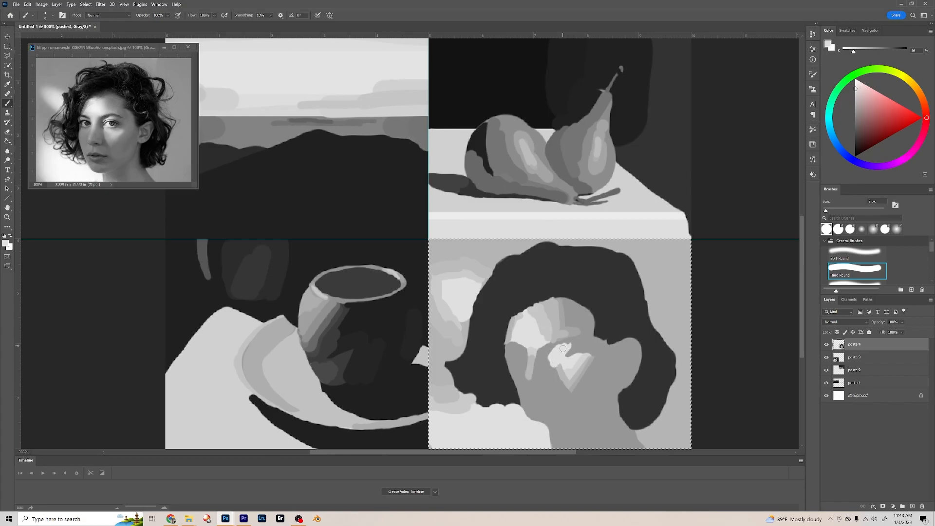
{"action": "left_click_drag", "start_coordinate": [567, 347], "coordinate": [564, 358]}
{"action": "left_click", "coordinate": [573, 349], "text": "alt"}
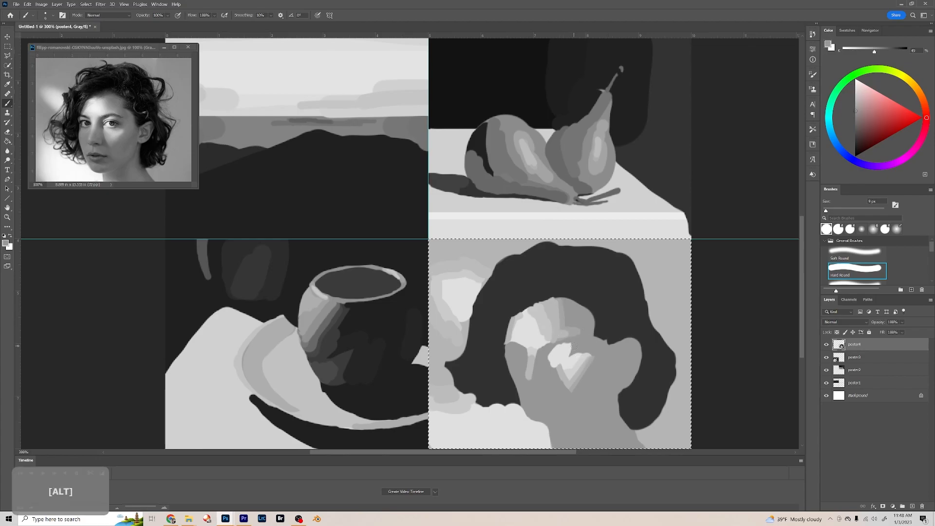
{"action": "left_click_drag", "start_coordinate": [571, 345], "coordinate": [572, 345]}
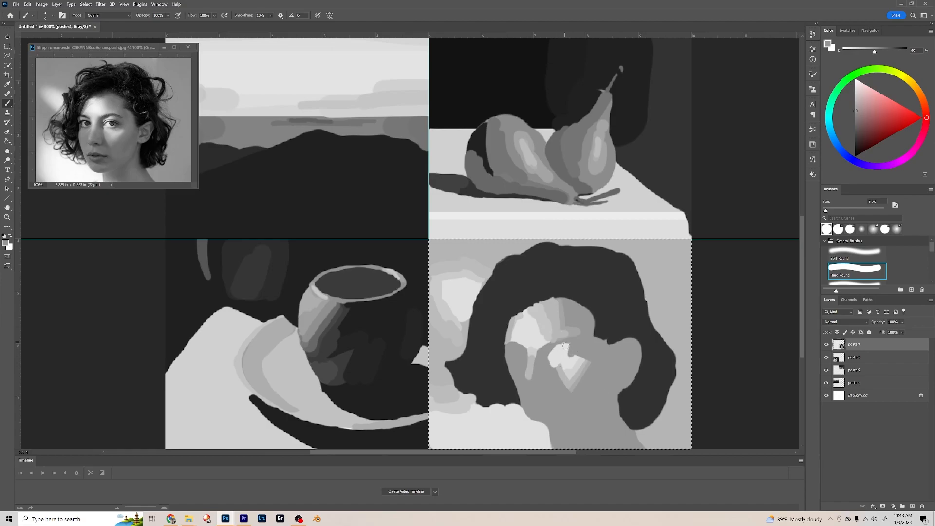
{"action": "left_click_drag", "start_coordinate": [562, 355], "coordinate": [566, 353]}
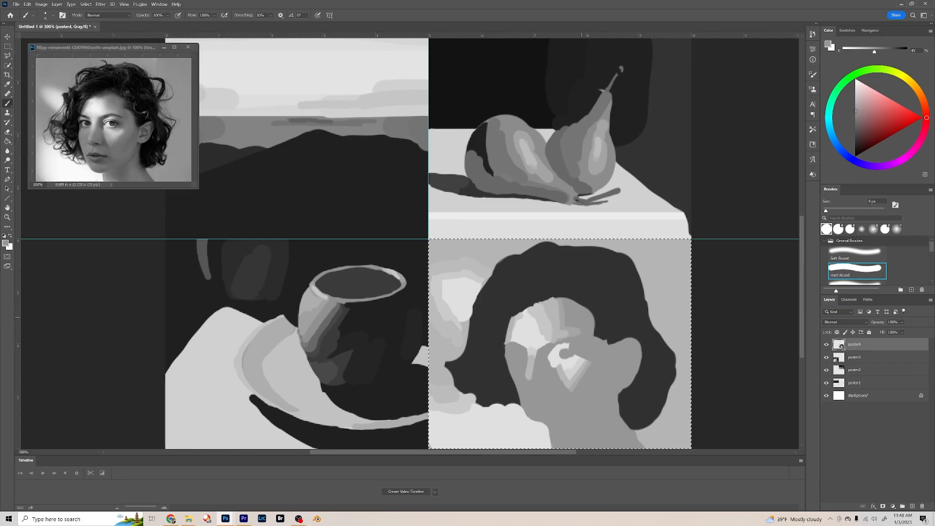
- Refine the face's outer contour and the temple notch above the ear, alternating the hair's dark gray and the face's mid-gray
{"action": "key", "text": "alt"}
{"action": "left_click", "coordinate": [497, 349], "text": "alt"}
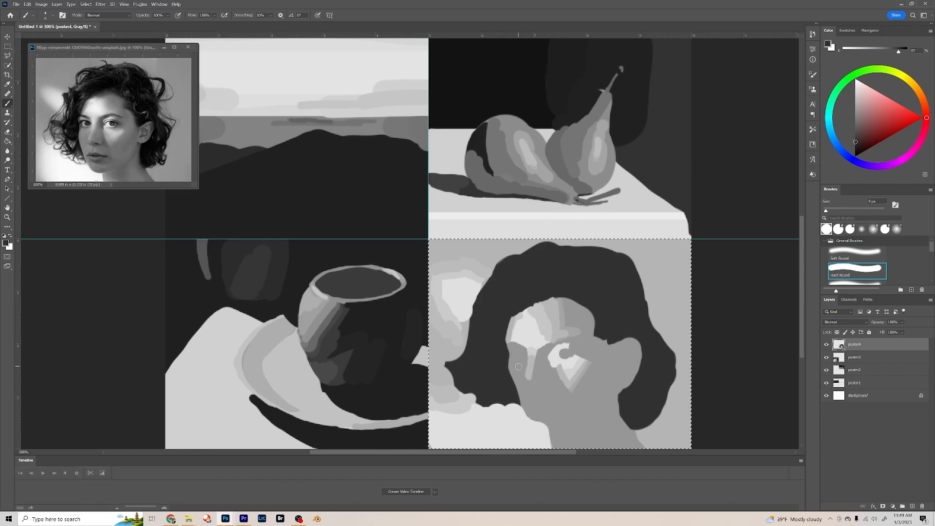
{"action": "left_click", "coordinate": [512, 362], "text": "alt"}
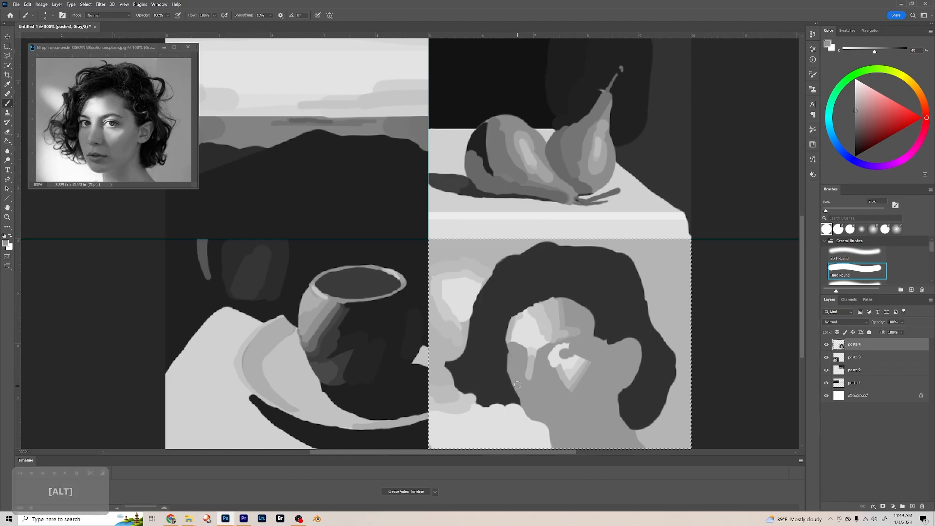
{"action": "key", "text": "alt"}
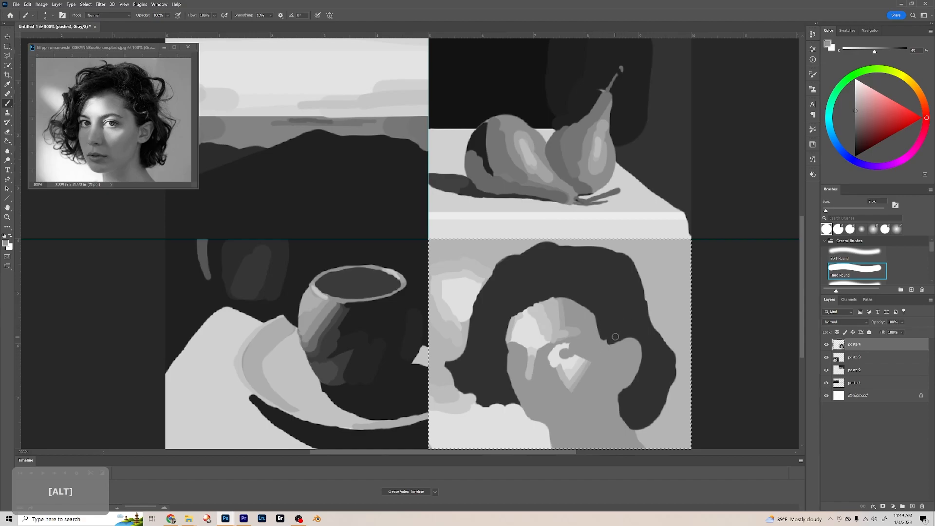
{"action": "left_click", "coordinate": [620, 331], "text": "alt"}
{"action": "mouse_move", "coordinate": [605, 338]}
{"action": "left_mouse_down"}
{"action": "mouse_move", "coordinate": [610, 353]}
{"action": "mouse_move", "coordinate": [629, 337]}
{"action": "left_mouse_up"}
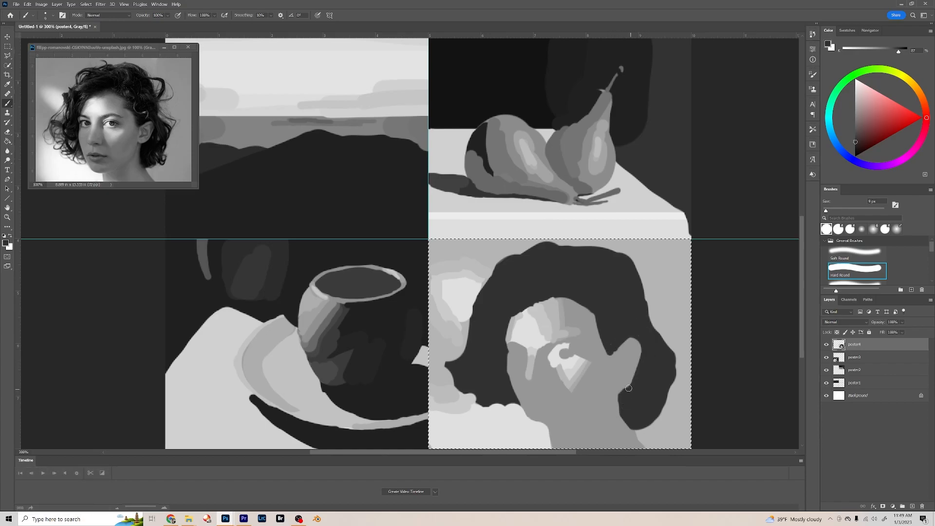
- Choose a slightly darker gray than the face and block in the eye sockets, nose underside and lips
{"action": "left_click", "coordinate": [603, 390], "text": "alt"}
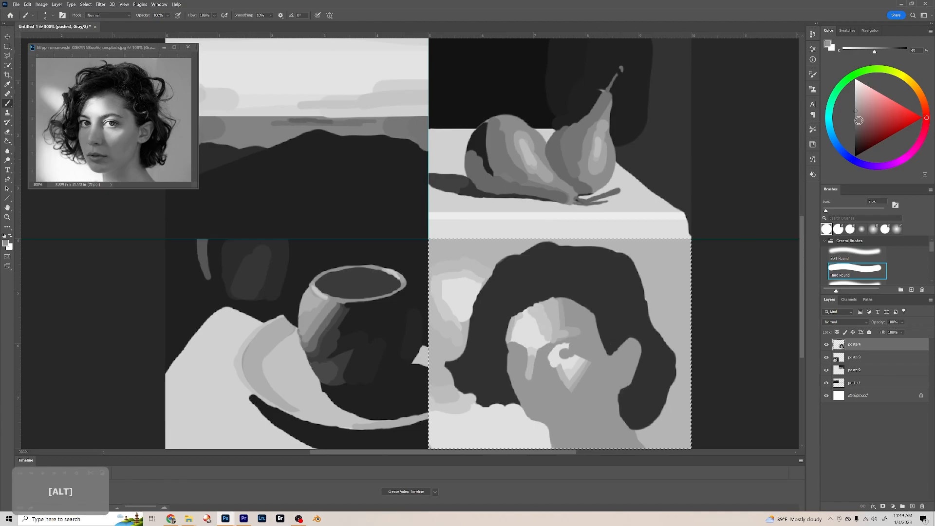
{"action": "left_click", "coordinate": [605, 384], "text": "alt"}
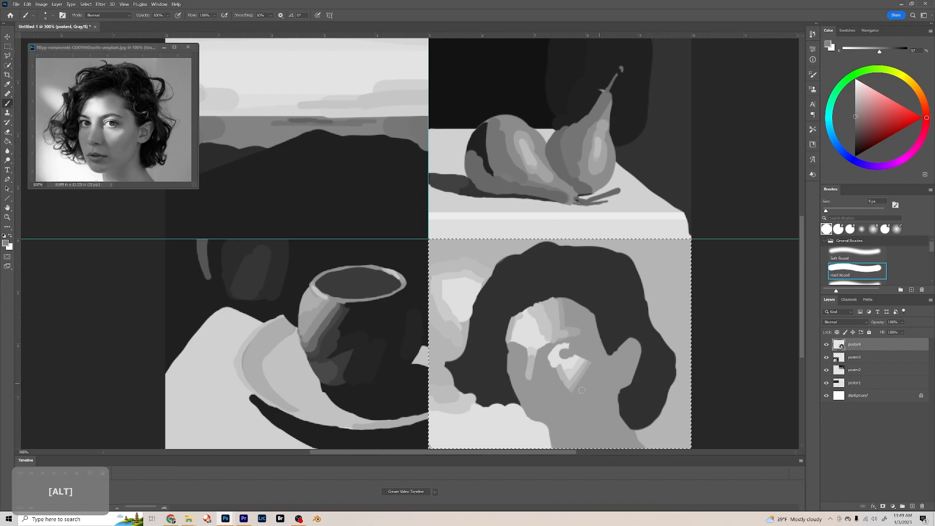
{"action": "left_click_drag", "start_coordinate": [544, 354], "coordinate": [546, 362]}
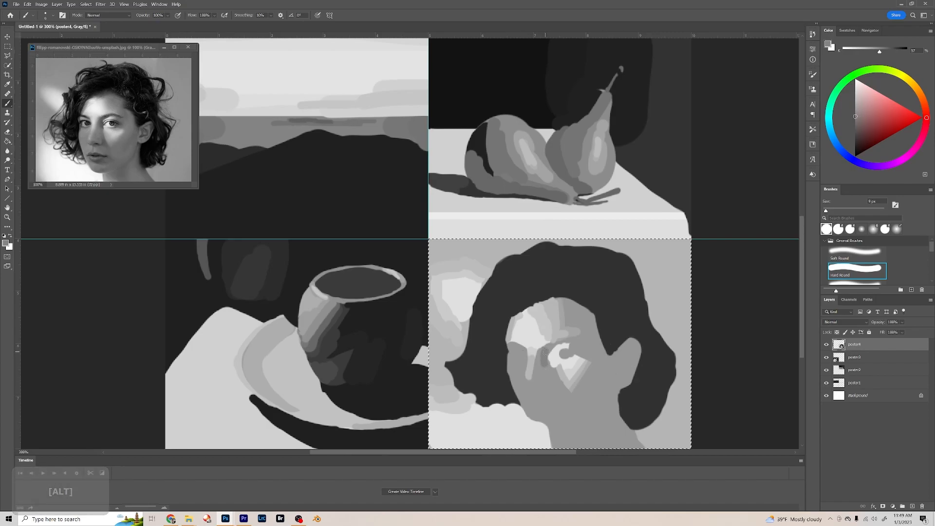
{"action": "left_click", "coordinate": [543, 366]}
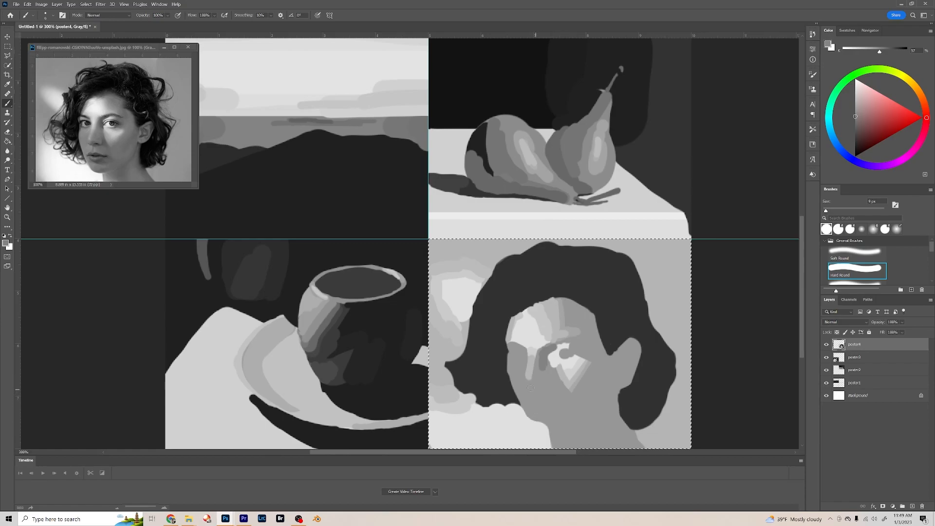
{"action": "left_click_drag", "start_coordinate": [529, 383], "coordinate": [529, 384]}
{"action": "left_click_drag", "start_coordinate": [530, 397], "coordinate": [553, 401]}
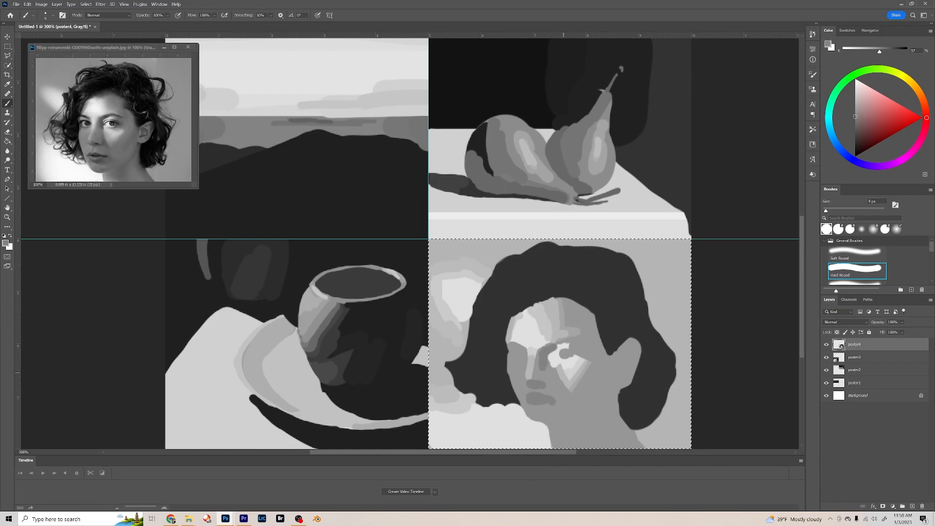
{"action": "left_click_drag", "start_coordinate": [553, 401], "coordinate": [540, 402]}
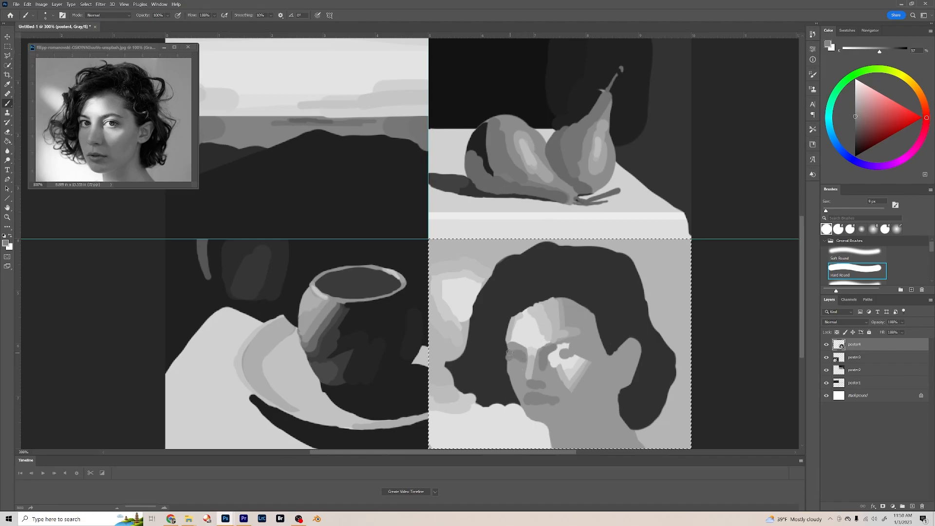
- Add the same shadow gray to the eye beside the cheek highlight, the temple, the chin and the jaw below the ear
{"action": "left_click", "coordinate": [565, 354]}
{"action": "left_click", "coordinate": [564, 356]}
{"action": "left_click", "coordinate": [571, 348]}
{"action": "mouse_move", "coordinate": [595, 307]}
{"action": "left_mouse_down"}
{"action": "mouse_move", "coordinate": [619, 402]}
{"action": "mouse_move", "coordinate": [639, 395]}
{"action": "mouse_move", "coordinate": [622, 401]}
{"action": "mouse_move", "coordinate": [608, 399]}
{"action": "mouse_move", "coordinate": [612, 392]}
{"action": "mouse_move", "coordinate": [605, 412]}
{"action": "left_mouse_up"}
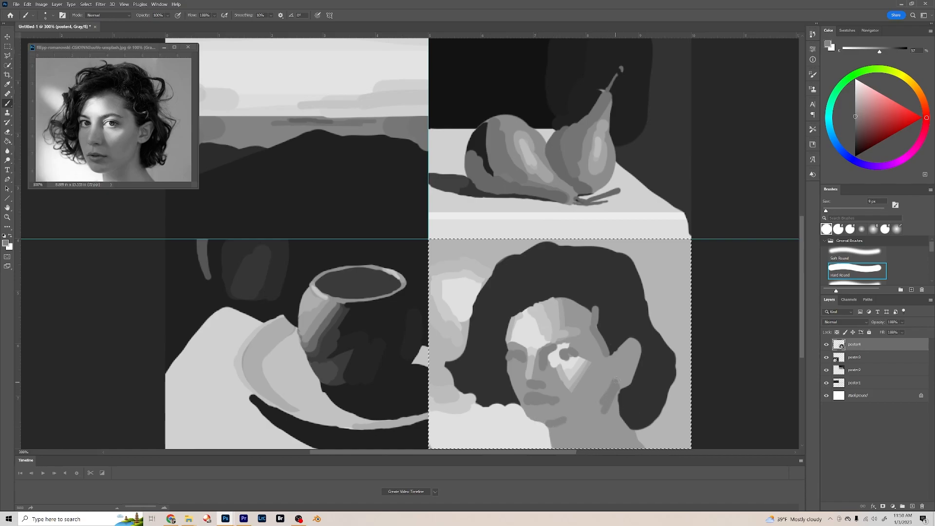
- Reshape the ear's outline with the hair's dark gray and paint its inner shadow with the facial shadow gray
{"action": "left_click", "coordinate": [636, 402], "text": "alt"}
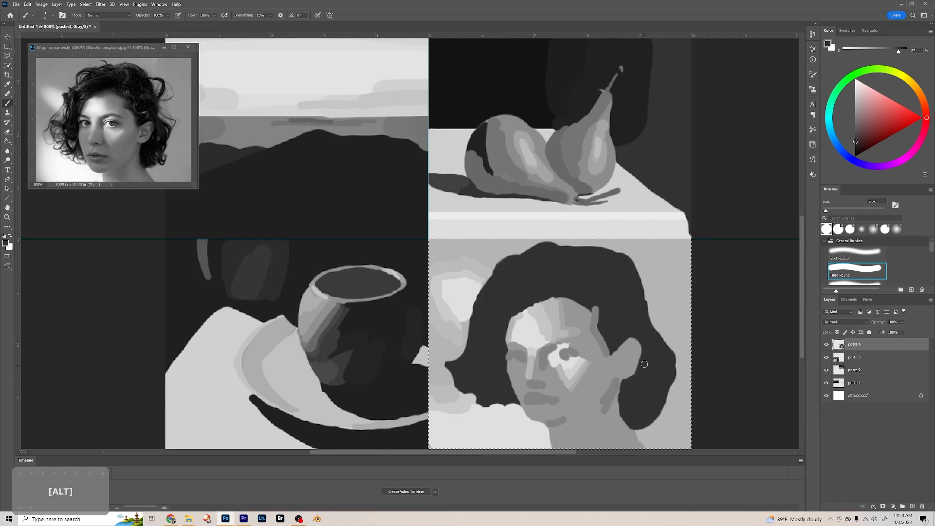
{"action": "left_click", "coordinate": [610, 405], "text": "alt"}
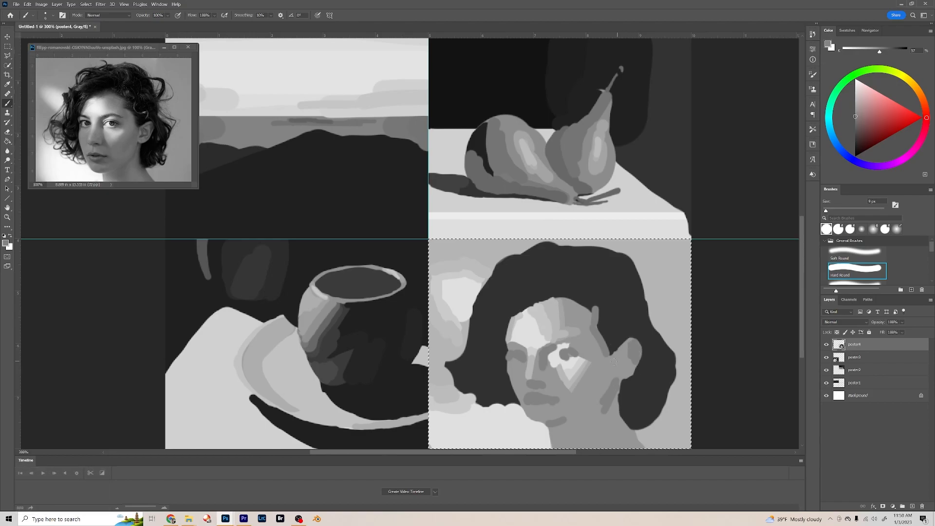
{"action": "left_click_drag", "start_coordinate": [623, 355], "coordinate": [622, 368]}
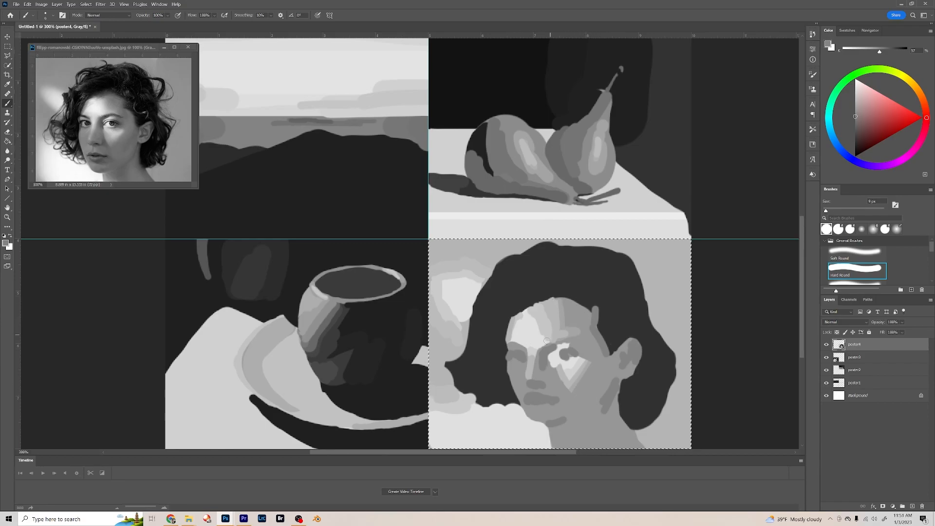
- Lower the hairline over the forehead with dark gray strokes, adding slightly lighter hair tones along it
{"action": "key", "text": "alt"}
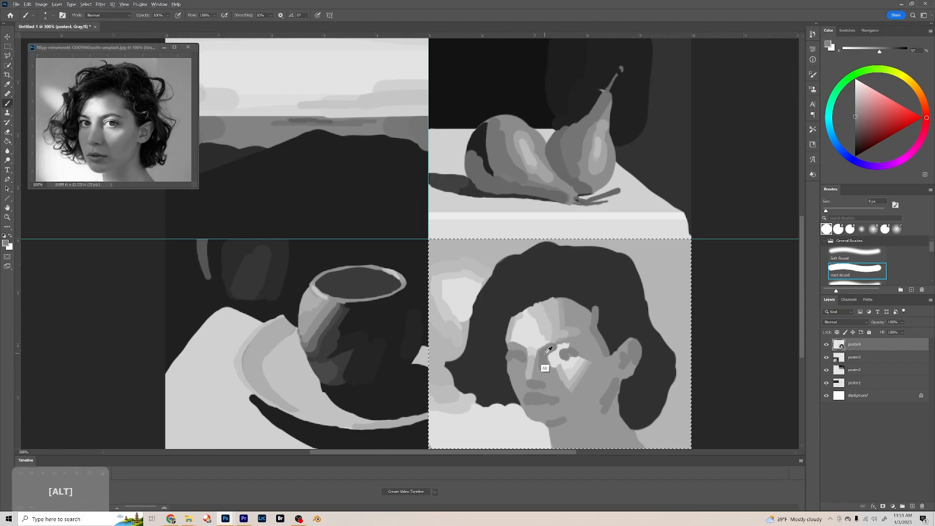
{"action": "left_click", "coordinate": [549, 300], "text": "alt"}
{"action": "mouse_move", "coordinate": [560, 298]}
{"action": "left_mouse_down"}
{"action": "mouse_move", "coordinate": [529, 308]}
{"action": "mouse_move", "coordinate": [560, 295]}
{"action": "mouse_move", "coordinate": [592, 305]}
{"action": "left_mouse_up"}
{"action": "left_click", "coordinate": [600, 288], "text": "alt"}
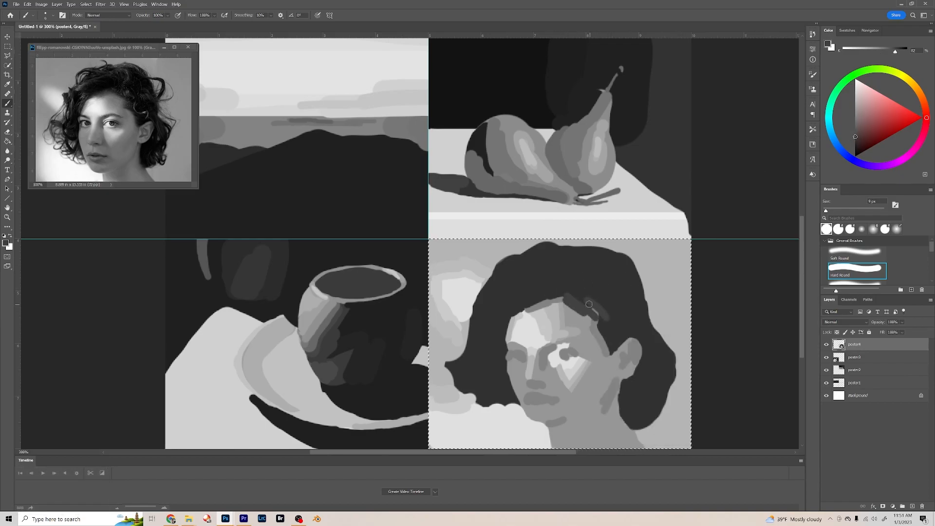
{"action": "key", "text": "alt"}
{"action": "left_click", "coordinate": [511, 310], "text": "alt"}
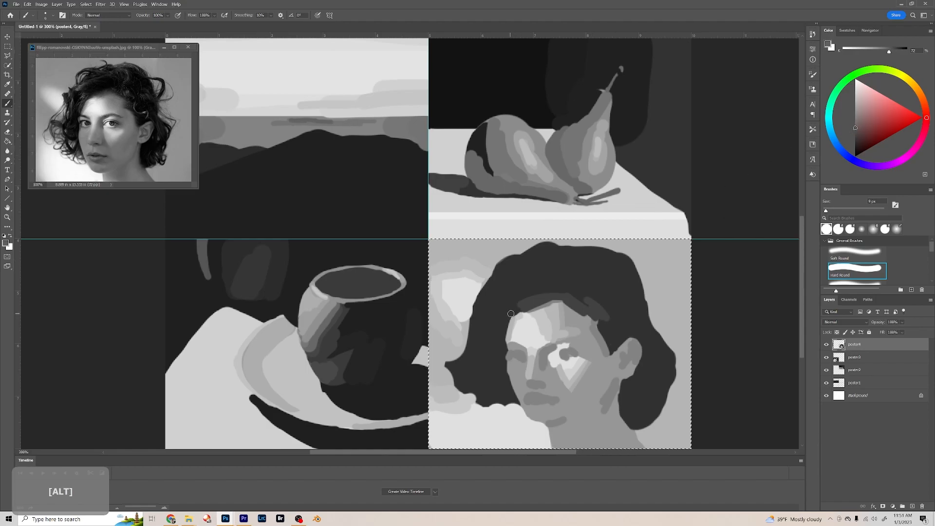
- Paint lighter and intermediate dark-gray hair strands on the side of the hair nearest the bright background patch
{"action": "left_click_drag", "start_coordinate": [524, 274], "coordinate": [491, 293]}
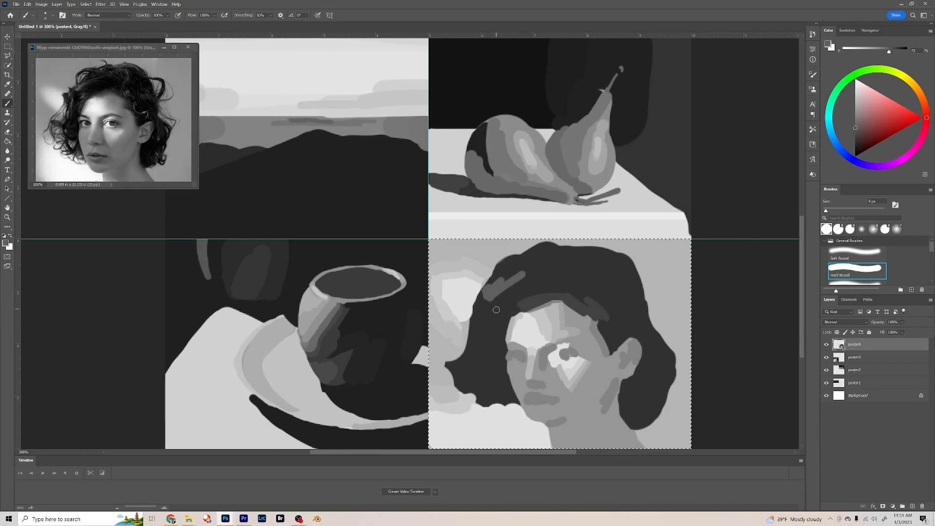
{"action": "left_click_drag", "start_coordinate": [504, 301], "coordinate": [490, 320]}
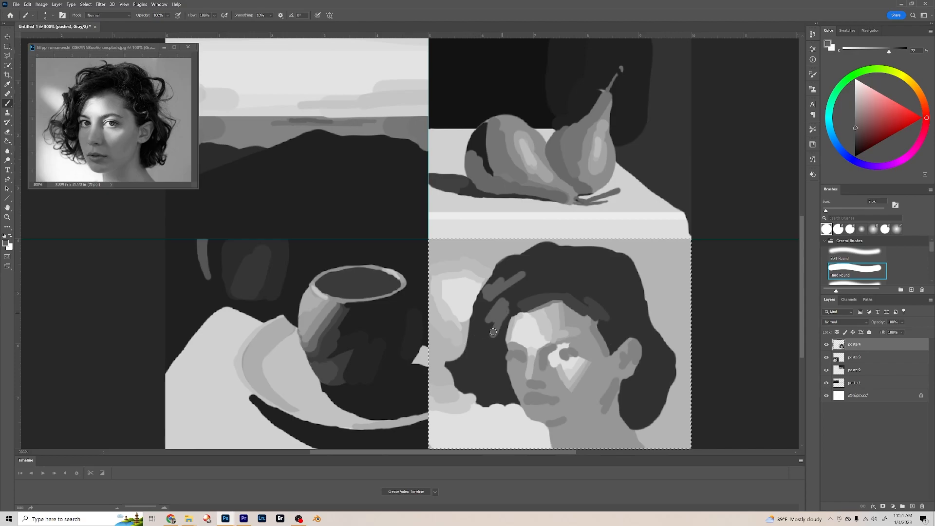
{"action": "left_click_drag", "start_coordinate": [513, 311], "coordinate": [531, 291]}
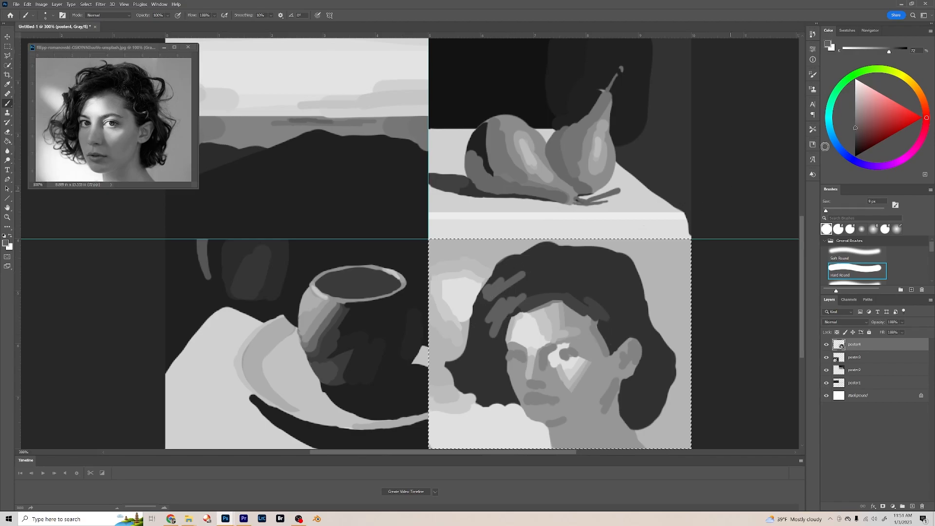
{"action": "left_click", "coordinate": [855, 131]}
{"action": "left_click_drag", "start_coordinate": [494, 295], "coordinate": [496, 325]}
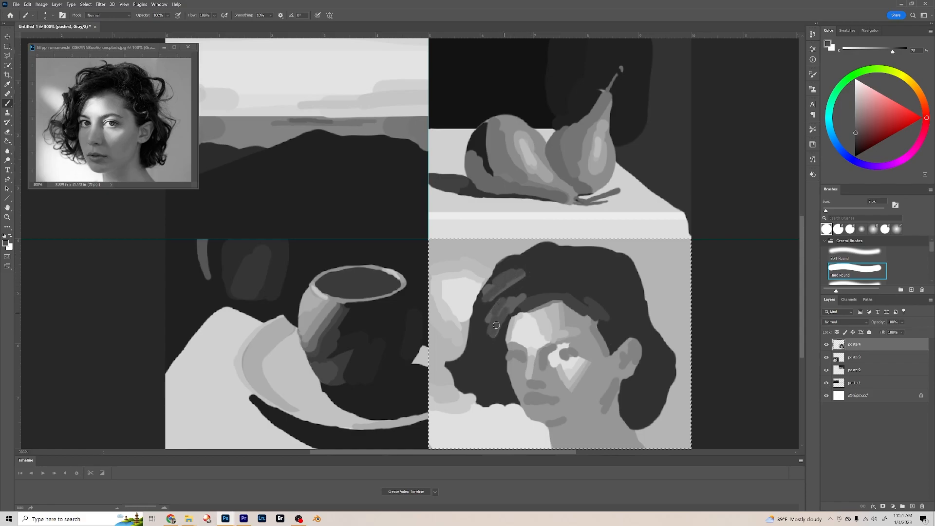
- Break up and narrow the lighter hair strands with the hair's dark gray
{"action": "key", "text": "alt"}
{"action": "left_click", "coordinate": [540, 284], "text": "alt"}
{"action": "mouse_move", "coordinate": [502, 300]}
{"action": "left_mouse_down"}
{"action": "mouse_move", "coordinate": [492, 329]}
{"action": "mouse_move", "coordinate": [487, 292]}
{"action": "mouse_move", "coordinate": [510, 261]}
{"action": "left_mouse_up"}
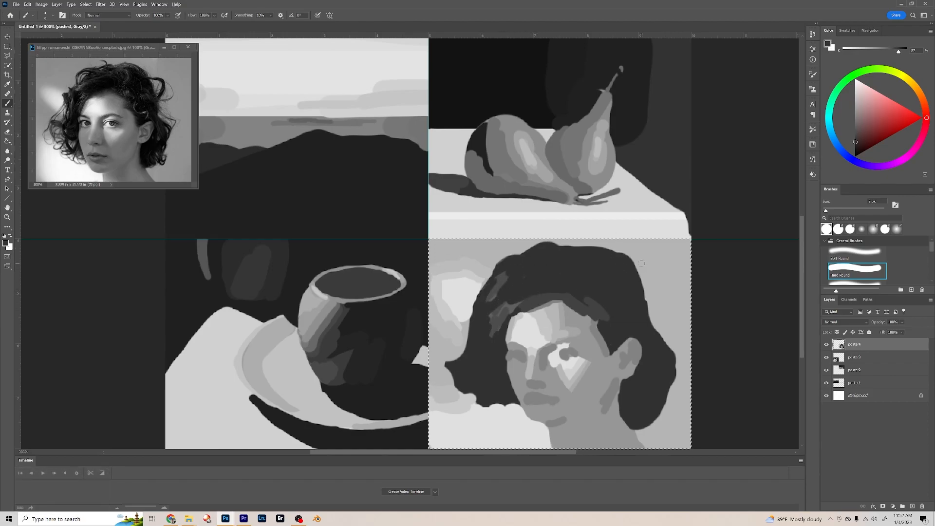
- Trim the hair's outer contour with the background gray and dab curl gaps into the edge beside the bright background patch
{"action": "left_click", "coordinate": [643, 280], "text": "alt"}
{"action": "mouse_move", "coordinate": [619, 253]}
{"action": "left_mouse_down"}
{"action": "mouse_move", "coordinate": [656, 303]}
{"action": "mouse_move", "coordinate": [652, 282]}
{"action": "mouse_move", "coordinate": [659, 333]}
{"action": "mouse_move", "coordinate": [673, 316]}
{"action": "mouse_move", "coordinate": [650, 323]}
{"action": "mouse_move", "coordinate": [674, 395]}
{"action": "mouse_move", "coordinate": [680, 349]}
{"action": "mouse_move", "coordinate": [671, 407]}
{"action": "left_mouse_up"}
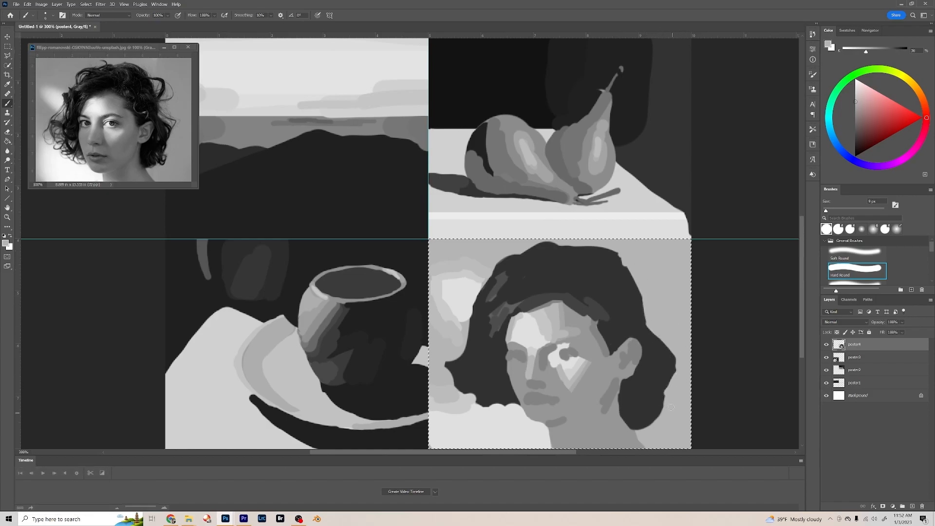
{"action": "left_click", "coordinate": [453, 358], "text": "alt"}
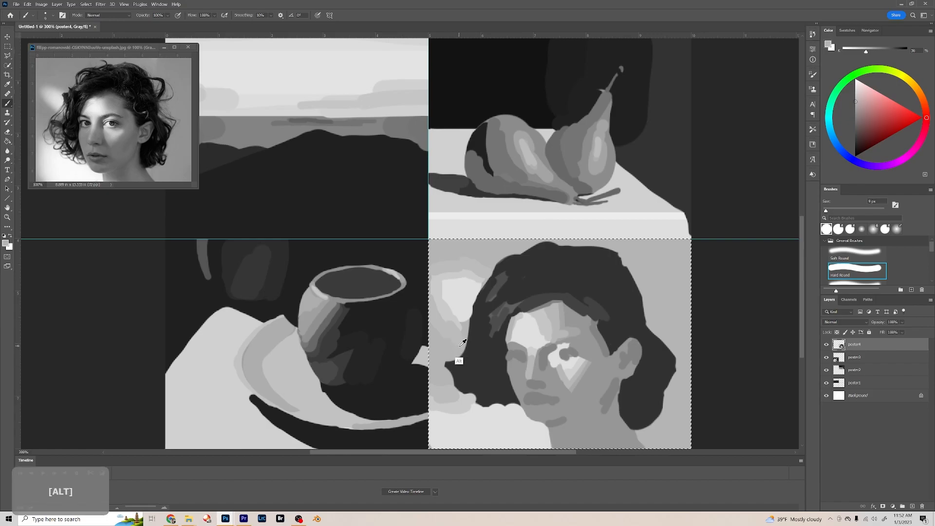
{"action": "left_click", "coordinate": [459, 367]}
{"action": "mouse_move", "coordinate": [470, 360]}
{"action": "left_mouse_down"}
{"action": "mouse_move", "coordinate": [461, 374]}
{"action": "mouse_move", "coordinate": [484, 391]}
{"action": "left_mouse_up"}
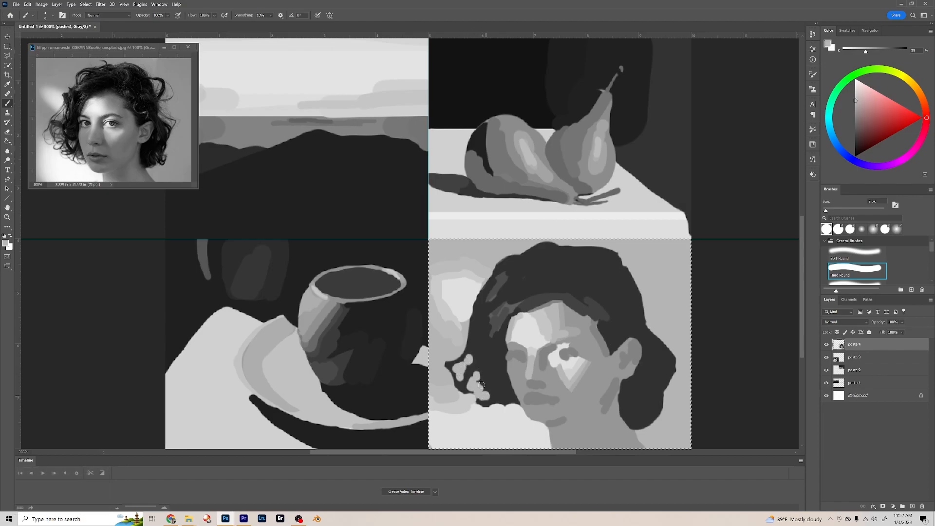
{"action": "left_click_drag", "start_coordinate": [470, 348], "coordinate": [473, 322]}
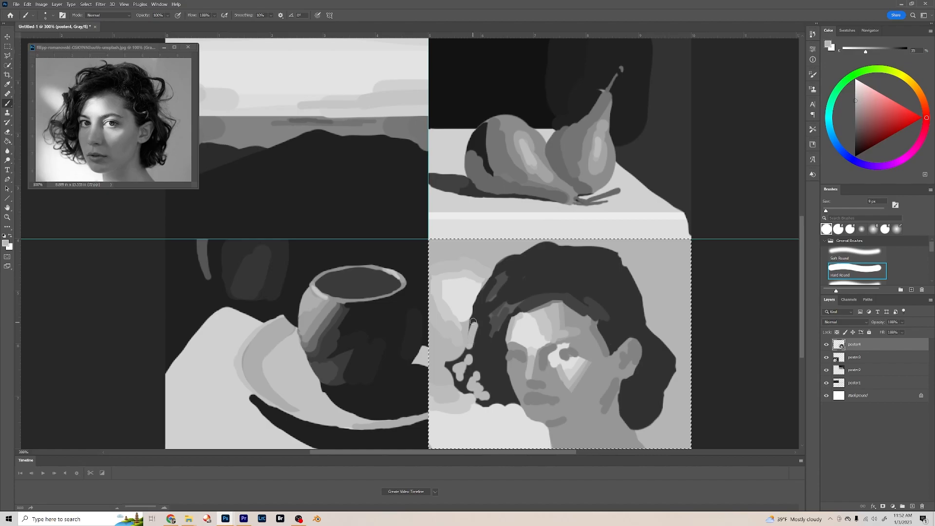
- Paint thin dark-gray curls over the bright background patch and cut fine background-gray gaps into the upper hair contour, using a smaller brush
{"action": "key", "text": "alt"}
{"action": "left_click", "coordinate": [487, 350], "text": "alt"}
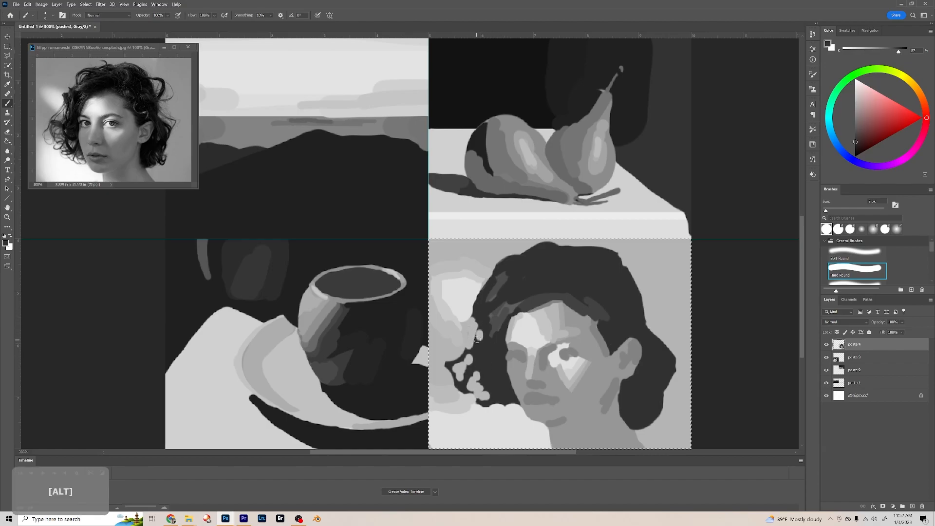
{"action": "key", "text": "bracketleft"}
{"action": "key", "text": "bracketleft"}
{"action": "key", "text": "bracketleft"}
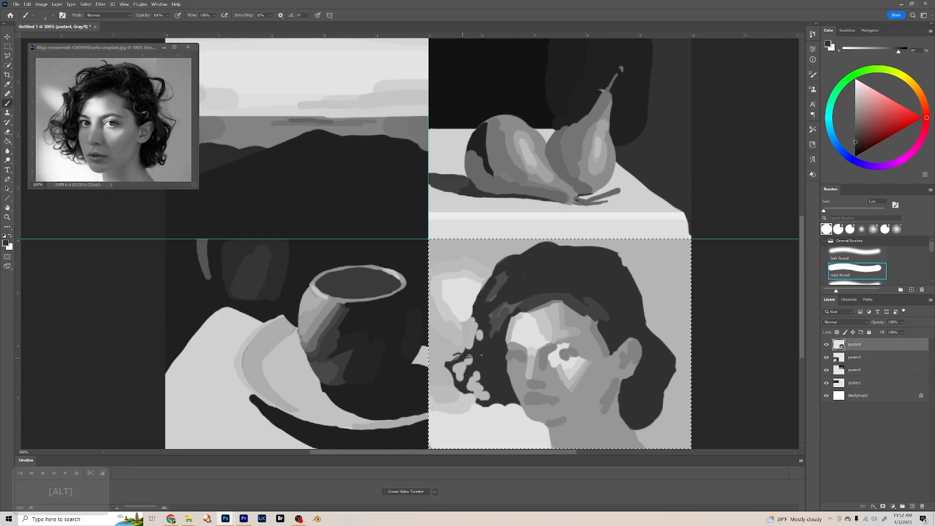
{"action": "mouse_move", "coordinate": [467, 372]}
{"action": "left_mouse_down"}
{"action": "mouse_move", "coordinate": [459, 375]}
{"action": "mouse_move", "coordinate": [485, 397]}
{"action": "left_mouse_up"}
{"action": "mouse_move", "coordinate": [474, 344]}
{"action": "left_mouse_down"}
{"action": "mouse_move", "coordinate": [487, 312]}
{"action": "mouse_move", "coordinate": [488, 325]}
{"action": "mouse_move", "coordinate": [478, 350]}
{"action": "mouse_move", "coordinate": [479, 306]}
{"action": "mouse_move", "coordinate": [479, 330]}
{"action": "left_mouse_up"}
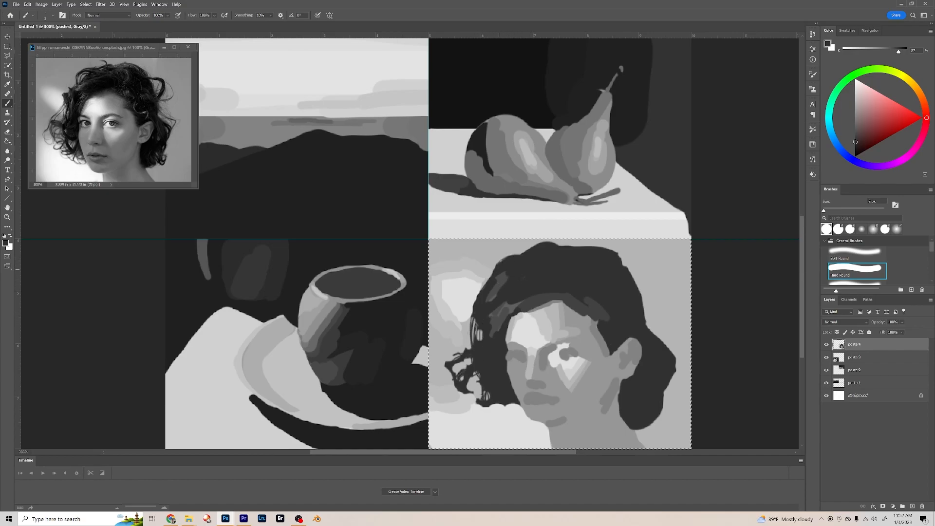
{"action": "left_click", "coordinate": [503, 261], "text": "alt"}
{"action": "mouse_move", "coordinate": [503, 266]}
{"action": "left_mouse_down"}
{"action": "mouse_move", "coordinate": [499, 275]}
{"action": "mouse_move", "coordinate": [517, 263]}
{"action": "left_mouse_up"}
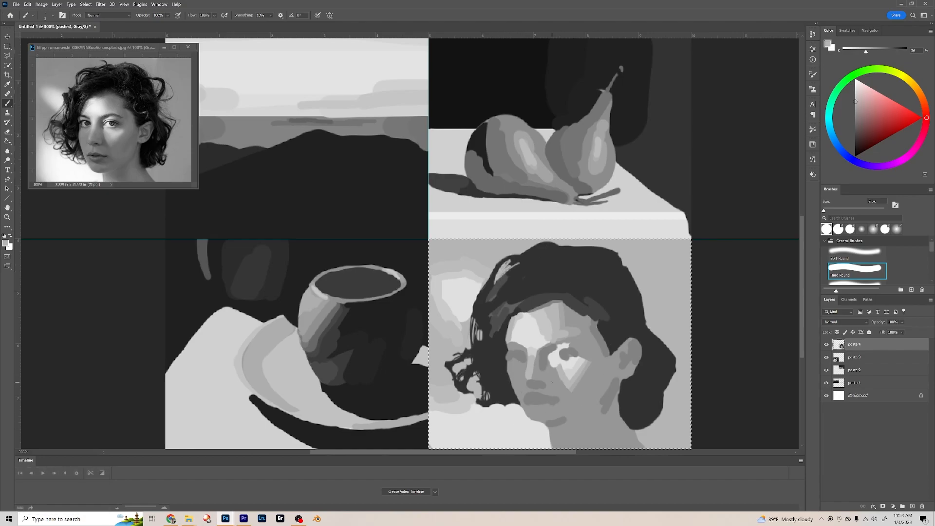
- Refine the lower face with its sampled gray and paint an intermediate gray between the jaw and neck with a larger brush
{"action": "left_click", "coordinate": [553, 397], "text": "alt"}
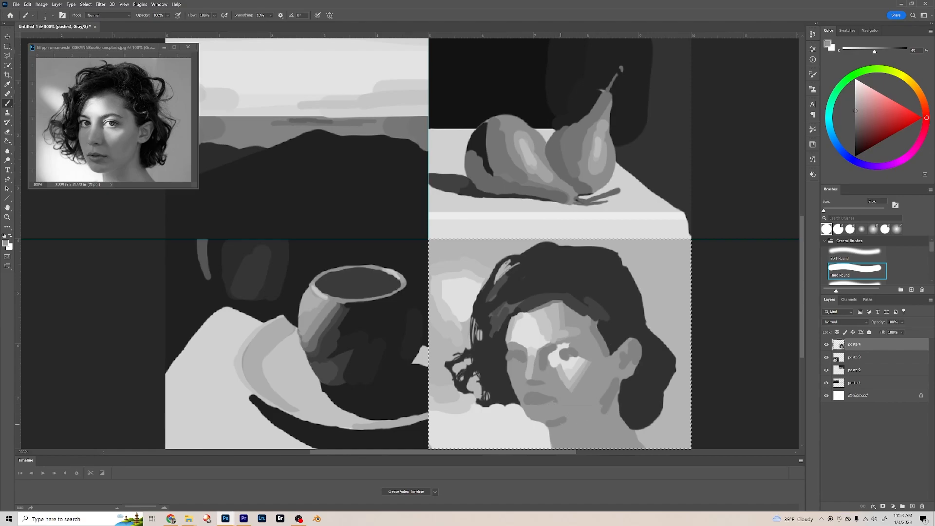
{"action": "left_click", "coordinate": [565, 439], "text": "alt"}
{"action": "left_click", "coordinate": [565, 439], "text": "alt"}
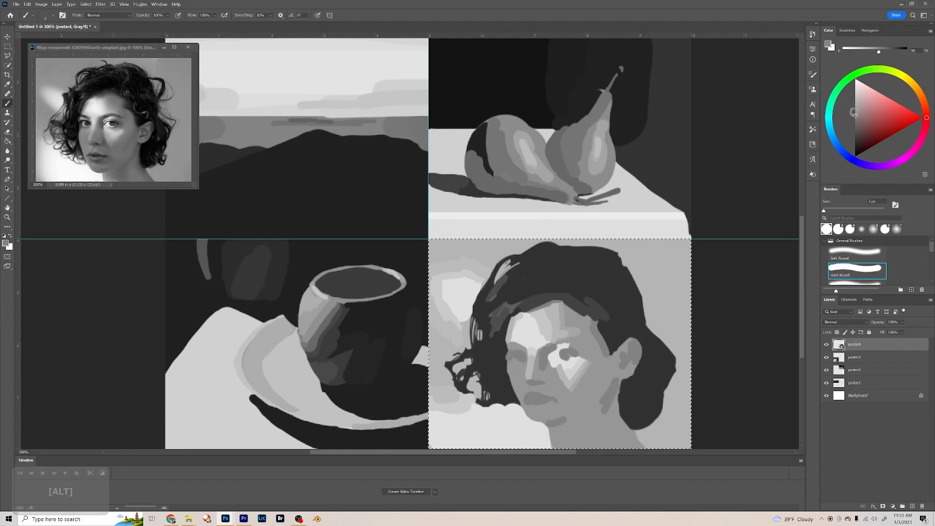
{"action": "left_click", "coordinate": [856, 112]}
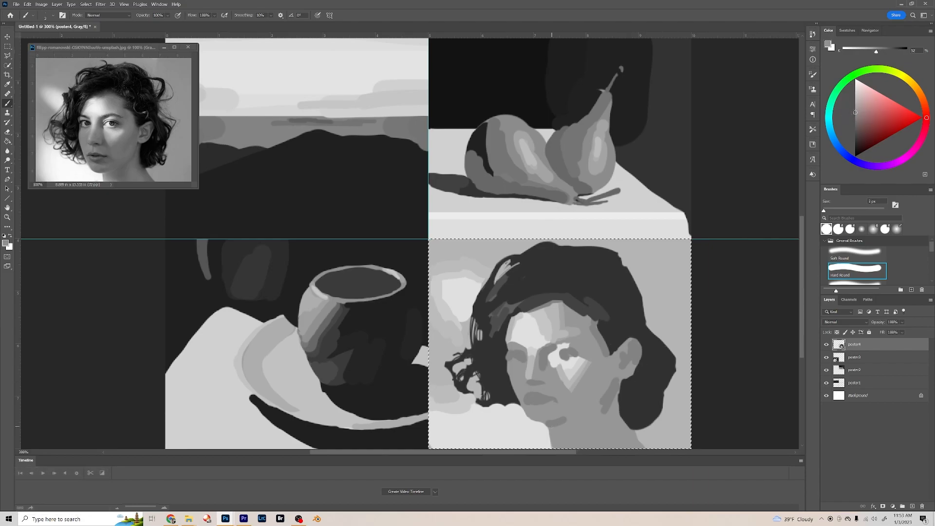
{"action": "key", "text": "bracketright"}
{"action": "key", "text": "bracketright"}
{"action": "key", "text": "bracketright"}
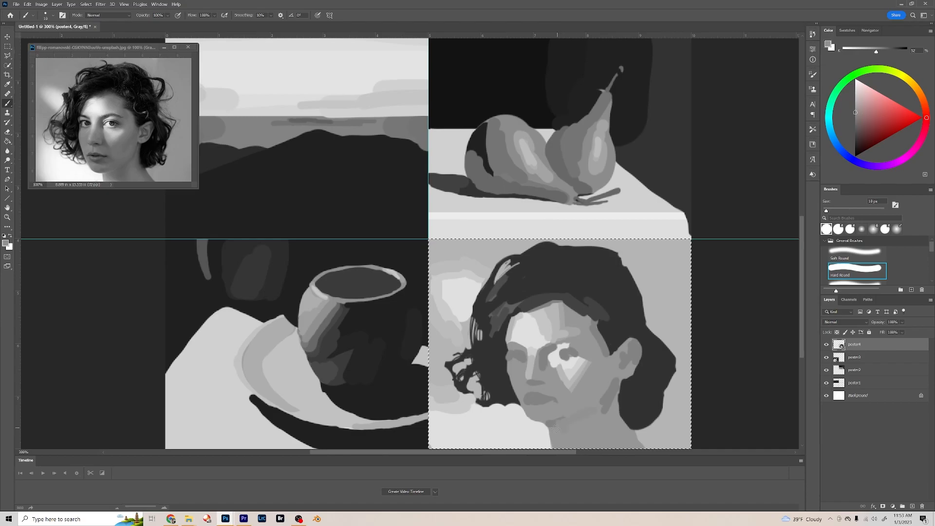
{"action": "scroll", "coordinate": [578, 433], "scroll_direction": "right", "scroll_amount": 3}
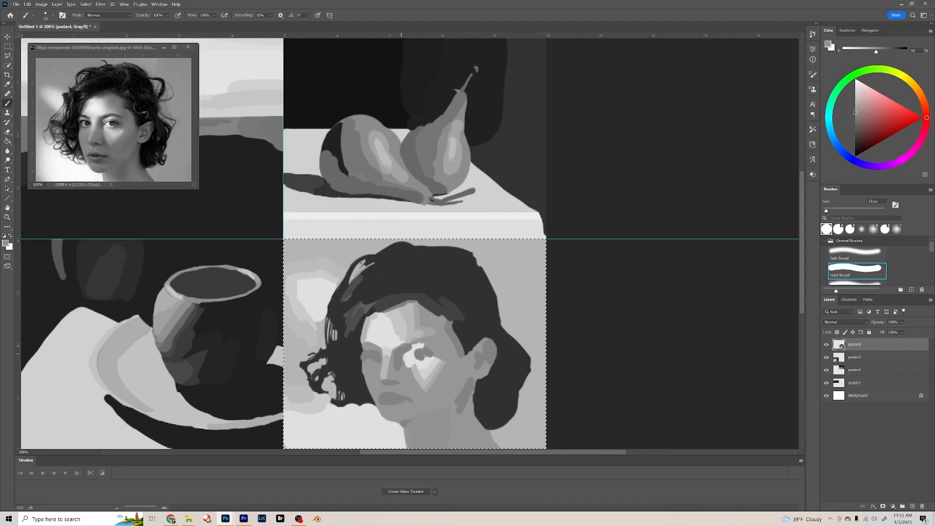
- Reshape the jaw, chin and the cheek area below the eye using grays sampled from the face and neck
{"action": "left_click", "coordinate": [397, 373], "text": "alt"}
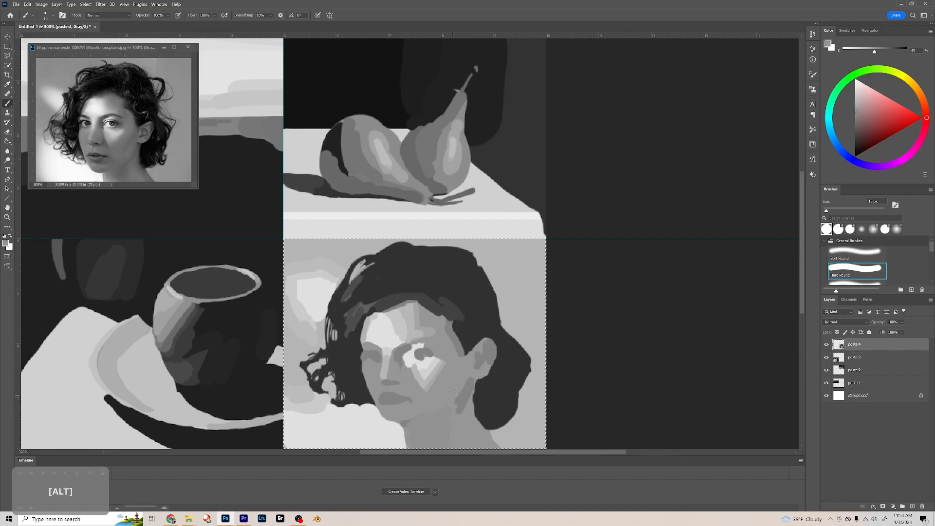
{"action": "left_click", "coordinate": [449, 417], "text": "alt"}
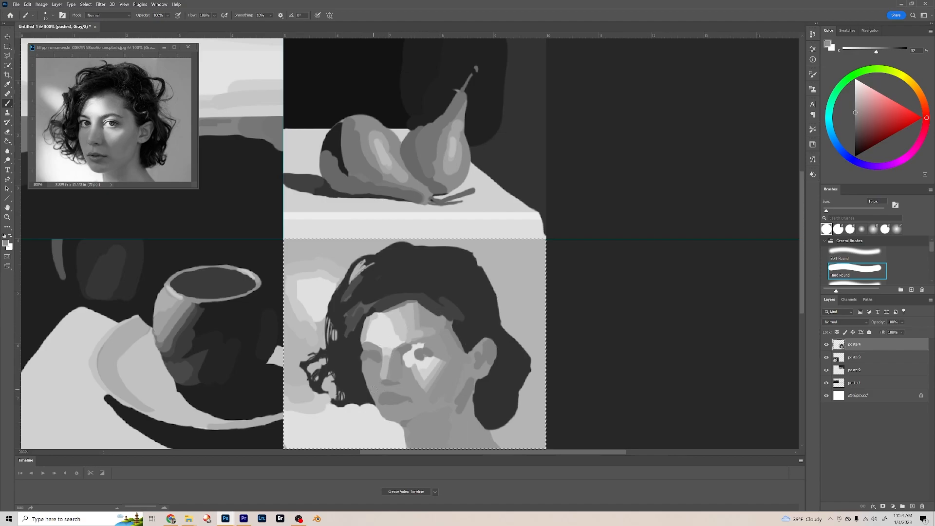
{"action": "left_click", "coordinate": [386, 413], "text": "alt"}
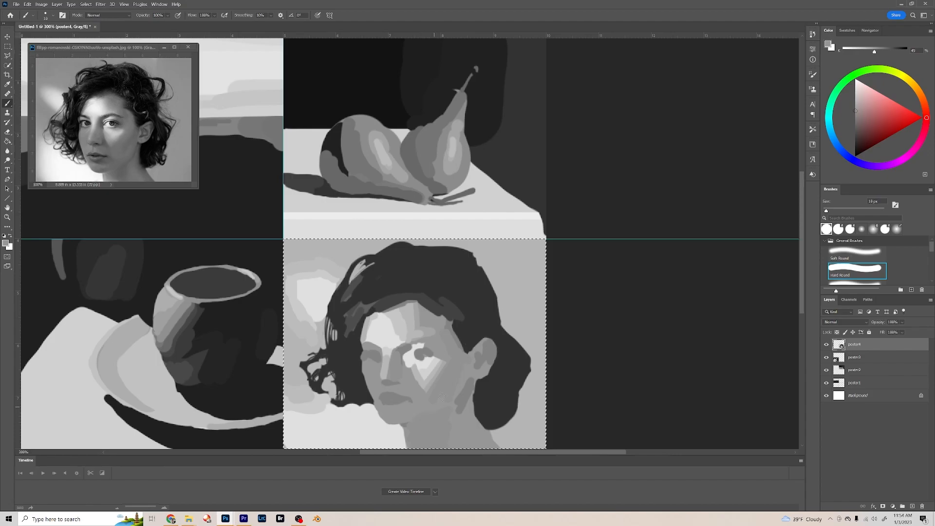
{"action": "left_click_drag", "start_coordinate": [394, 419], "coordinate": [405, 422]}
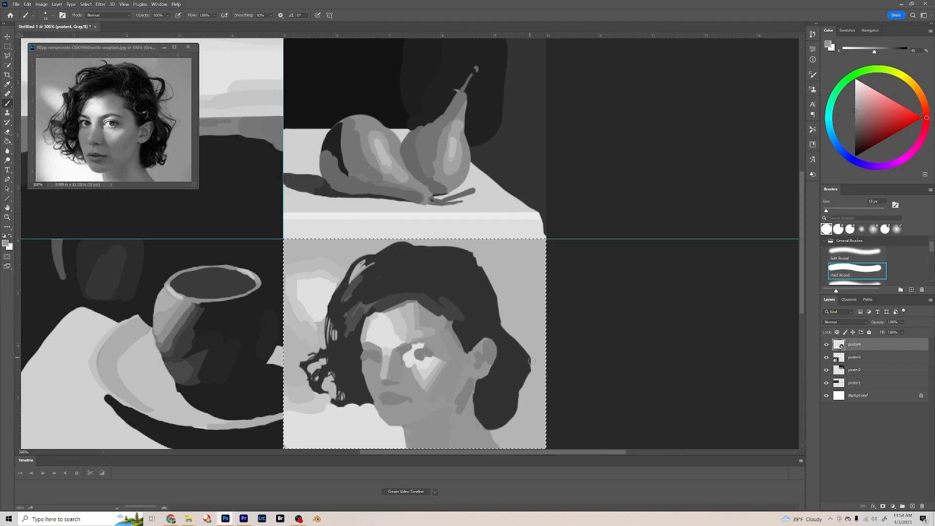
{"action": "left_click_drag", "start_coordinate": [422, 355], "coordinate": [435, 359]}
{"action": "key", "text": "alt"}
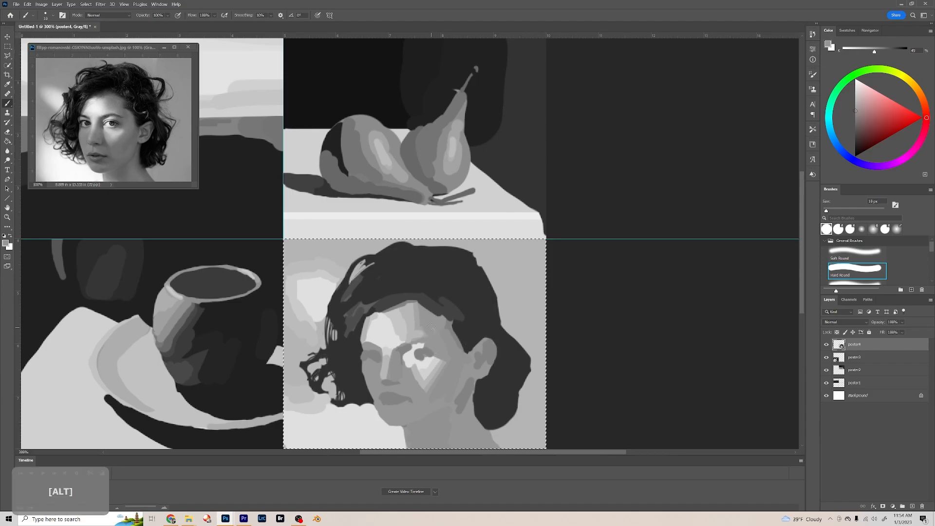
- Review all four poster studies together with the whole canvas in view at 66.67% zoom
{"action": "left_click_drag", "start_coordinate": [216, 164], "coordinate": [342, 178]}
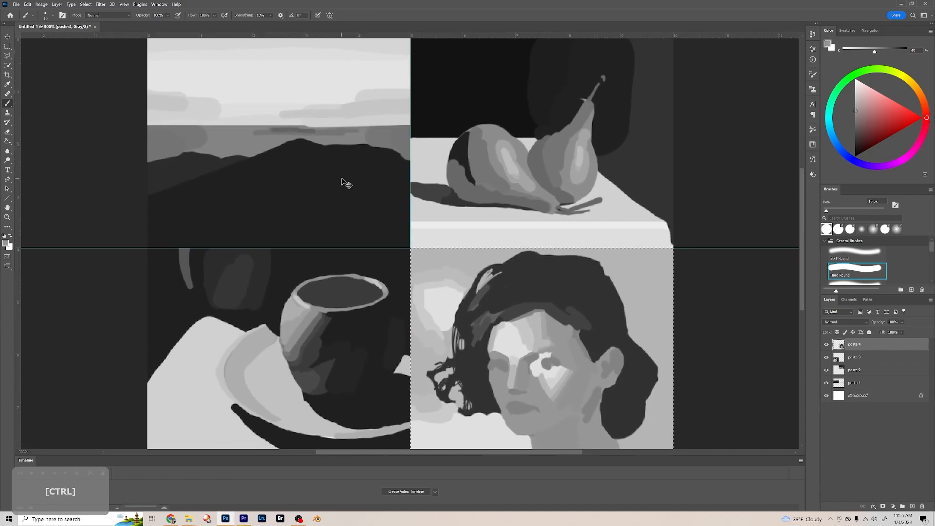
{"action": "key", "text": "ctrl+minus"}
{"action": "key", "text": "ctrl+minus"}
{"action": "key", "text": "ctrl+minus"}
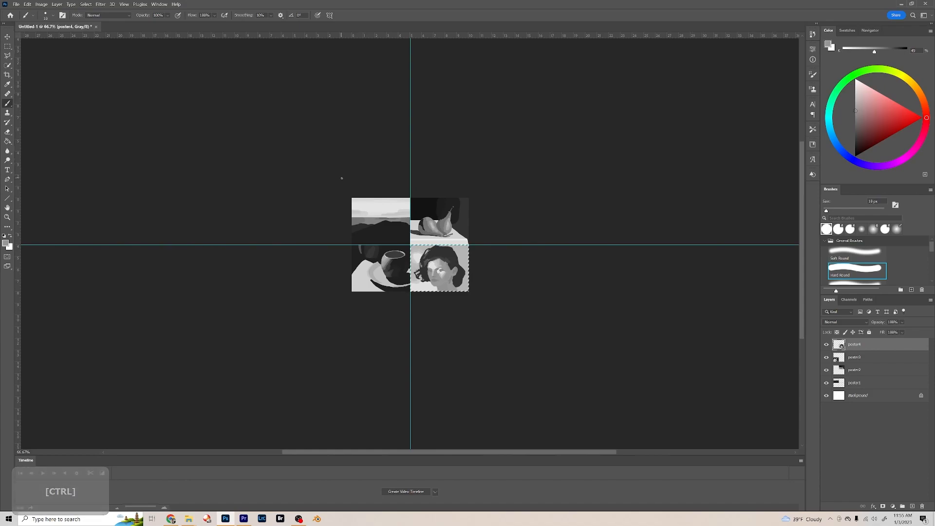